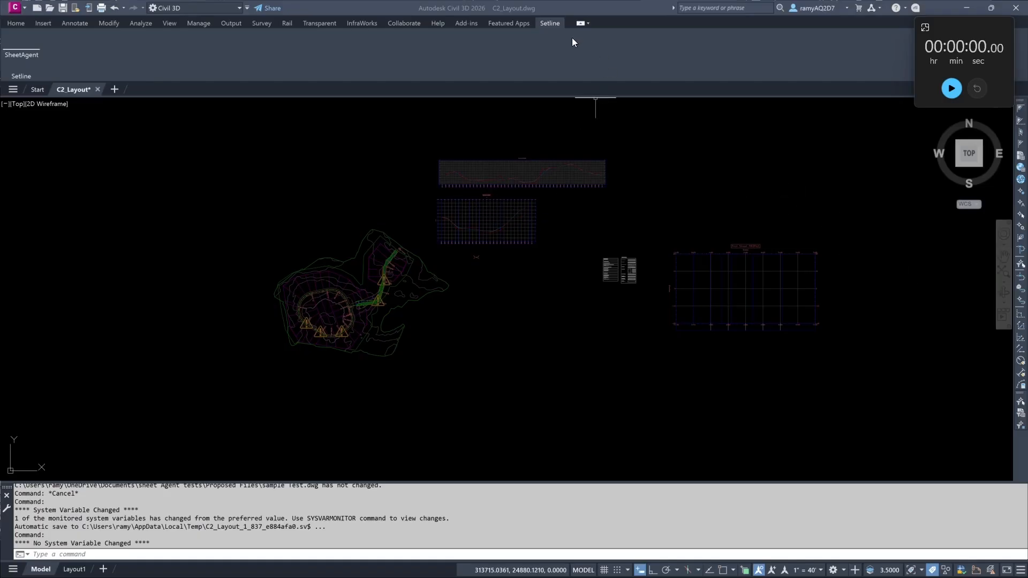
Step: Launch SheetAgent with the stopwatch running and open its Single VP workflow
left_click(27, 53)
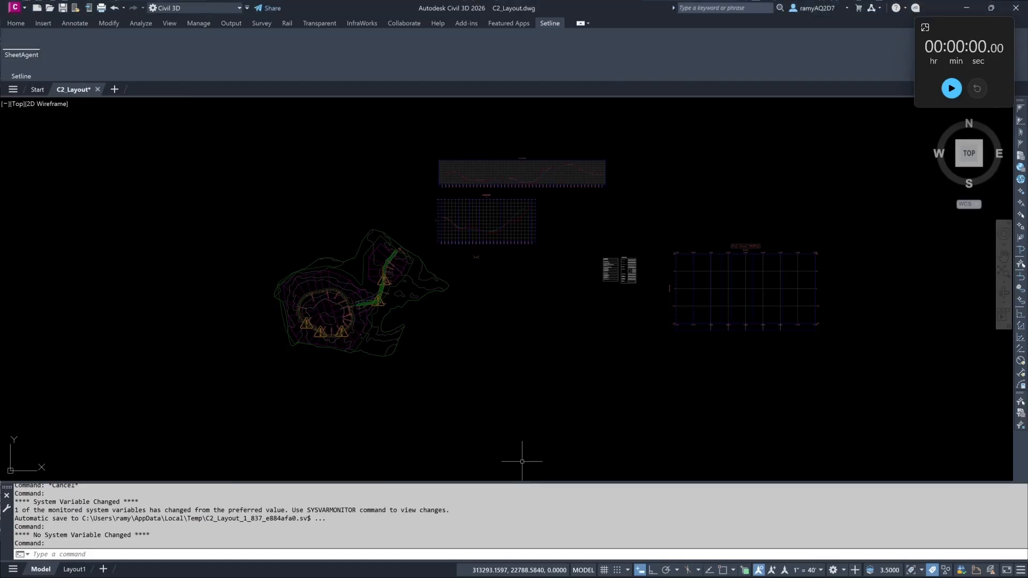
mouse_move(278, 577)
left_mouse_down()
mouse_move(258, 577)
mouse_move(252, 229)
mouse_move(5, 185)
left_mouse_up()
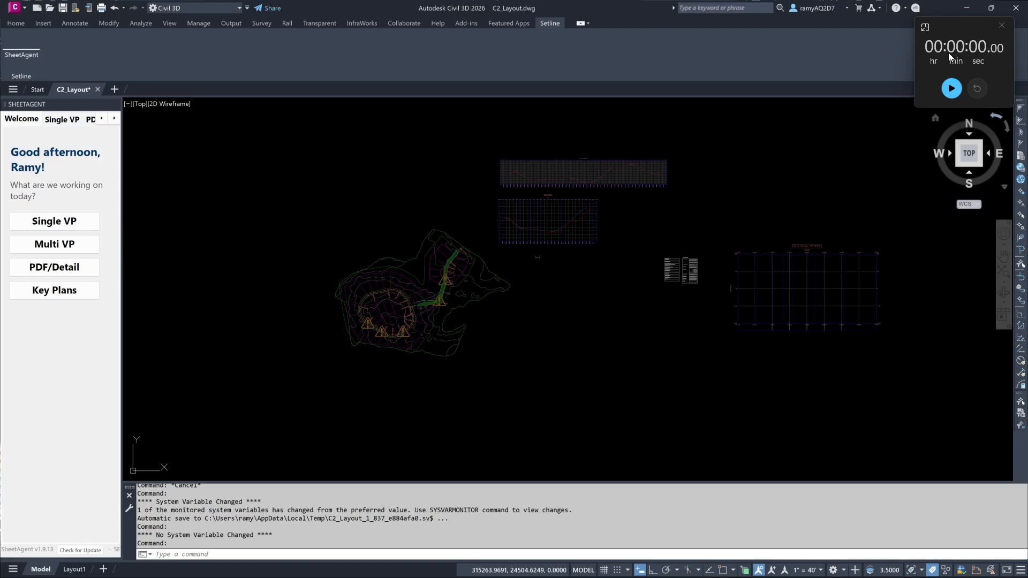
left_click(952, 88)
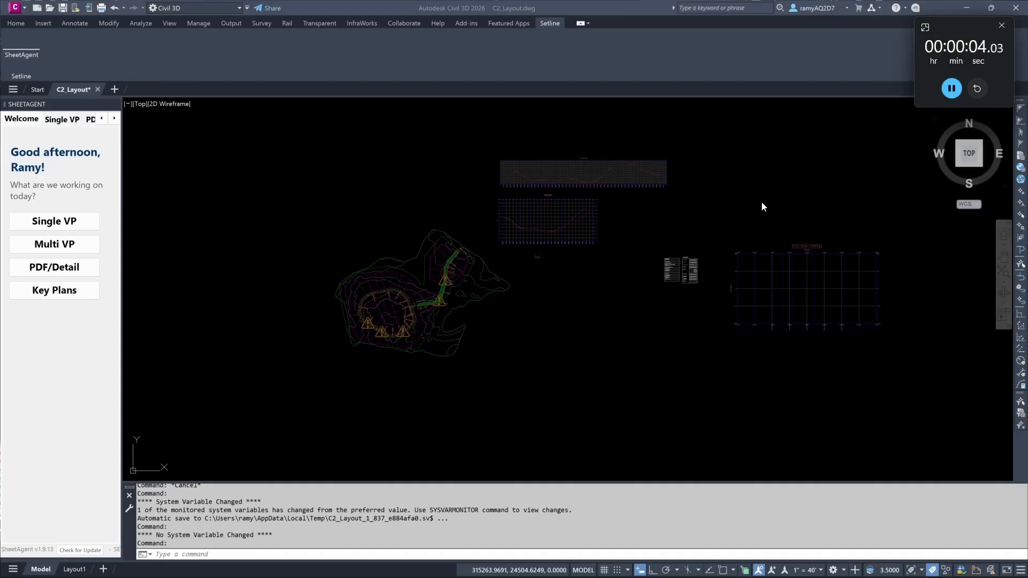
left_click(90, 228)
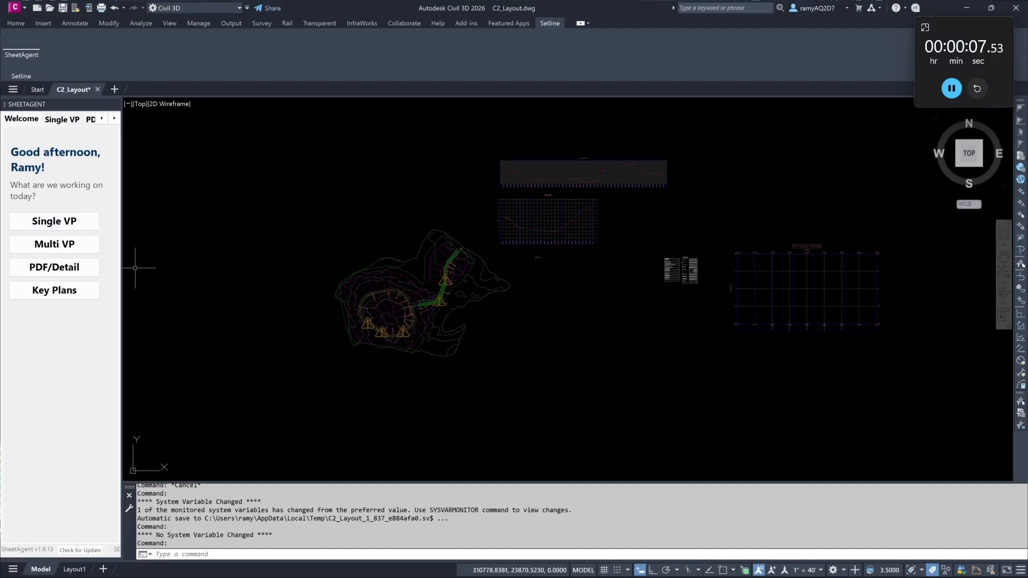
left_click(60, 227)
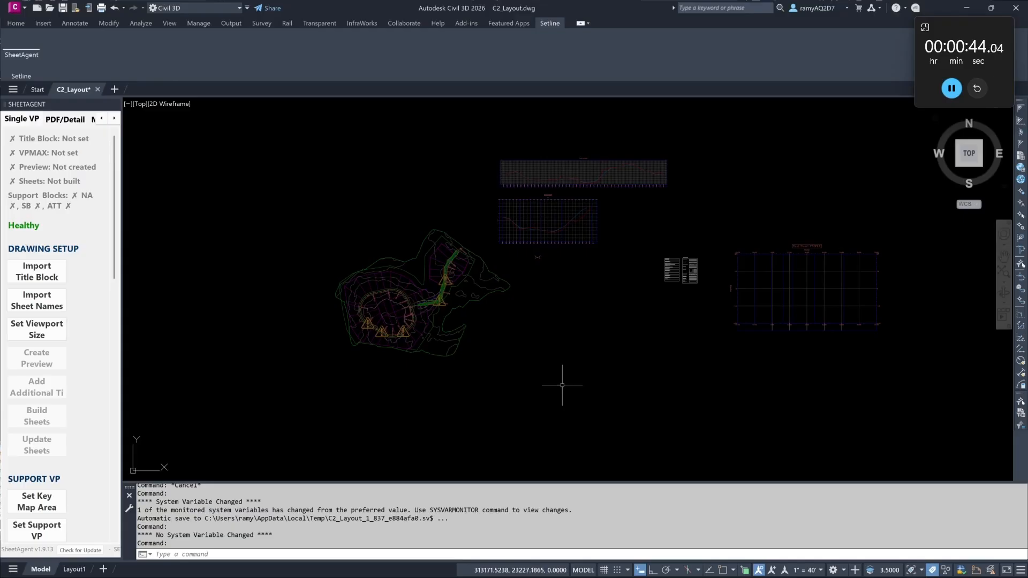
Step: Review the external references attached to the C2_Layout drawing
type("ER")
key("Return")
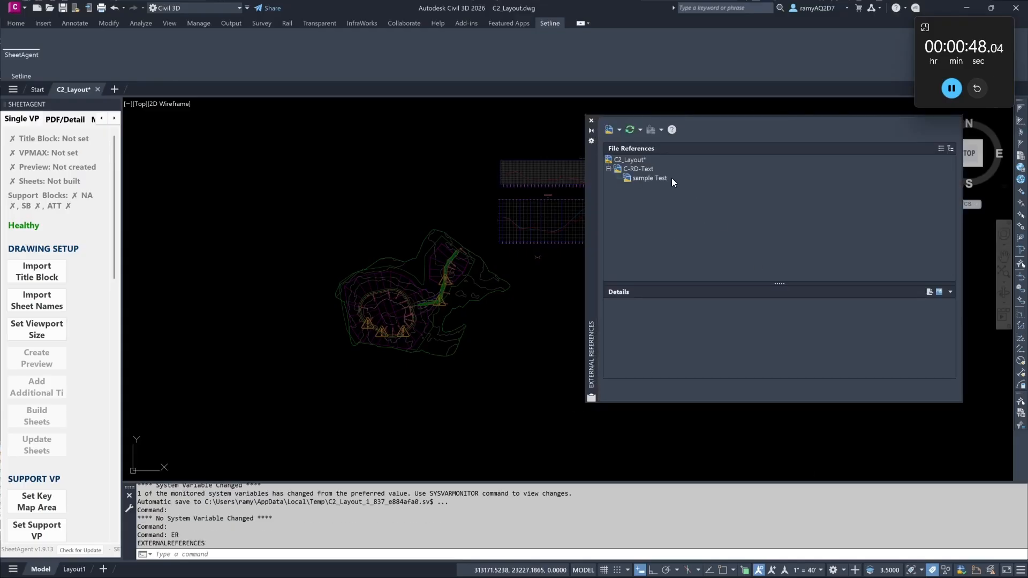
mouse_move(665, 179)
left_click(592, 121)
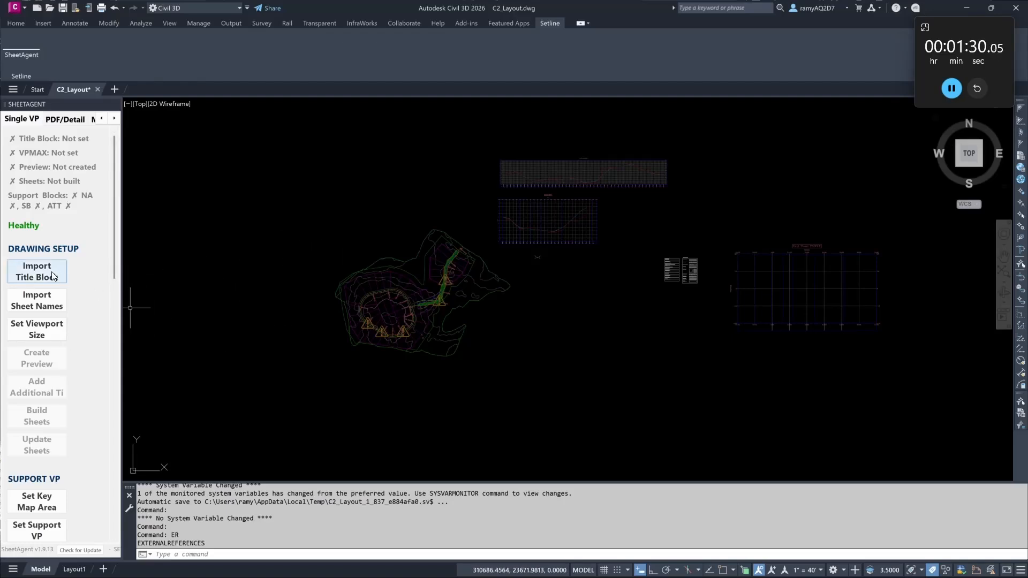
Step: Widen the SheetAgent palette so its Single VP tools fit in two columns
left_click(123, 307)
left_click_drag(122, 307, 174, 310)
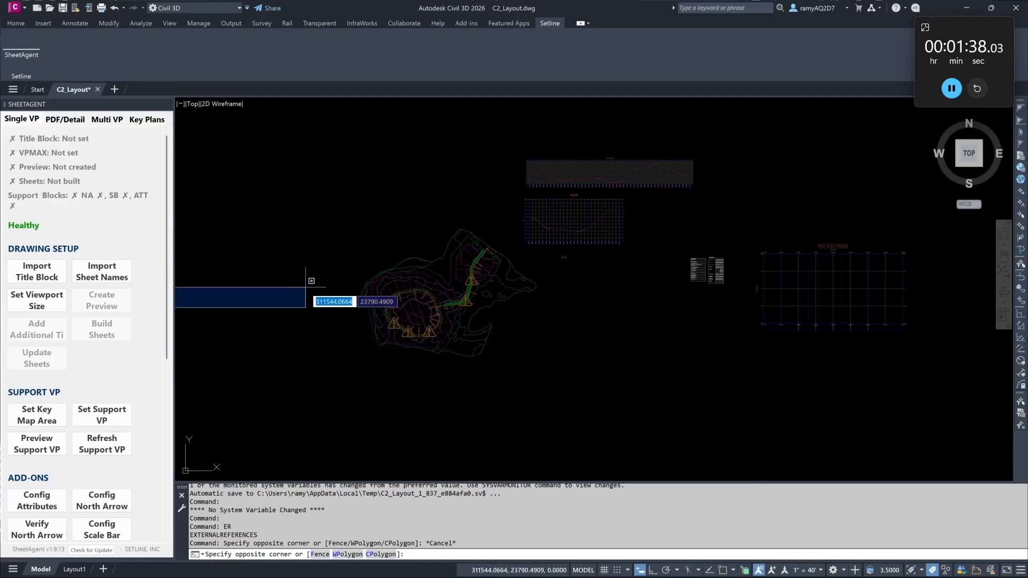
left_click(299, 348)
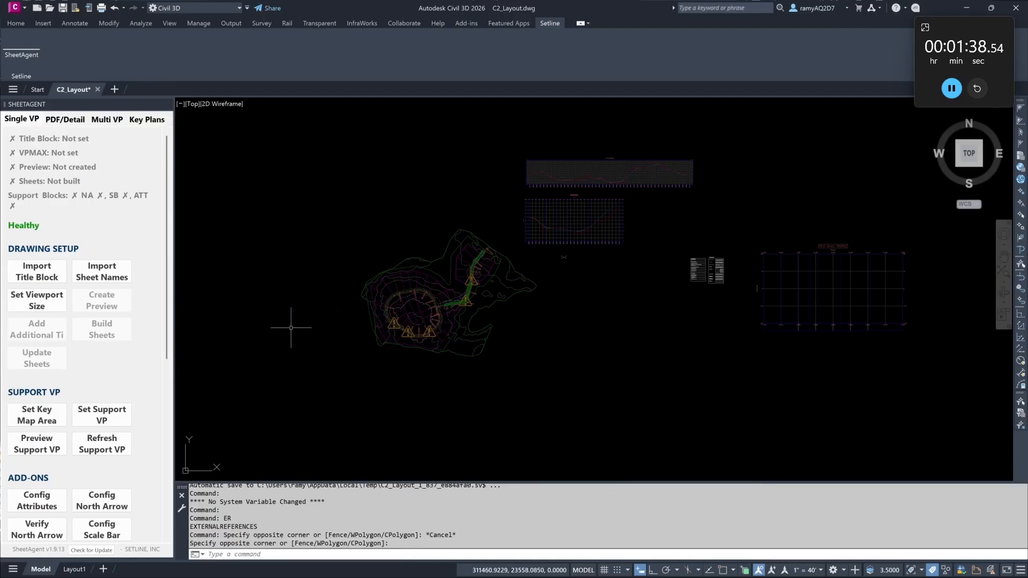
Step: Import 24x36 test-WF.dwg as the title block from the Title Block folder in Documents > sheet Agent tests
left_click(56, 276)
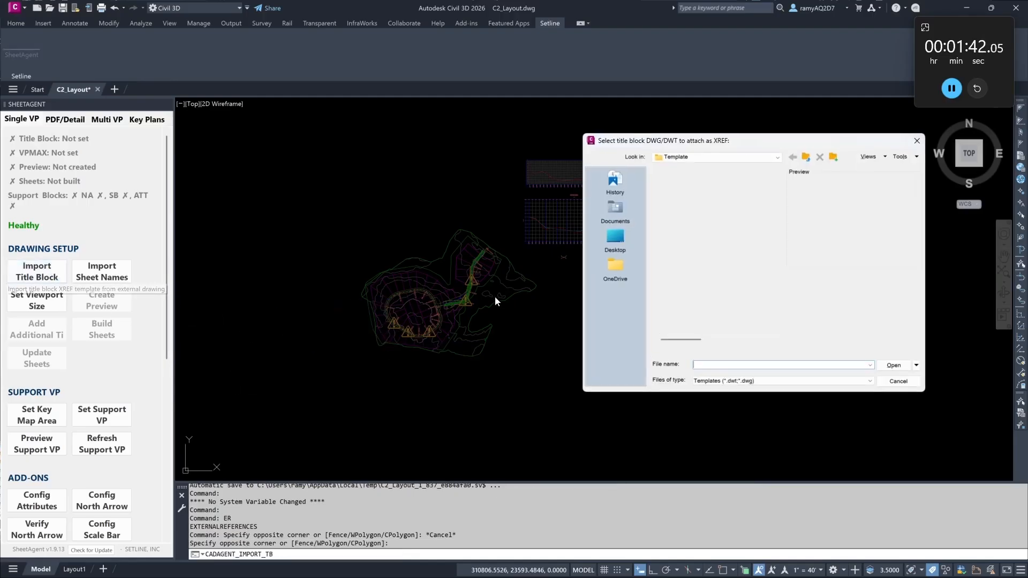
left_click(777, 157)
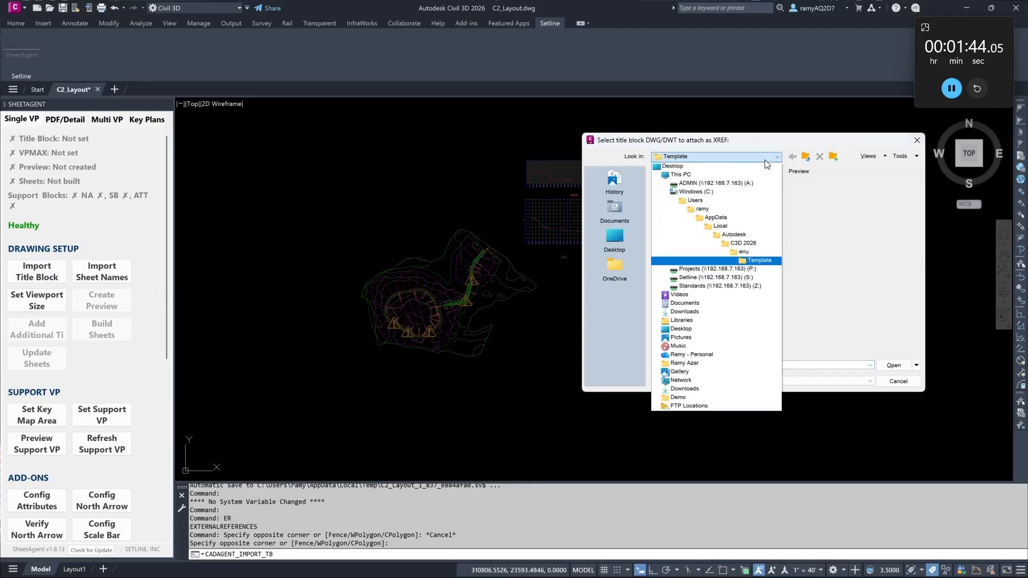
left_click(699, 303)
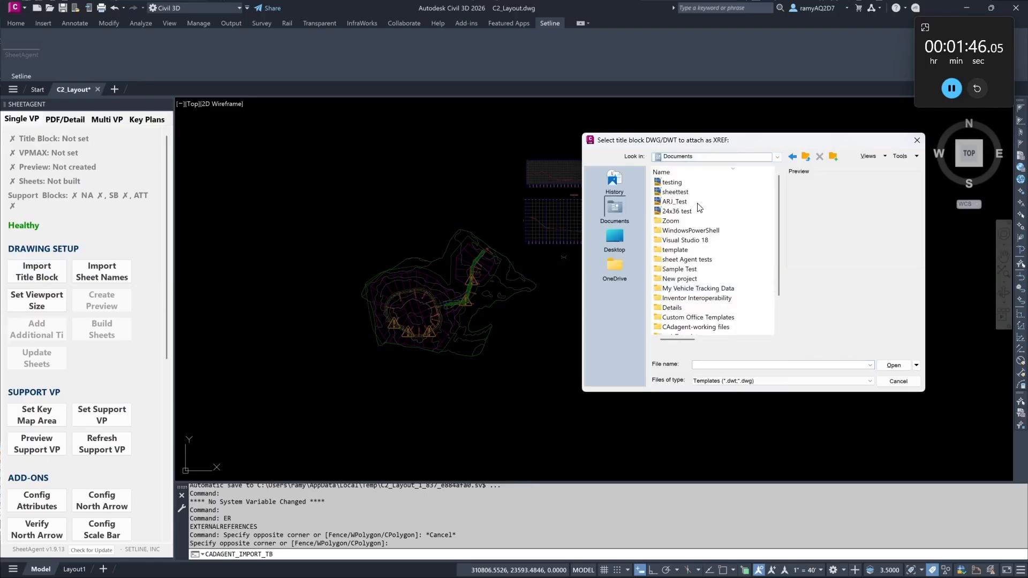
double_click(706, 260)
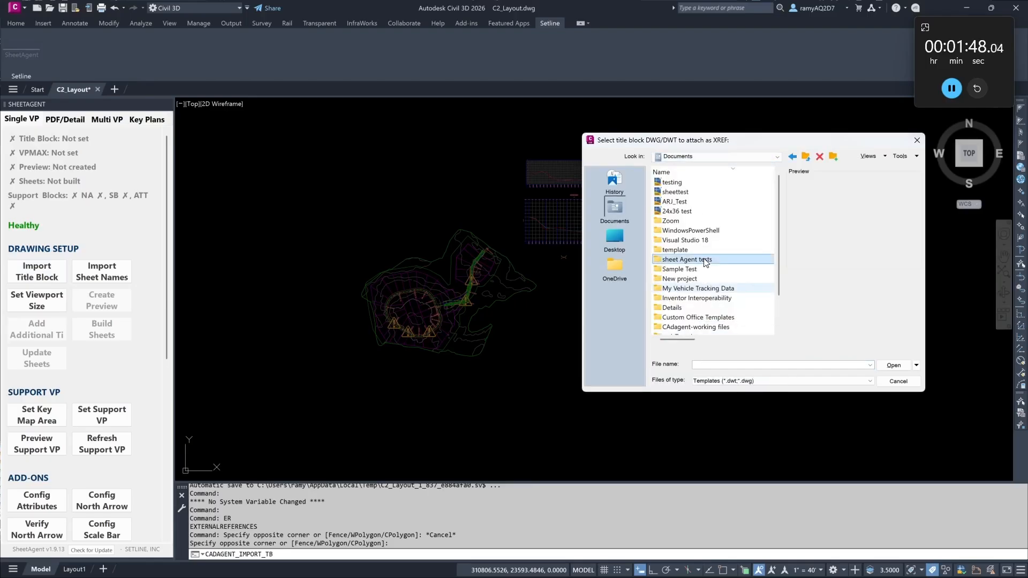
scroll(712, 258, "down", 1)
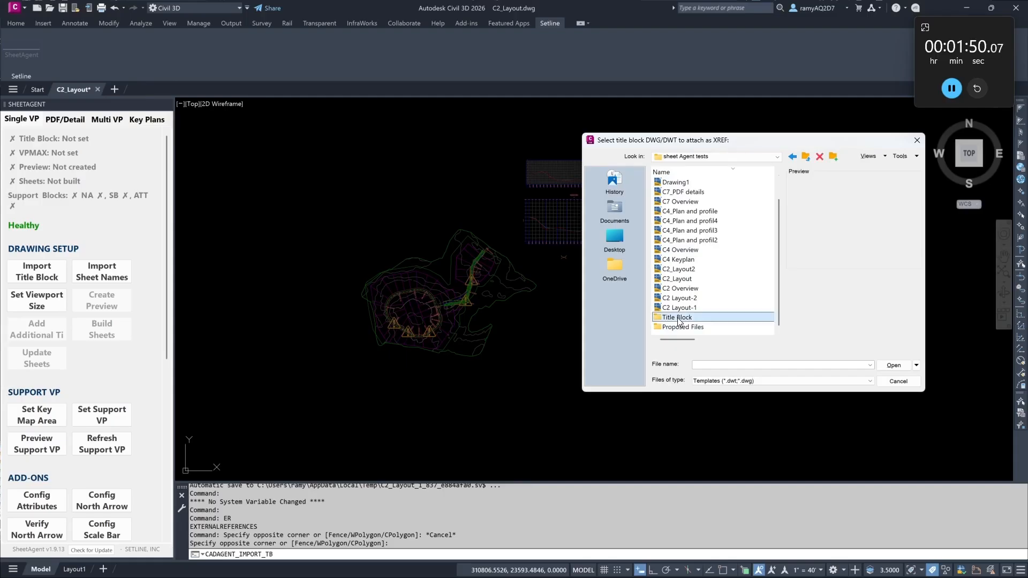
double_click(676, 322)
double_click(699, 182)
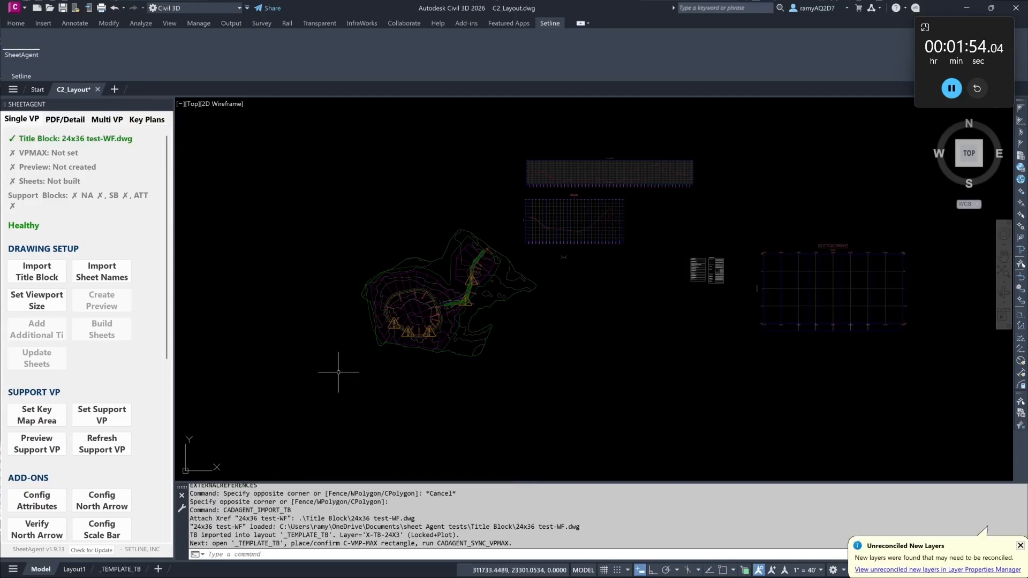
Step: Check the external references list for the imported 24x36 test-WF title block
type("ER")
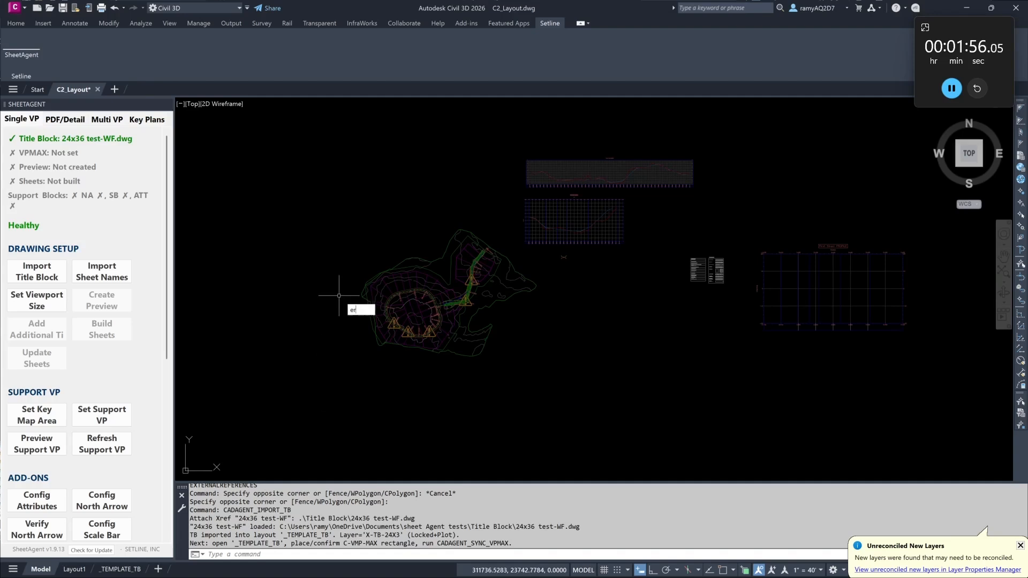
key("Return")
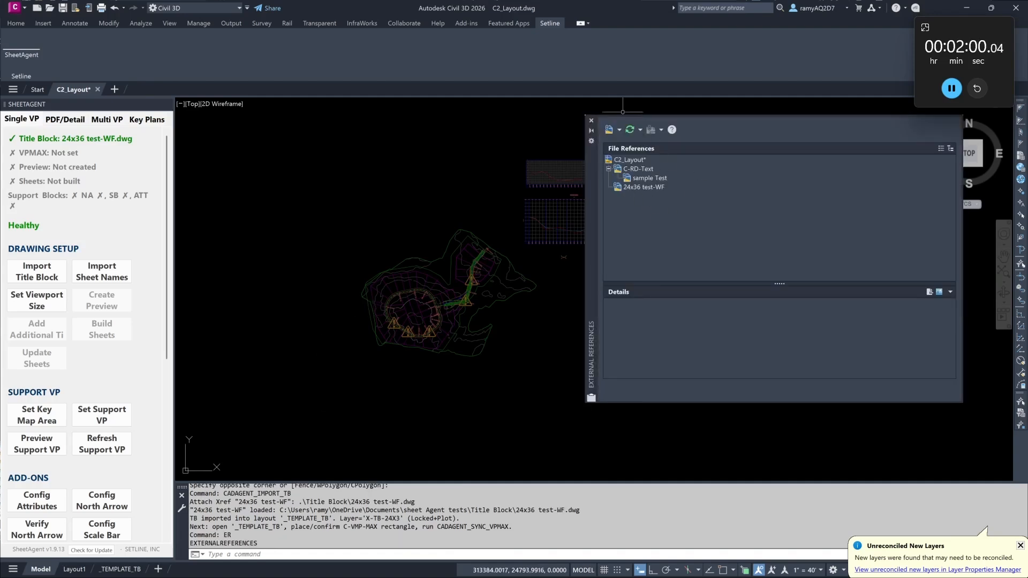
left_click(592, 121)
Step: Switch to the _TEMPLATE_TB layout and open its page setup
left_click(122, 571)
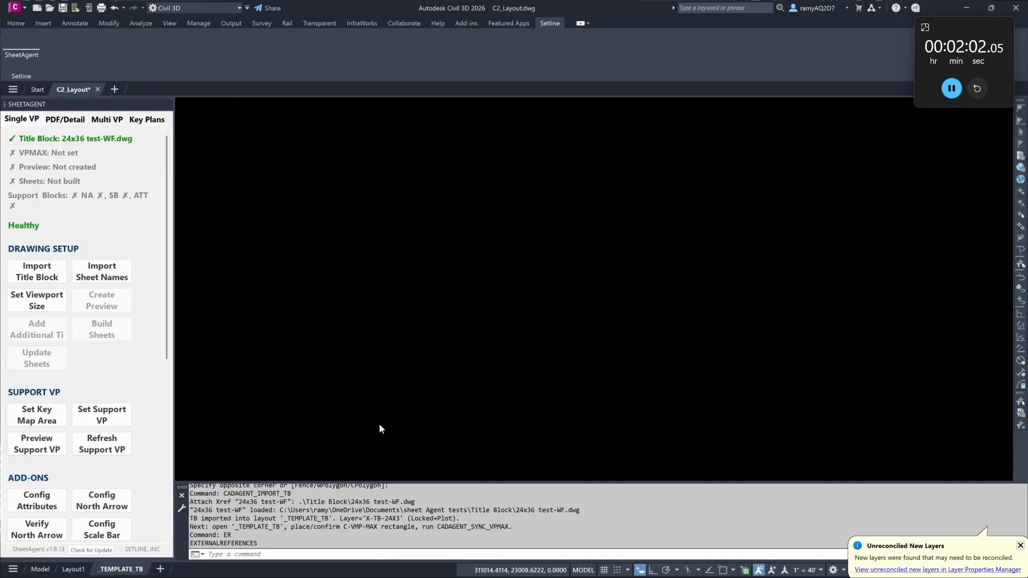
middle_click_drag(478, 265, 491, 335)
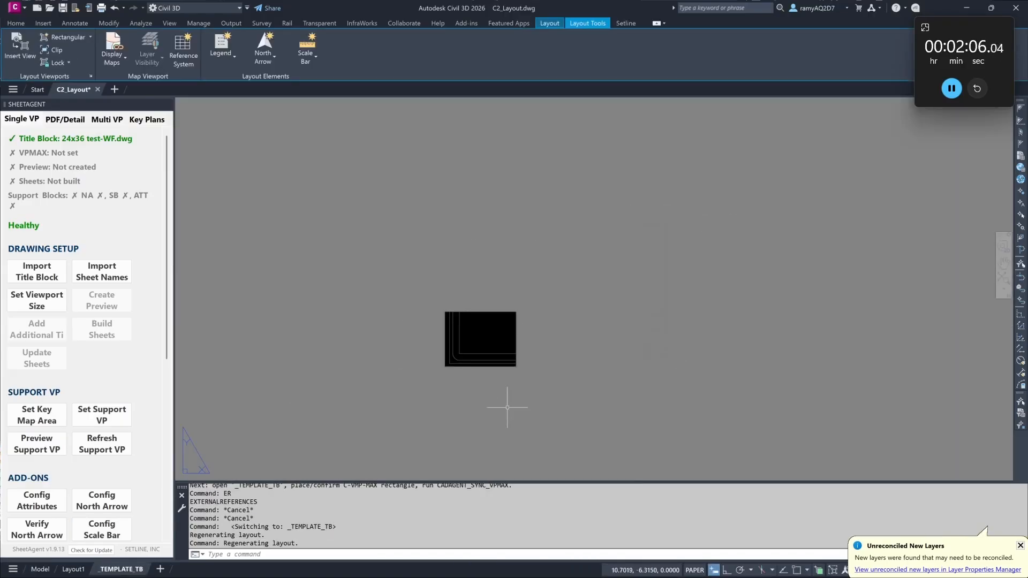
type("PAGESETUP")
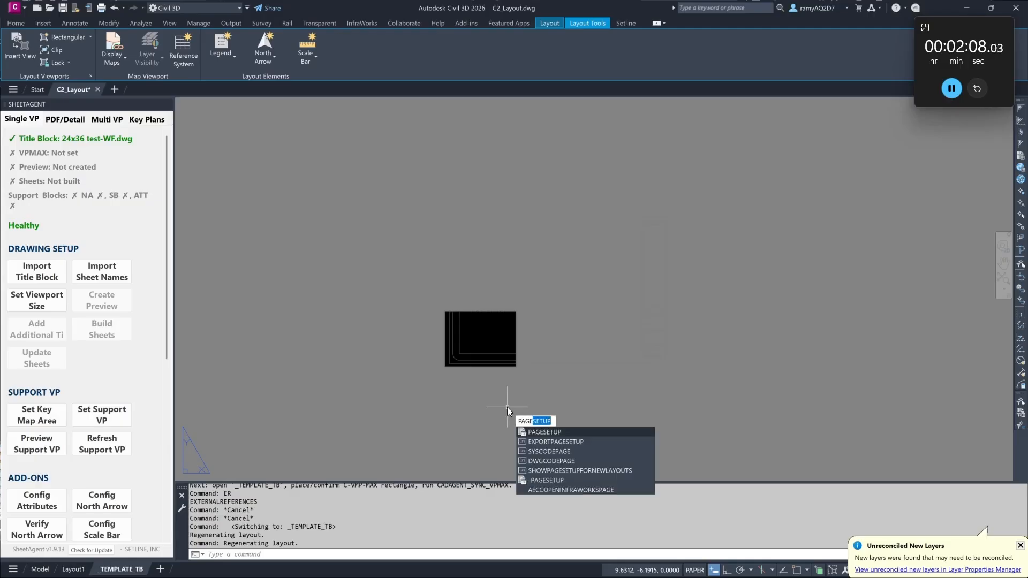
key("Return")
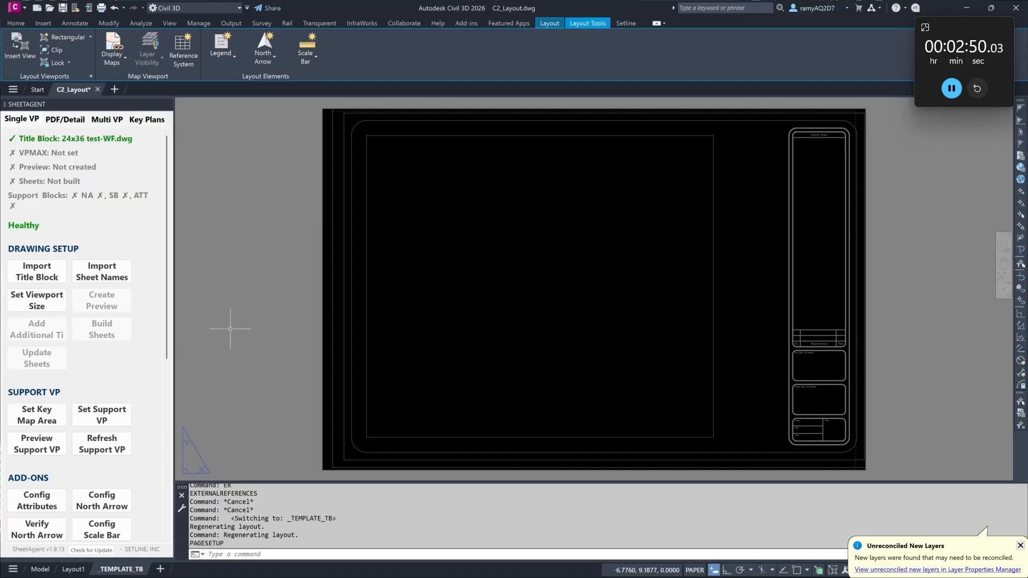
Step: Set the viewport size by drawing a 23 x 20 in area between opposite endpoints of the title block's inner rectangle
left_click(37, 306)
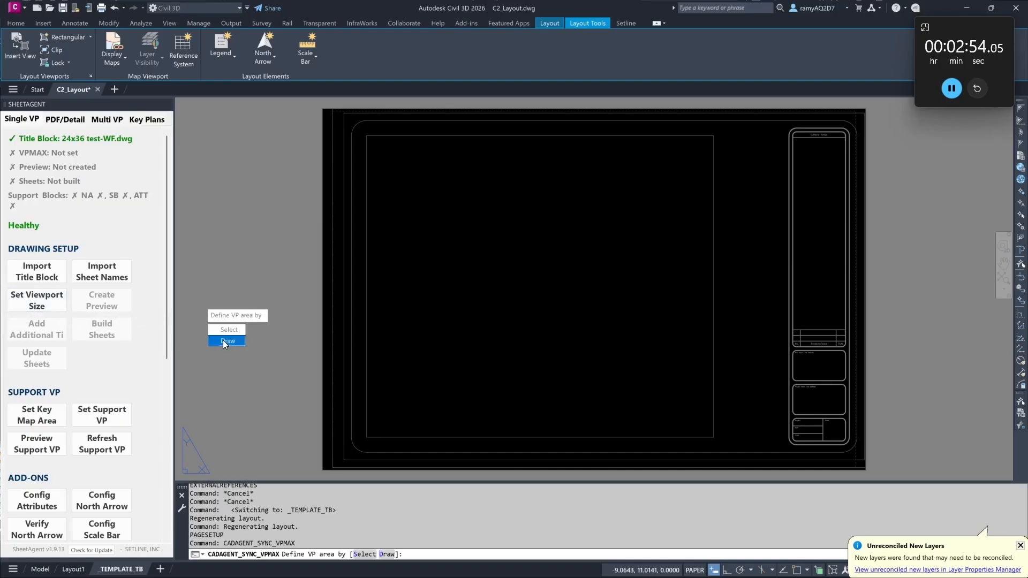
left_click(224, 341)
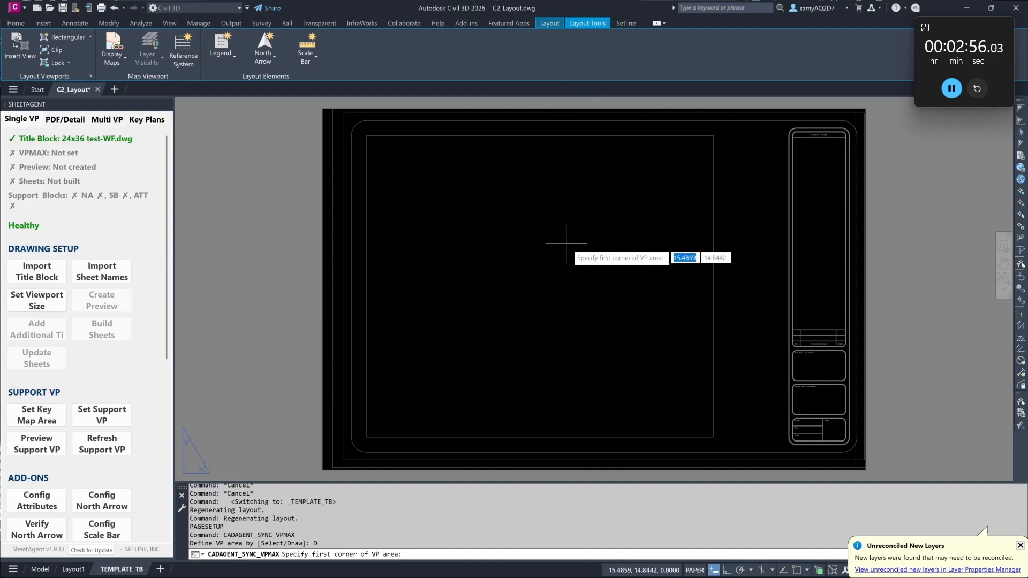
type("end")
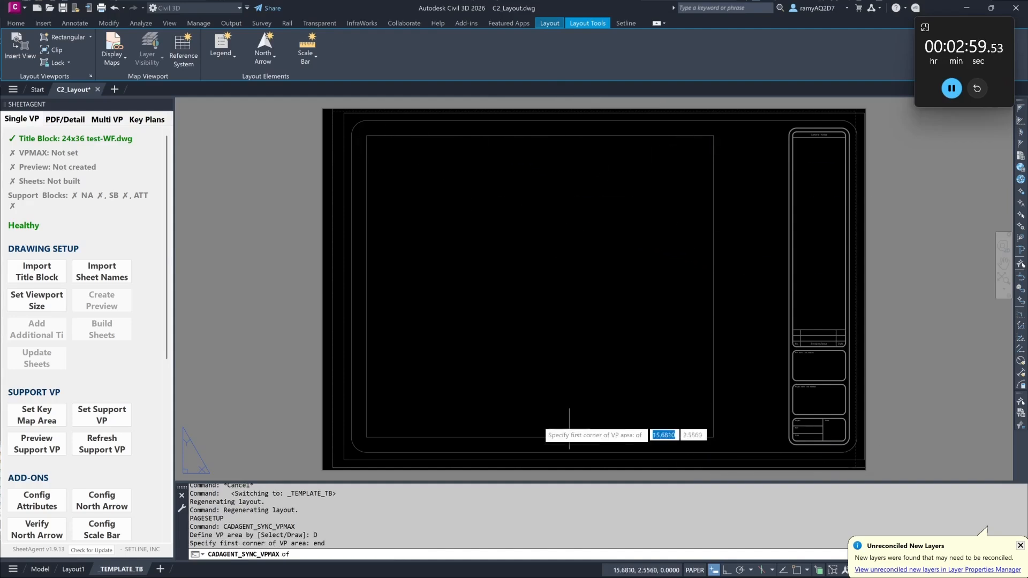
left_click(367, 136)
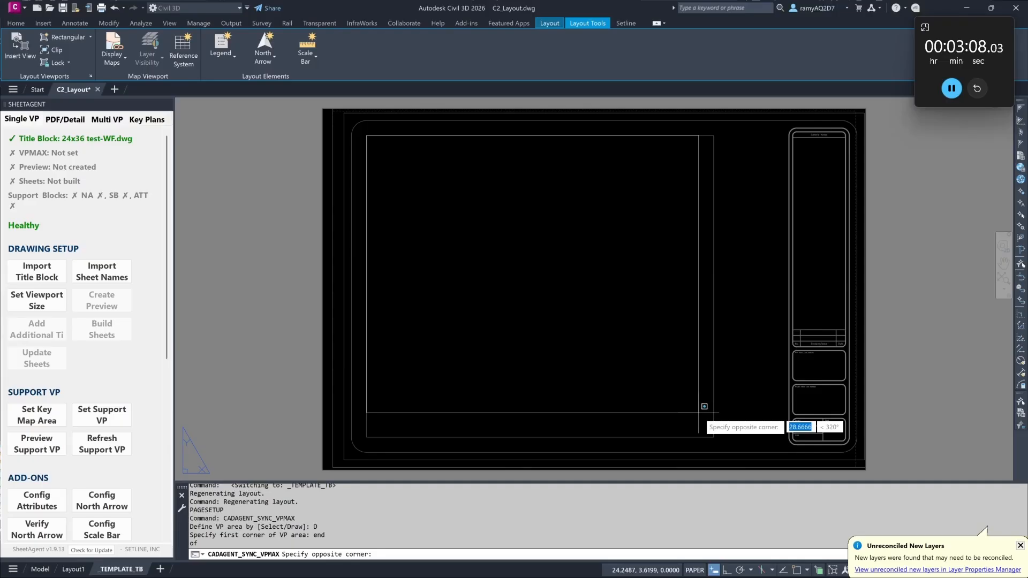
type("end")
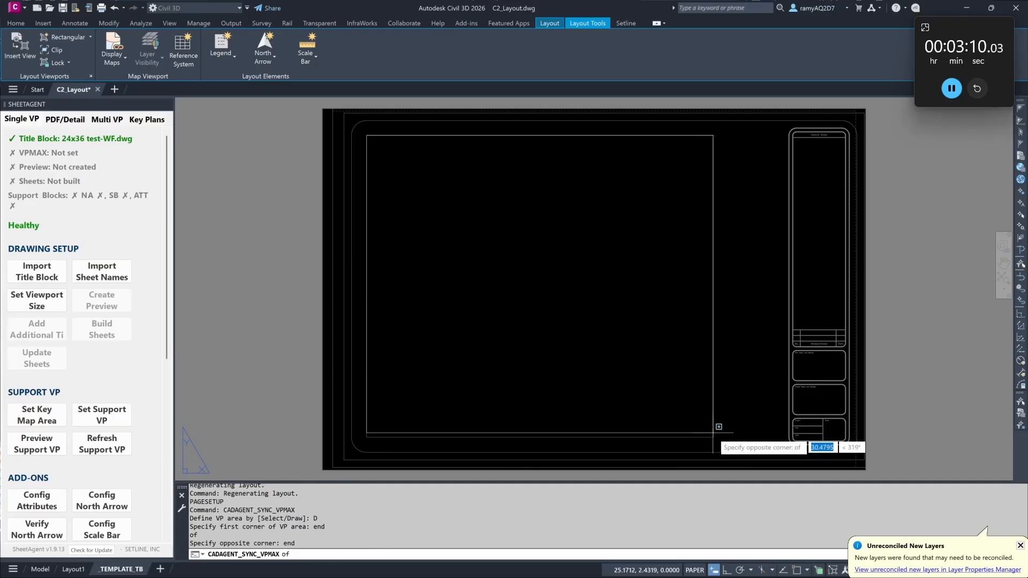
key("Return")
left_click(713, 439)
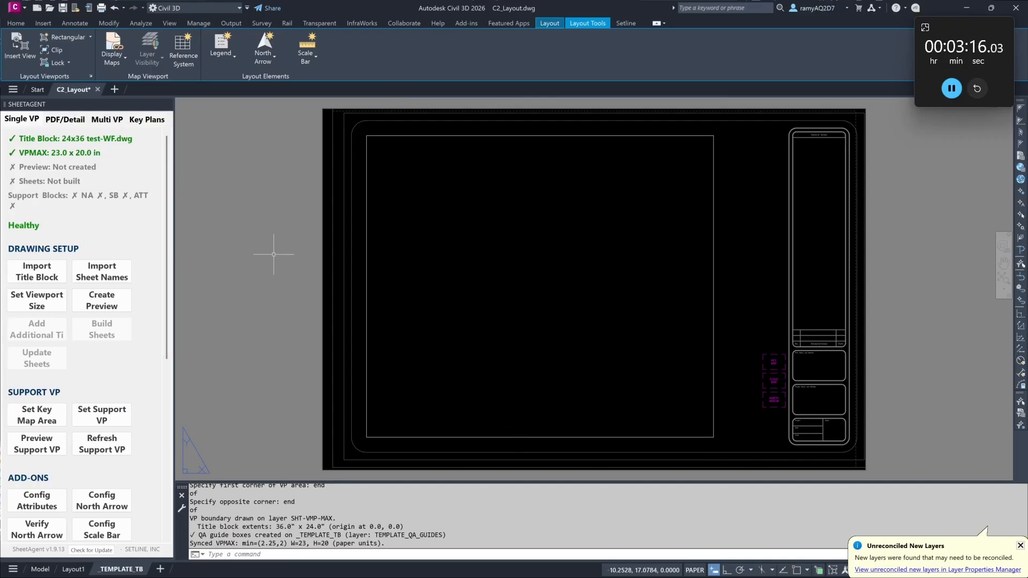
Step: Examine the key map, scale bar and north arrow guide boxes beside the title block
middle_click_drag(770, 413, 683, 381)
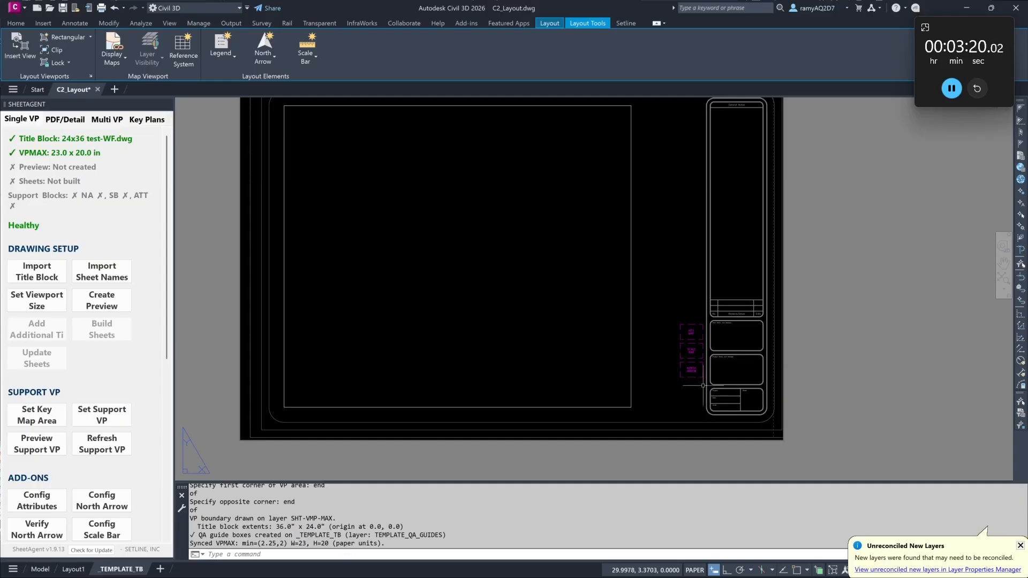
scroll(704, 380, "up", 6)
scroll(731, 384, "down", 3)
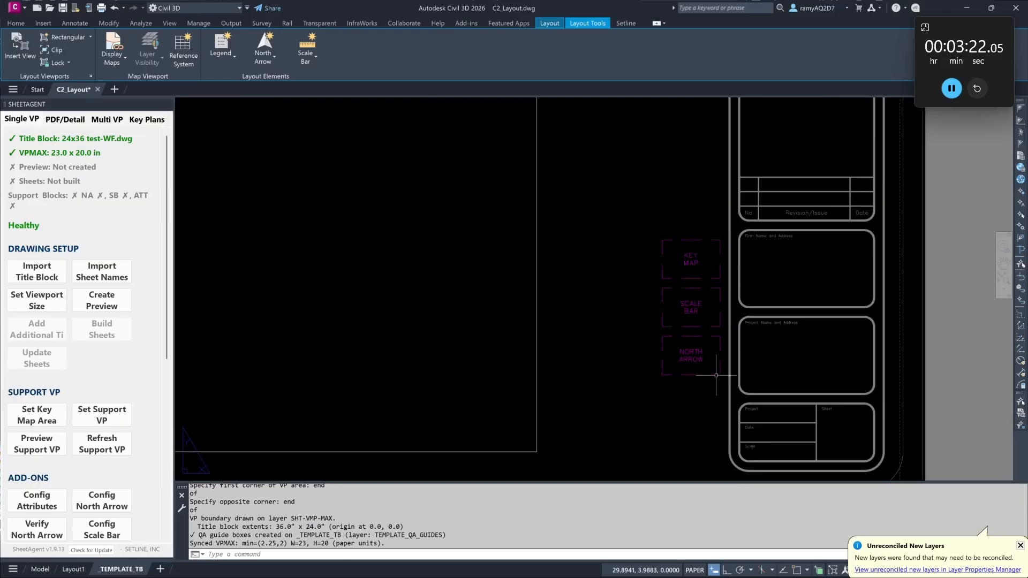
scroll(697, 376, "down", 1)
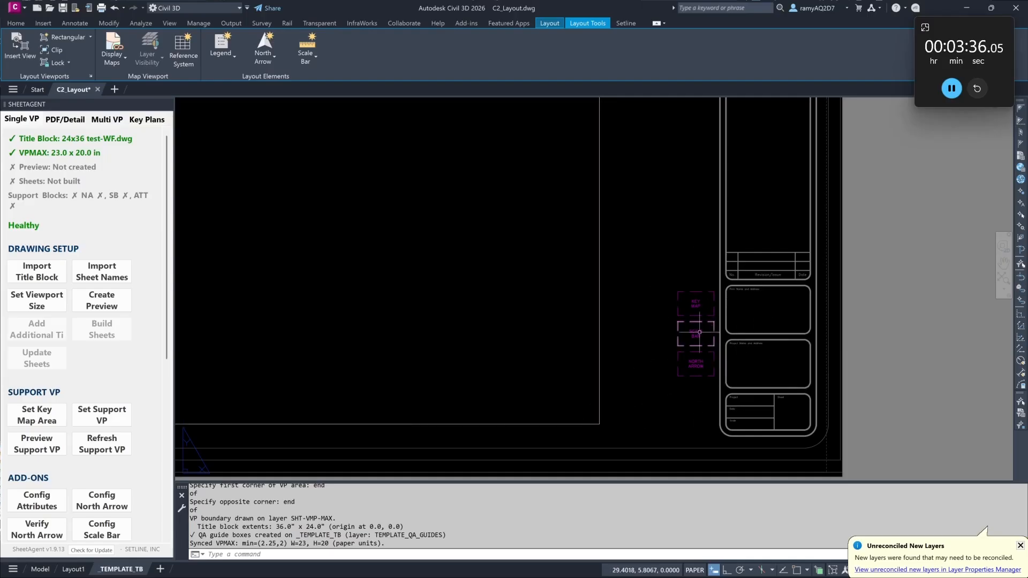
scroll(687, 336, "up", 2)
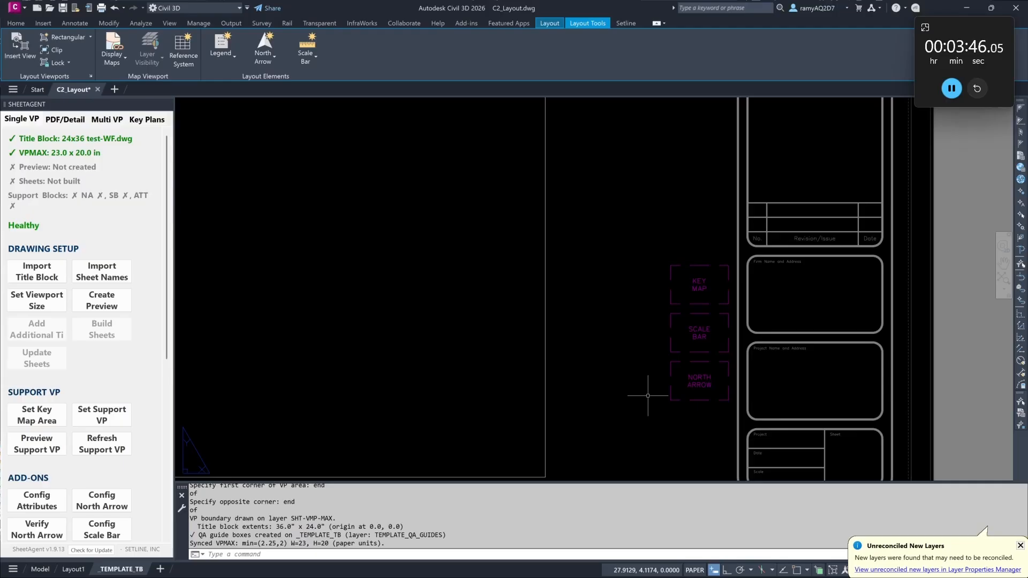
scroll(649, 386, "down", 2)
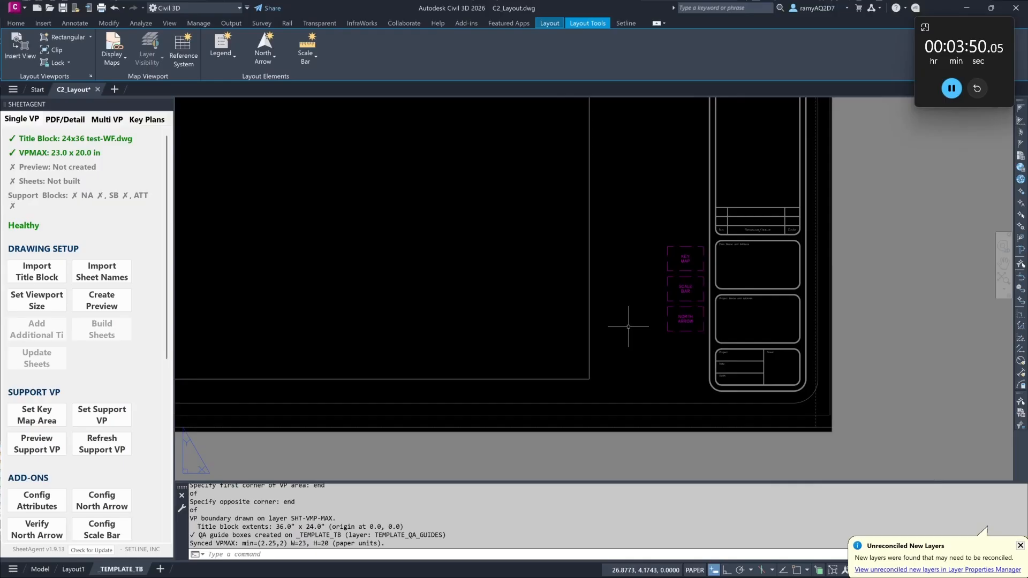
Step: Insert the ARJ_TB_Fields 22x34 block into the title block at 0,0 with scale 1, keeping its default attribute values
type("insert")
key("Return")
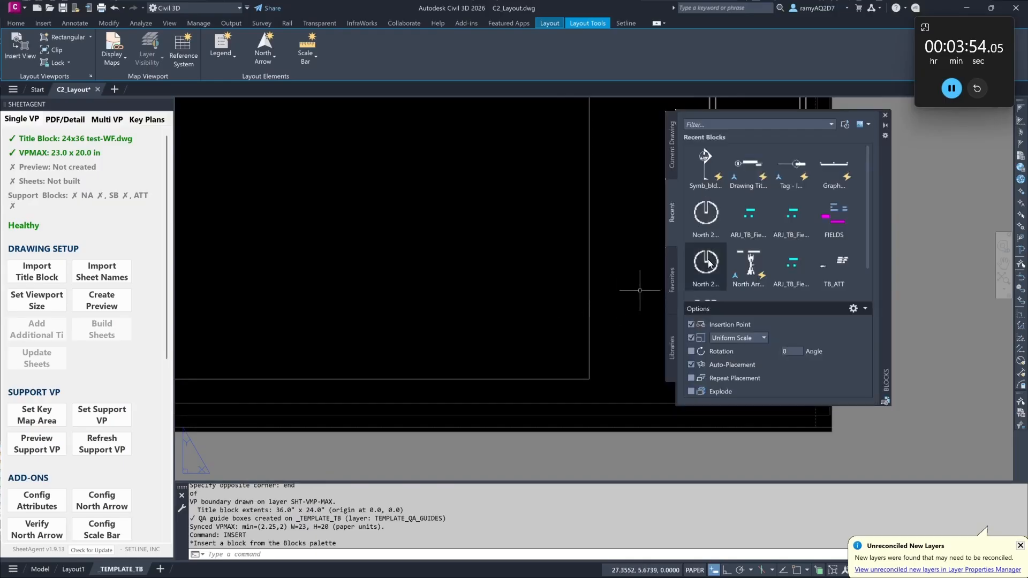
left_click(750, 215)
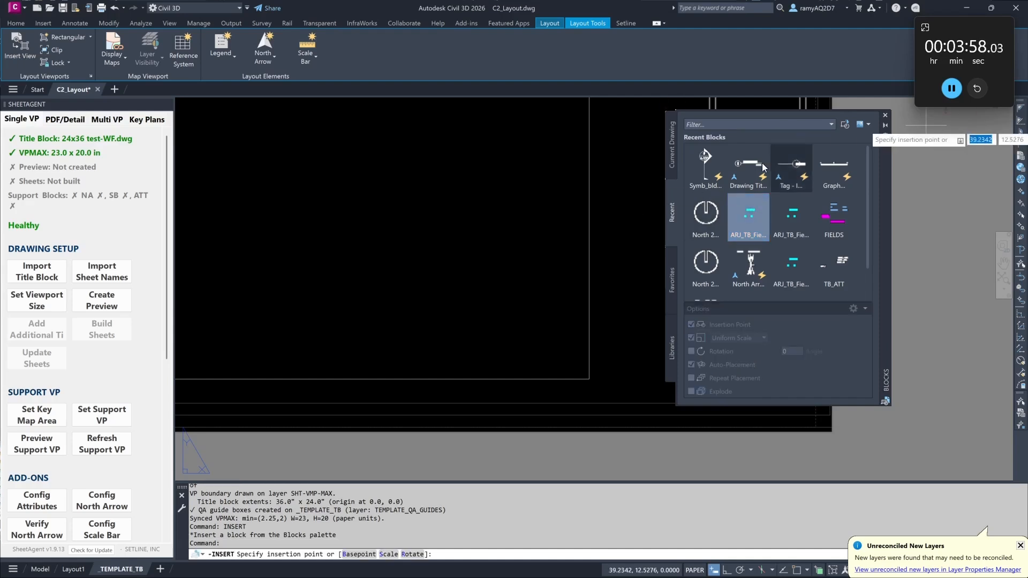
left_click(752, 214)
type("0")
key("Tab")
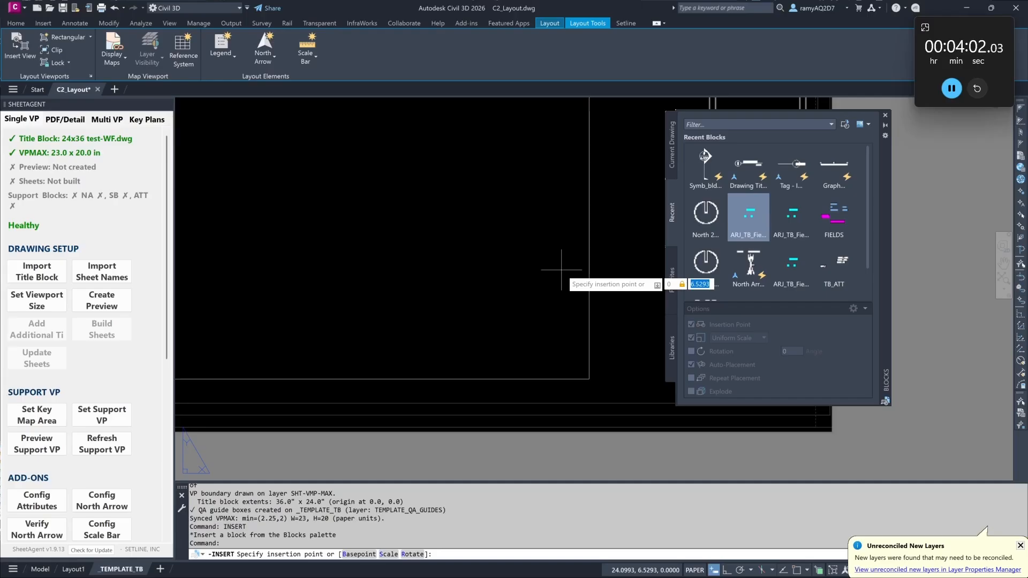
type("0")
key("Return")
key("Return")
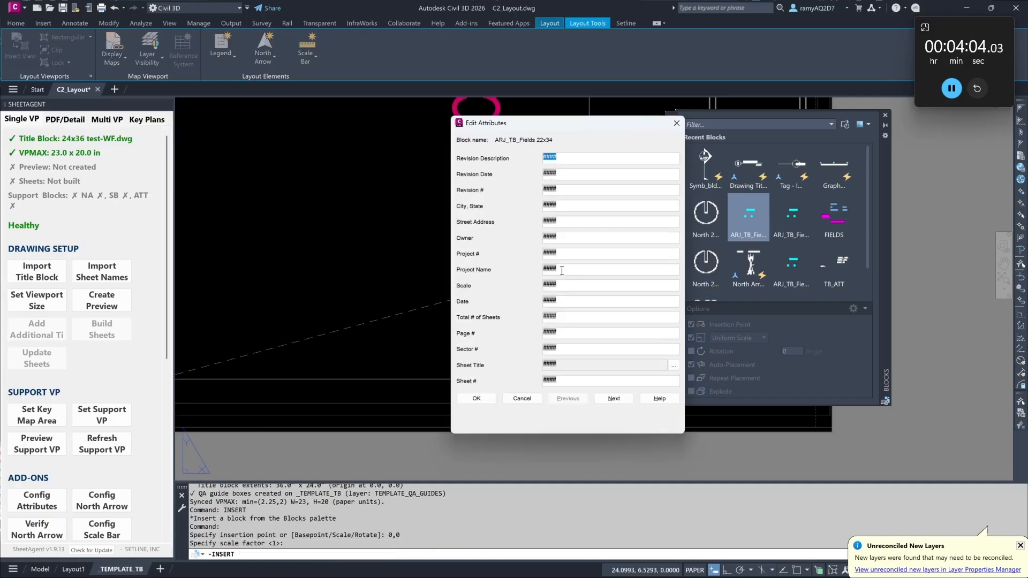
left_click(476, 399)
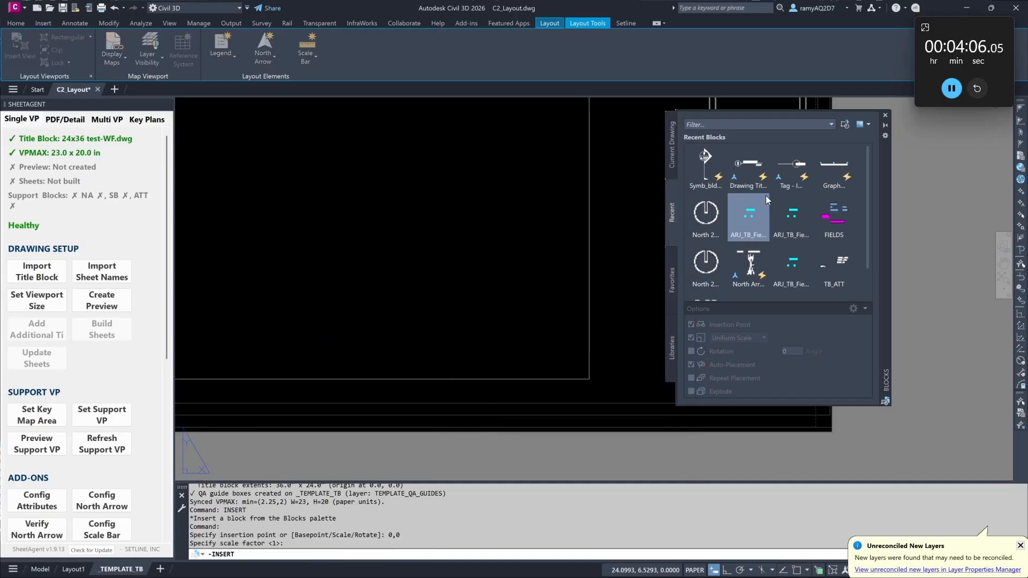
left_click(885, 115)
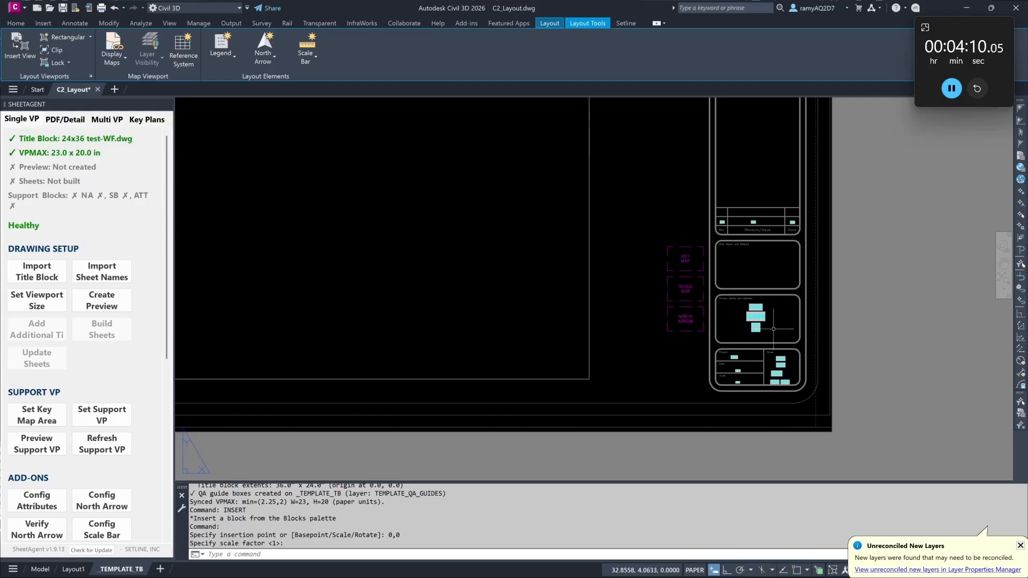
scroll(780, 343, "down", 2)
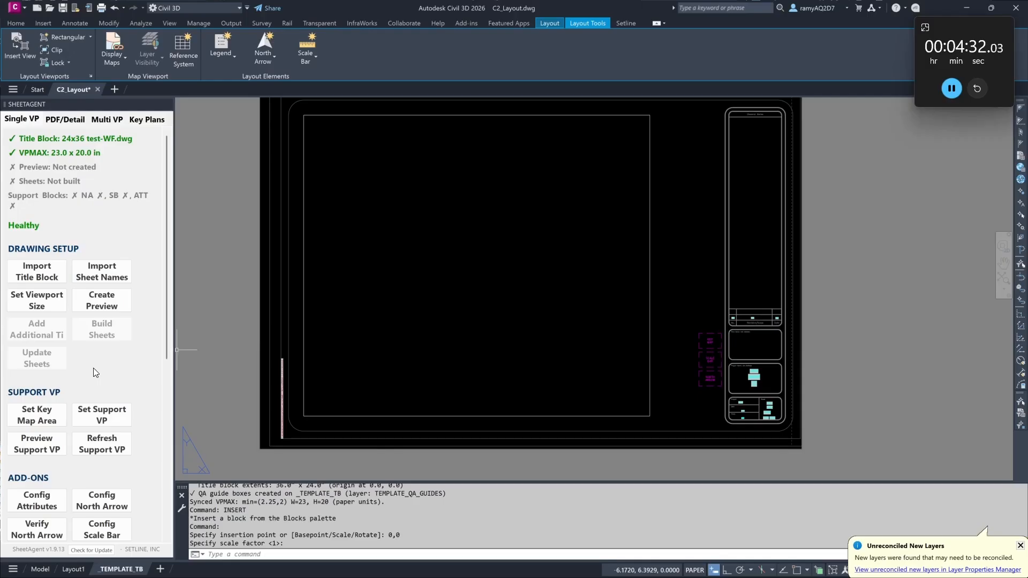
Step: Configure the ARJ_TB_Fields 22x34 block in the title block as the sheet attribute block
scroll(93, 368, "down", 1)
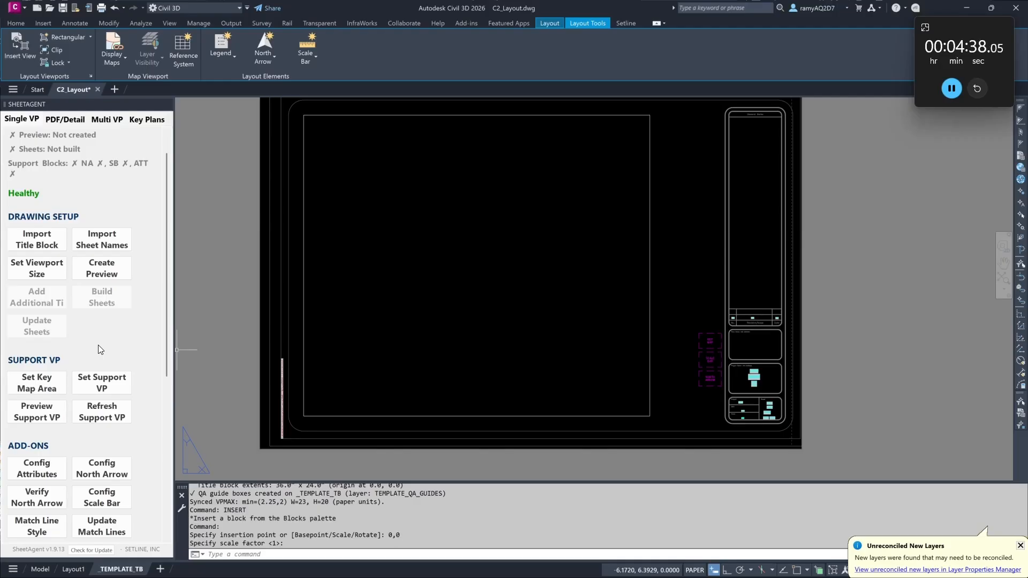
left_click(36, 470)
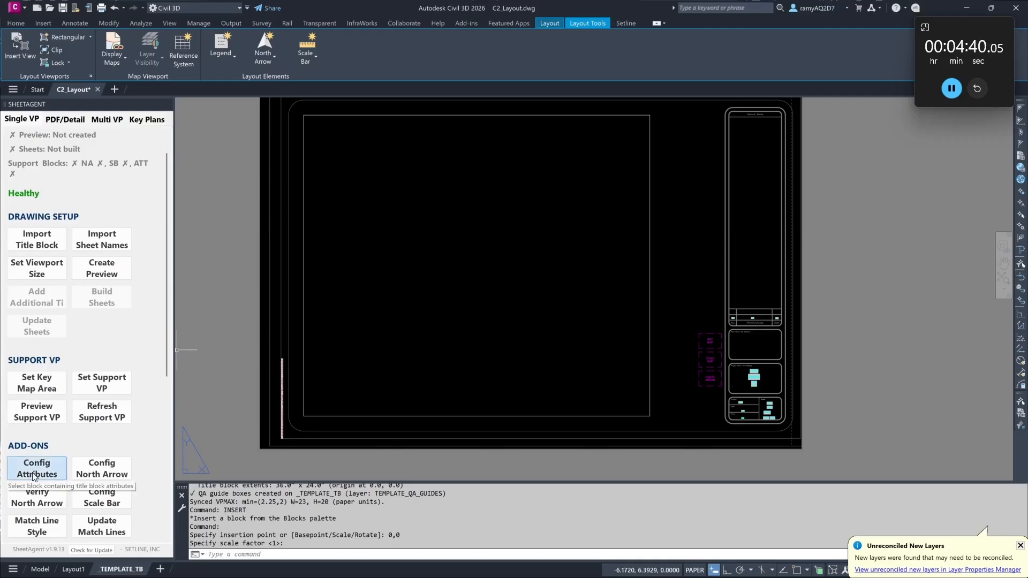
scroll(772, 418, "up", 5)
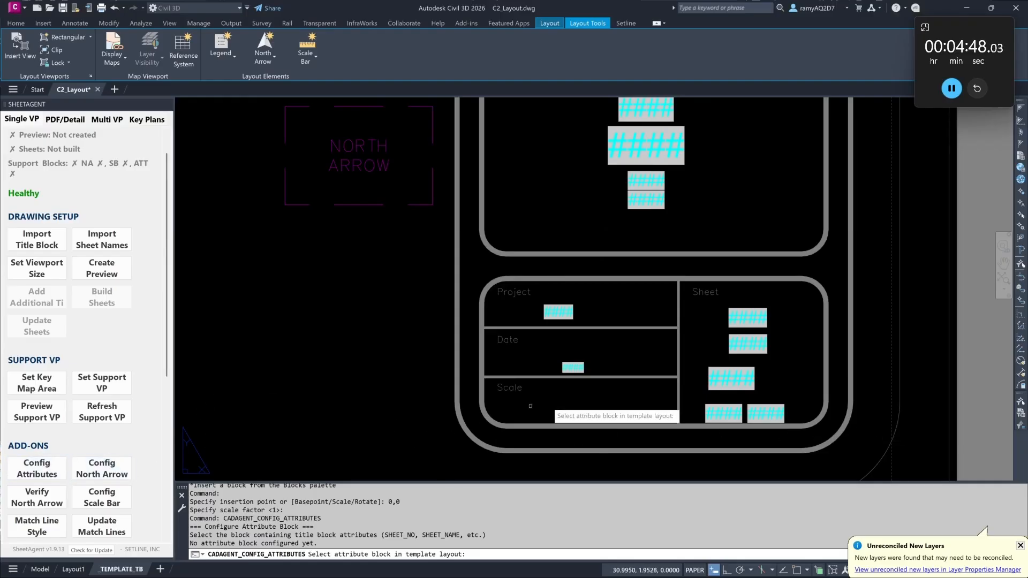
scroll(763, 348, "down", 4)
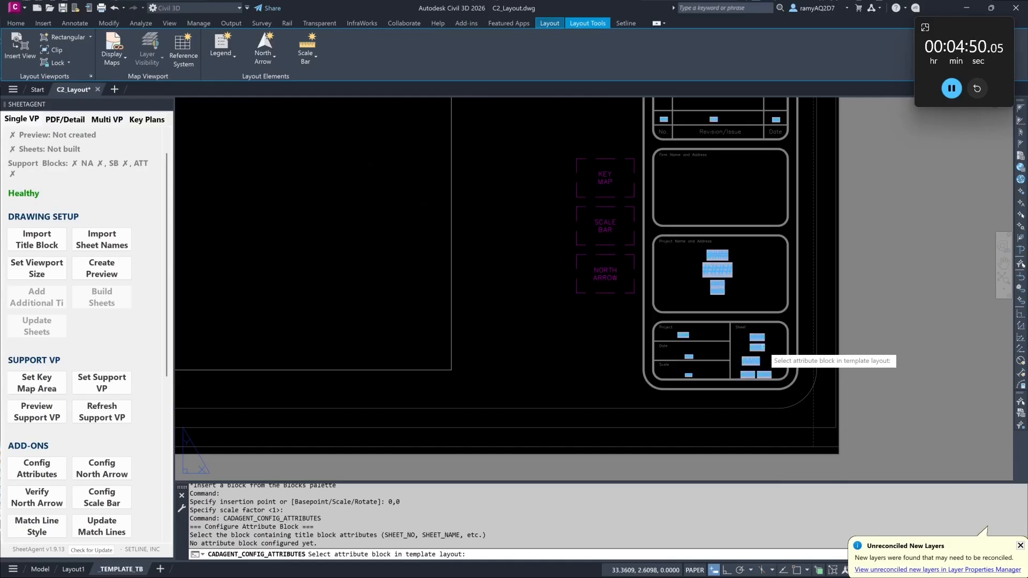
left_click(762, 348)
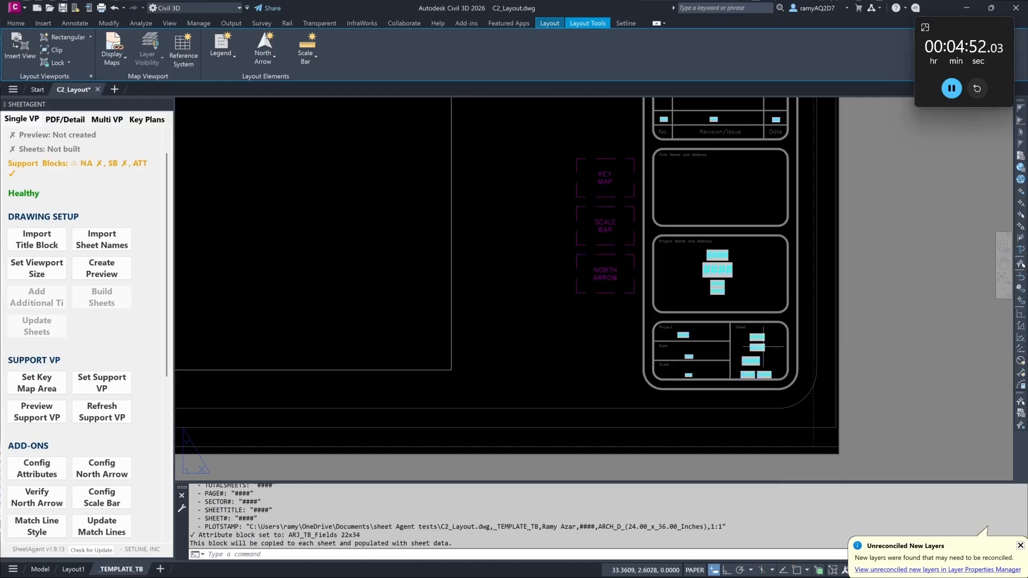
scroll(541, 241, "down", 3)
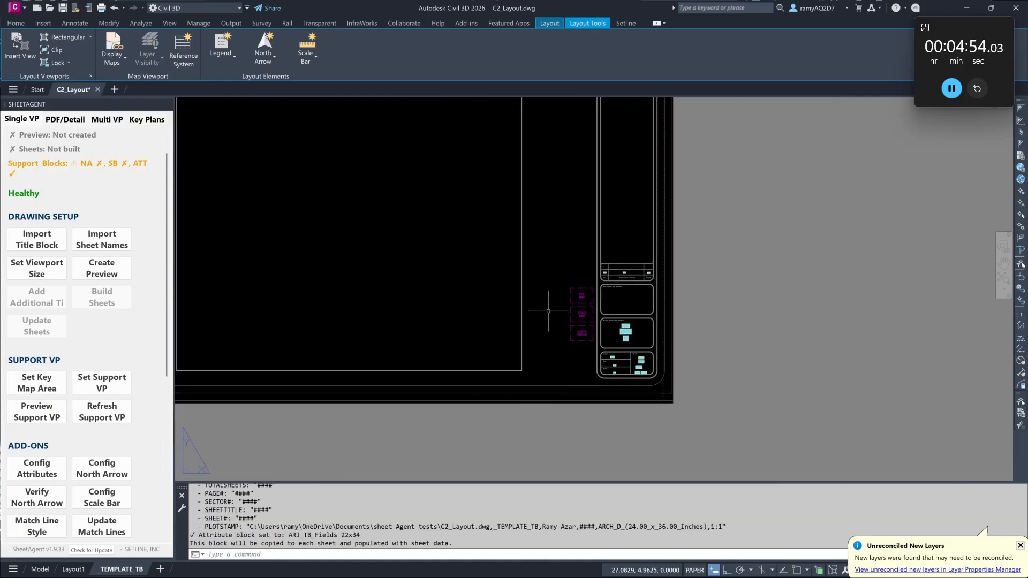
middle_click_drag(576, 325, 641, 359)
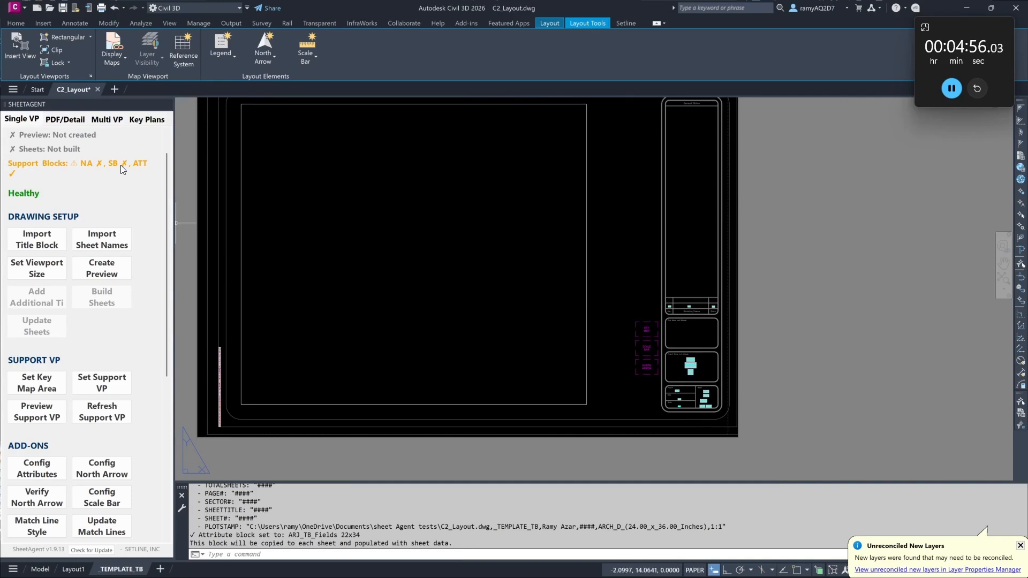
scroll(115, 187, "up", 2)
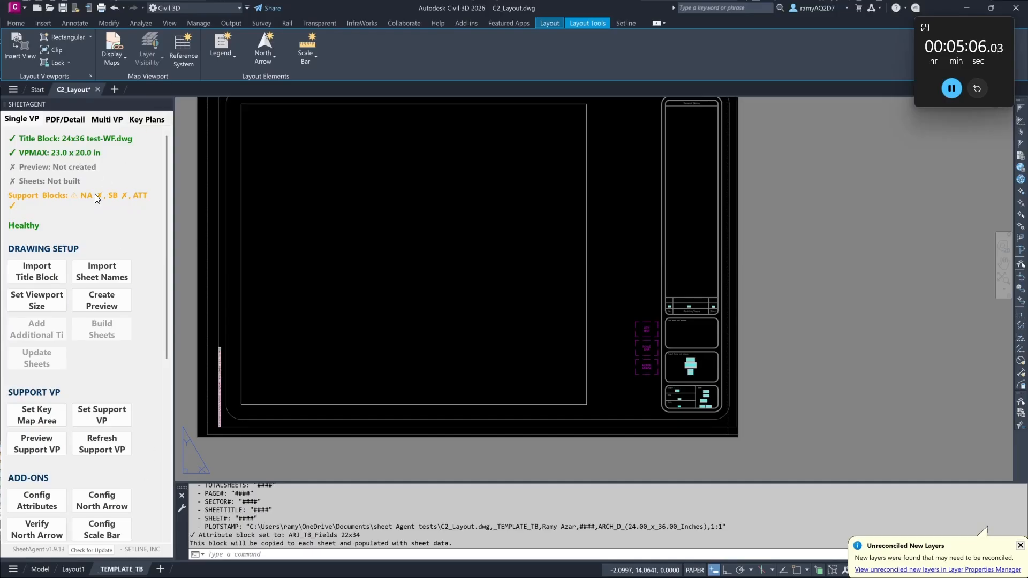
Step: Switch to model space and draw a closed polyline boundary around the whole site plan
left_click(41, 570)
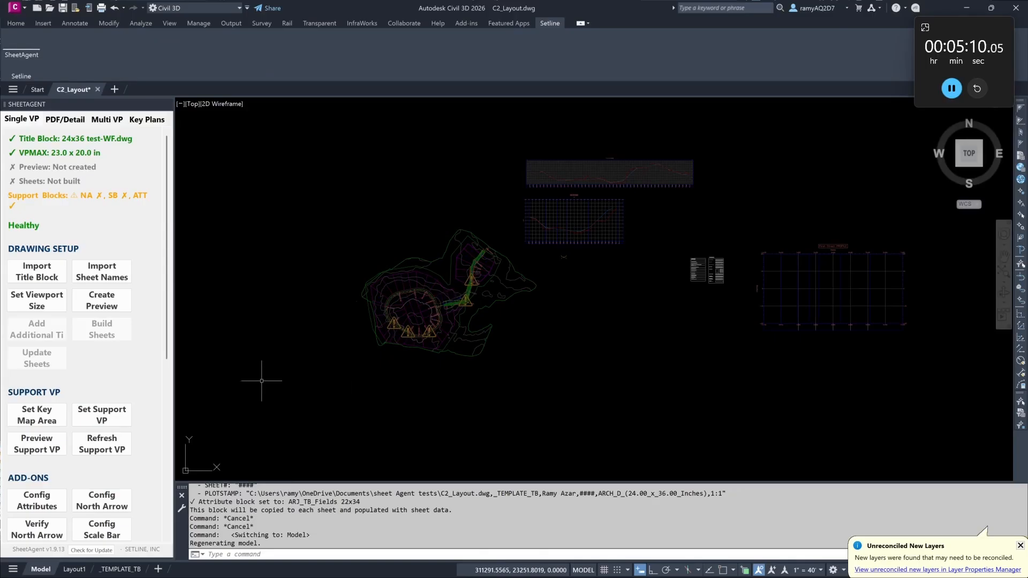
middle_click_drag(262, 381, 342, 370)
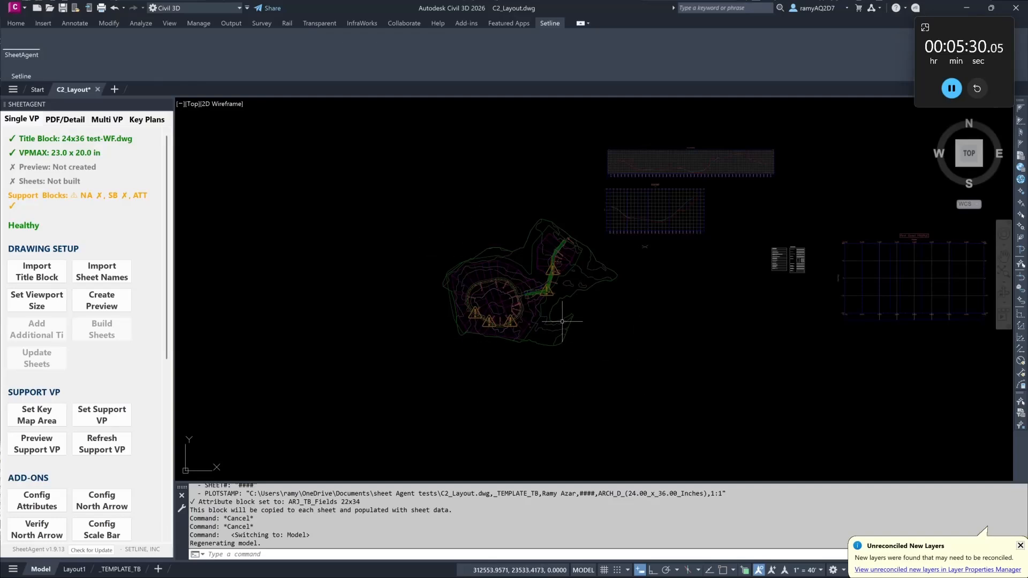
type("pl")
key("Return")
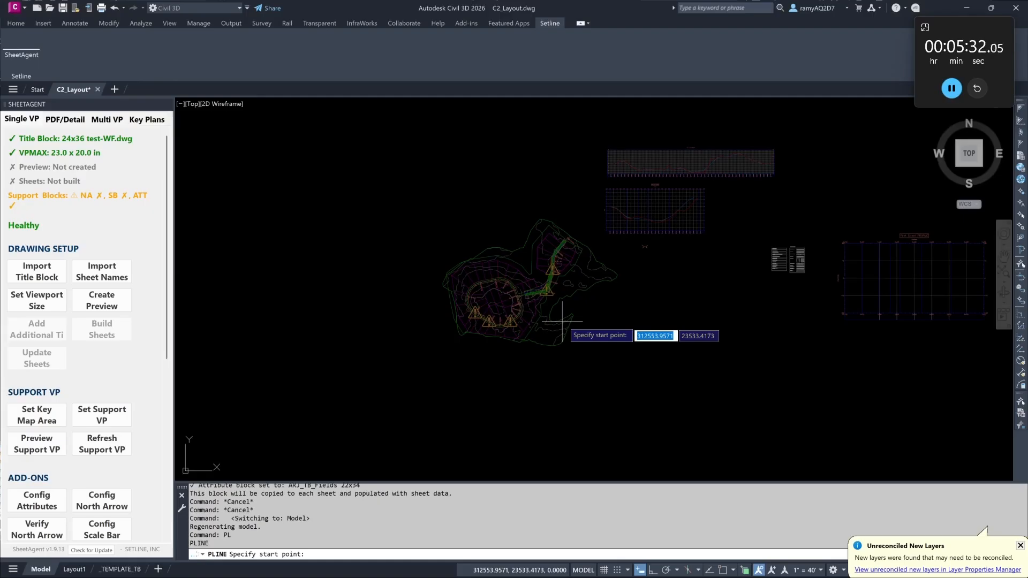
left_click(537, 211)
left_click(434, 270)
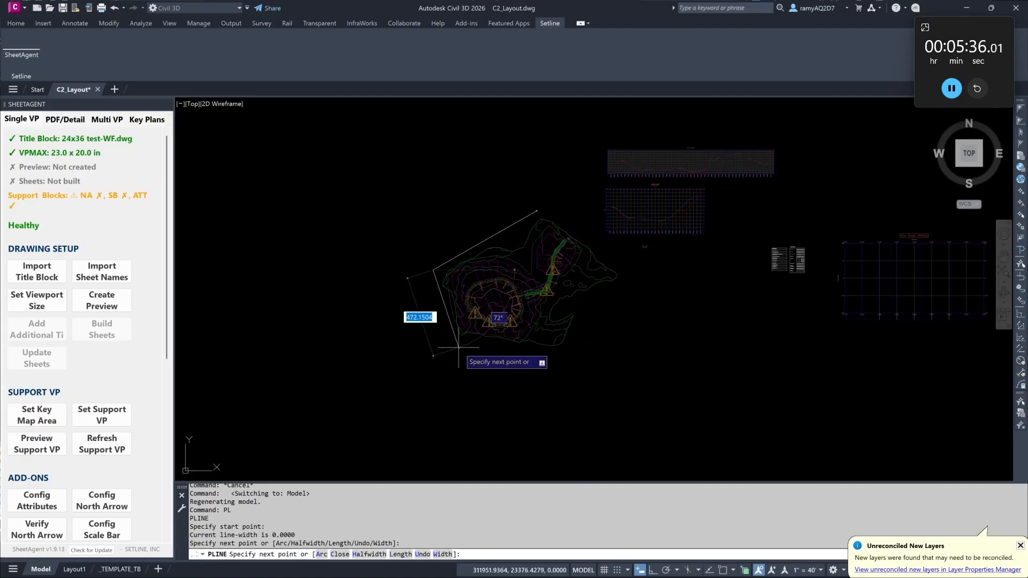
left_click(459, 347)
left_click(564, 353)
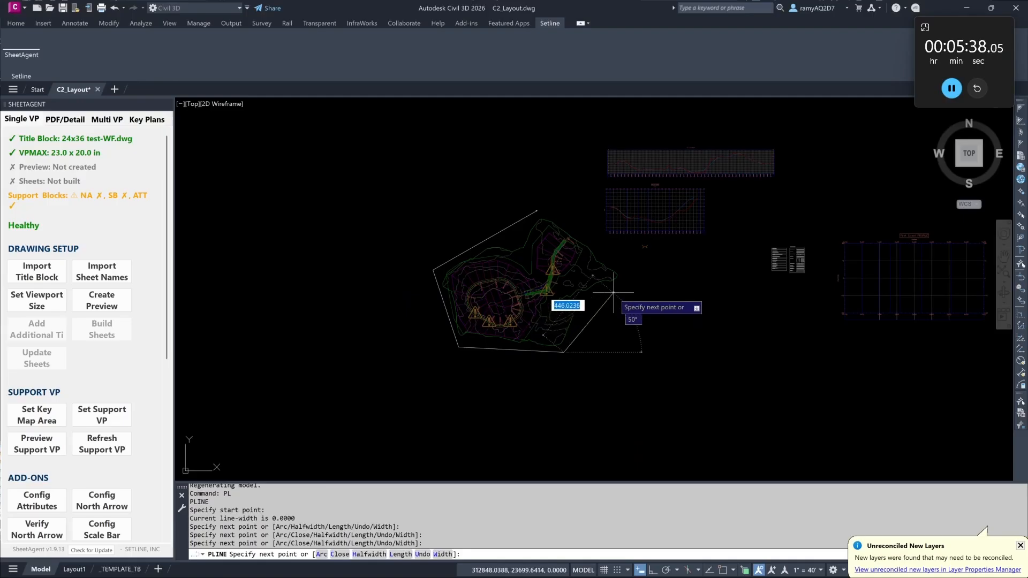
left_click(635, 273)
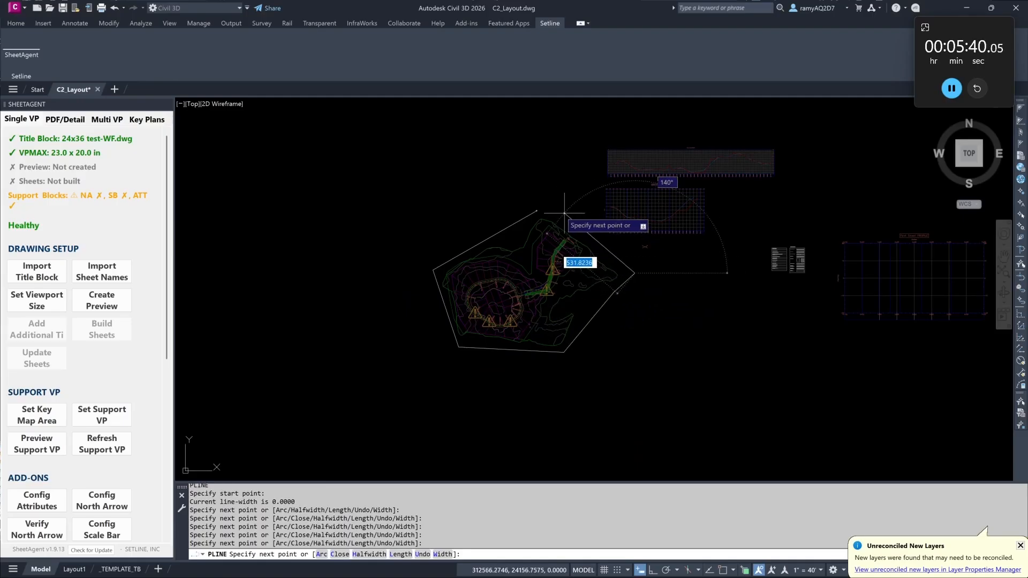
type("c")
key("Return")
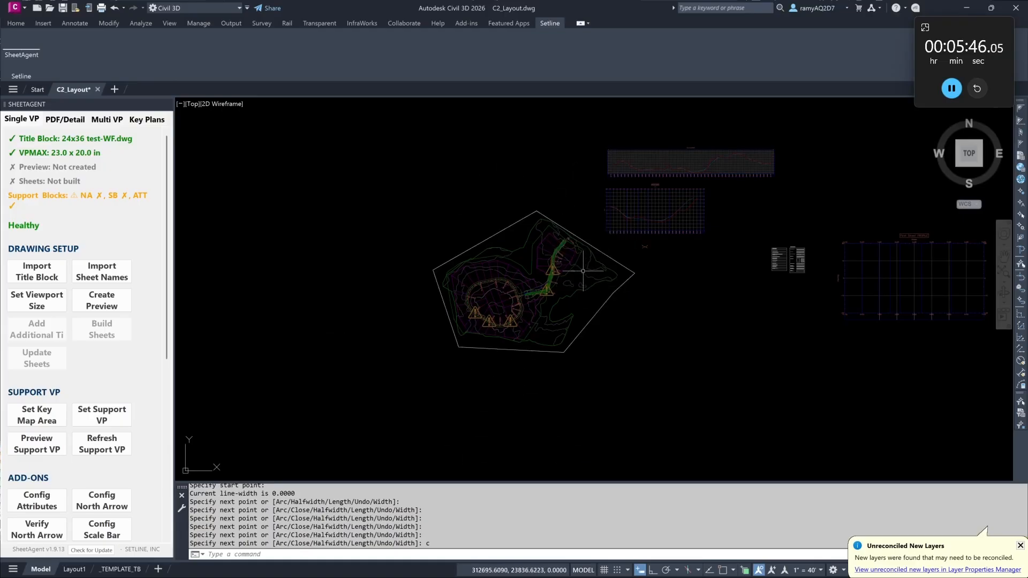
Step: Start a sheet preview with the ARray tile pattern, using the site polyline as the tiling boundary
left_click(121, 309)
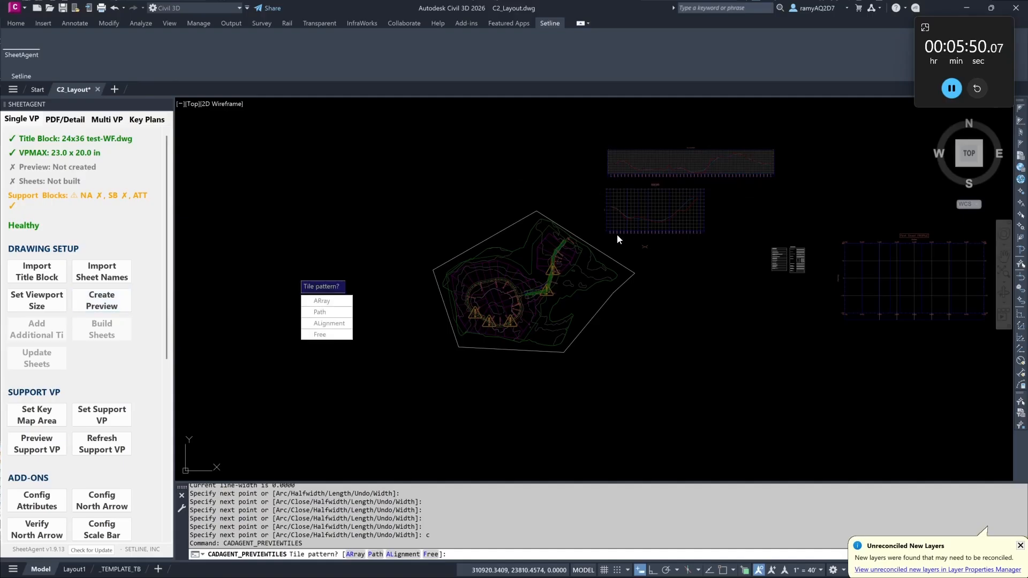
left_click(321, 301)
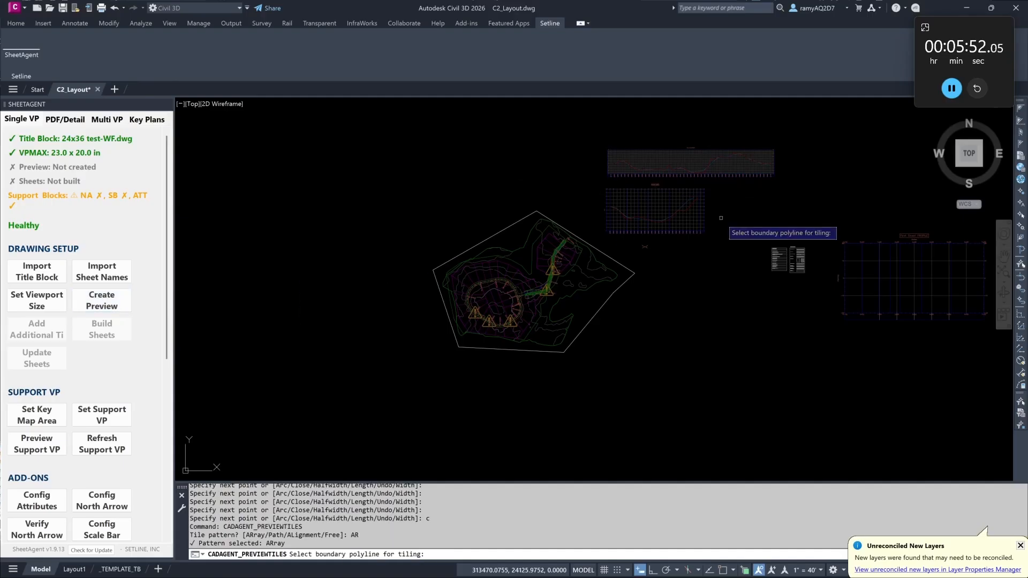
left_click(603, 303)
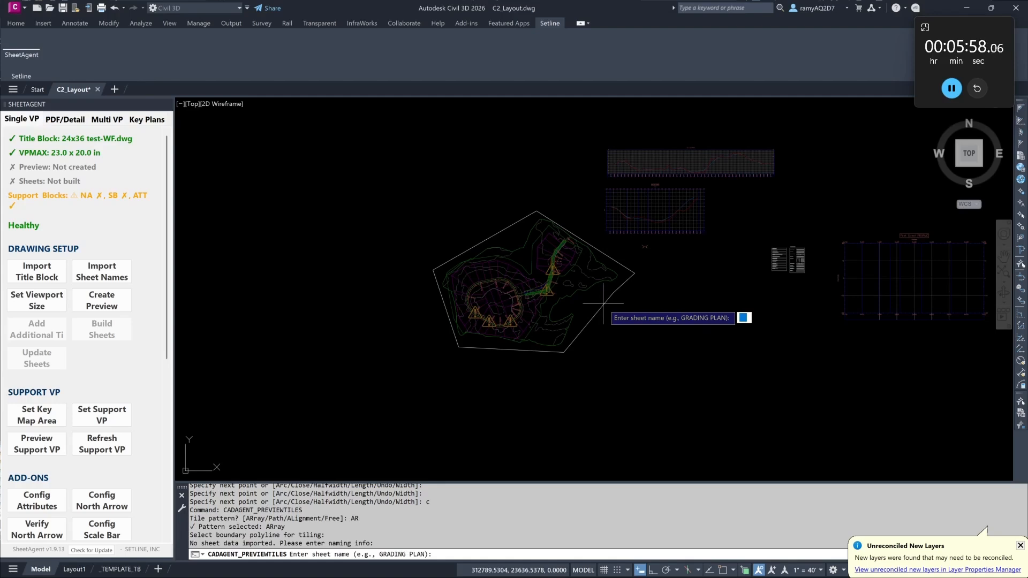
Step: Name the preview sheets Layout with prefix C2, a dot separator and starting number 01
type("Layout")
key("Return")
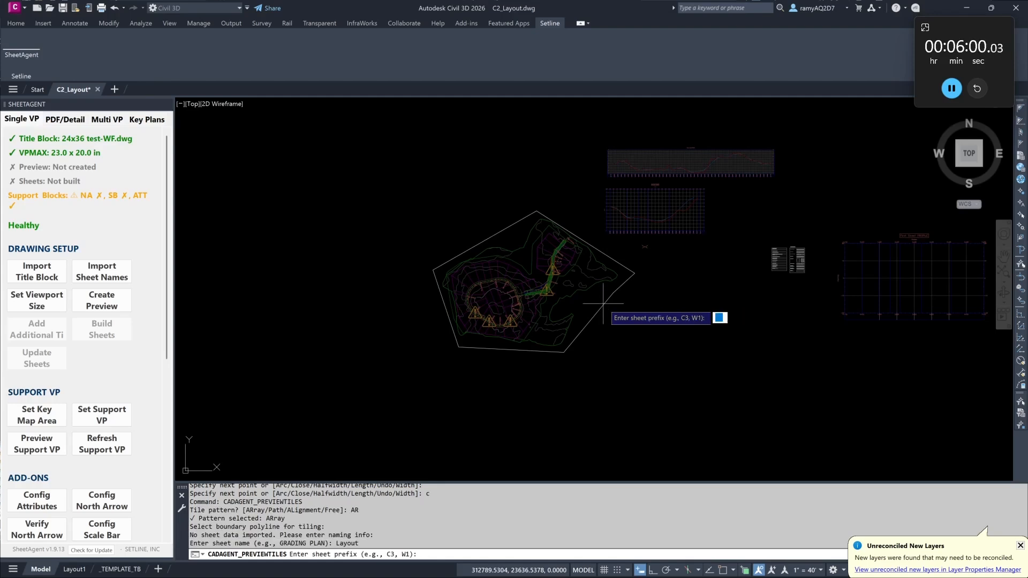
type("C2")
key("Return")
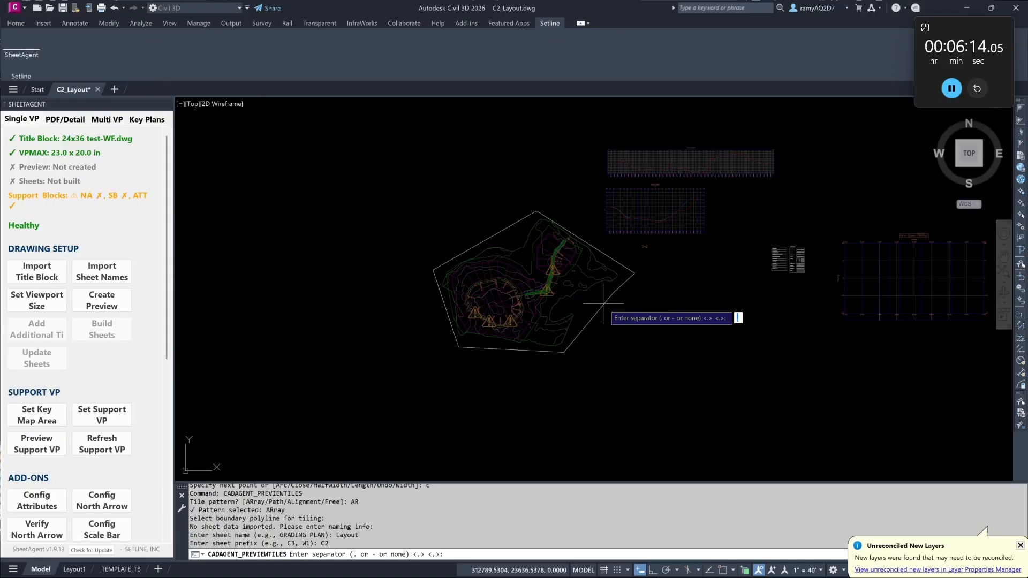
key("Return")
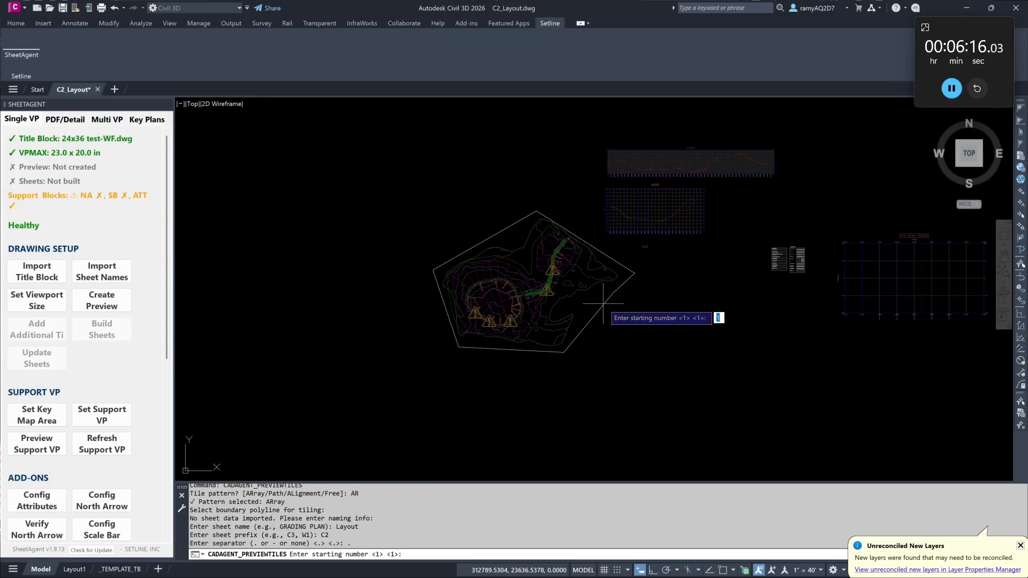
type("0")
key("Return")
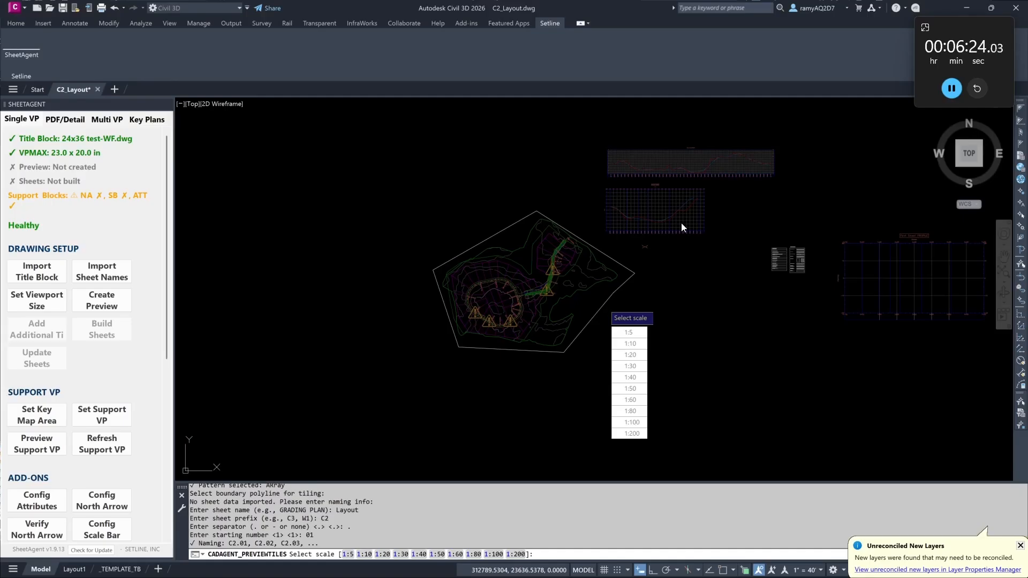
Step: Create the preview tiles at scale 1:10 with an overlap of 5 drawing units
left_click(629, 345)
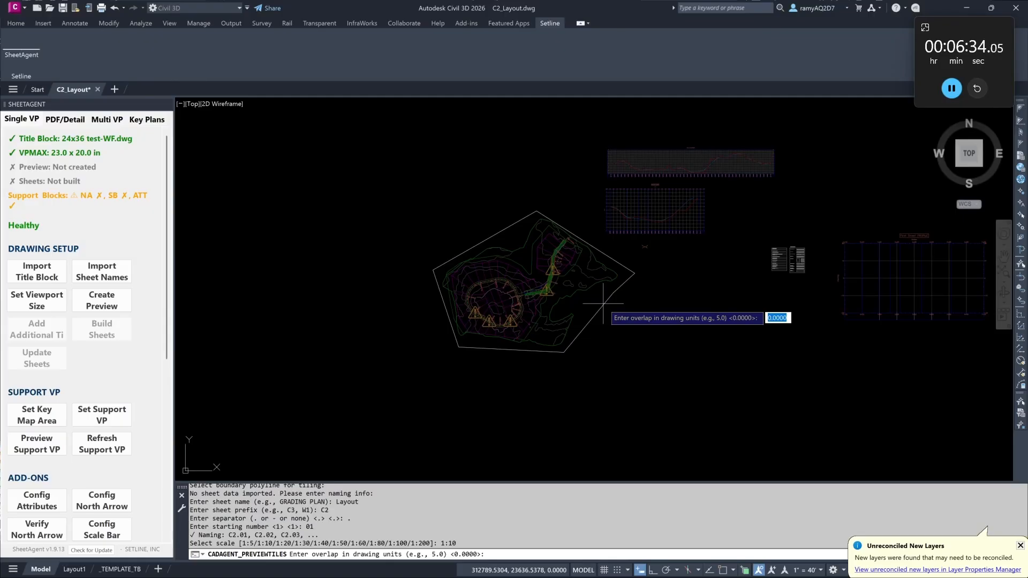
type("5")
key("Return")
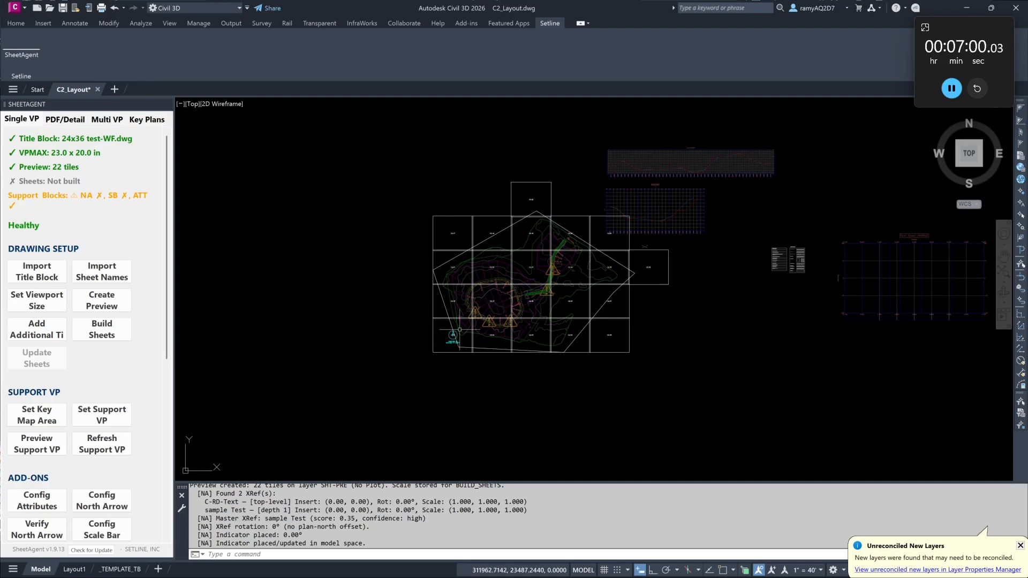
Step: Move the computed north arrow indicator from tile C2.01 to the empty area below the tile grid
scroll(445, 345, "up", 8)
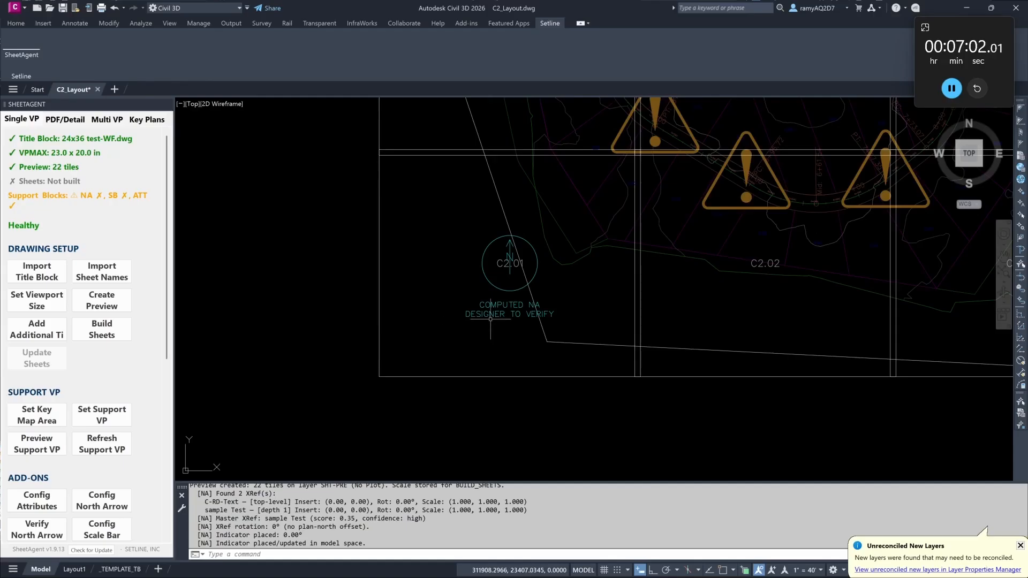
type("m")
key("space")
left_click(498, 333)
left_click(459, 296)
key("space")
left_click(450, 307)
scroll(451, 308, "down", 5)
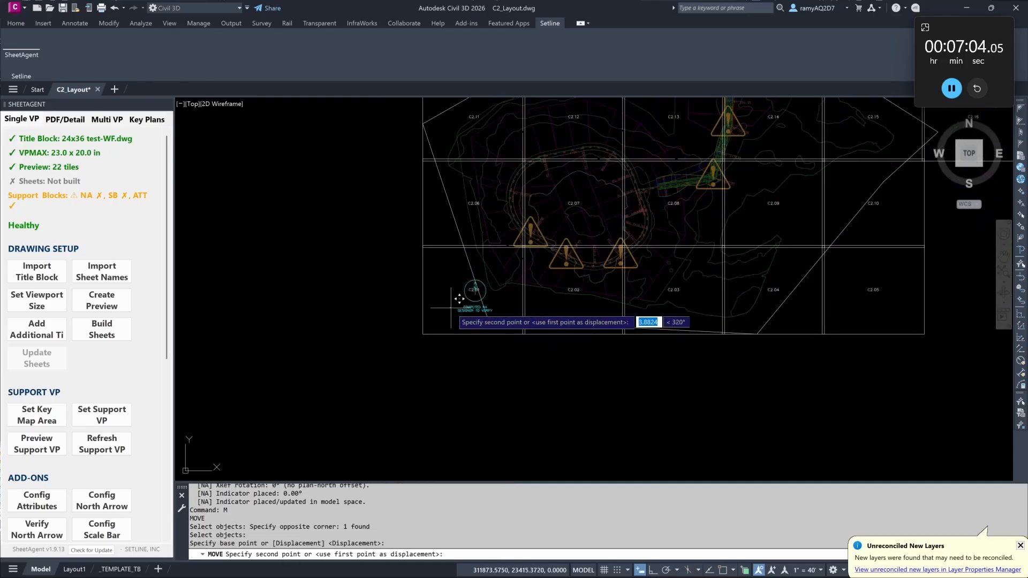
scroll(448, 370, "up", 2)
left_click(444, 378)
scroll(422, 419, "up", 5)
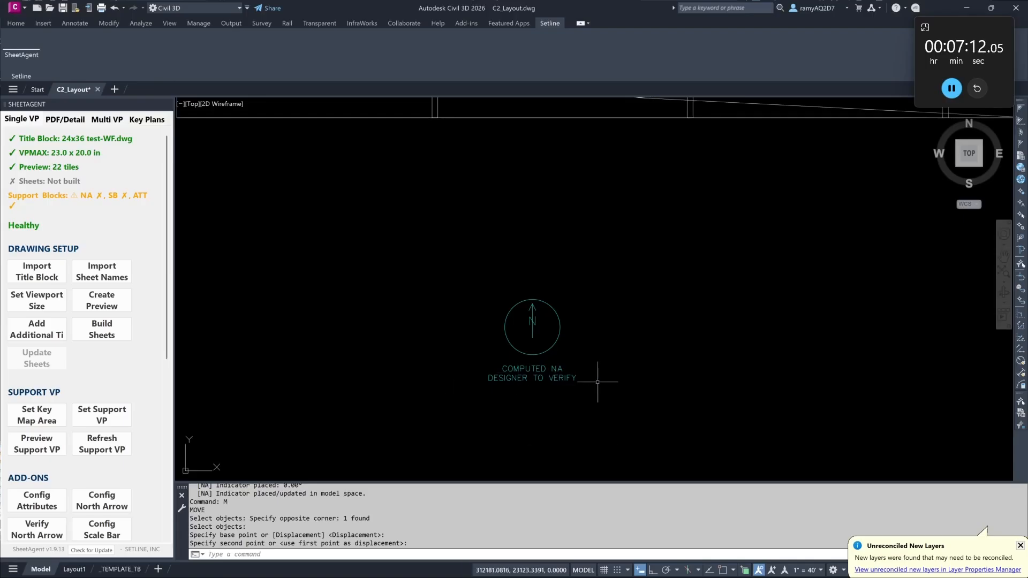
scroll(596, 377, "down", 4)
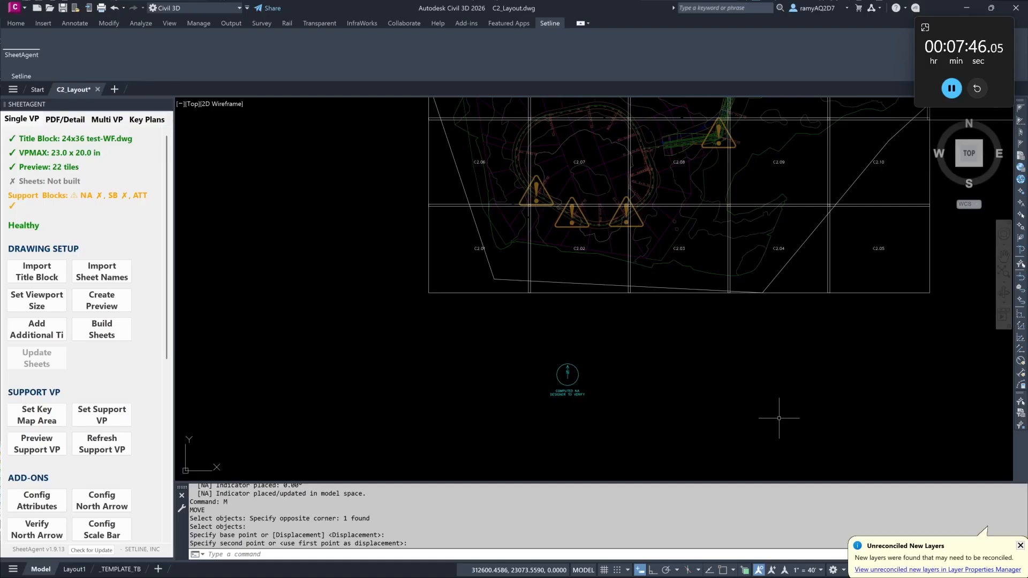
Step: Build the sheets from the preview tiles with Modelspace matchlines and a cover sheet titled OVERVIEW
scroll(776, 415, "down", 4)
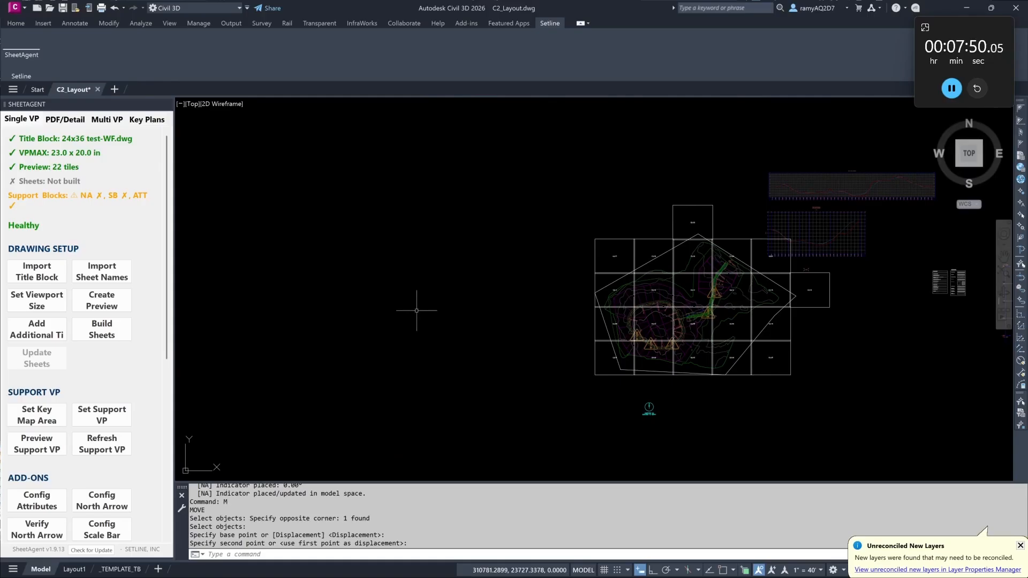
left_click(107, 337)
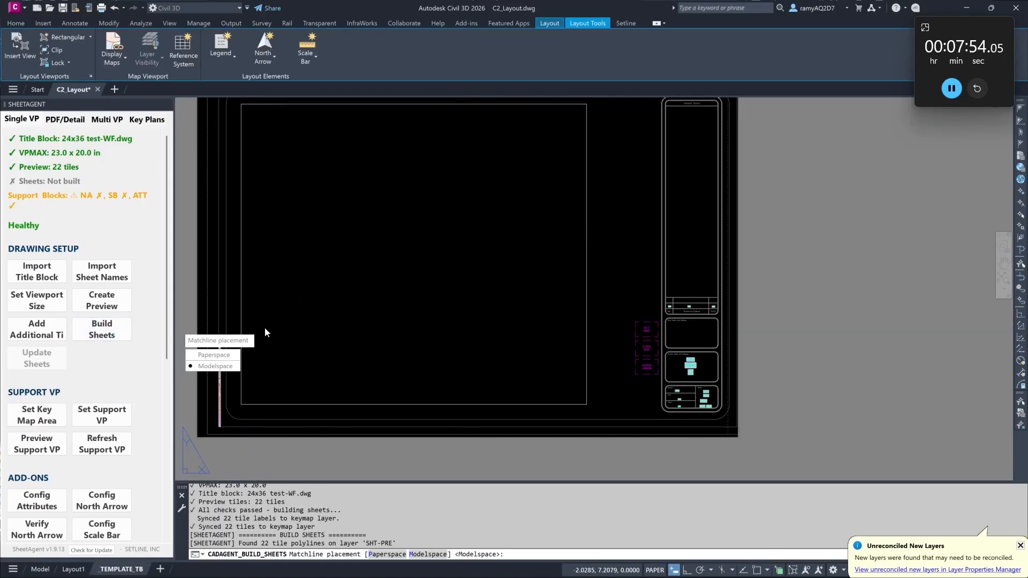
left_click(220, 368)
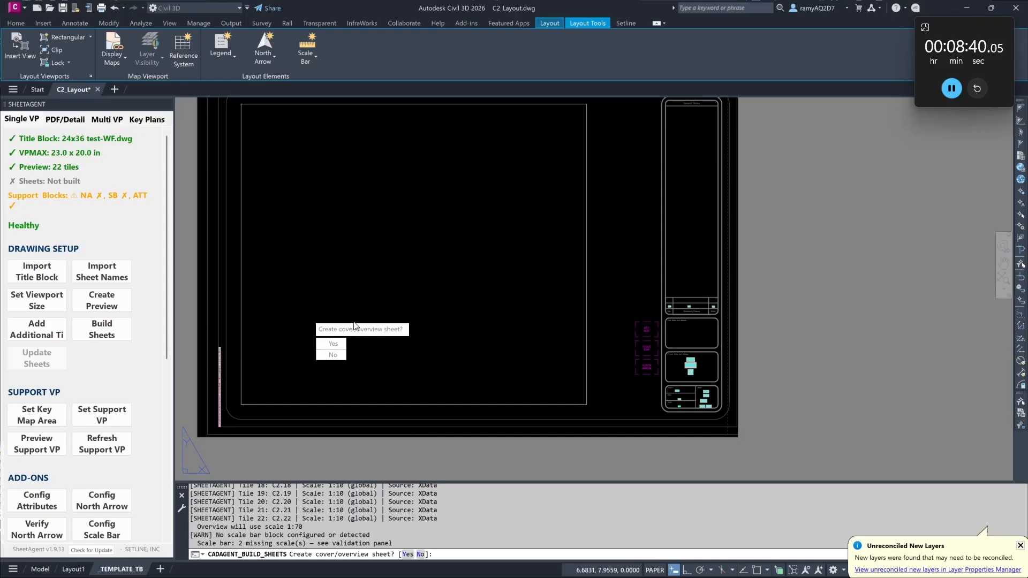
left_click(339, 345)
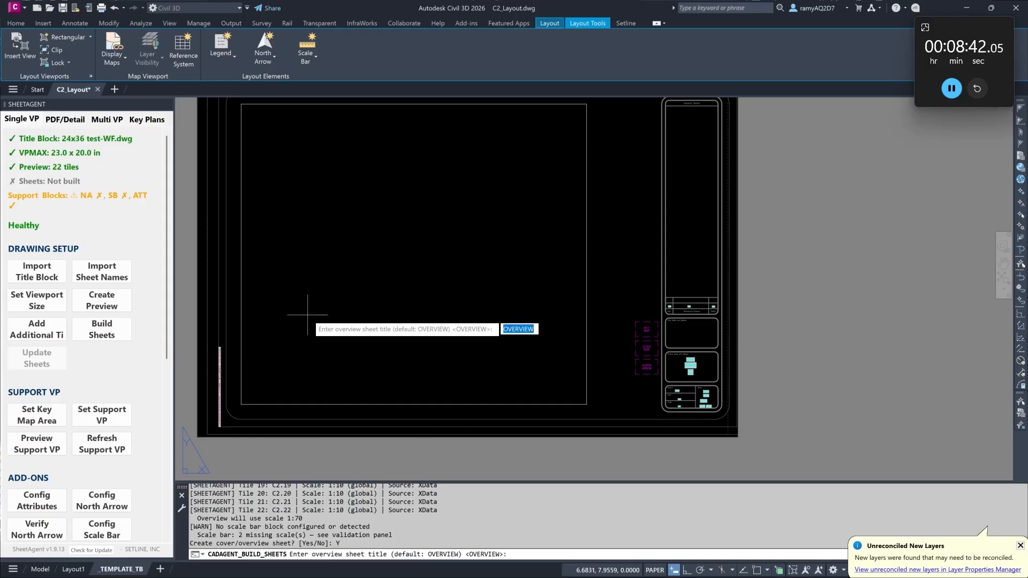
key("Right")
key("Return")
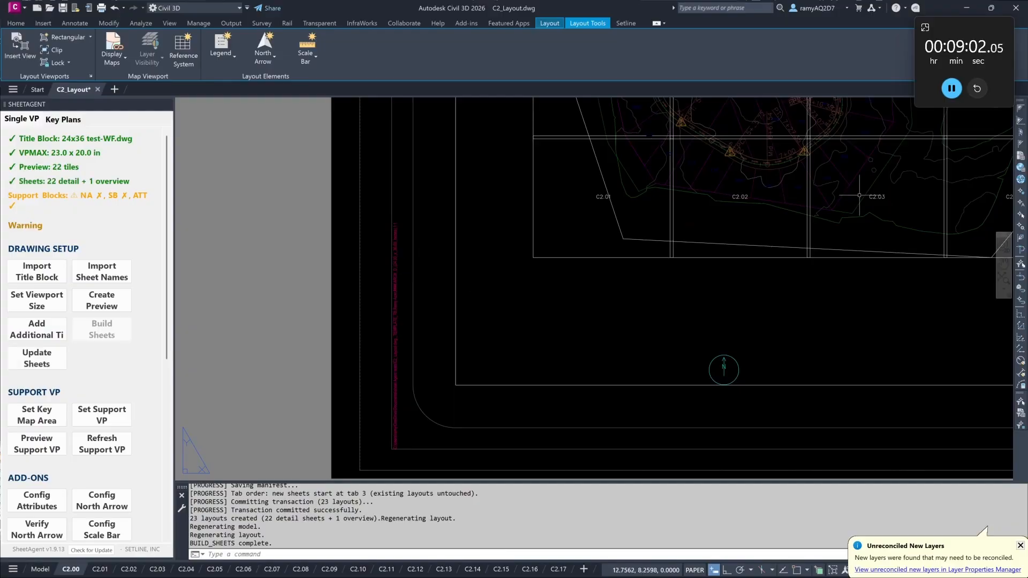
Step: Examine the tile layout and the title block fields on overview sheet C2.00
scroll(772, 218, "down", 4)
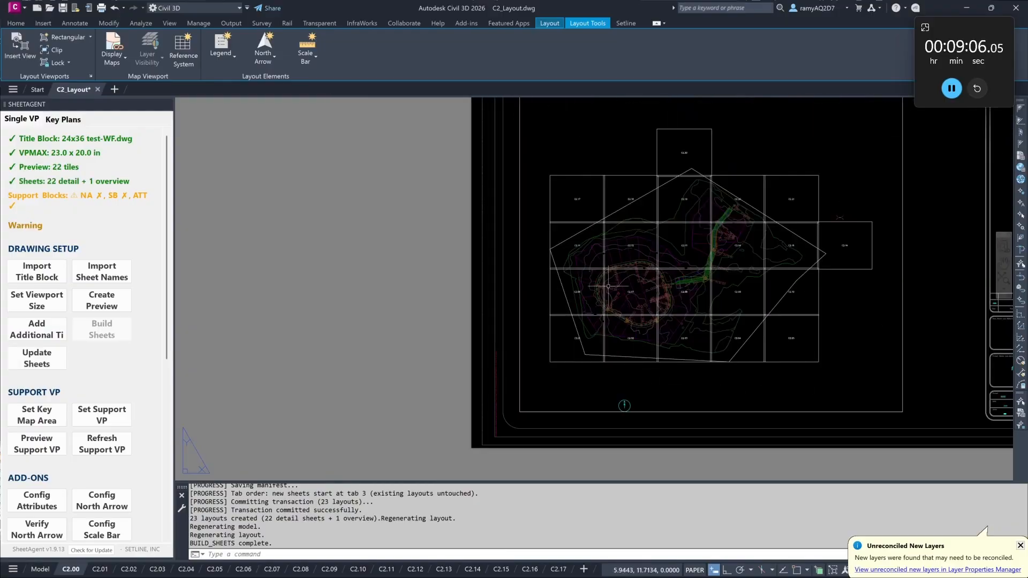
middle_click_drag(676, 209, 468, 207)
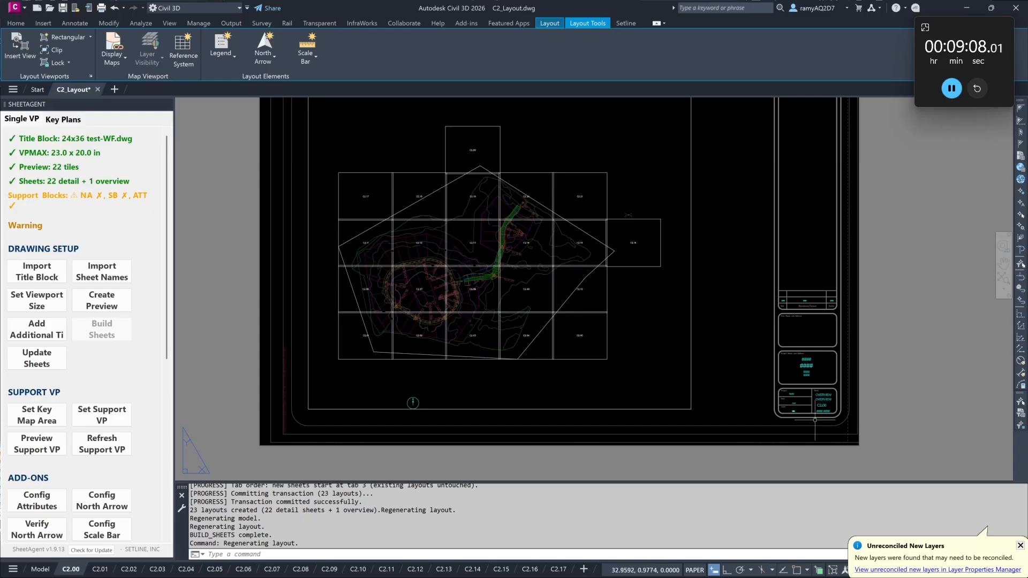
scroll(808, 423, "up", 6)
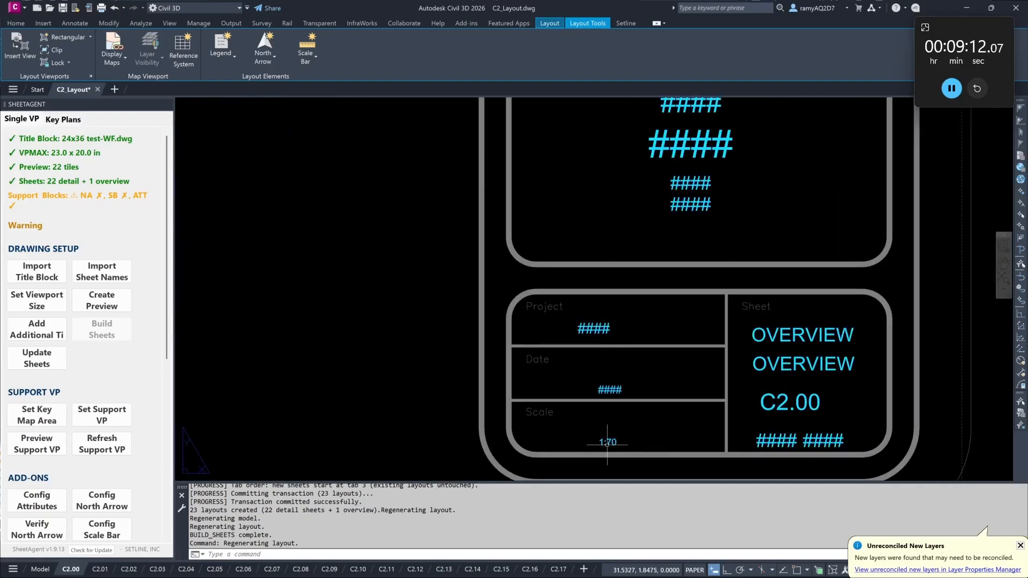
scroll(796, 402, "down", 3)
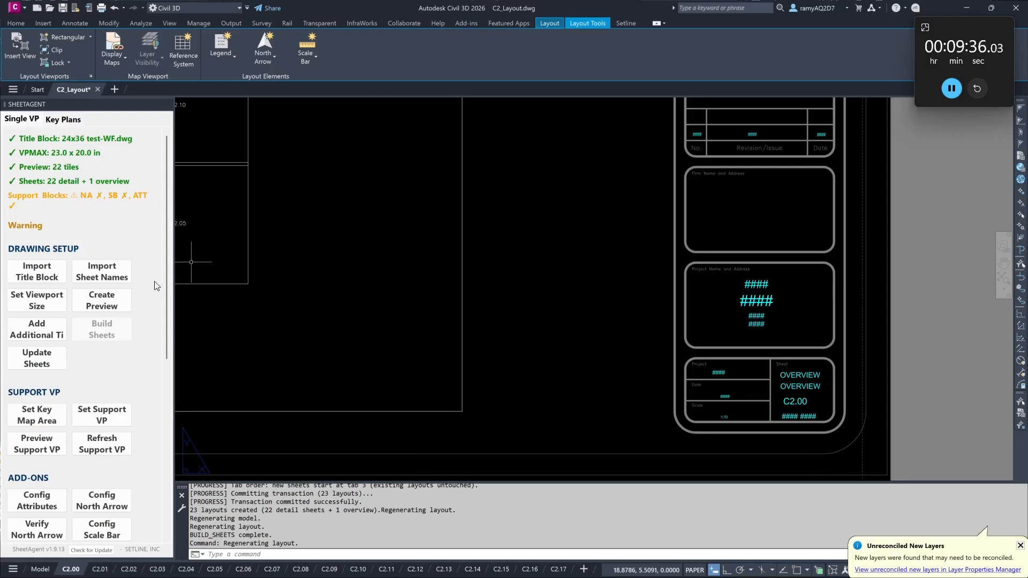
Step: Check the SheetAgent health report for the newly built sheets, and close it
scroll(152, 288, "down", 6)
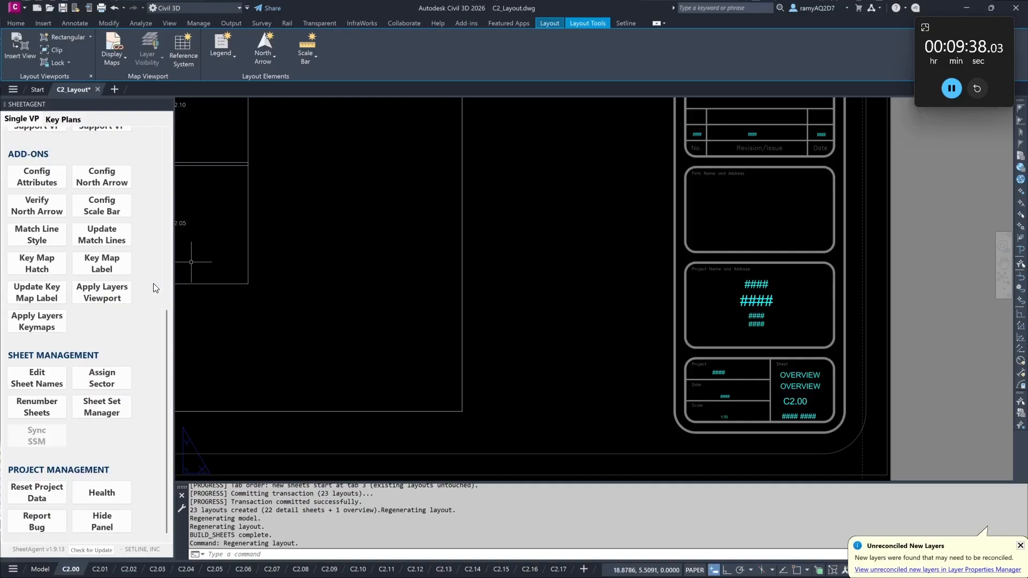
left_click(100, 494)
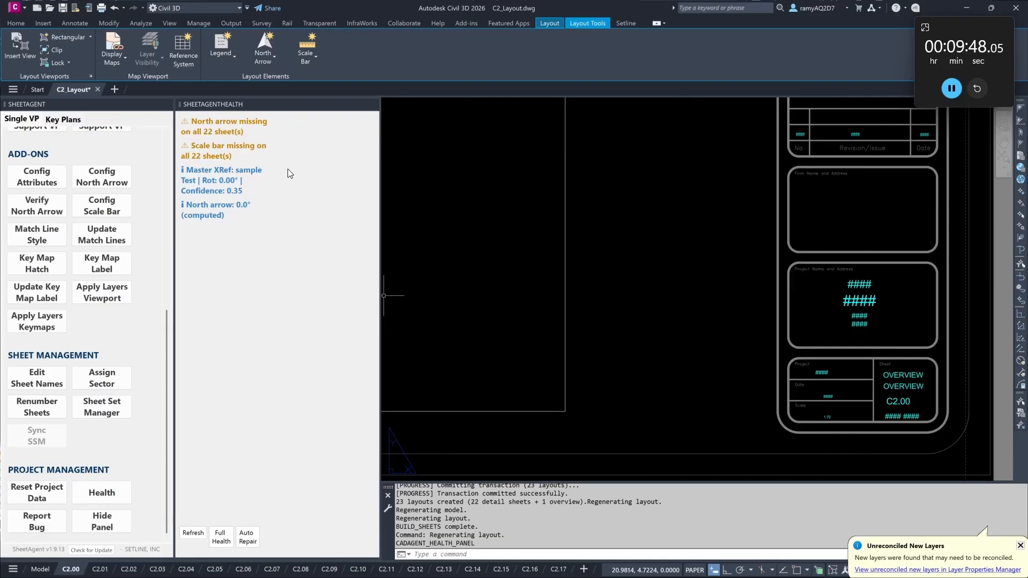
left_click(373, 105)
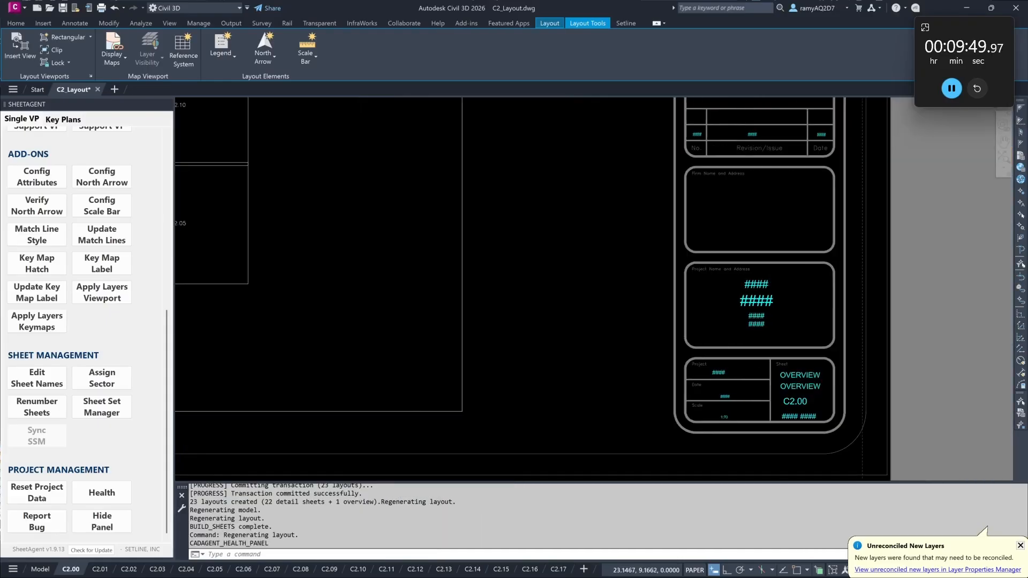
Step: In the _TEMPLATE_TB layout, insert the Graphic Scale - Imperial block at scale 8 just left of the title block's sheet information box
left_click(13, 570)
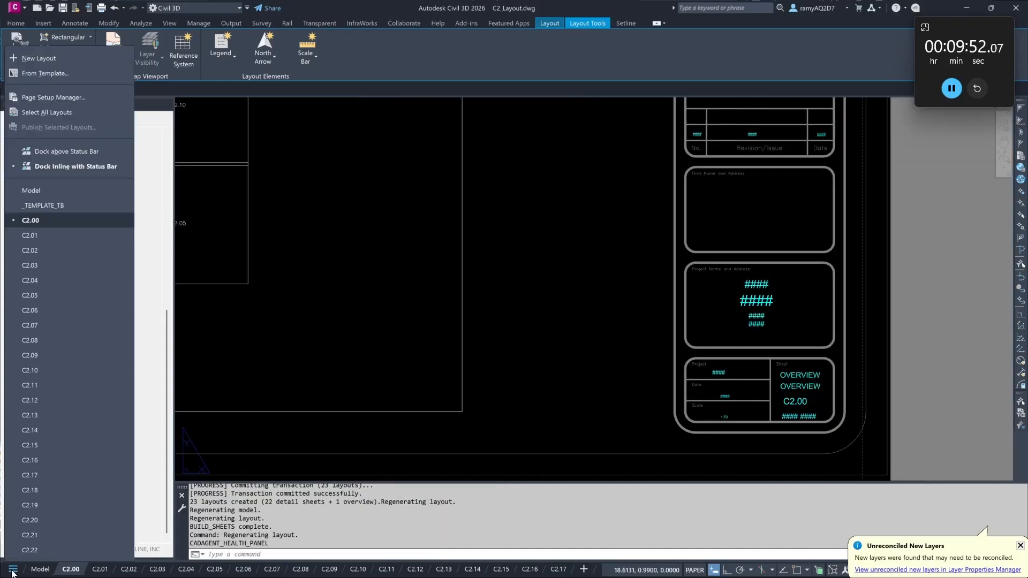
left_click(69, 206)
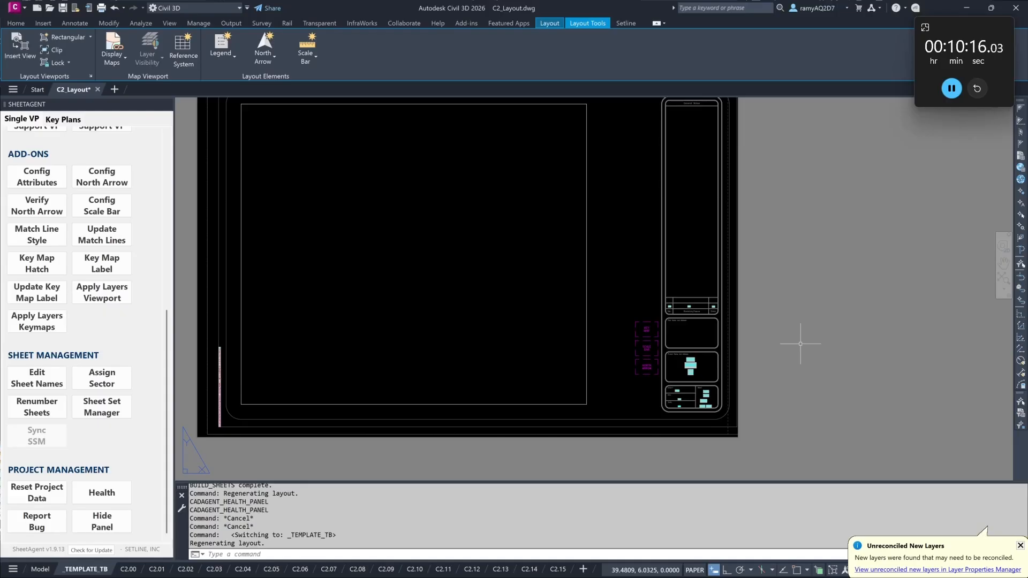
type("insert")
key("Return")
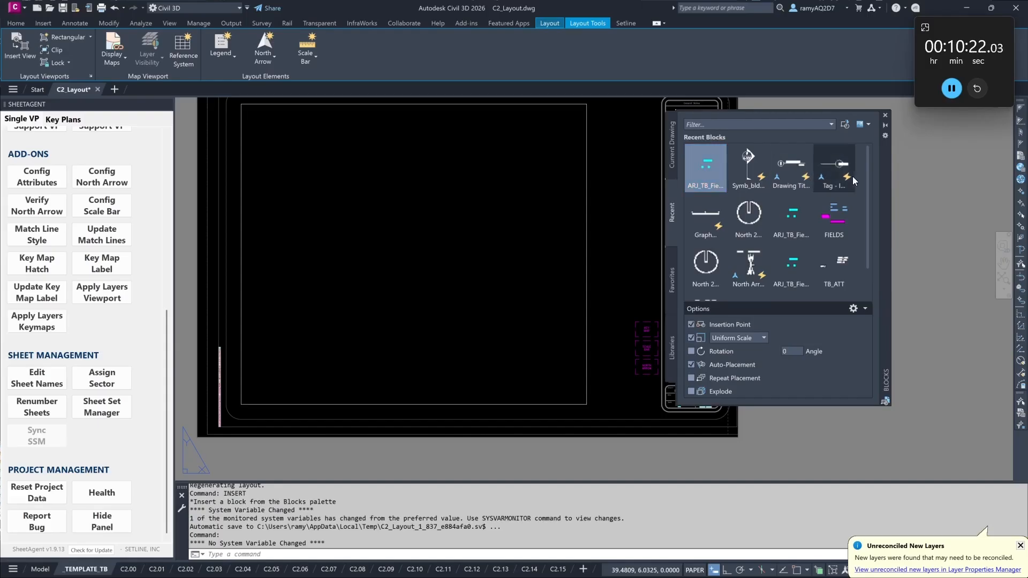
left_click(712, 210)
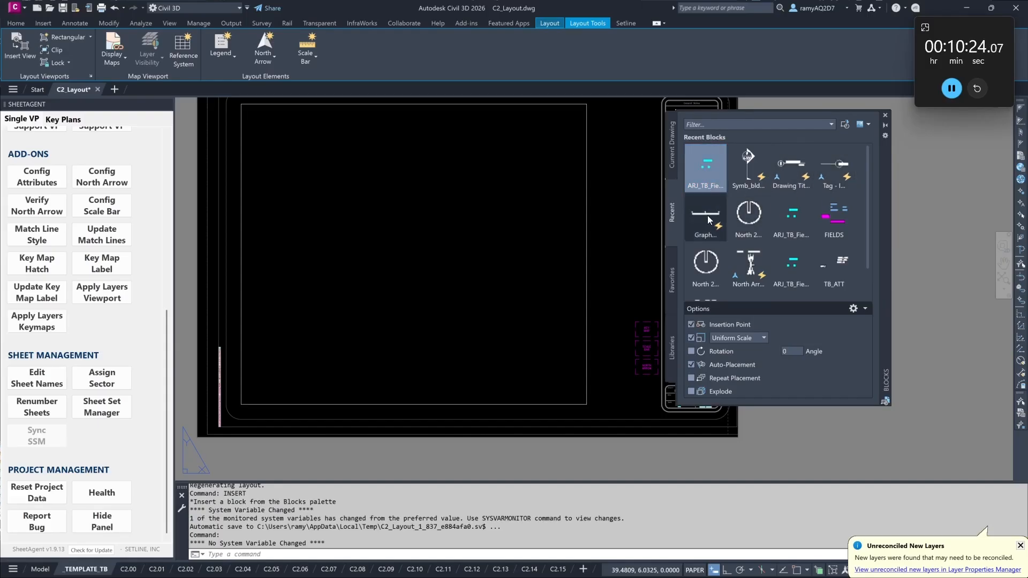
left_click(646, 393)
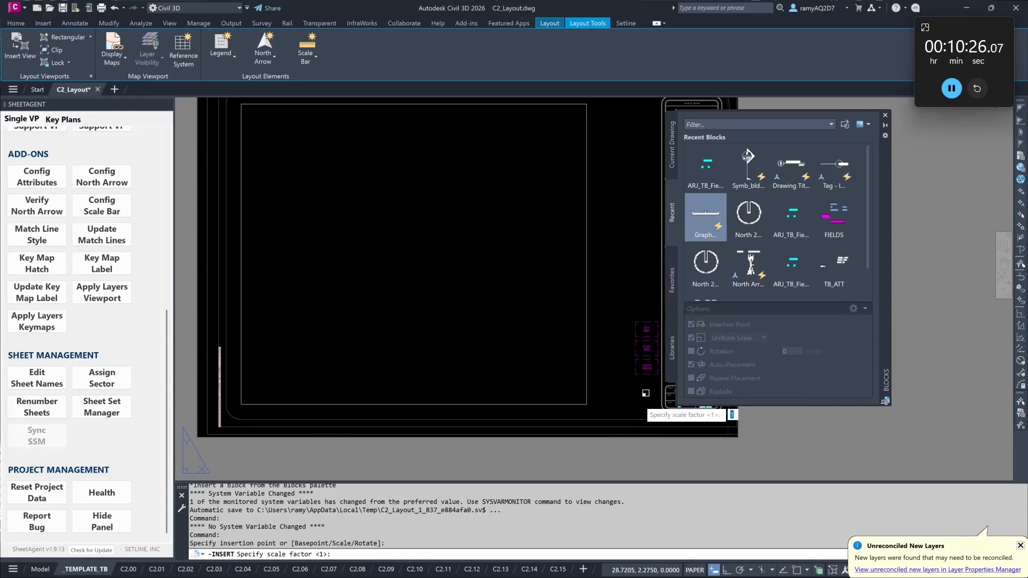
type("8")
key("Return")
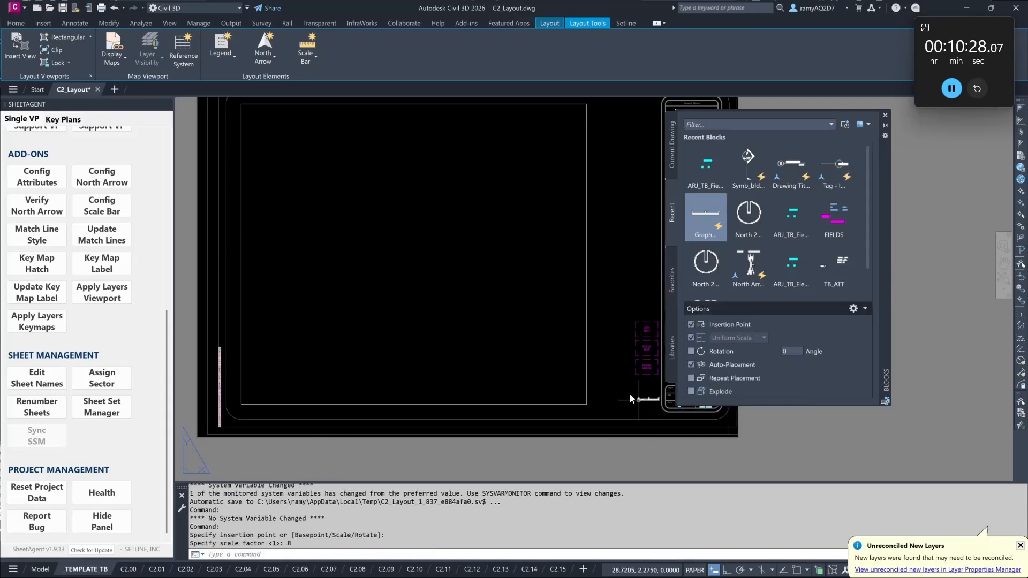
Step: Insert the North 27 north arrow block at scale 8 just left of the scale bar, and close the block palette
left_click(749, 216)
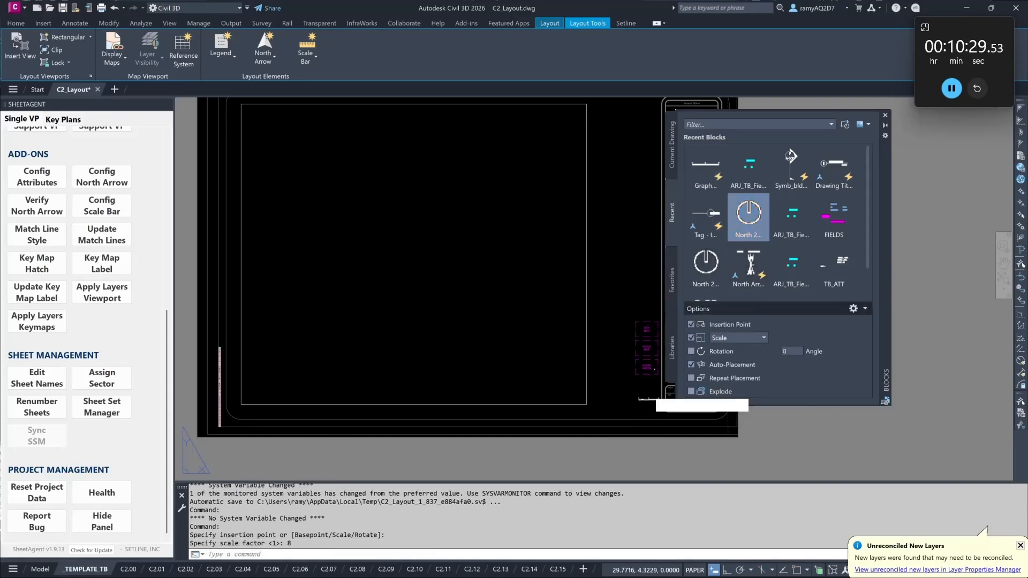
left_click(614, 400)
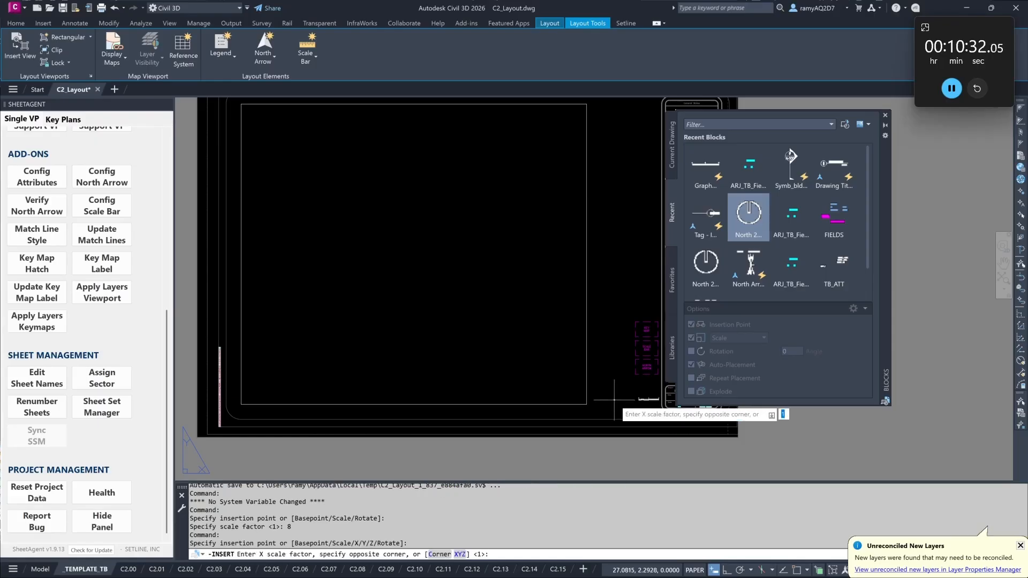
type("8")
key("Return")
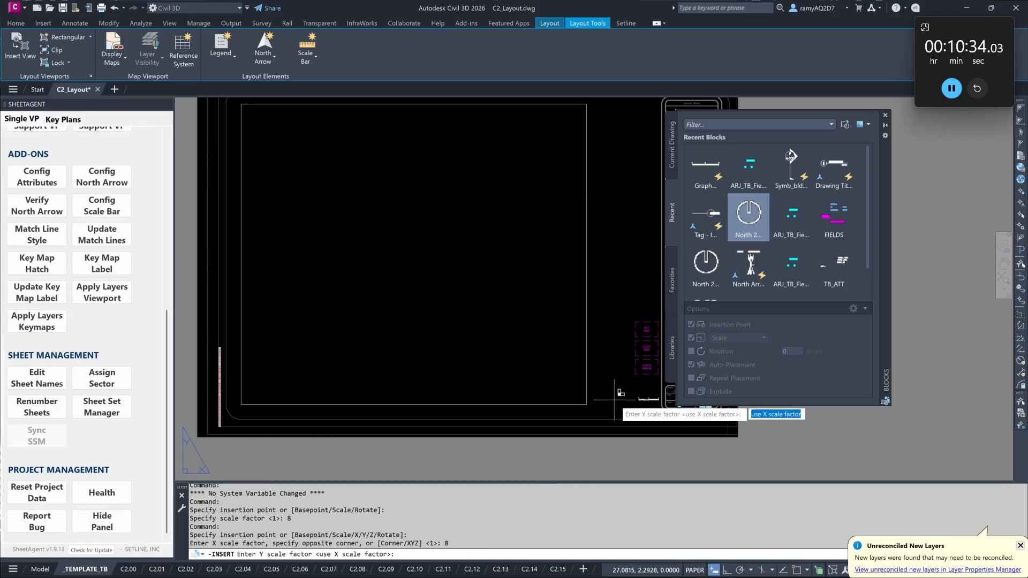
key("Return")
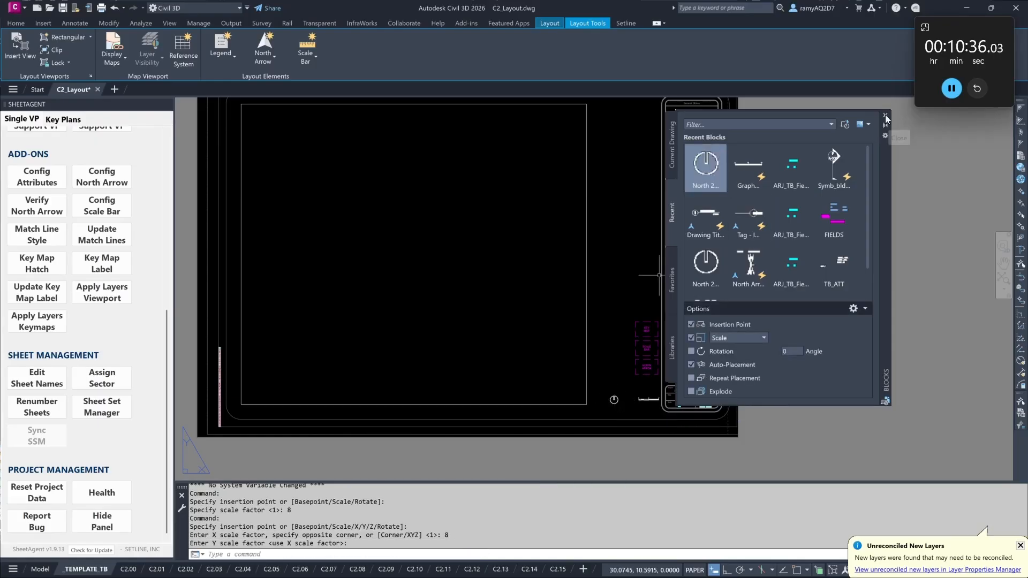
left_click(886, 115)
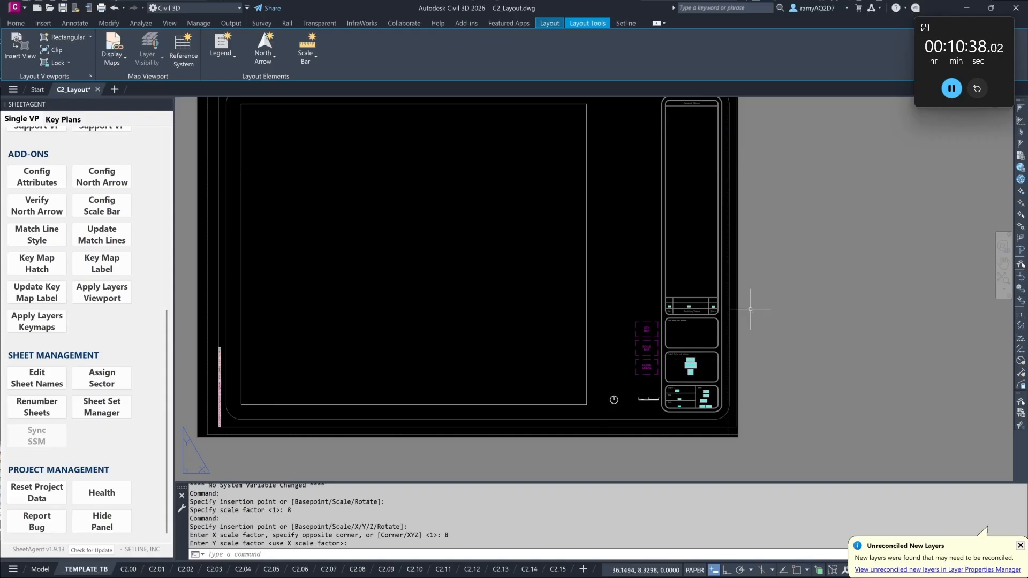
Step: Configure the inserted north arrow and graphic scale as the sheets' north arrow and scale bar blocks, and update the sheets
scroll(32, 414, "up", 6)
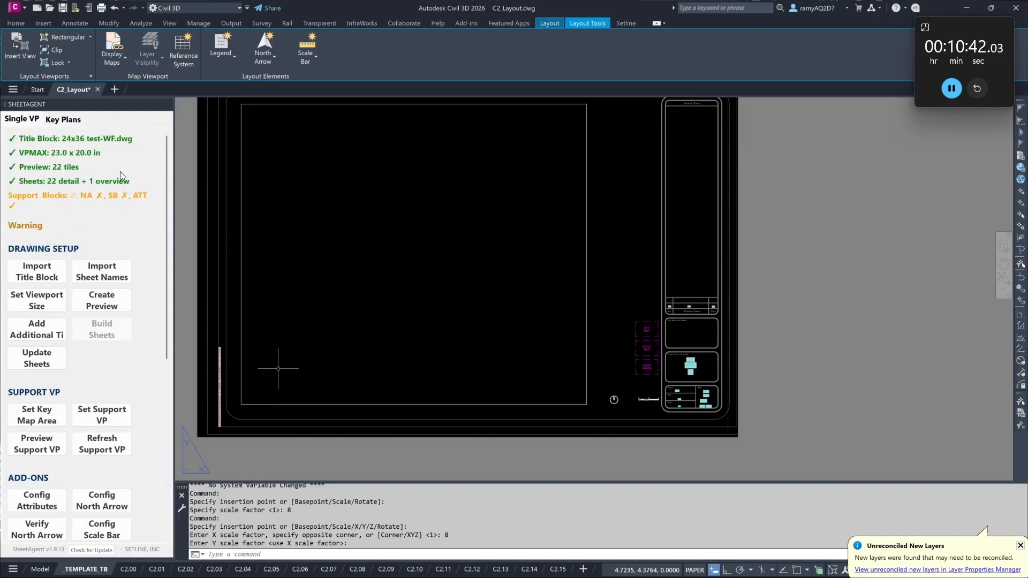
left_click(105, 514)
left_click(614, 400)
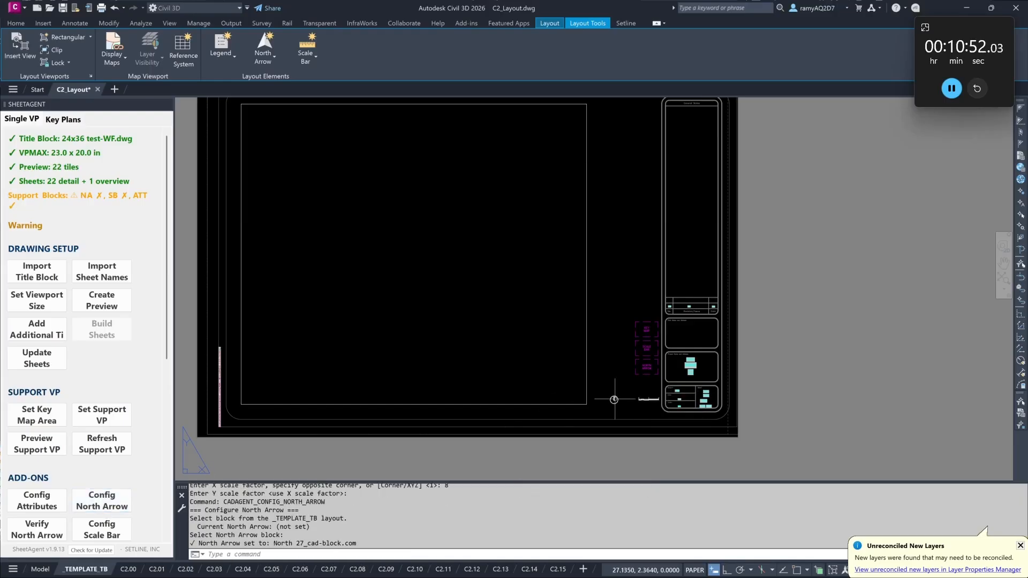
left_click(105, 536)
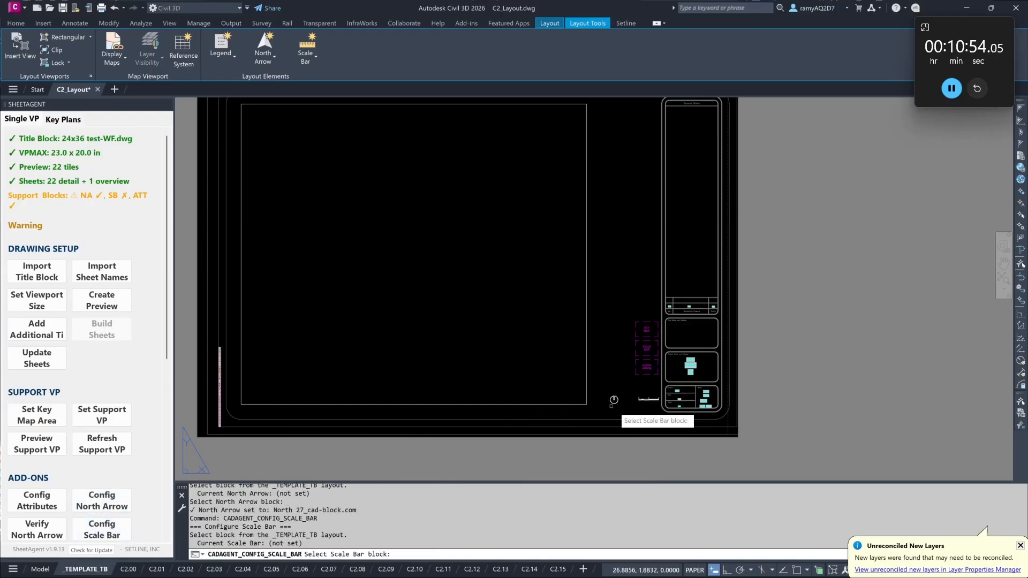
left_click(649, 399)
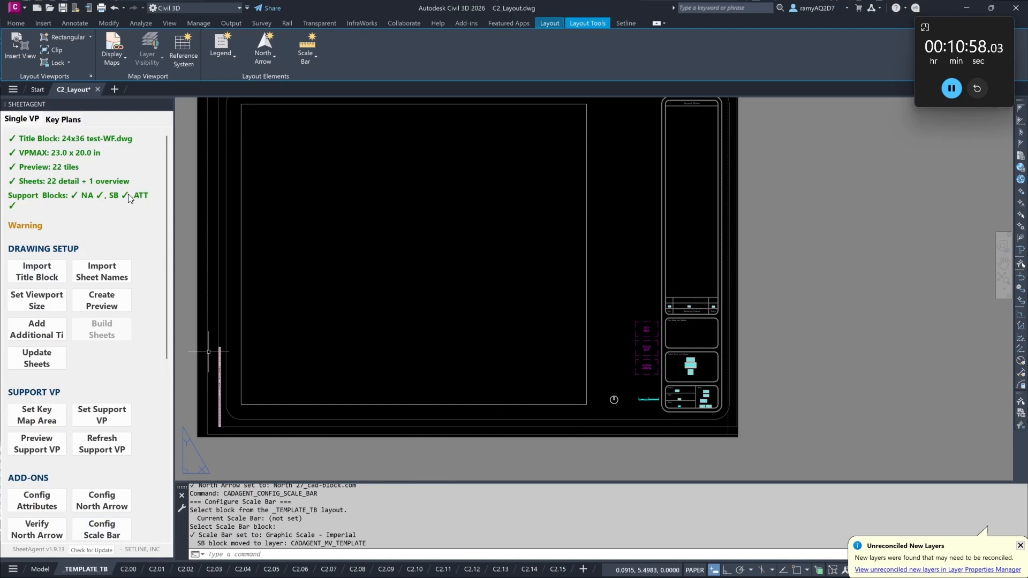
left_click(37, 358)
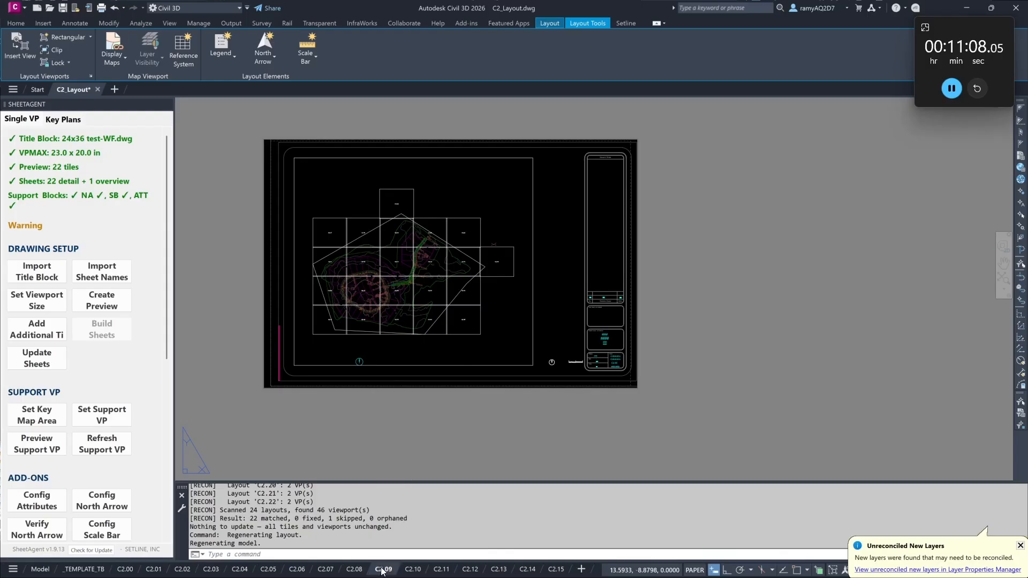
Step: Examine the north arrow, scale bar, title block scale and viewport on sheet C2.09
left_click(383, 571)
scroll(643, 364, "up", 5)
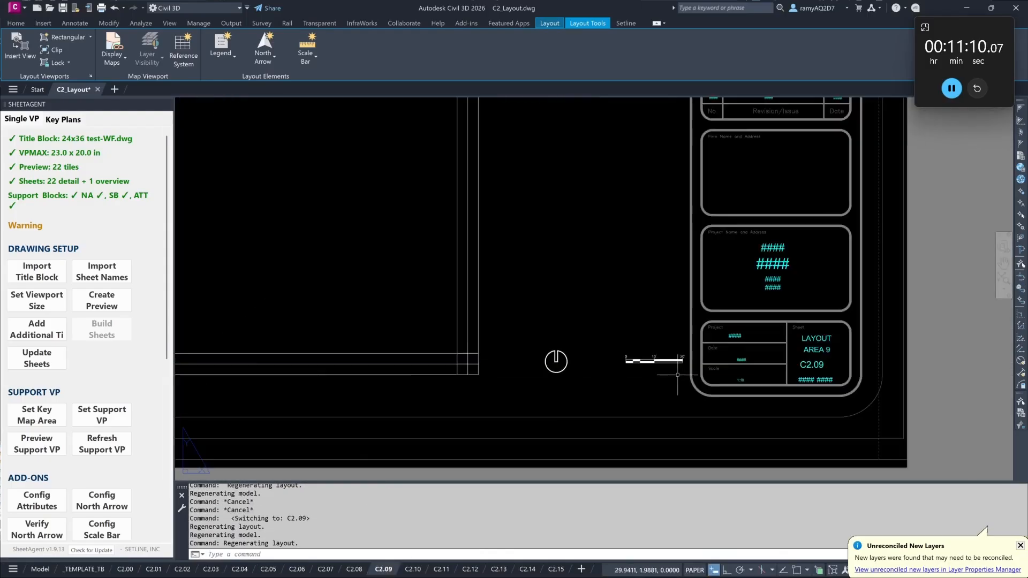
scroll(678, 375, "up", 2)
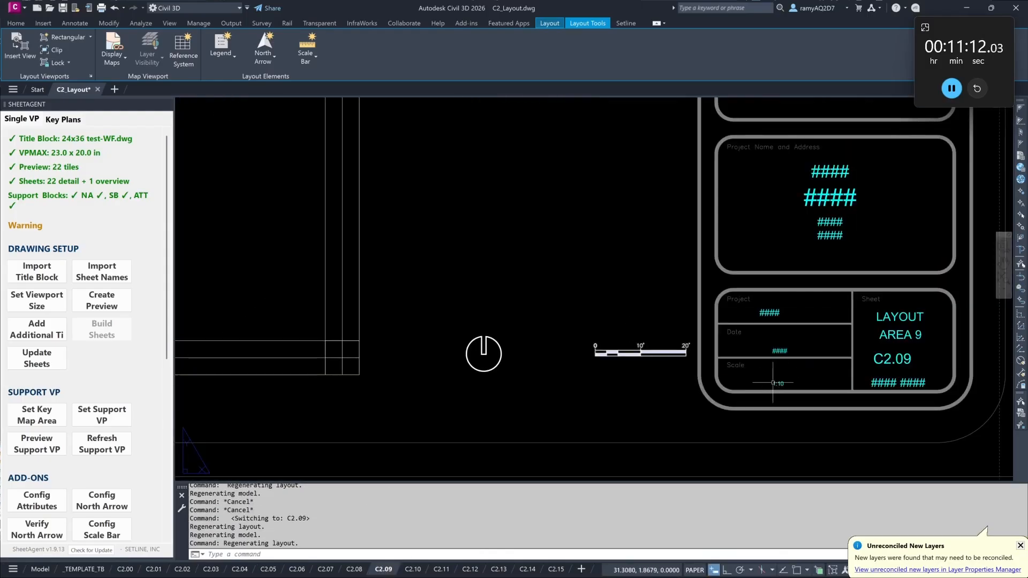
scroll(621, 364, "down", 4)
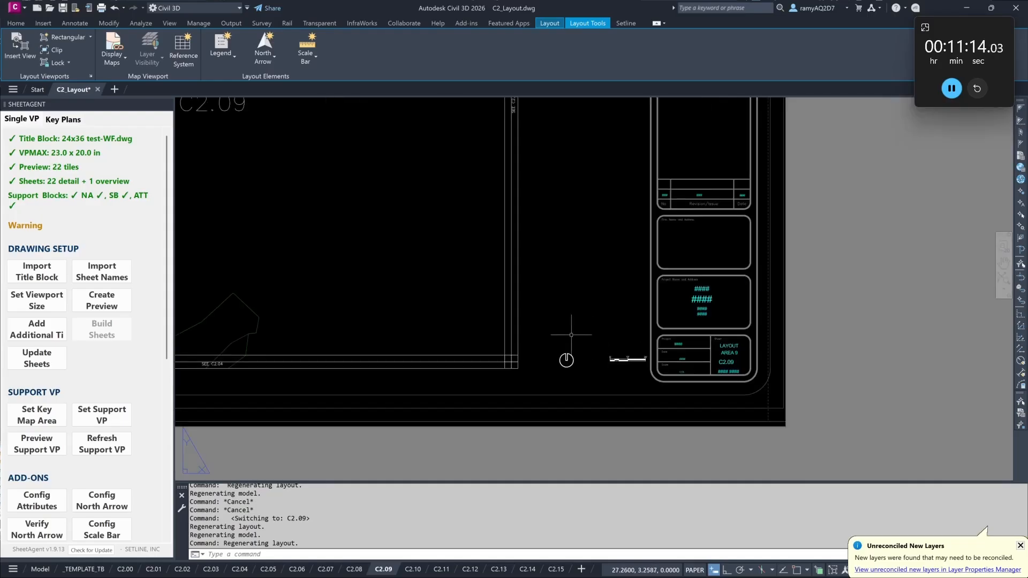
scroll(531, 359, "down", 3)
double_click(407, 326)
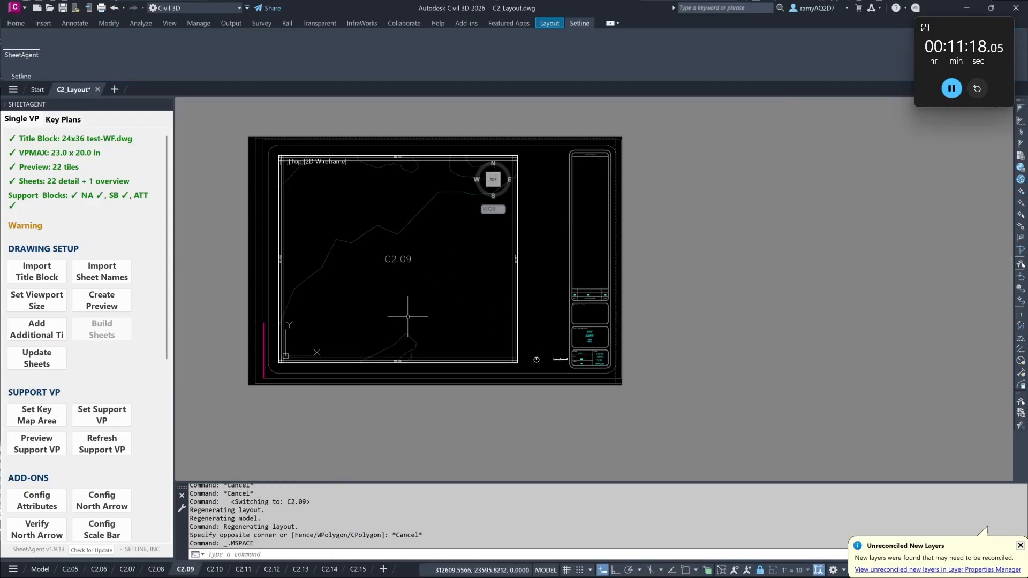
double_click(807, 289)
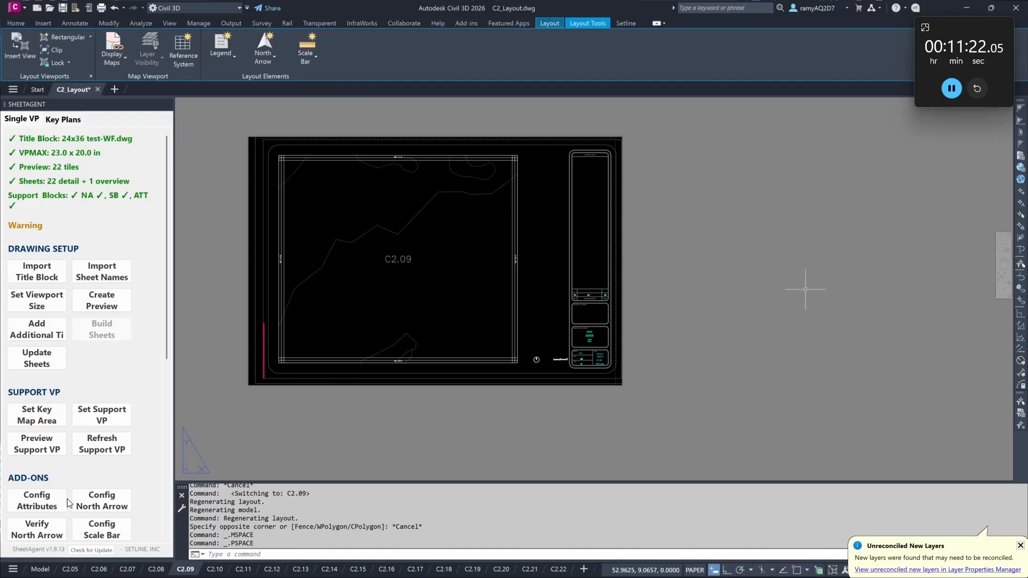
Step: Recheck the SheetAgent health report for north arrow and scale bar issues on the updated sheets
scroll(91, 286, "down", 5)
scroll(91, 286, "down", 2)
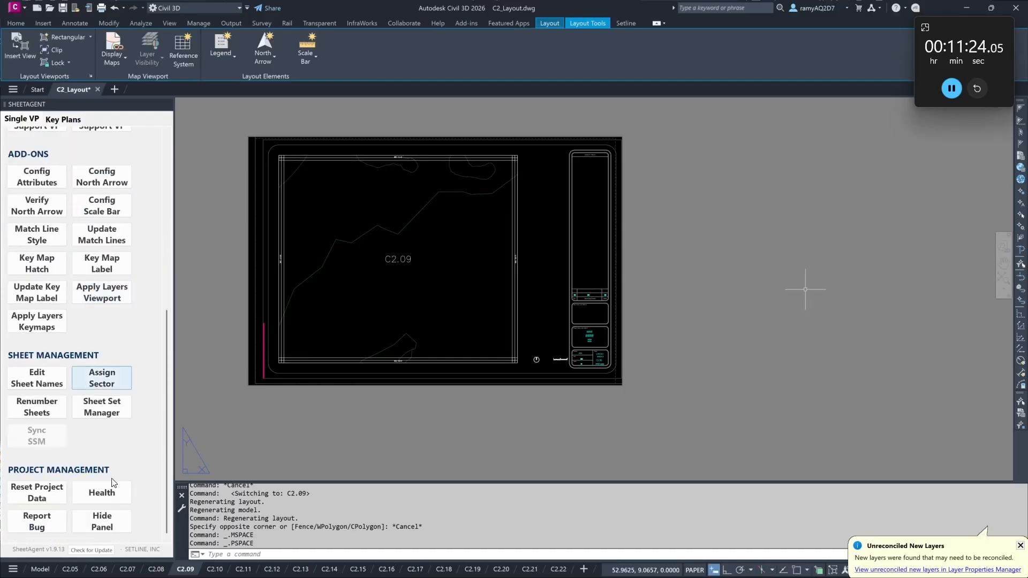
left_click(101, 493)
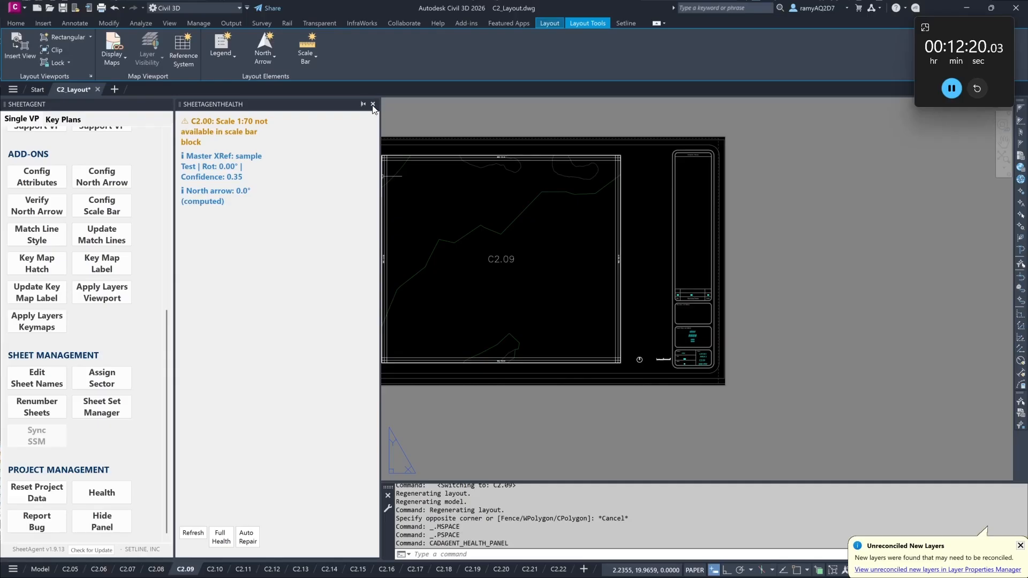
Step: Close the health report and inspect the scale options available for the scale bar on sheet C2.00
left_click(373, 104)
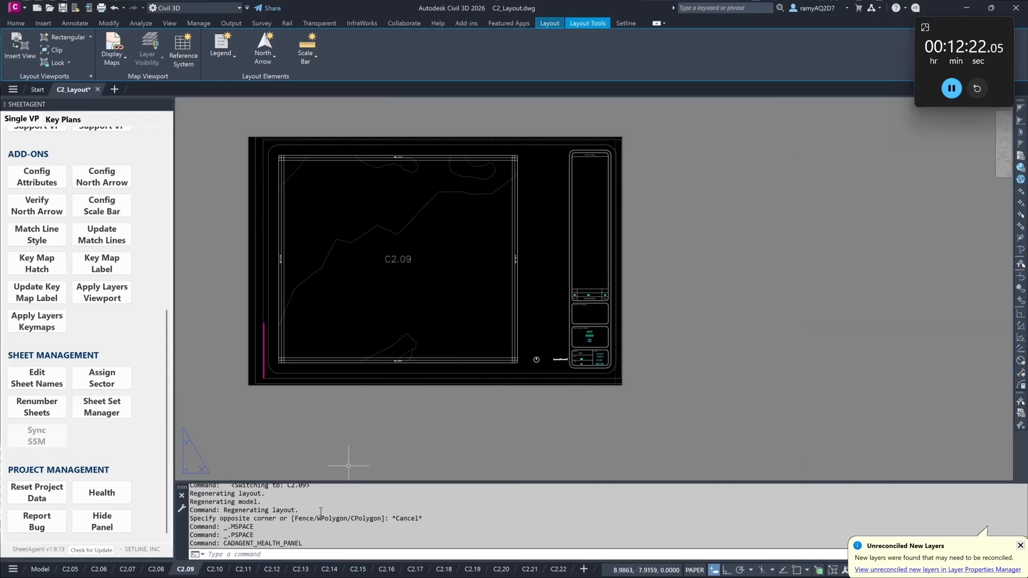
left_click(13, 570)
left_click(50, 219)
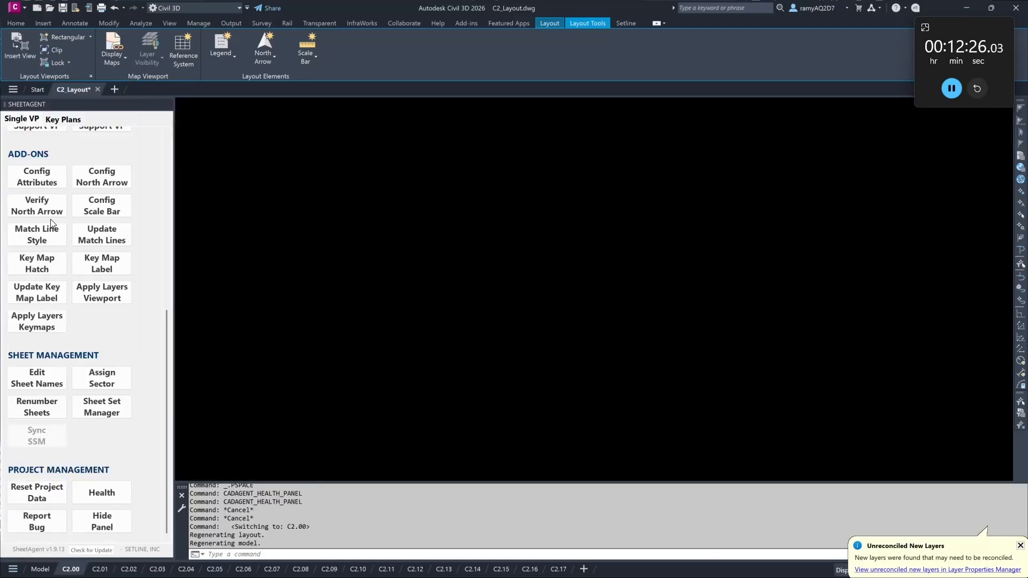
scroll(548, 367, "up", 5)
left_click(837, 321)
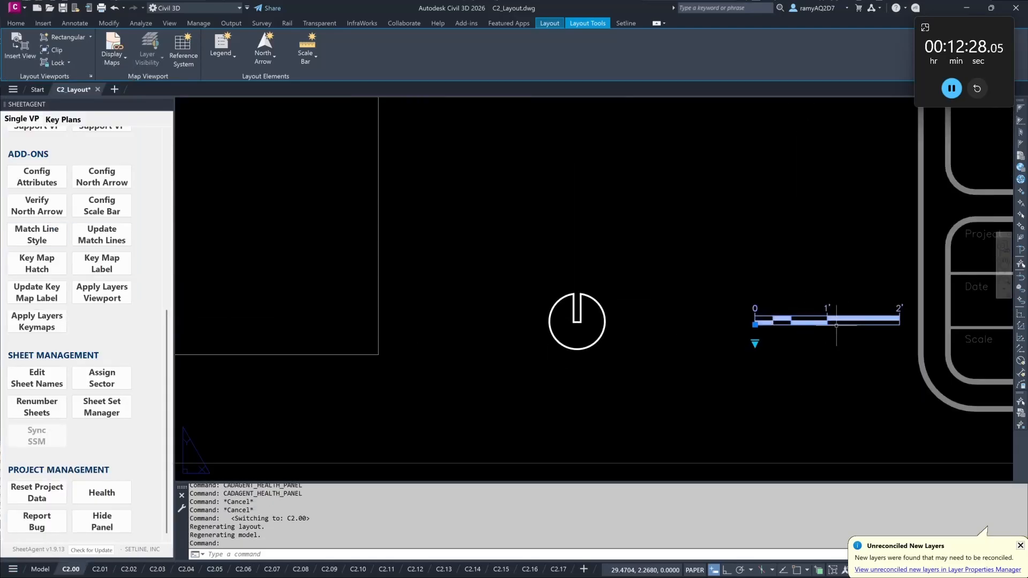
left_click(755, 342)
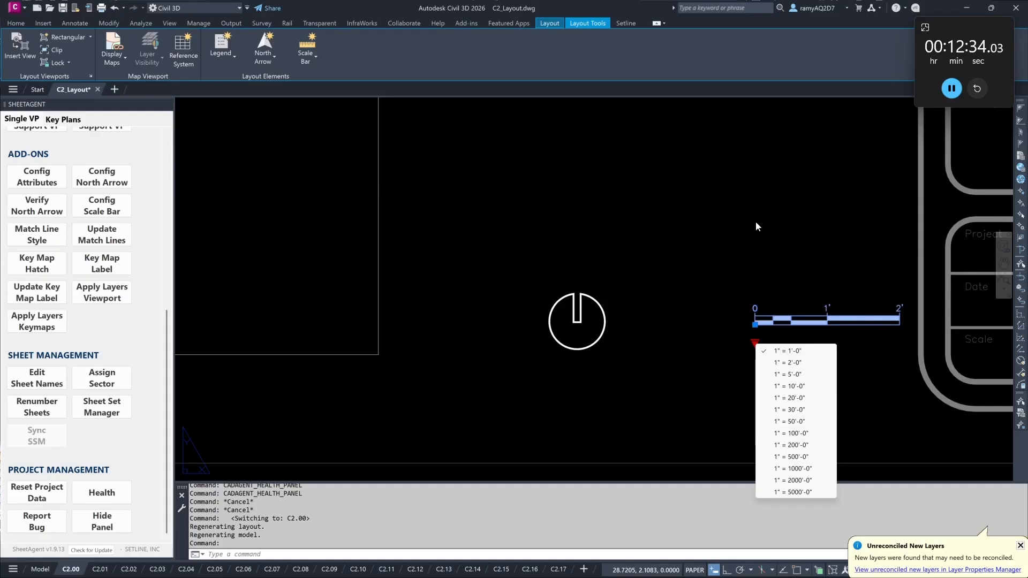
left_click(741, 215)
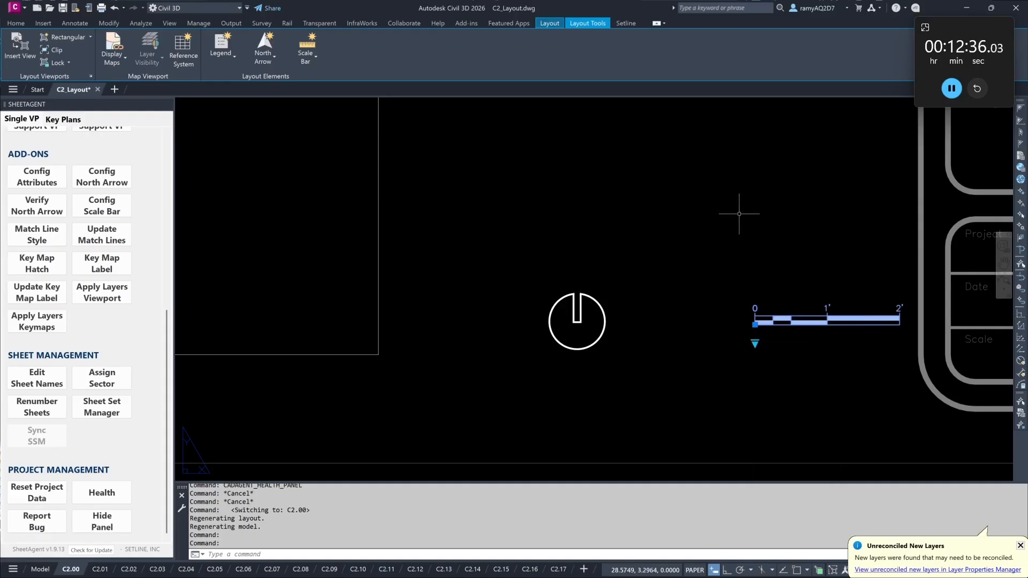
Step: Check the scale of the overview viewport on sheet C2.00, and return to paper space
scroll(738, 214, "down", 12)
middle_click_drag(686, 217, 702, 320)
scroll(709, 297, "up", 4)
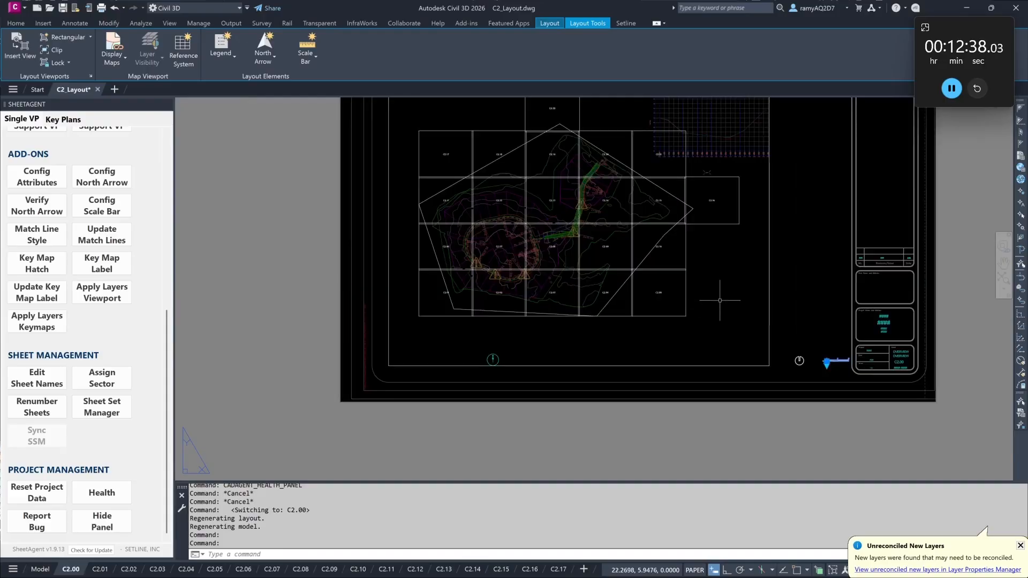
double_click(710, 299)
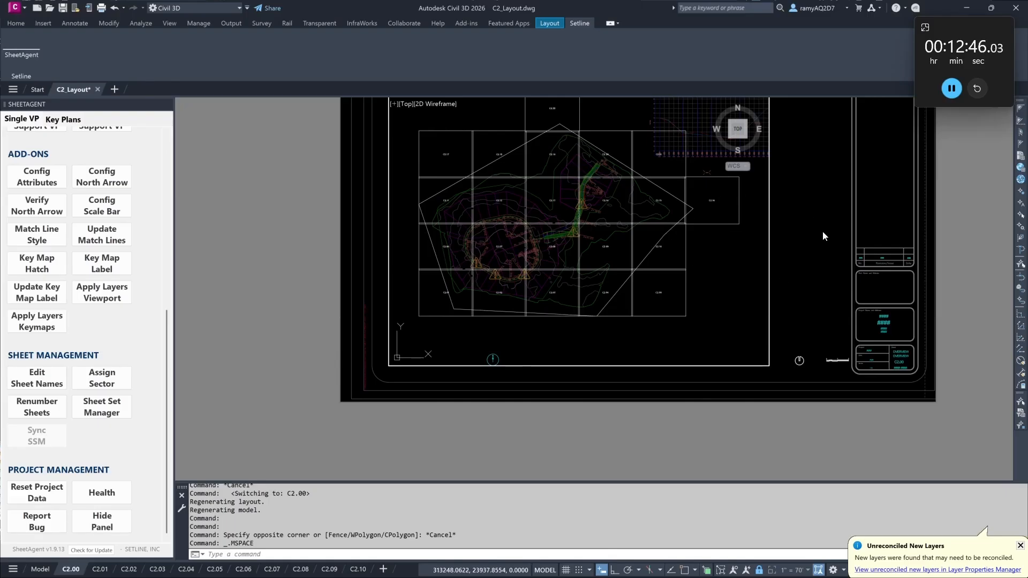
double_click(812, 275)
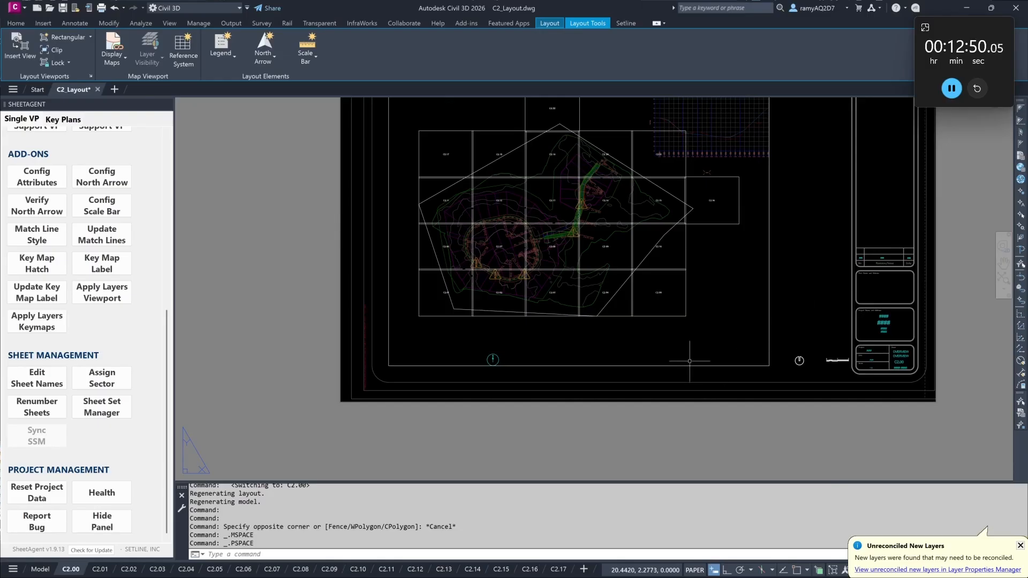
scroll(690, 361, "down", 4)
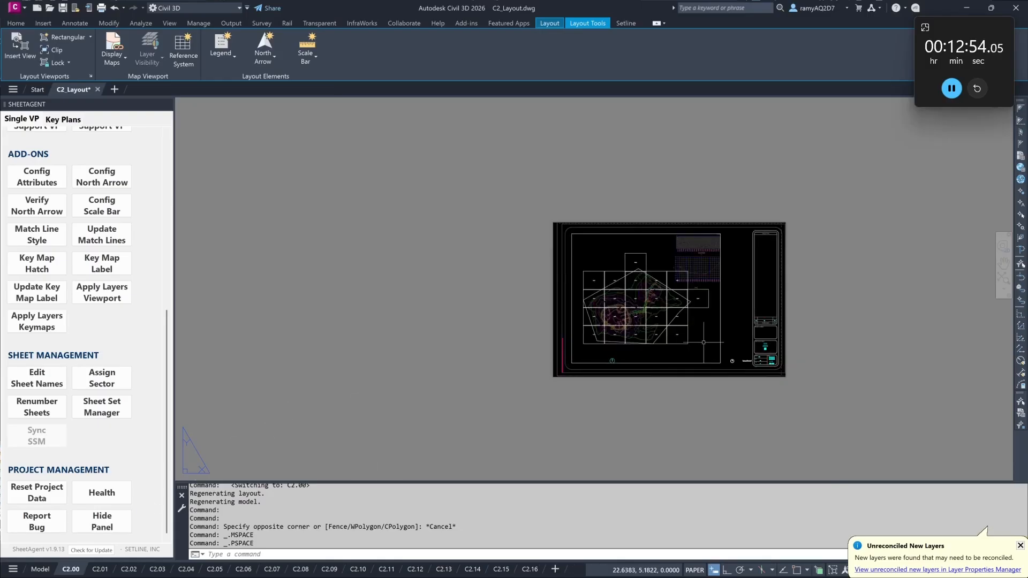
Step: Look over detail sheet C2.15 for a missing key map
mouse_move(41, 572)
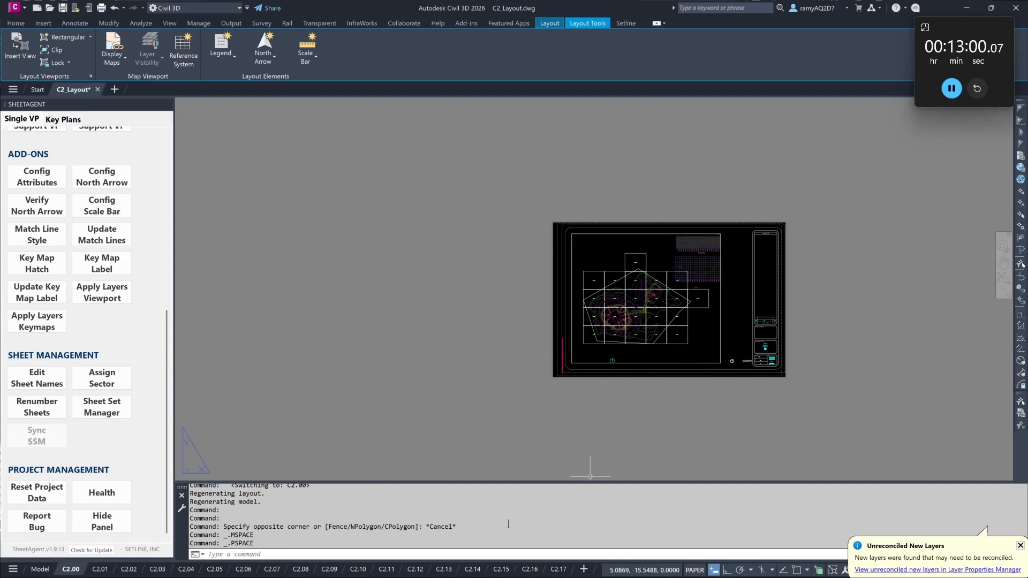
left_click(502, 570)
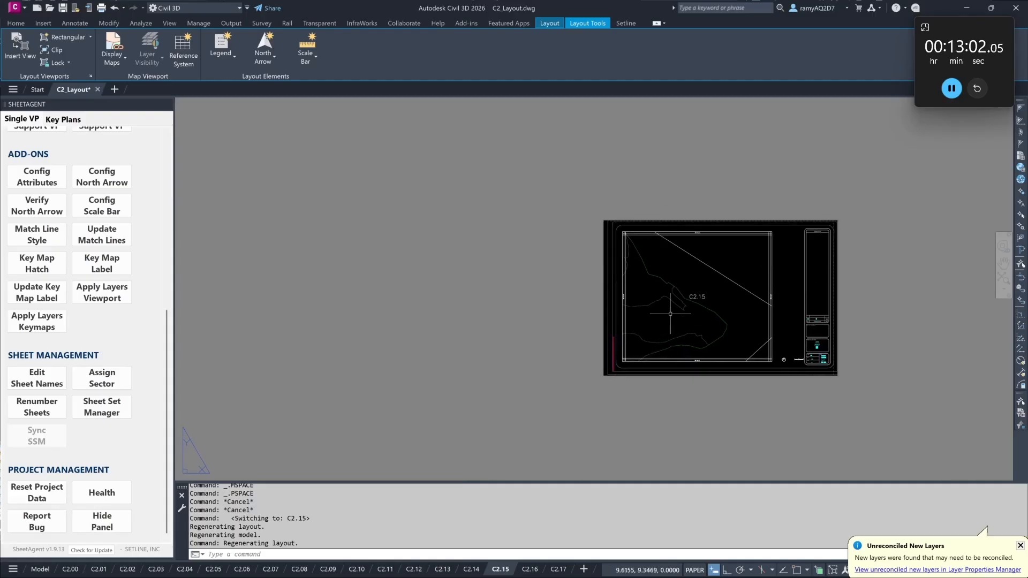
scroll(84, 362, "up", 6)
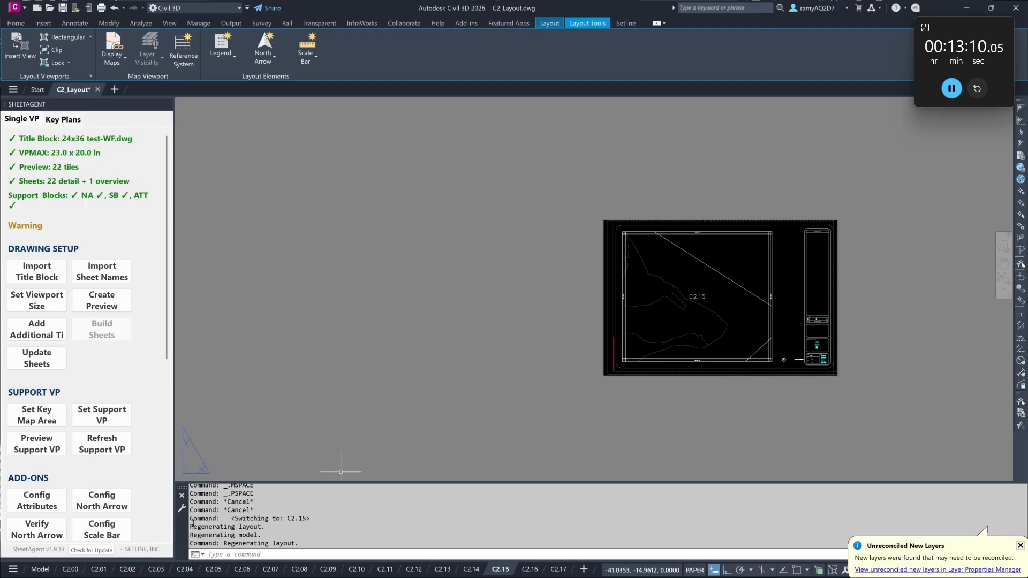
Step: On the _TEMPLATE_TB layout, draw the key map area above the north arrow and scale bar, using tiles from the current drawing
left_click(15, 572)
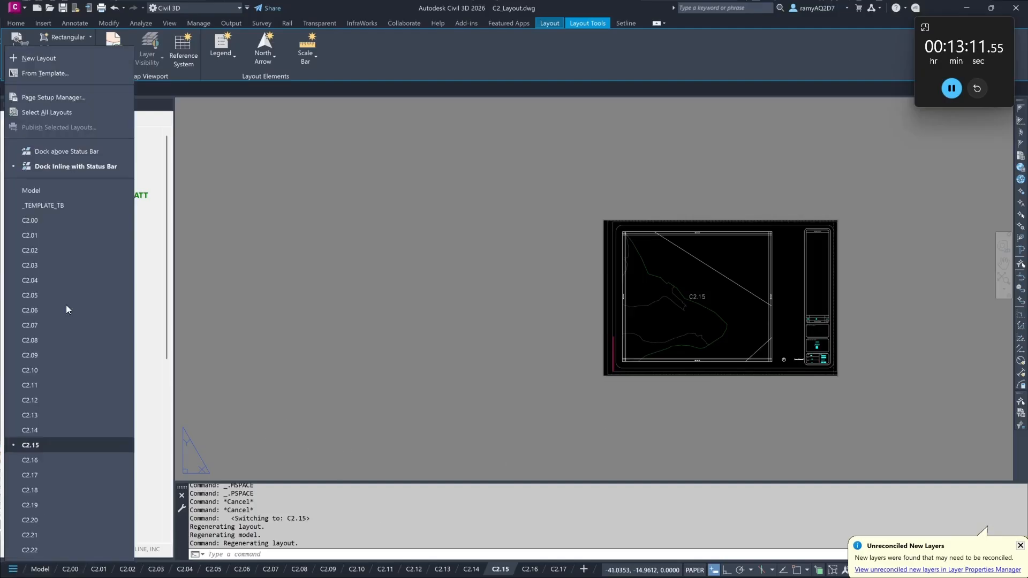
left_click(57, 203)
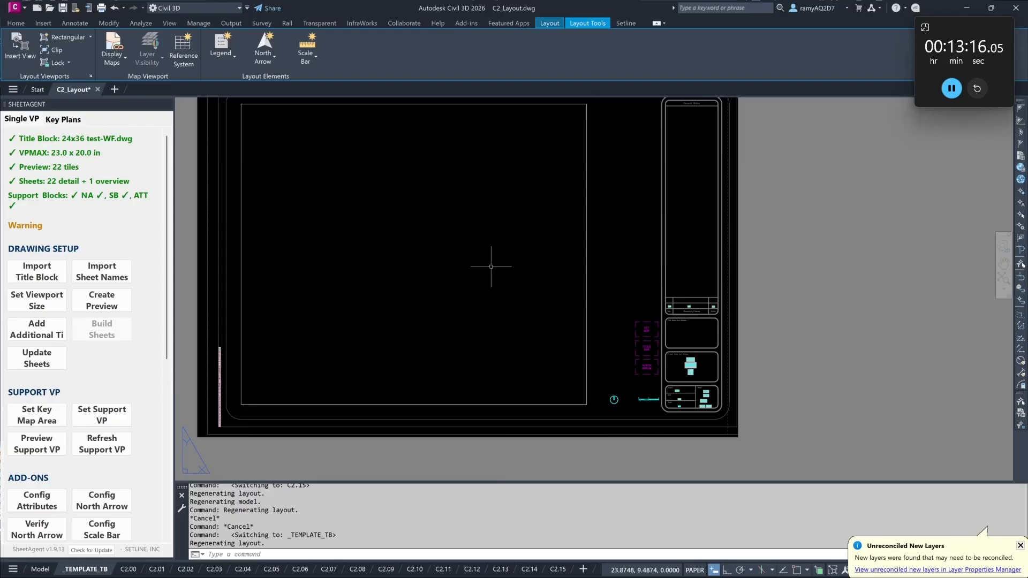
left_click(44, 411)
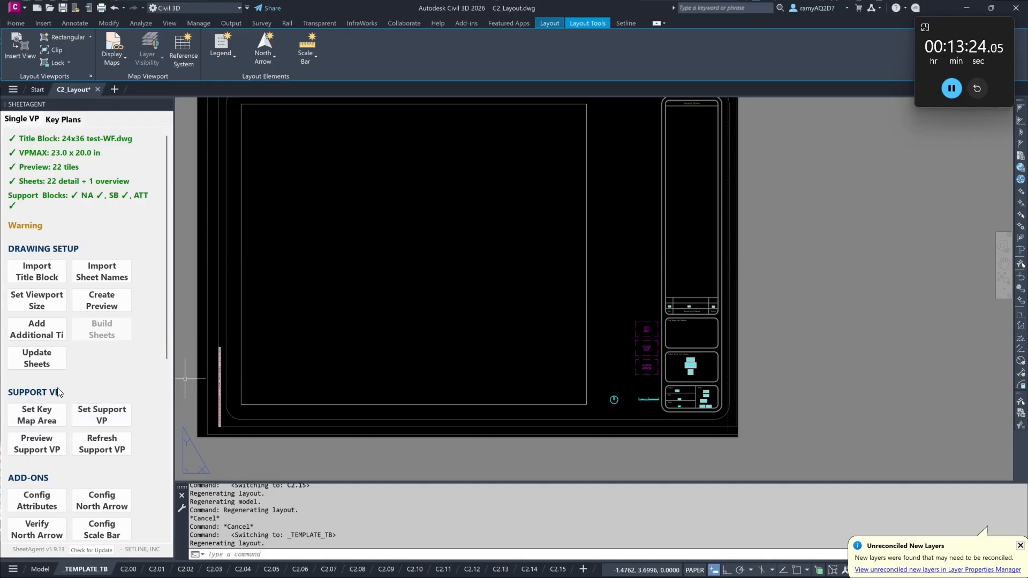
left_click(37, 408)
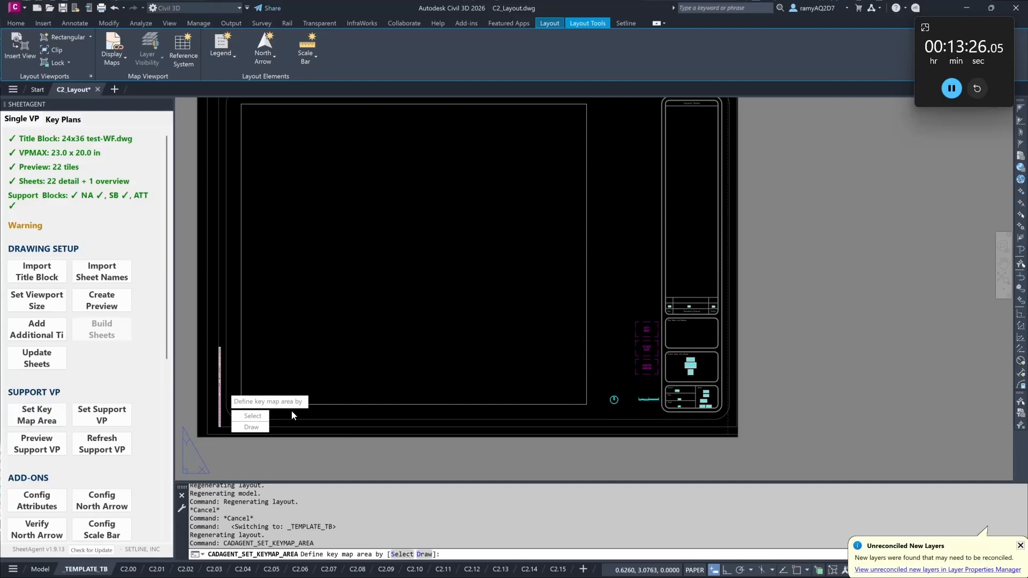
left_click(251, 427)
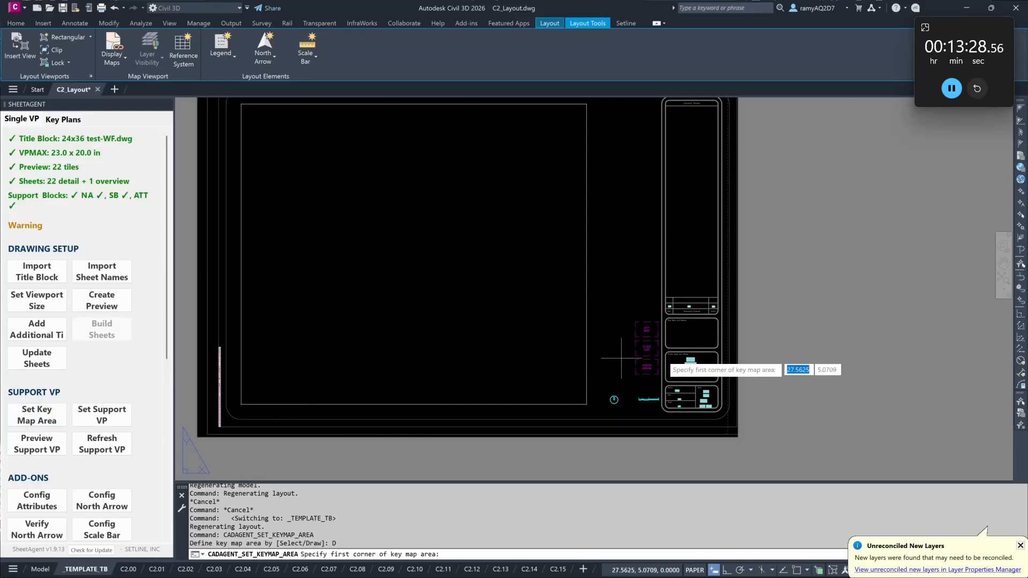
left_click(612, 324)
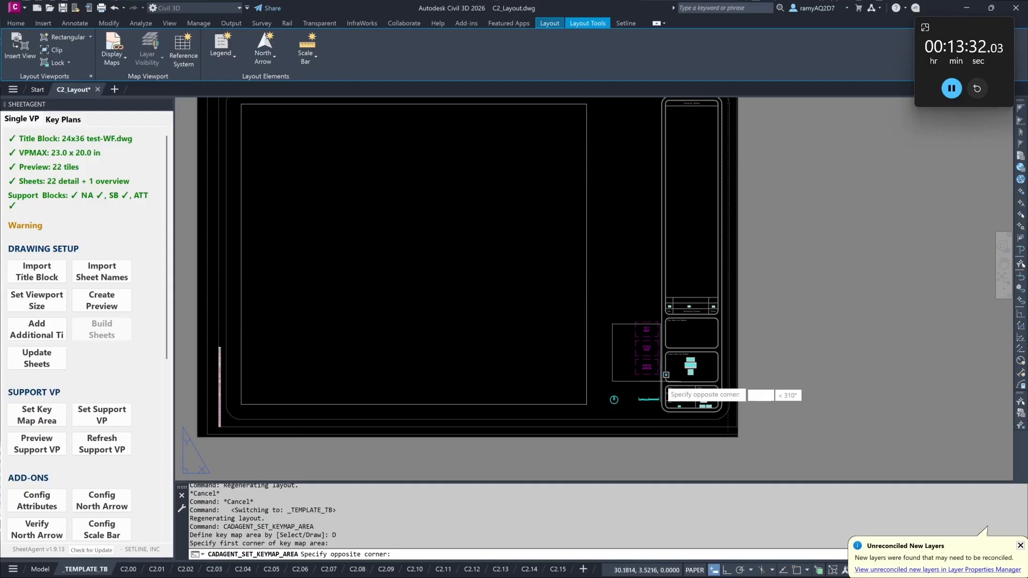
left_click(660, 380)
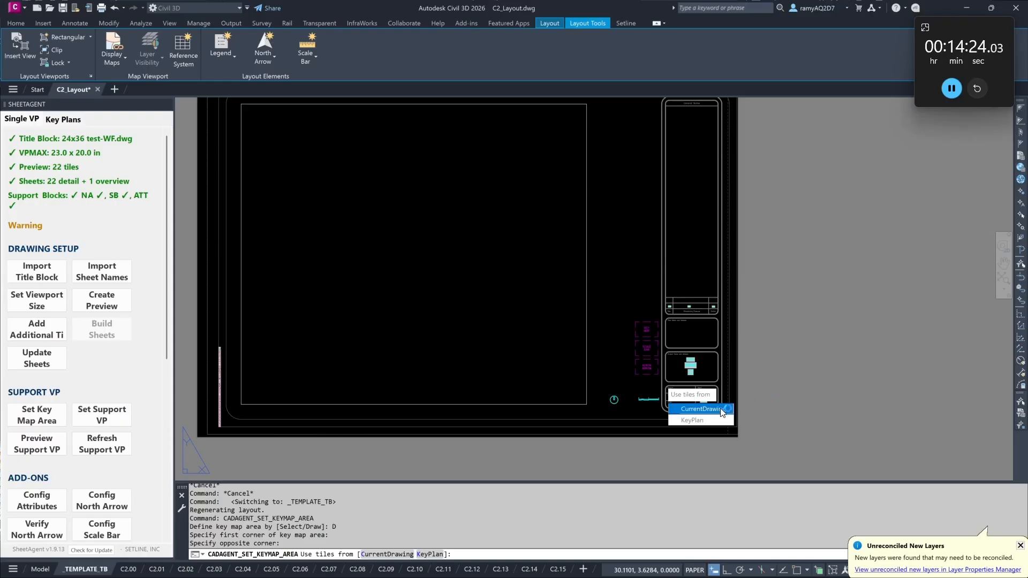
left_click(702, 409)
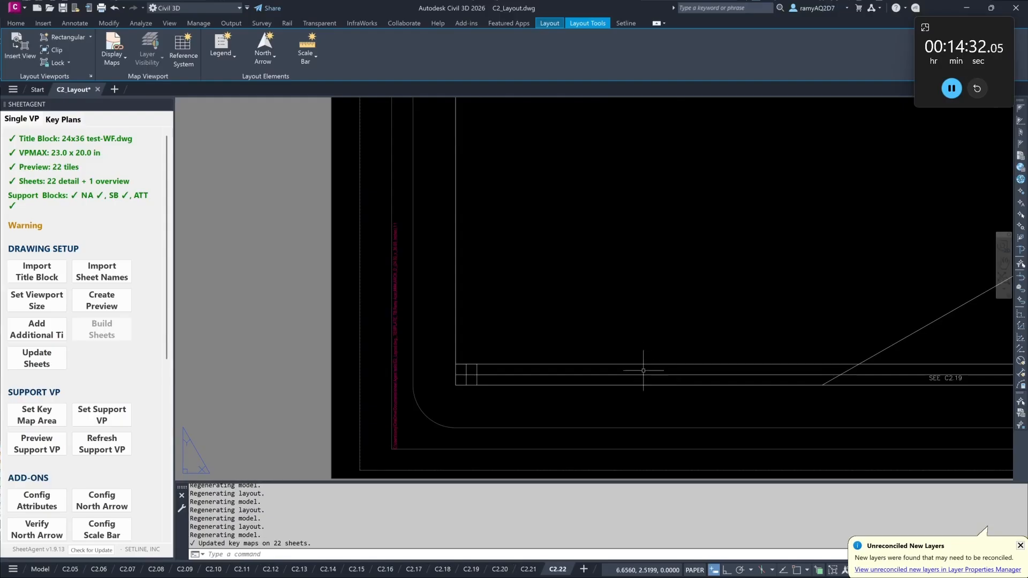
Step: Examine the key map and its hatched tile on sheet C2.22
scroll(558, 305, "down", 5)
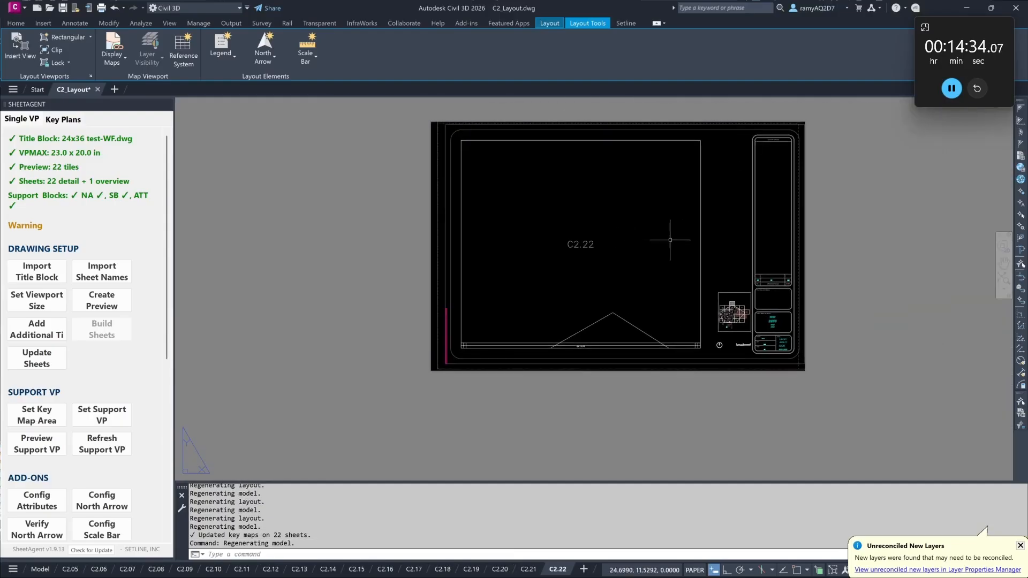
scroll(731, 336, "up", 6)
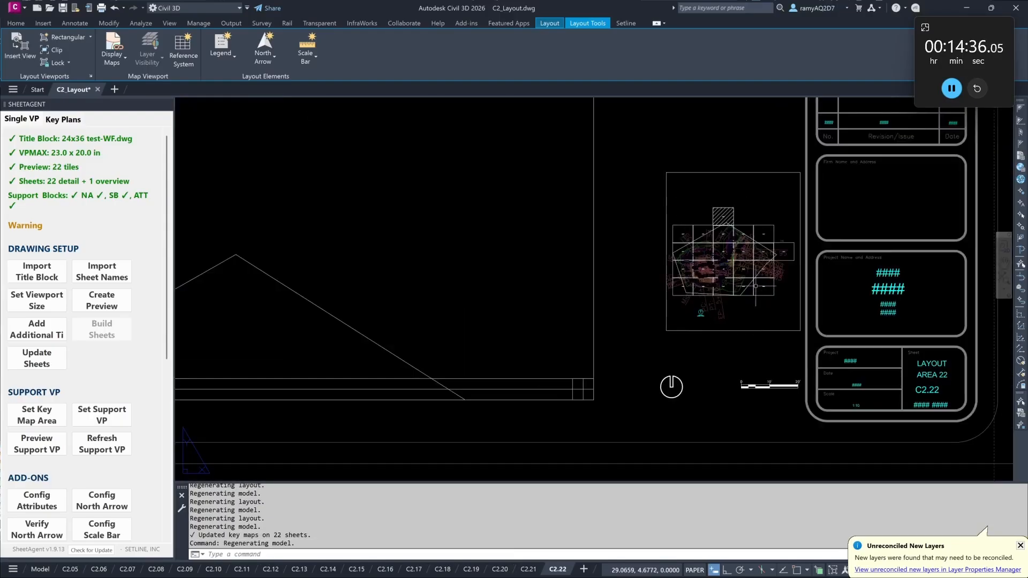
scroll(732, 264, "up", 4)
scroll(733, 264, "down", 2)
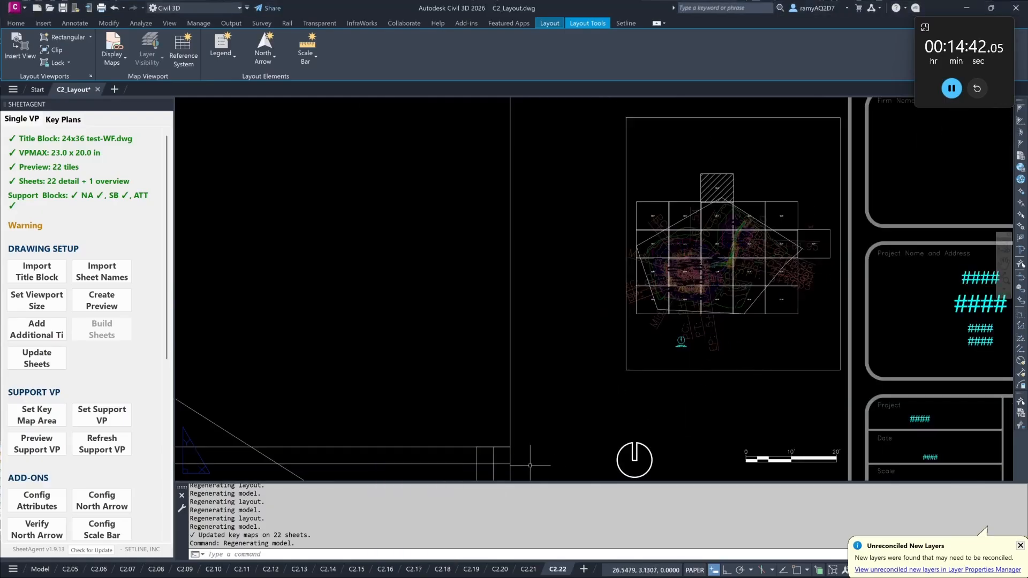
Step: Examine the key map on sheet C2.20 and its position beside the title block
left_click(501, 570)
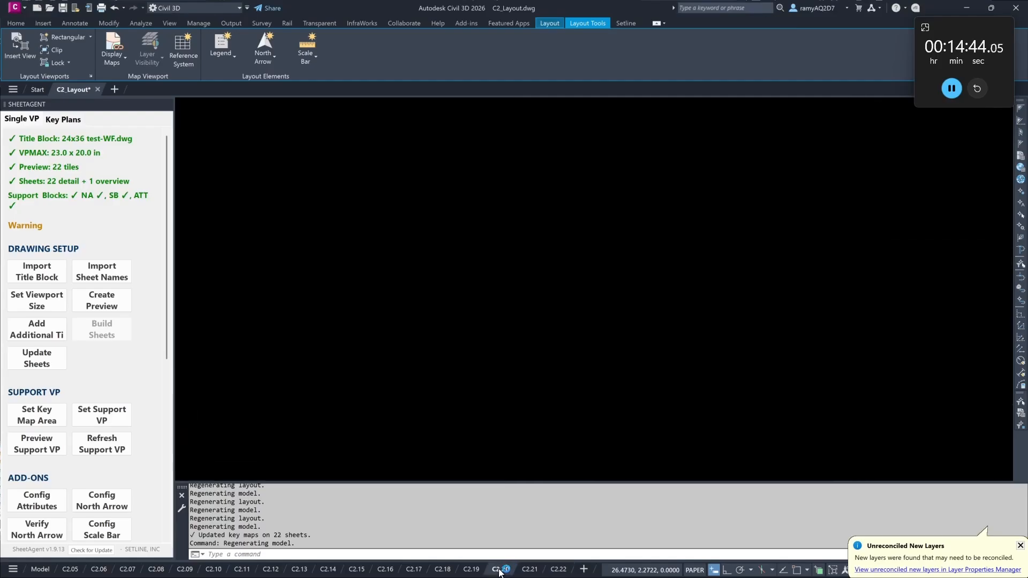
scroll(624, 411, "down", 8)
middle_click_drag(638, 378, 553, 368)
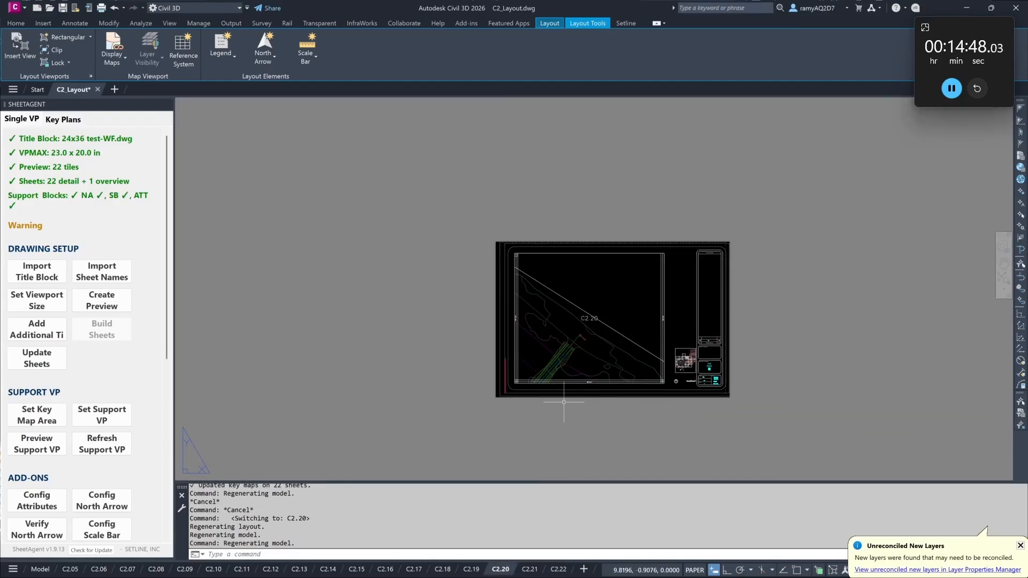
scroll(581, 391, "up", 2)
scroll(582, 391, "up", 2)
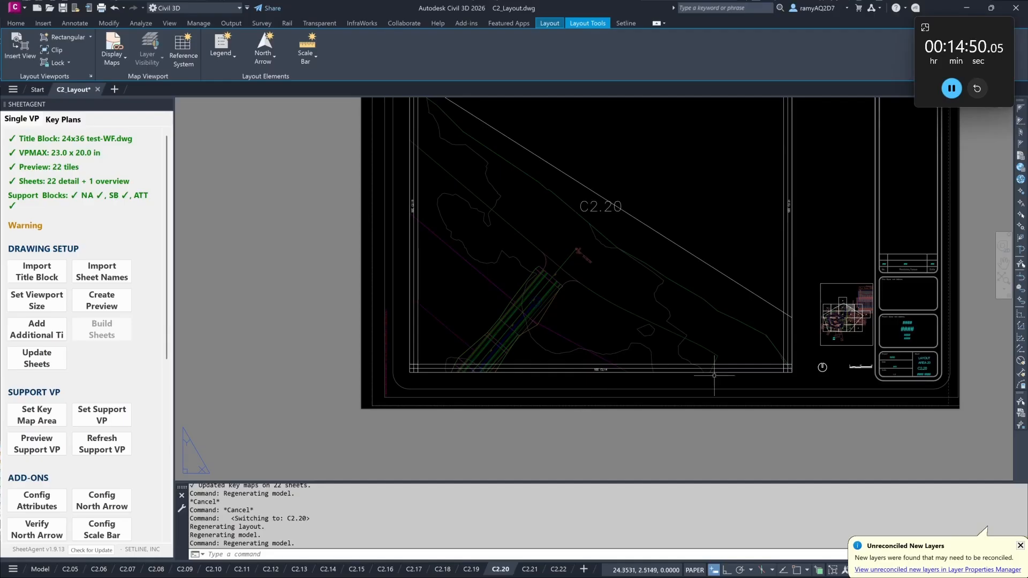
scroll(872, 339, "up", 8)
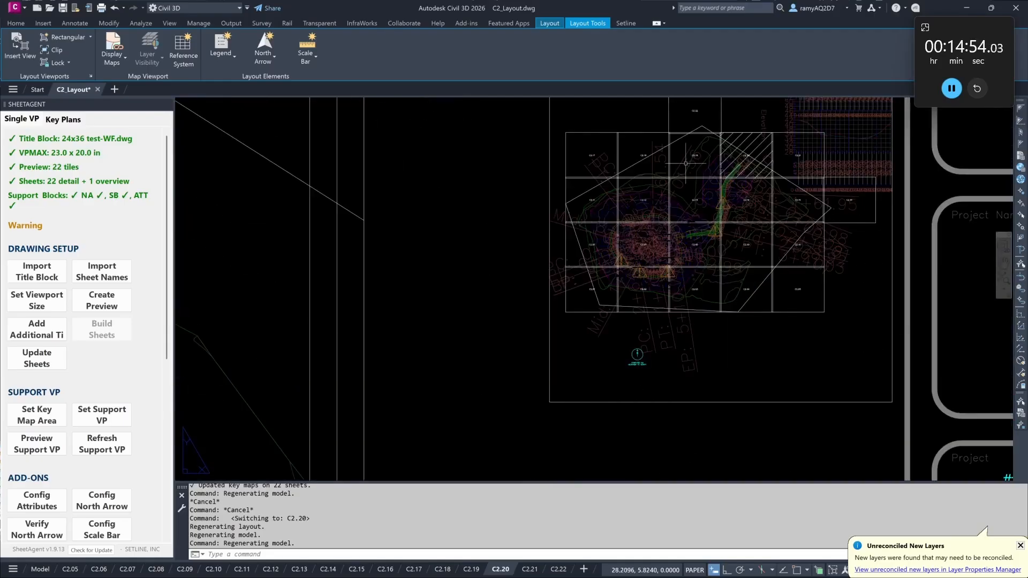
scroll(398, 370, "down", 8)
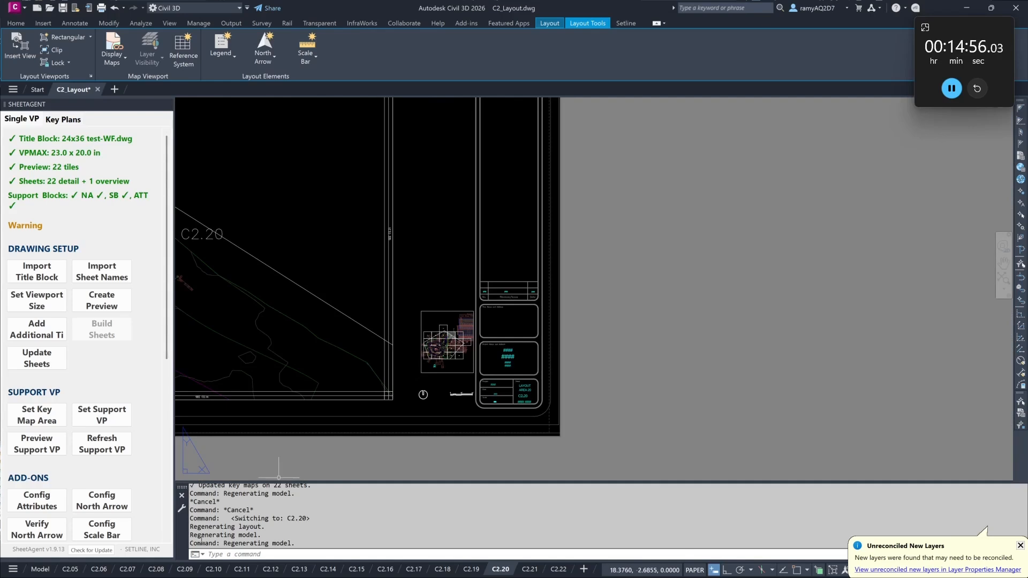
scroll(322, 392, "down", 3)
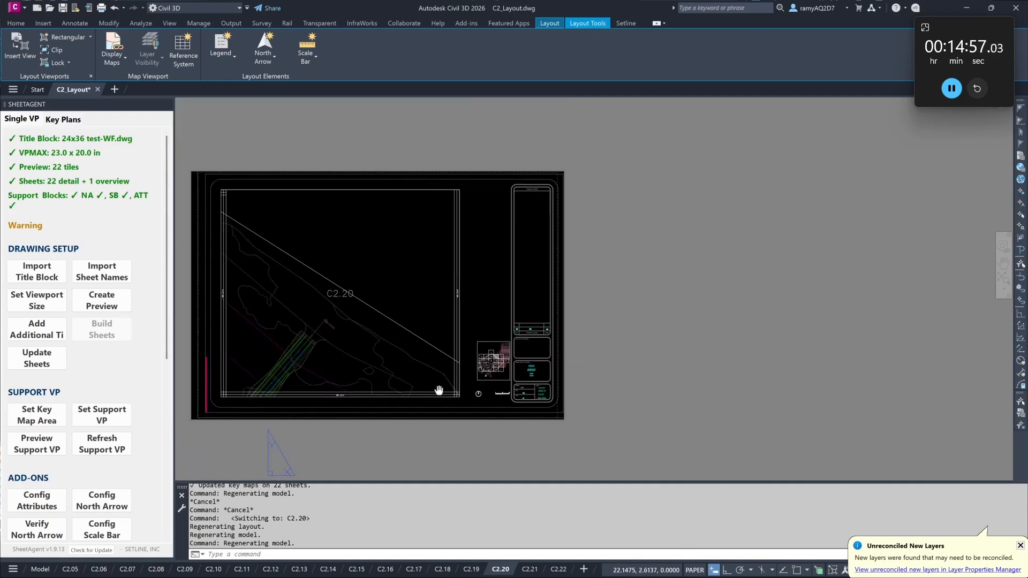
Step: In model space, delete preview tile C2.05 with its label and match line texts
left_click(43, 570)
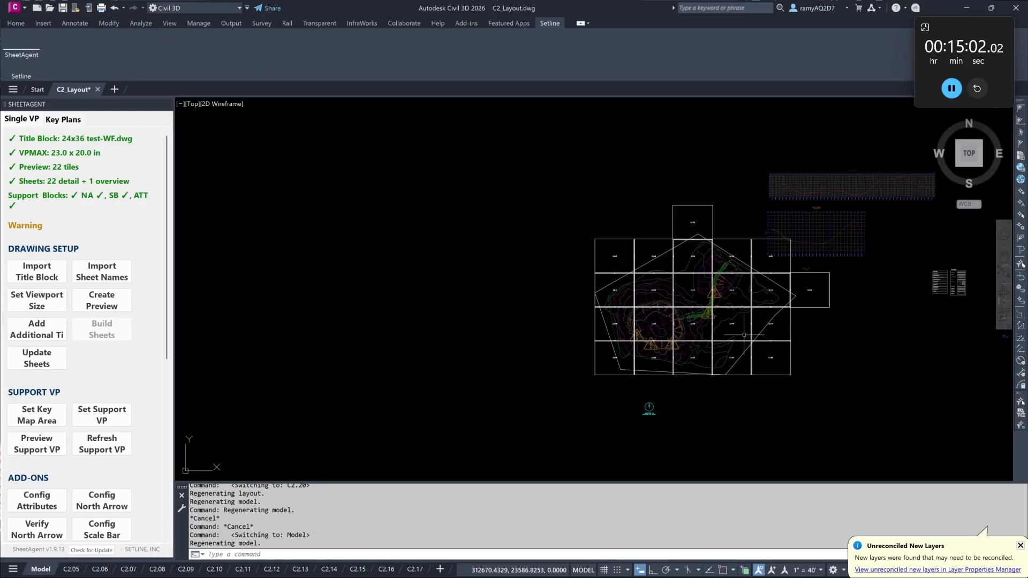
scroll(744, 335, "up", 4)
scroll(830, 398, "up", 2)
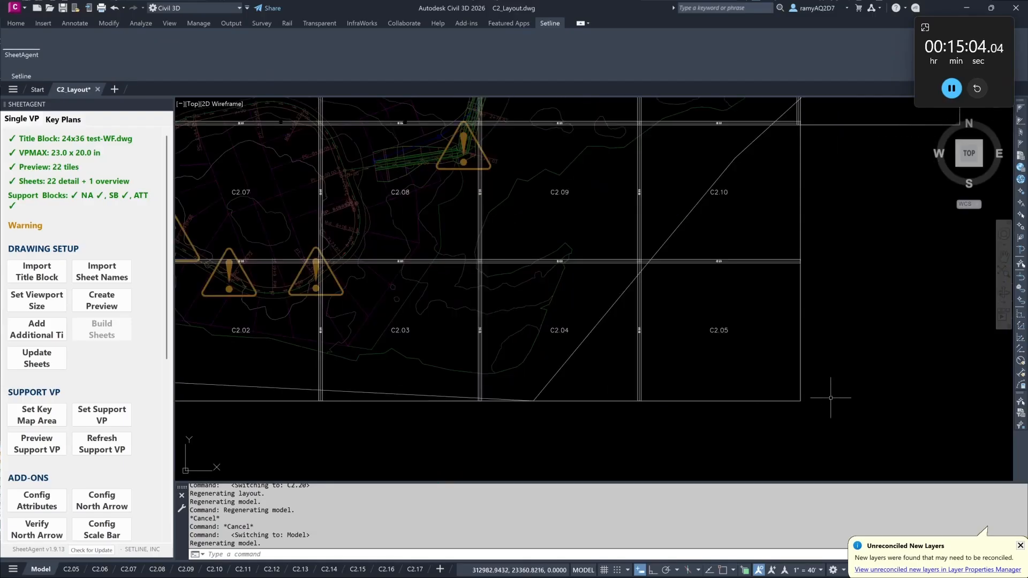
left_click(845, 428)
left_click(676, 314)
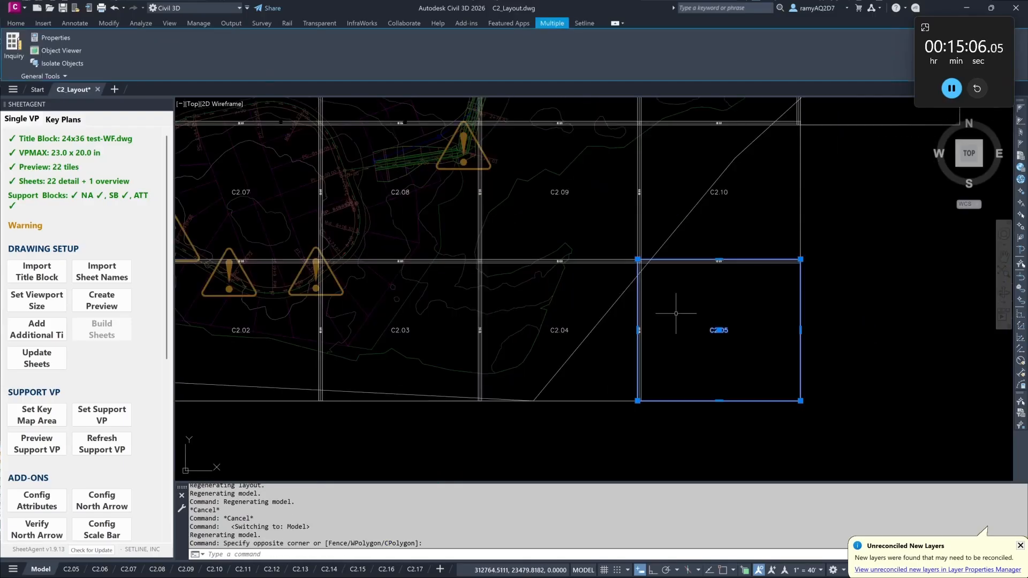
key("Delete")
Step: Delete preview tile C2.10 and the leftover match line objects along its lower edge
scroll(677, 314, "down", 2)
middle_click_drag(676, 314, 745, 360)
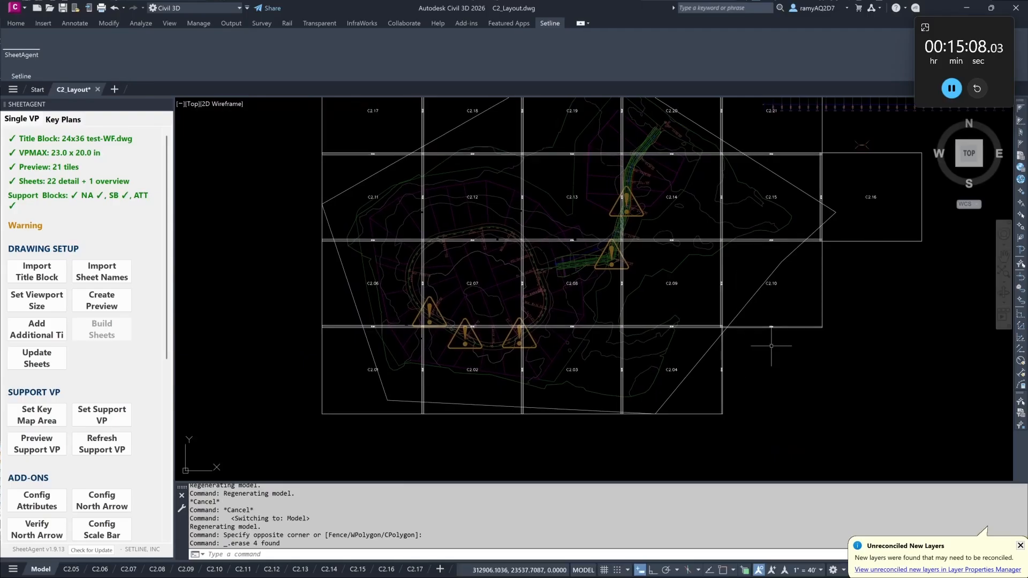
left_click(867, 343)
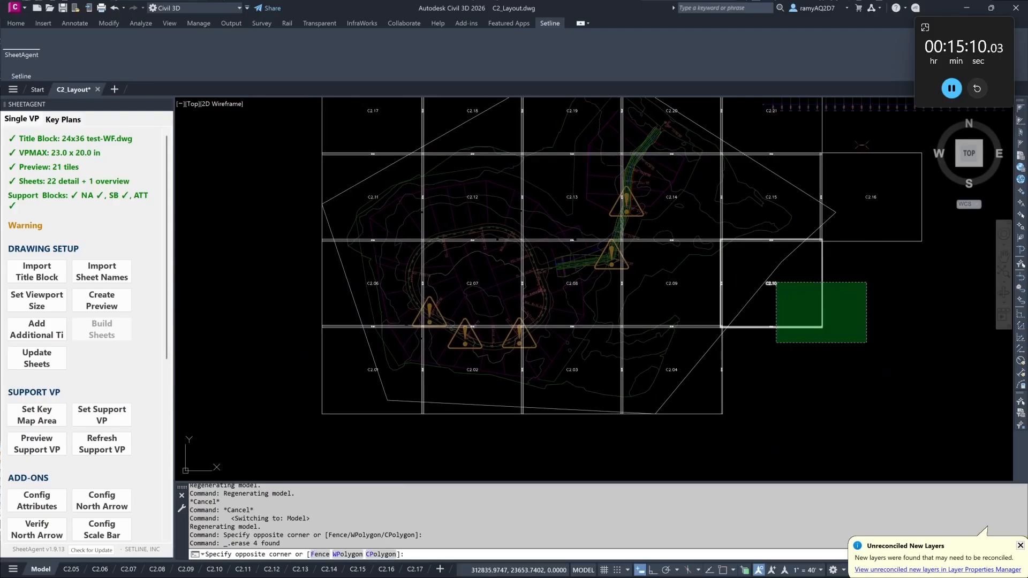
left_click(776, 282)
key("Delete")
left_click(785, 333)
left_click(763, 320)
key("Delete")
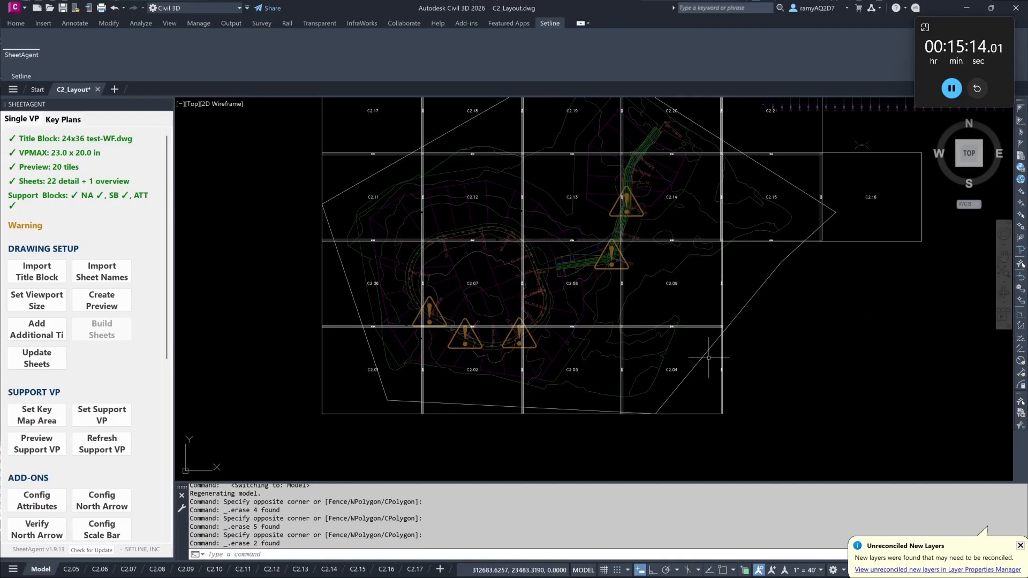
Step: Delete preview tile C2.16 at the east end of the grid, together with its label and match line texts
middle_click_drag(928, 255, 809, 348)
left_click(838, 346)
left_click(702, 244)
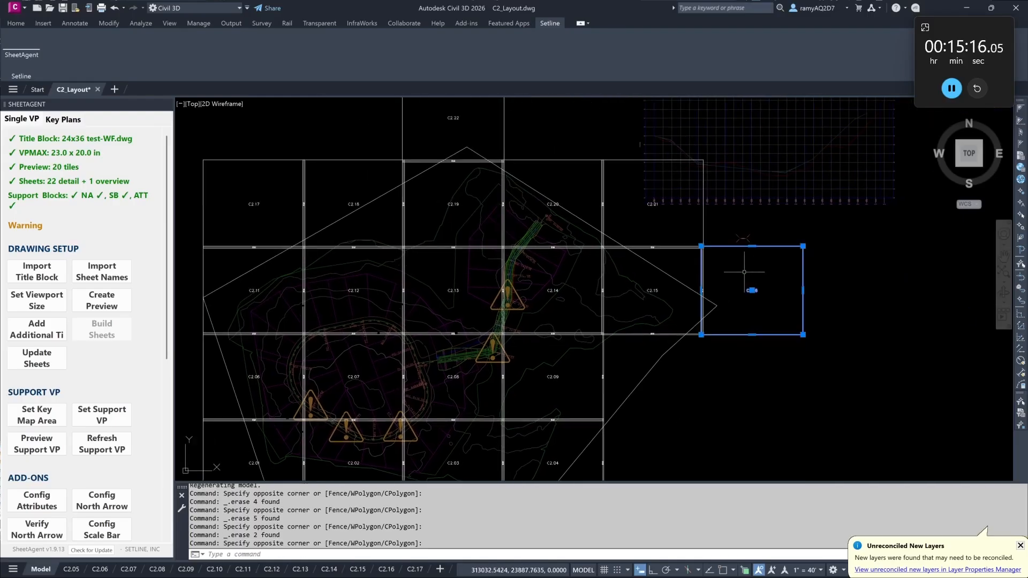
key("Delete")
Step: Delete preview tiles C2.21 and C2.22 along the grid's northern edge, including their labels and match line texts
middle_click_drag(713, 262, 808, 411)
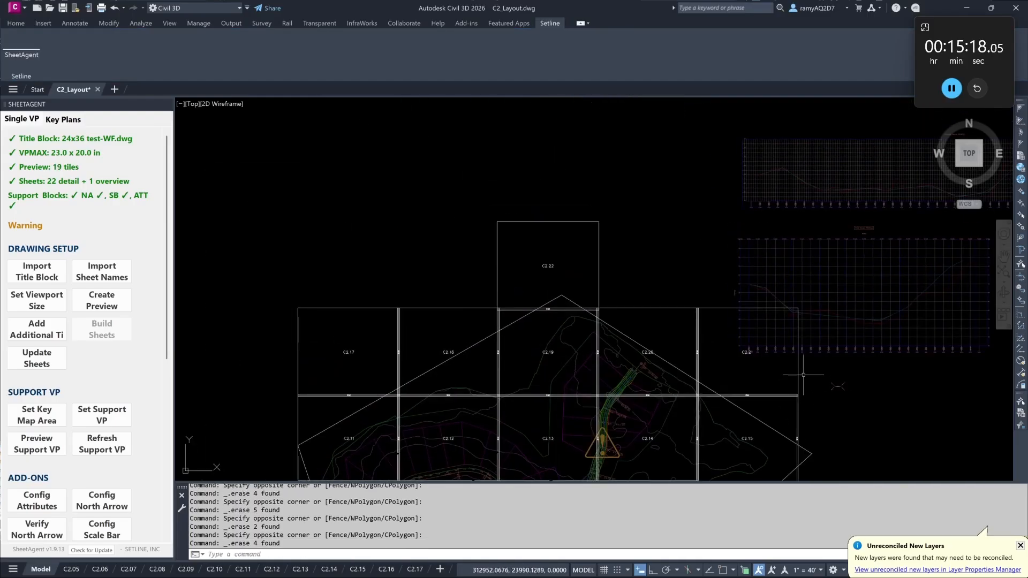
left_click(803, 373)
left_click(769, 364)
key("Delete")
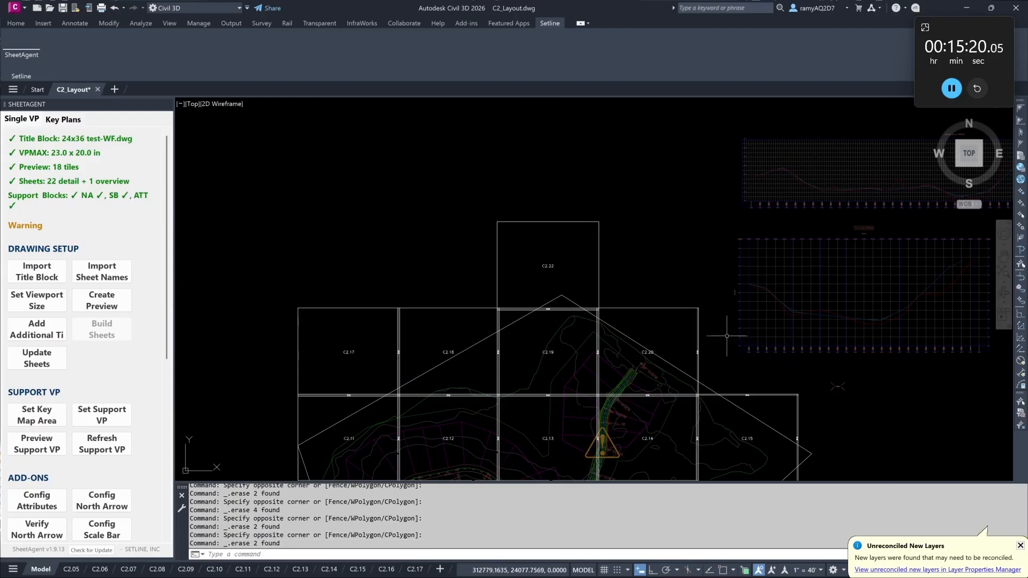
left_click(655, 275)
left_click(608, 259)
key("Delete")
Step: Delete preview tiles C2.17 and C2.18 in the grid's northwest corner along with their leftover labels and match line texts
middle_click_drag(489, 272, 610, 185)
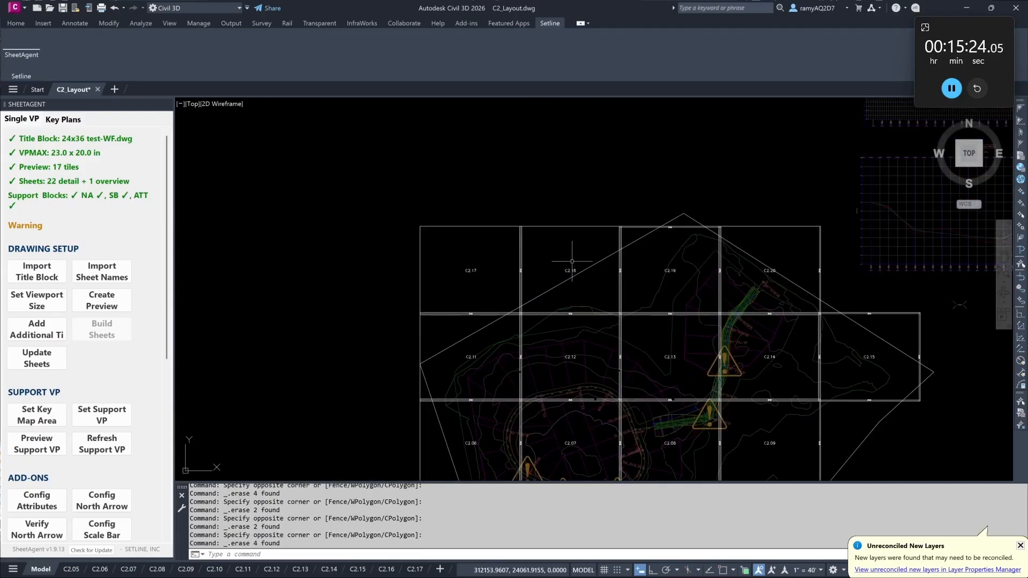
left_click(614, 281)
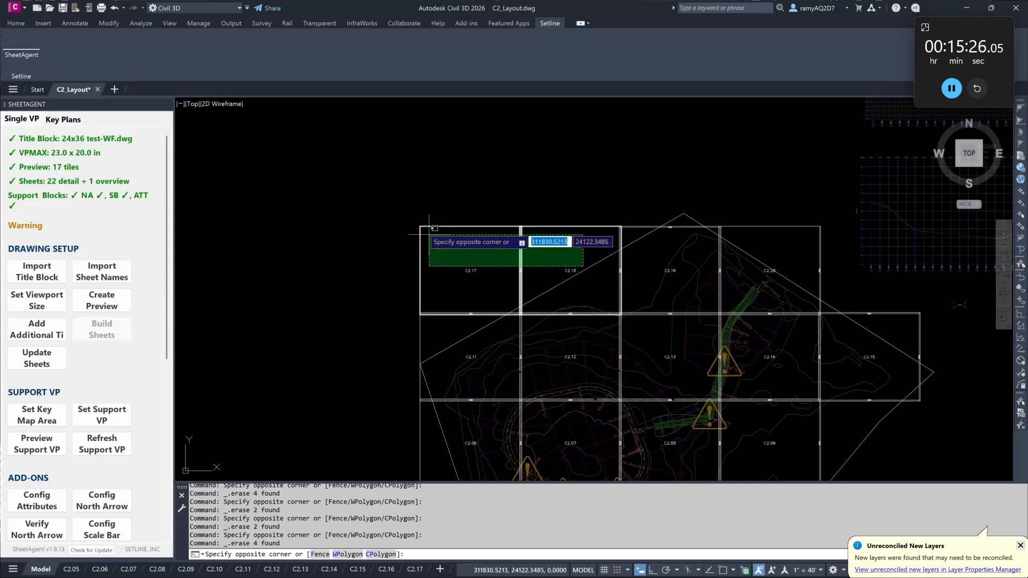
left_click(389, 204)
key("Delete")
left_click(394, 209)
left_click(600, 284)
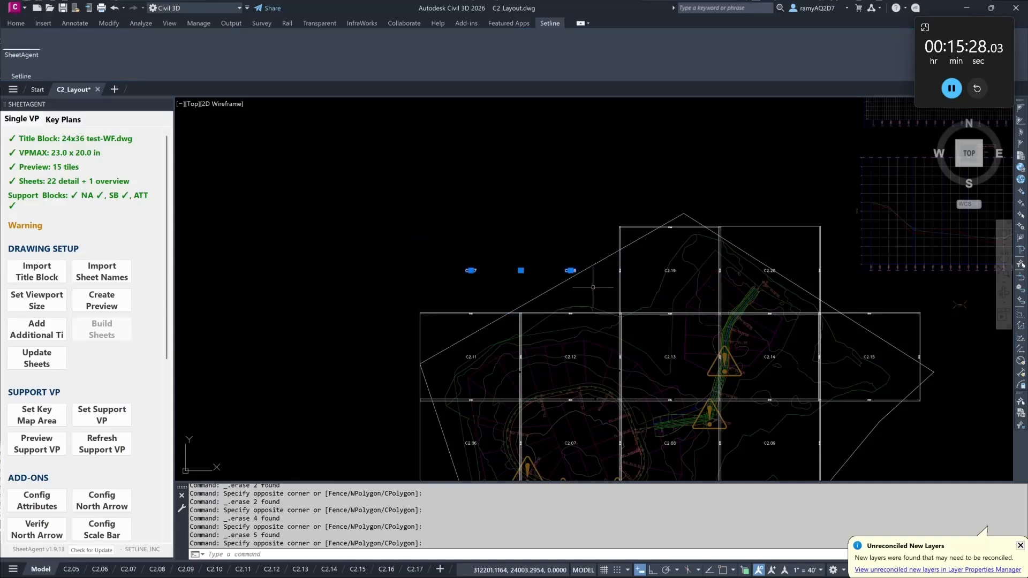
key("Delete")
scroll(533, 235, "down", 2)
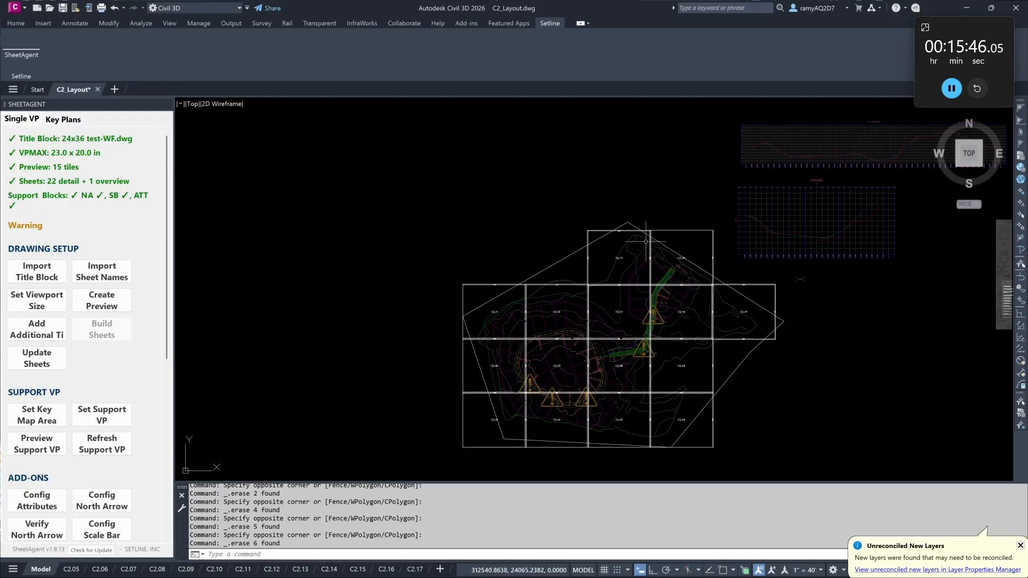
Step: Update the sheets to match the remaining preview tiles and choose Yes to renumber the remaining sheets
left_click(51, 365)
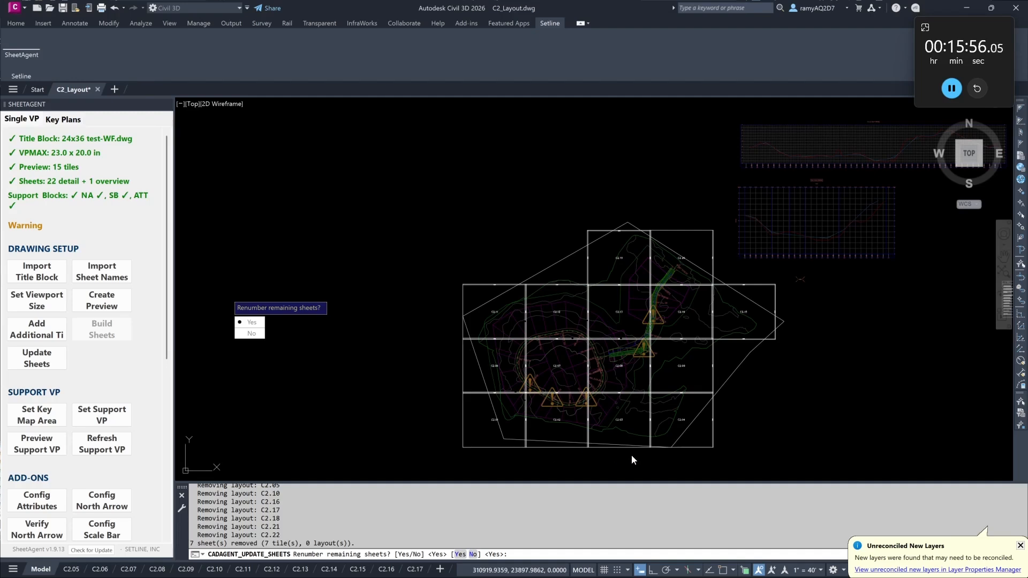
scroll(554, 460, "up", 4)
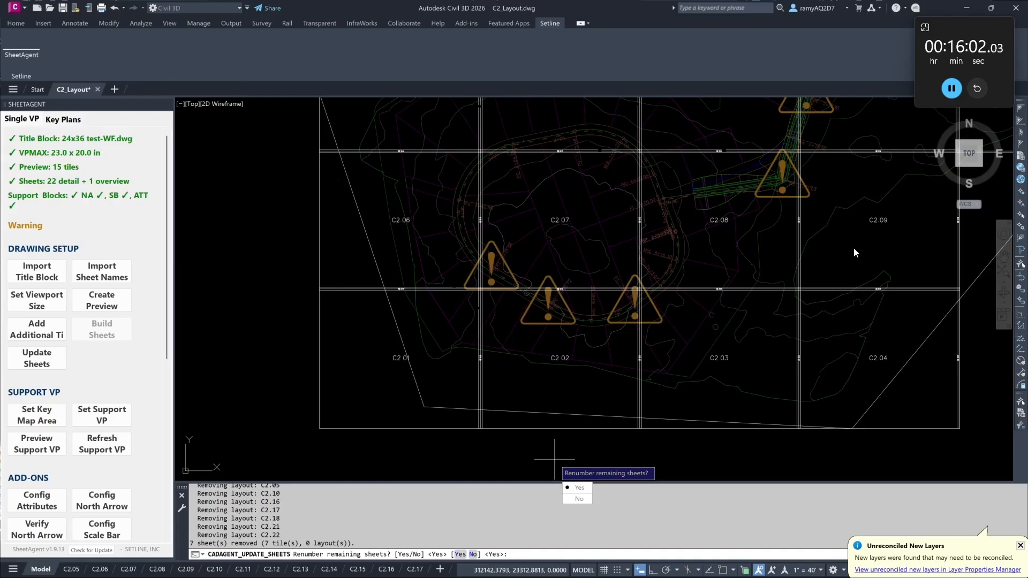
scroll(873, 241, "down", 4)
scroll(946, 227, "up", 2)
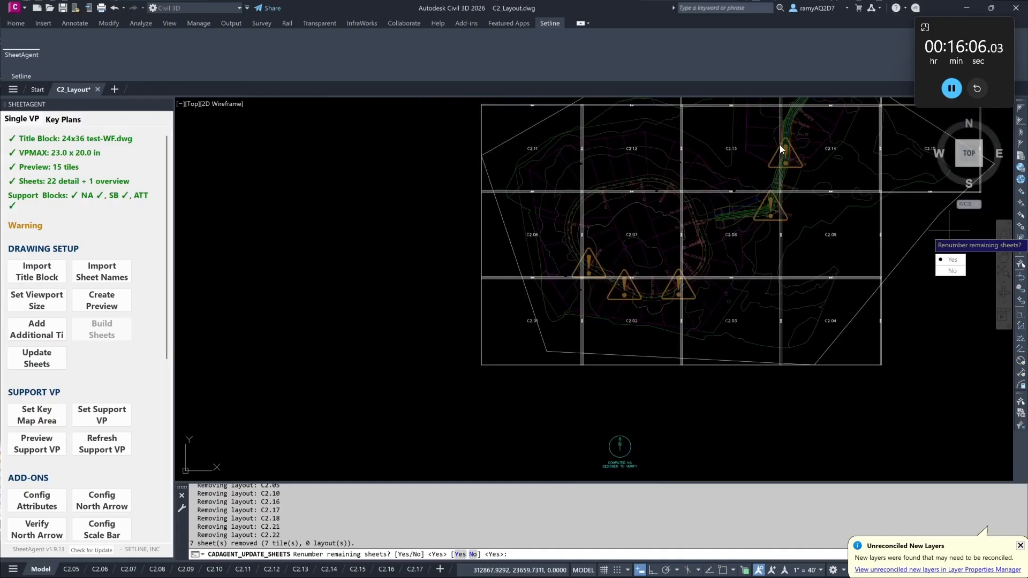
scroll(781, 147, "down", 1)
scroll(723, 161, "up", 3)
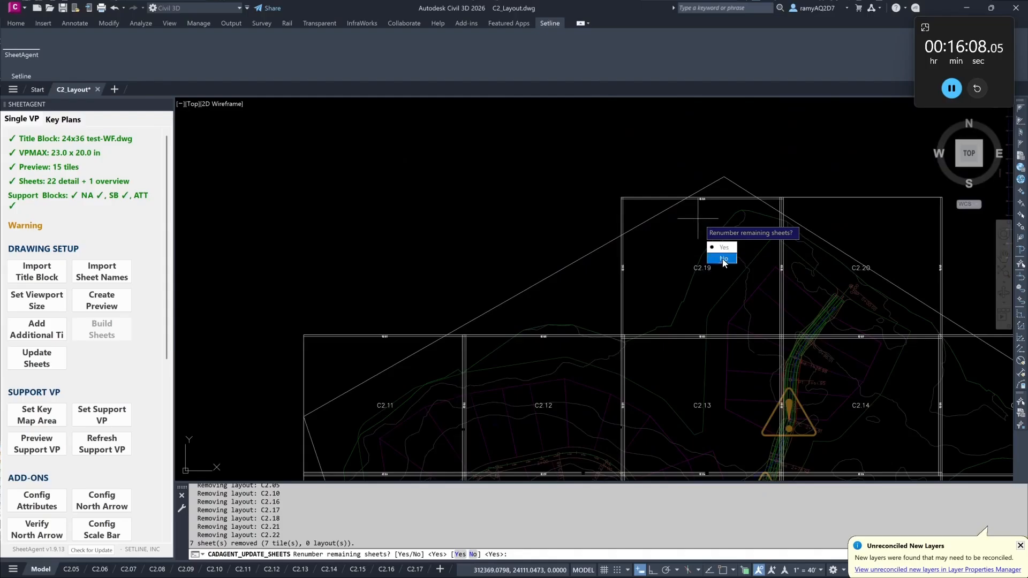
scroll(744, 275, "down", 5)
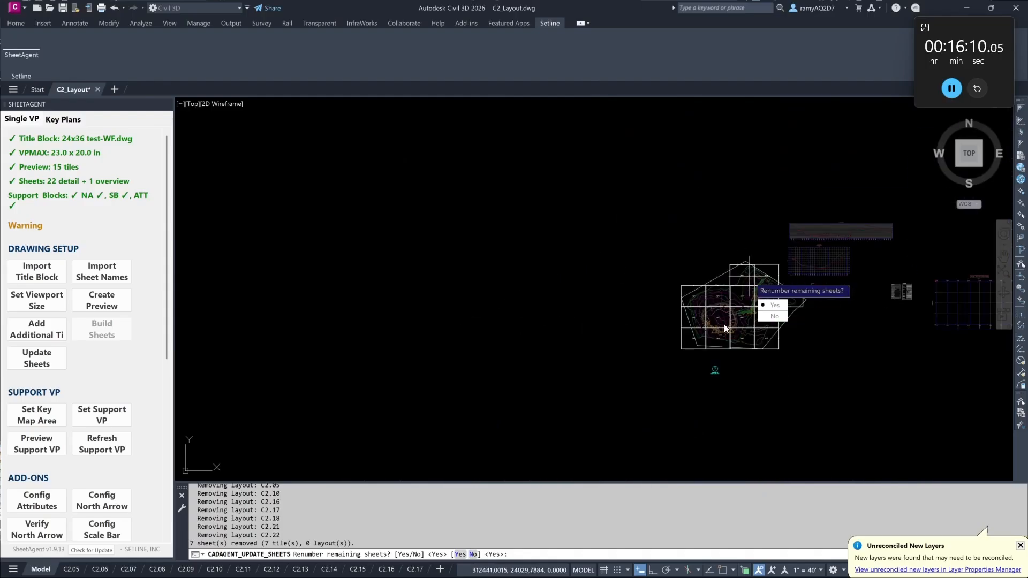
scroll(814, 340, "up", 4)
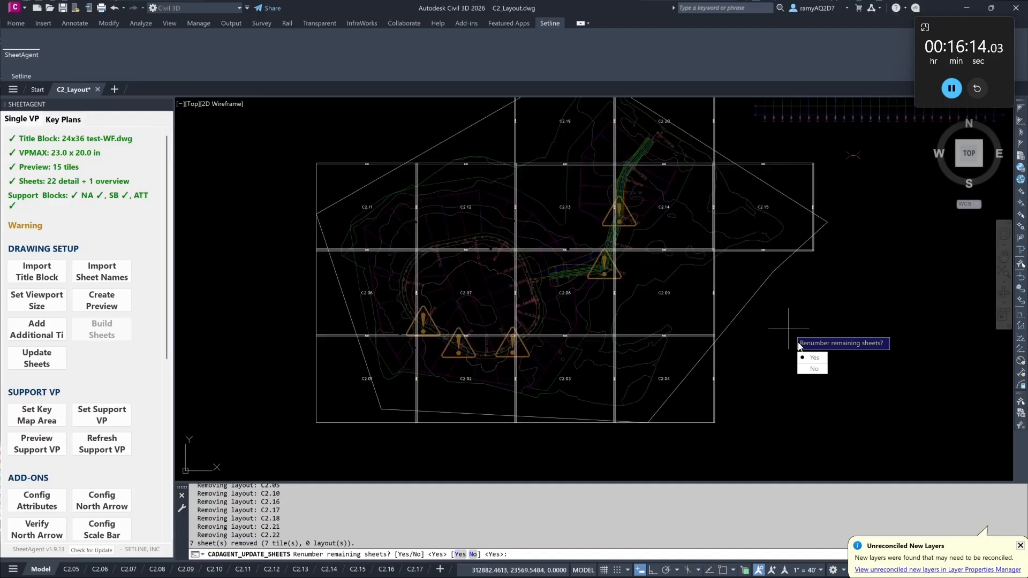
left_click(812, 357)
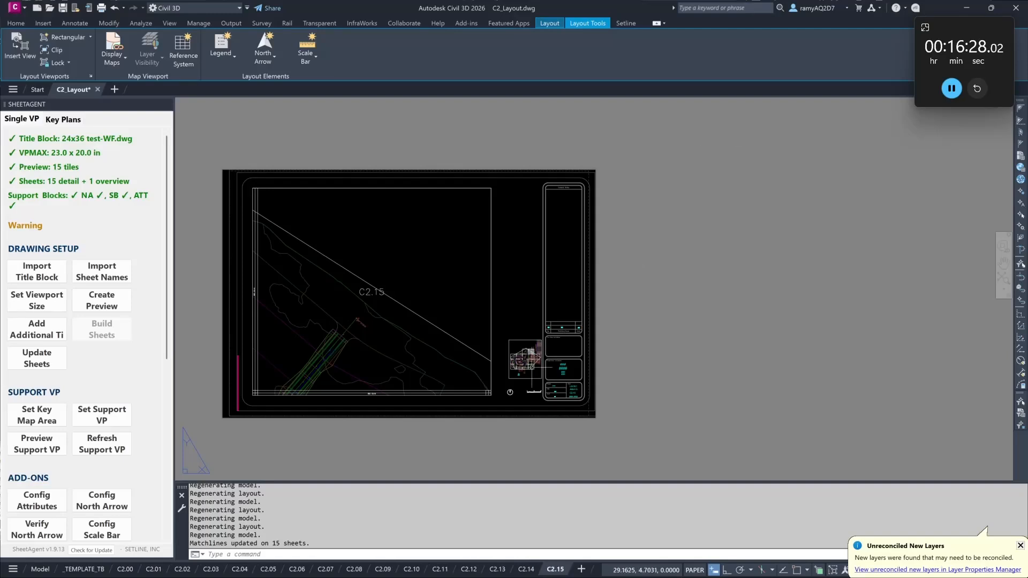
Step: Examine the key map on sheet C2.15, the tile numbering on overview sheet C2.00 and the overview's title block
scroll(516, 378, "up", 7)
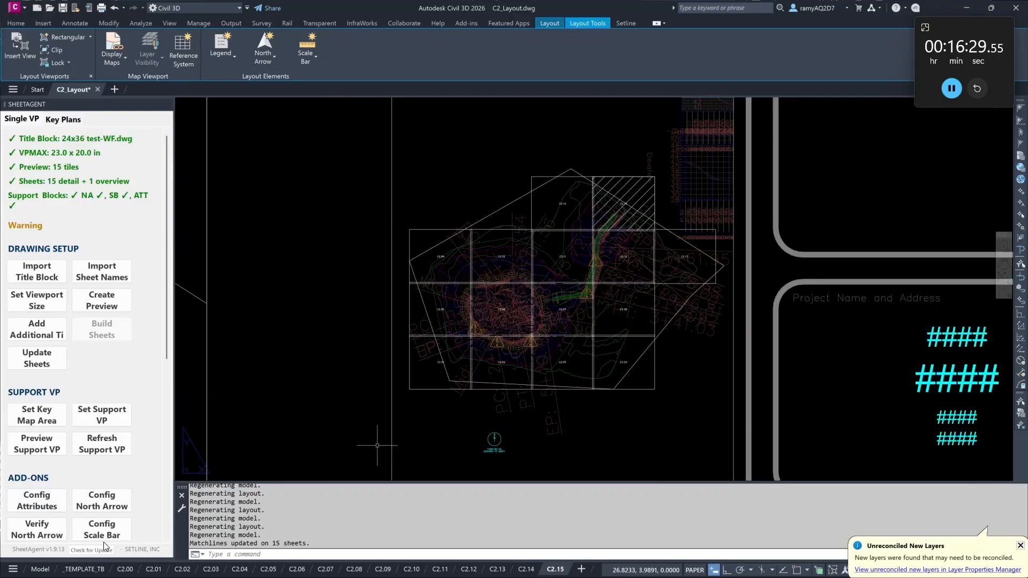
left_click(127, 570)
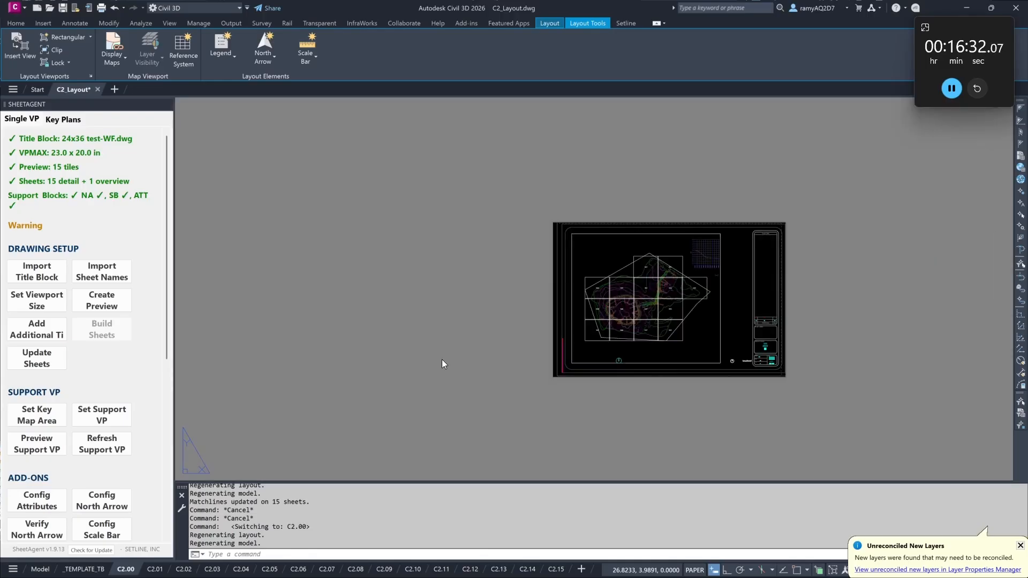
scroll(608, 335, "up", 6)
scroll(604, 335, "down", 3)
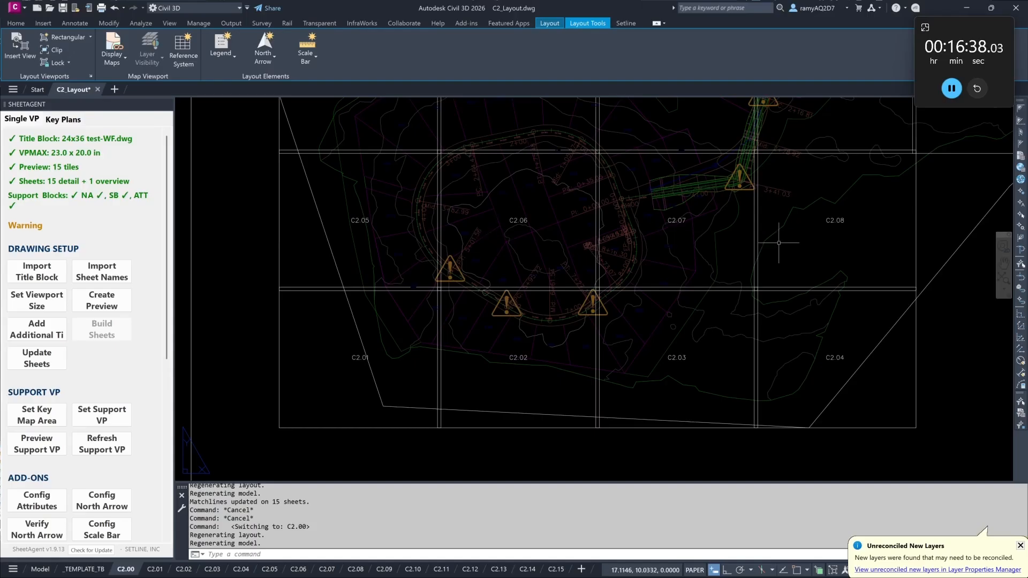
scroll(840, 223, "down", 3)
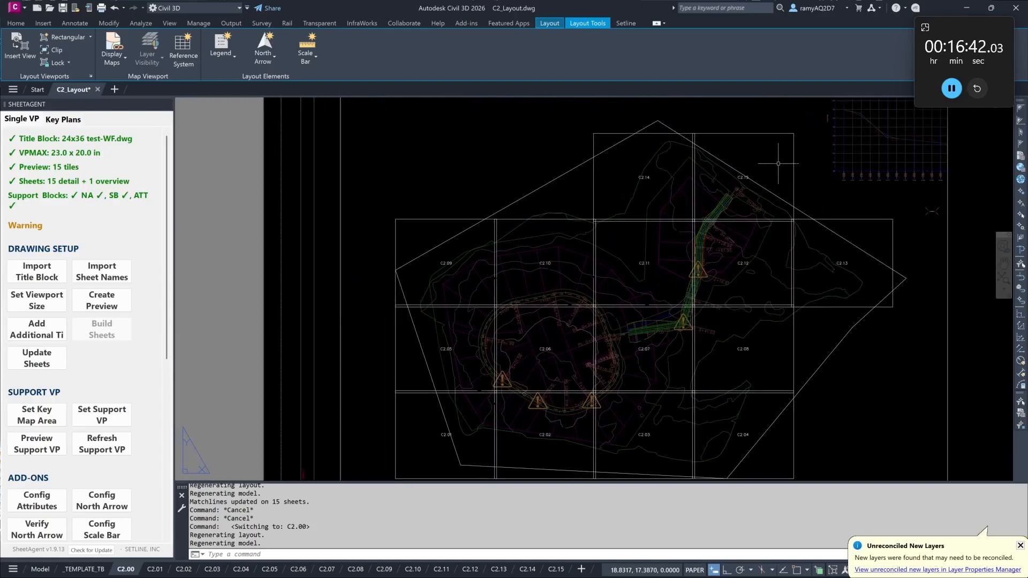
scroll(778, 169, "down", 2)
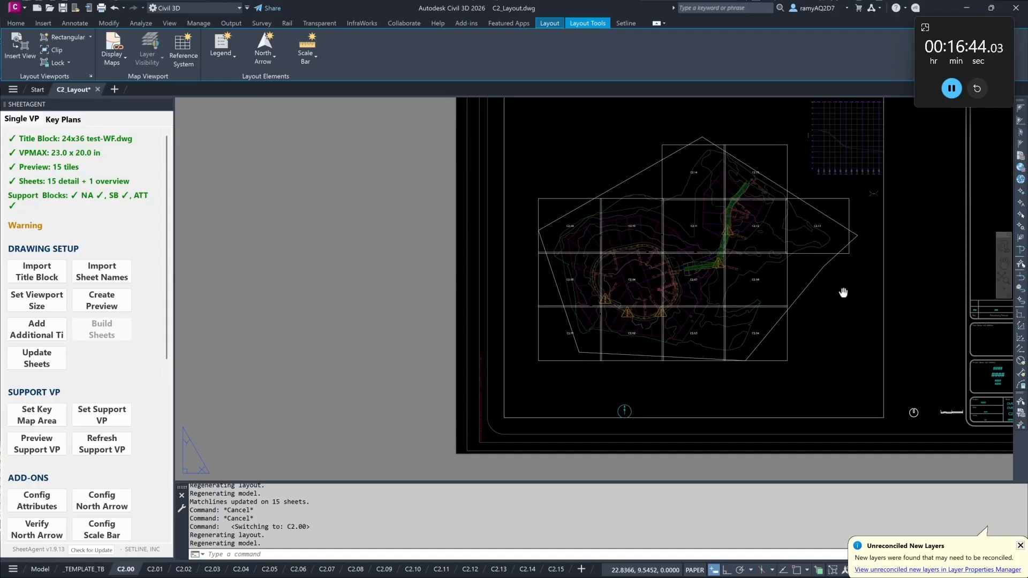
middle_click_drag(843, 292, 640, 252)
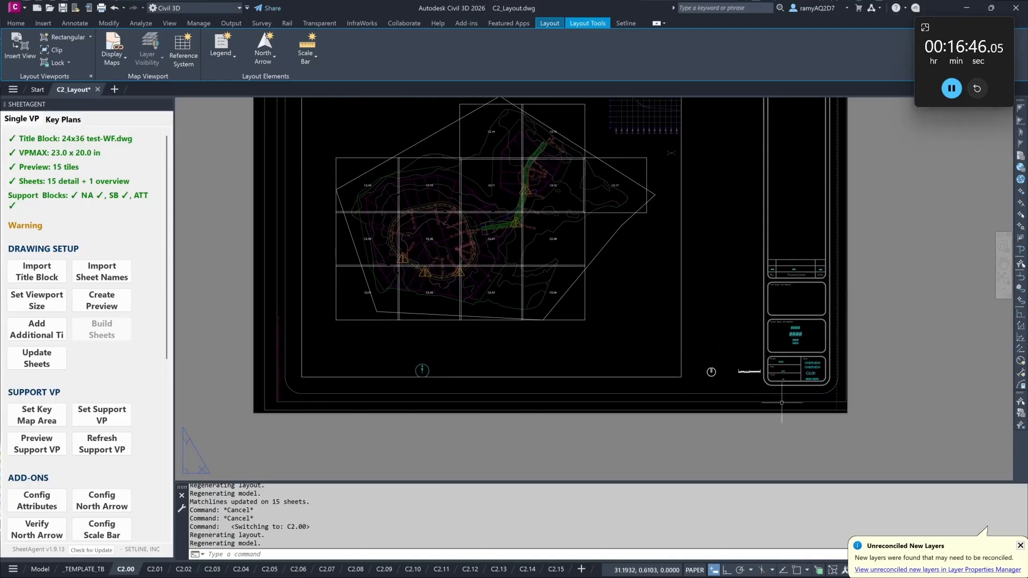
scroll(815, 396, "up", 4)
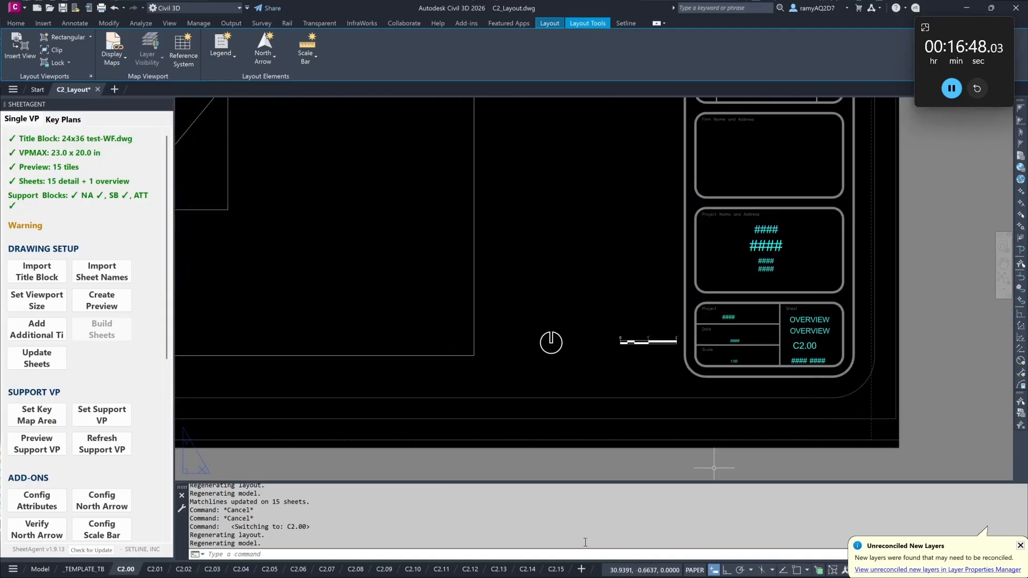
Step: Examine the key map, north arrow, scale bar and title block attributes on sheet C2.15
left_click(556, 569)
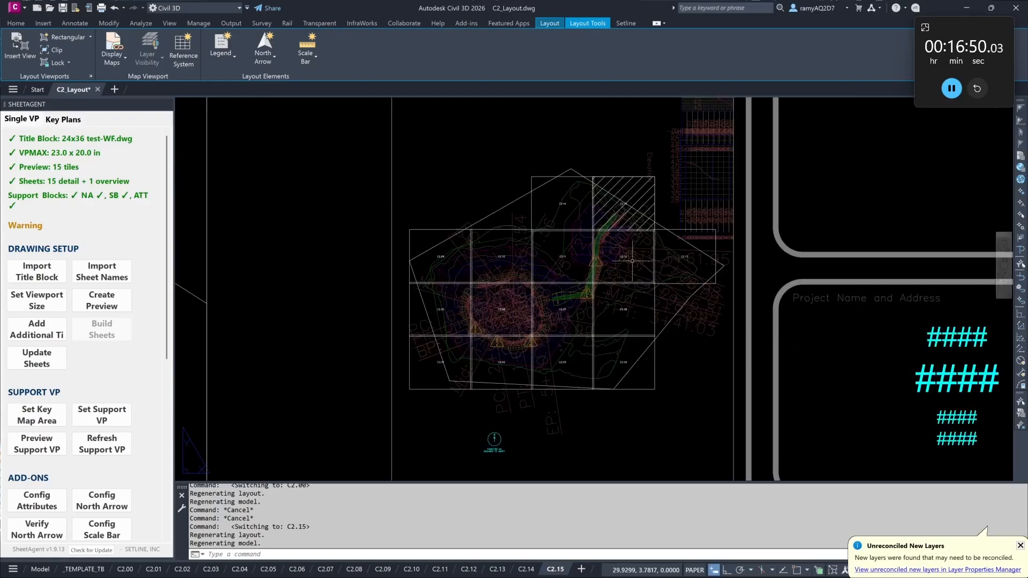
scroll(630, 360, "down", 2)
middle_click_drag(630, 360, 573, 190)
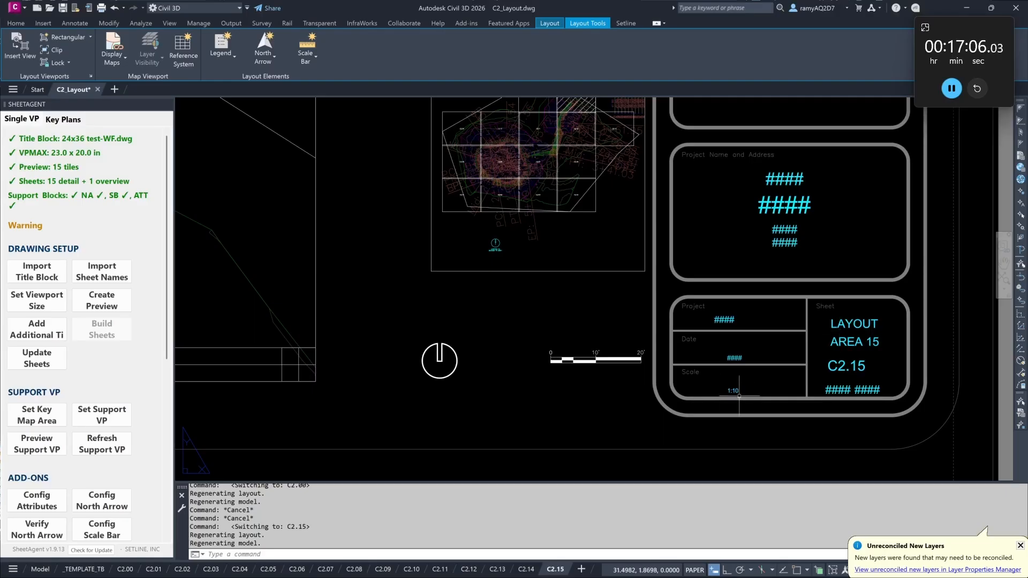
scroll(598, 331, "down", 2)
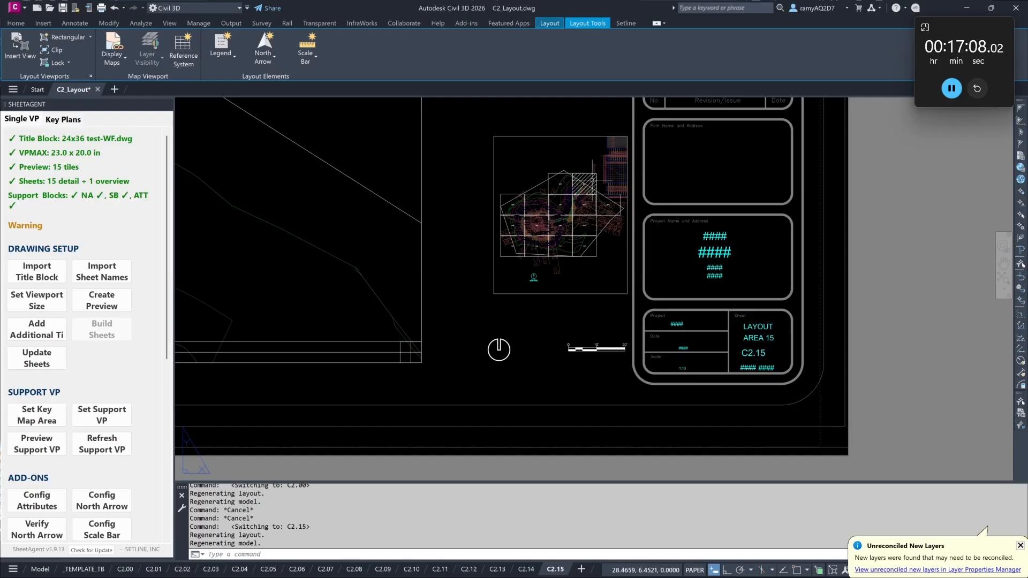
Step: Check the match line sheet references along the lower and left viewport edges of sheet C2.15 against its key map
scroll(570, 254, "down", 5)
scroll(354, 278, "up", 4)
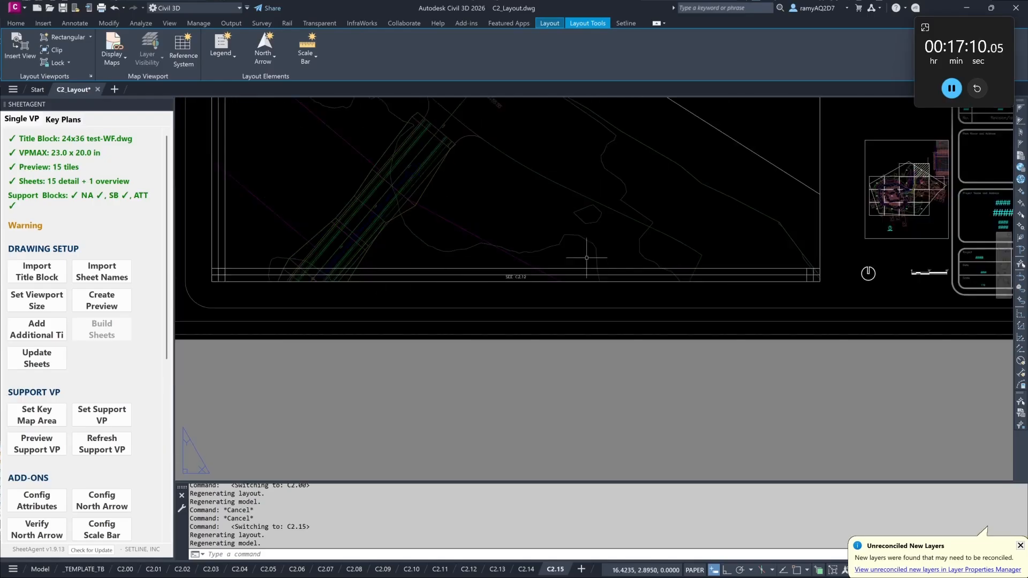
scroll(523, 265, "up", 3)
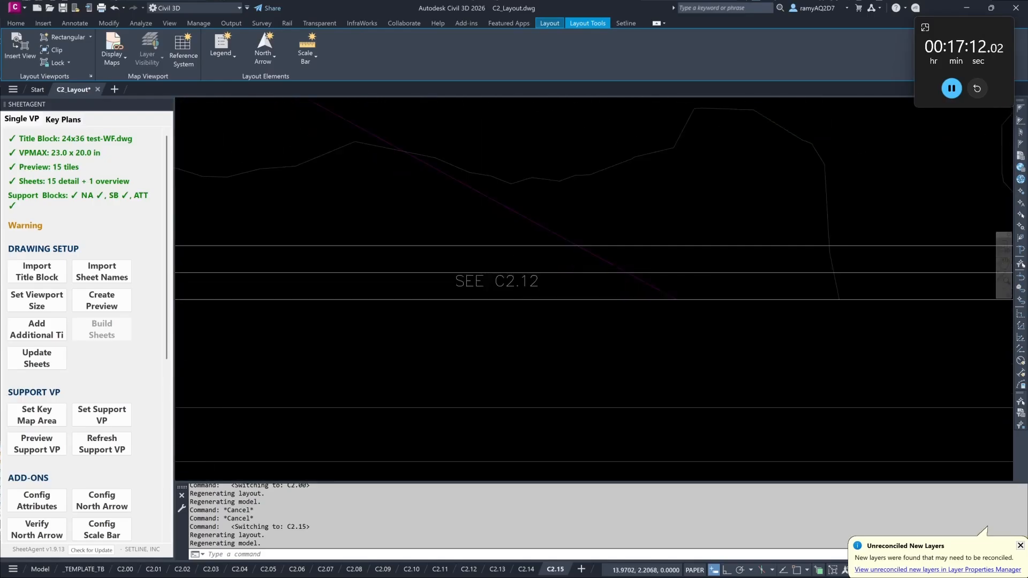
scroll(610, 256, "down", 6)
scroll(517, 284, "up", 2)
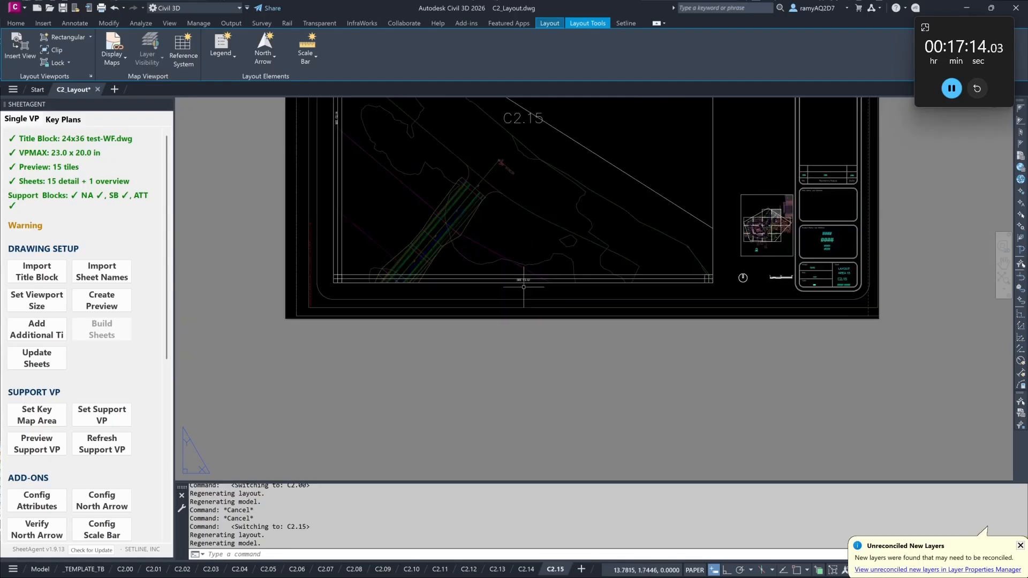
scroll(778, 227, "up", 2)
scroll(779, 221, "up", 5)
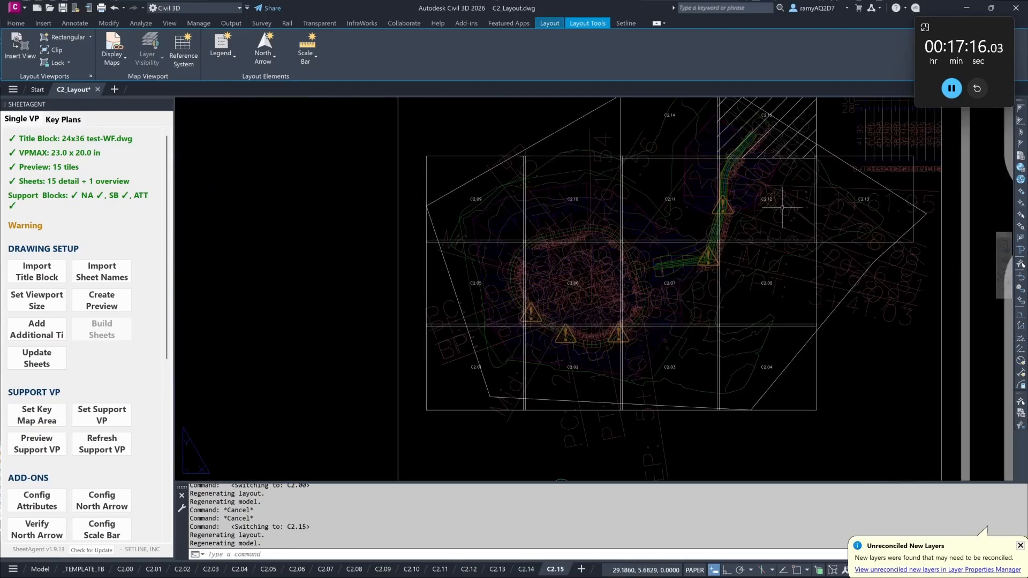
scroll(688, 123, "down", 2)
scroll(644, 183, "down", 4)
middle_click_drag(316, 339, 696, 327)
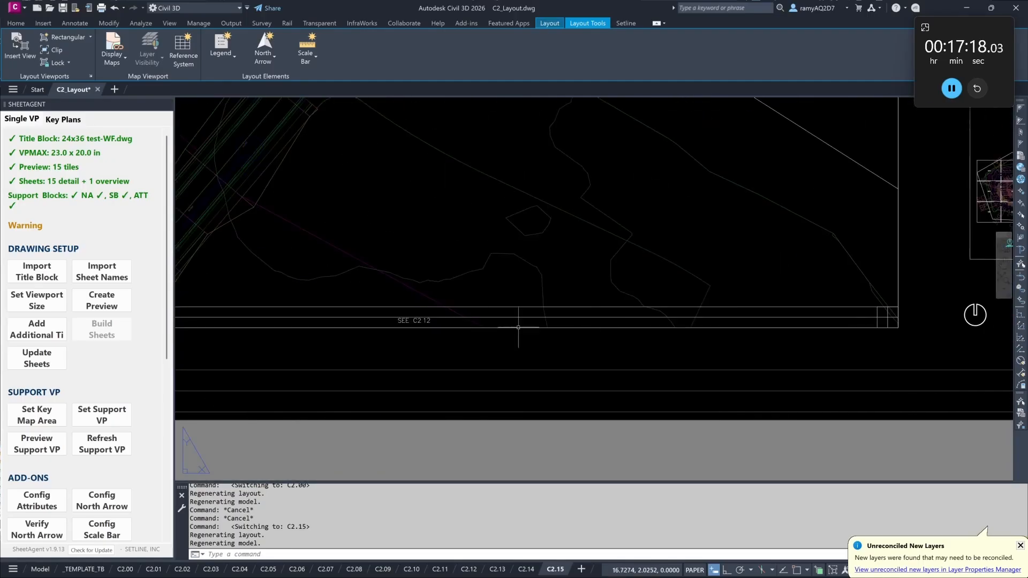
scroll(429, 312, "down", 4)
middle_click_drag(425, 303, 529, 379)
scroll(340, 228, "up", 4)
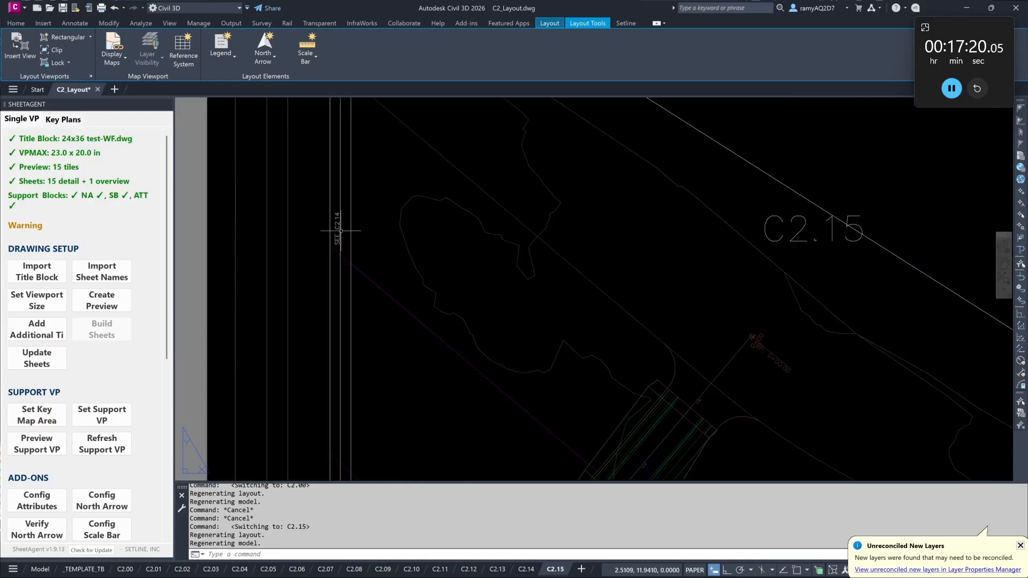
scroll(354, 228, "down", 2)
scroll(353, 228, "down", 4)
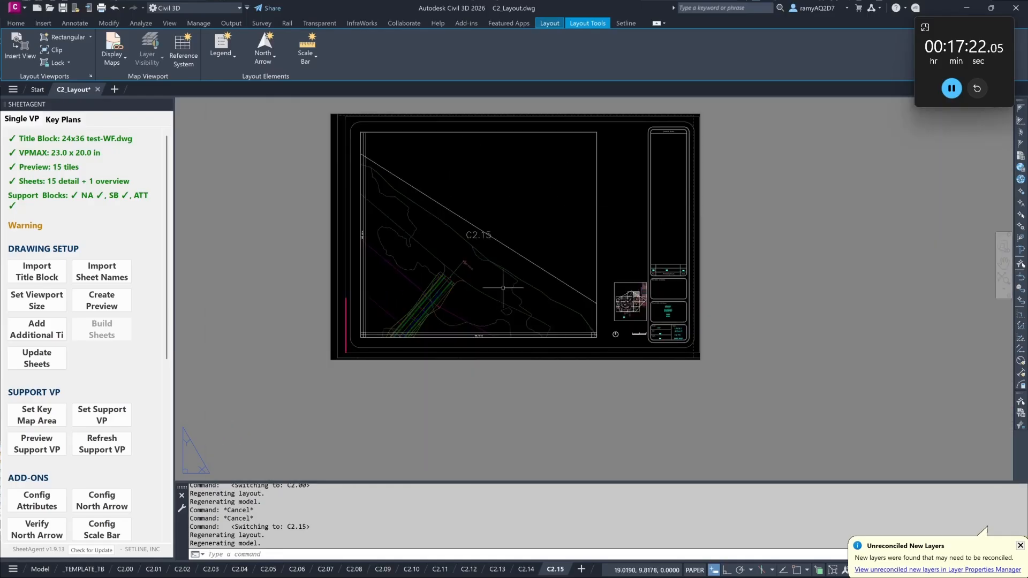
Step: Open the _TEMPLATE_TB layout and widen the SheetAgent palette so its commands are arranged in two columns
left_click(81, 569)
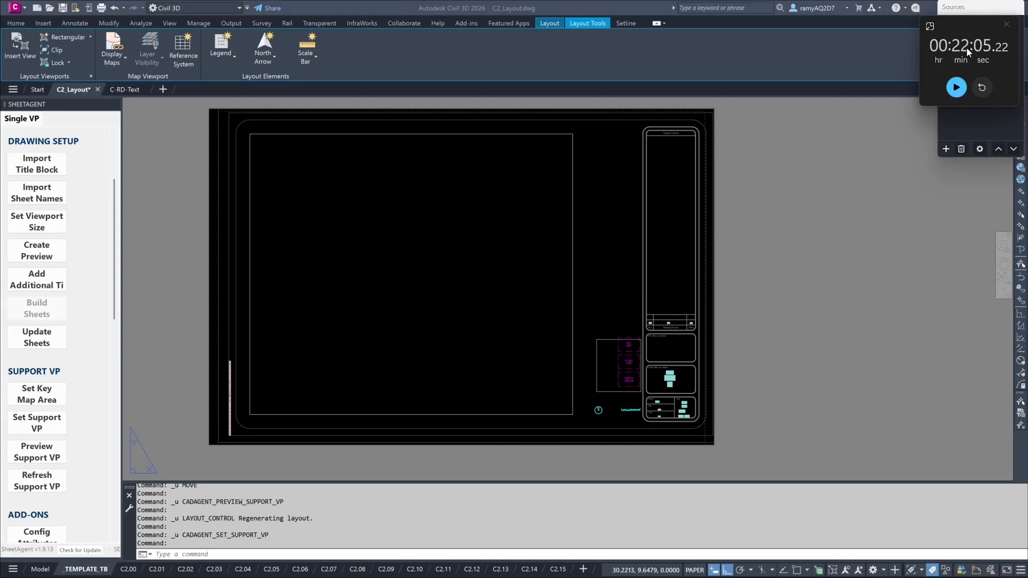
left_click(956, 91)
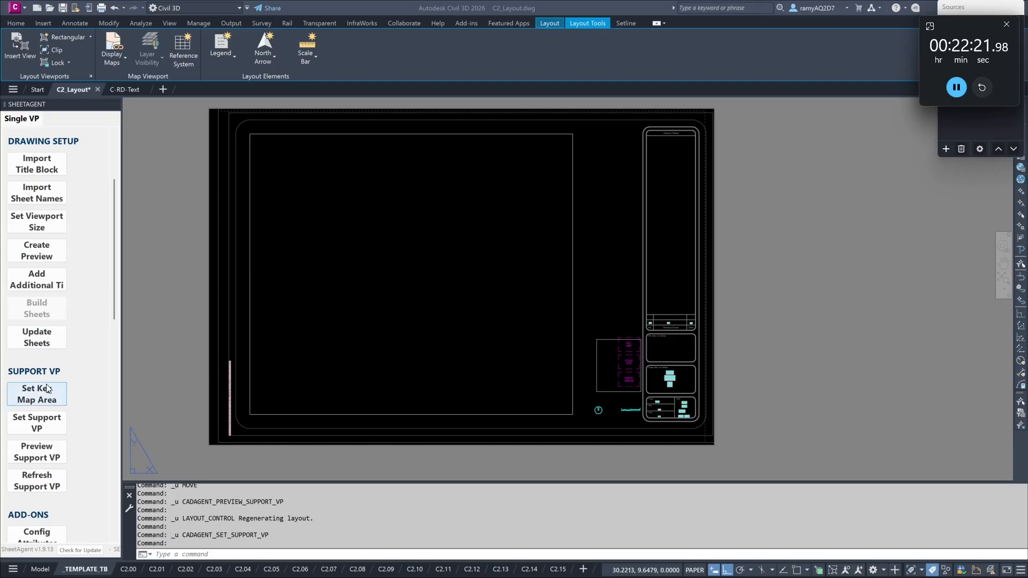
left_click(153, 371)
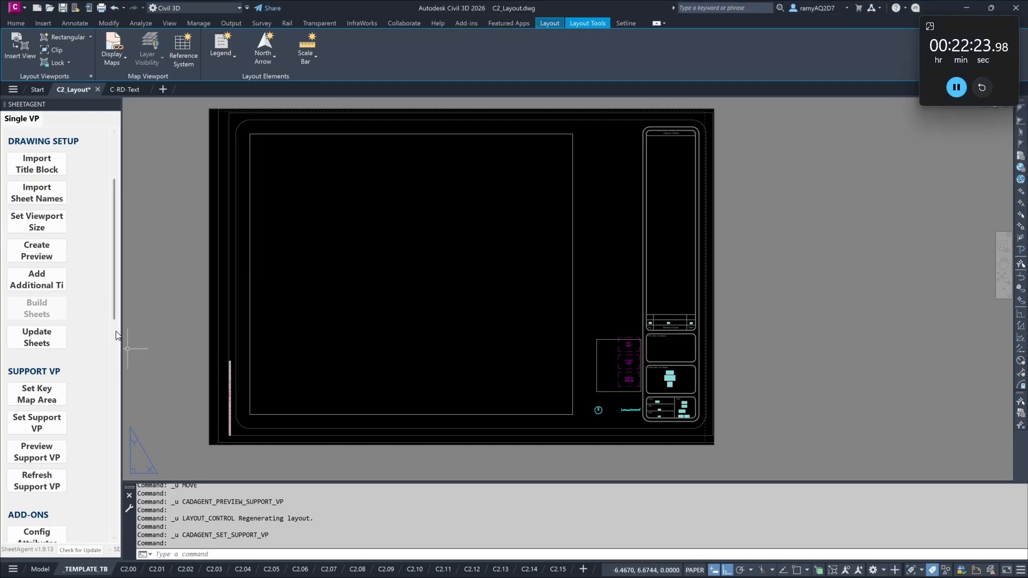
left_click_drag(122, 329, 173, 329)
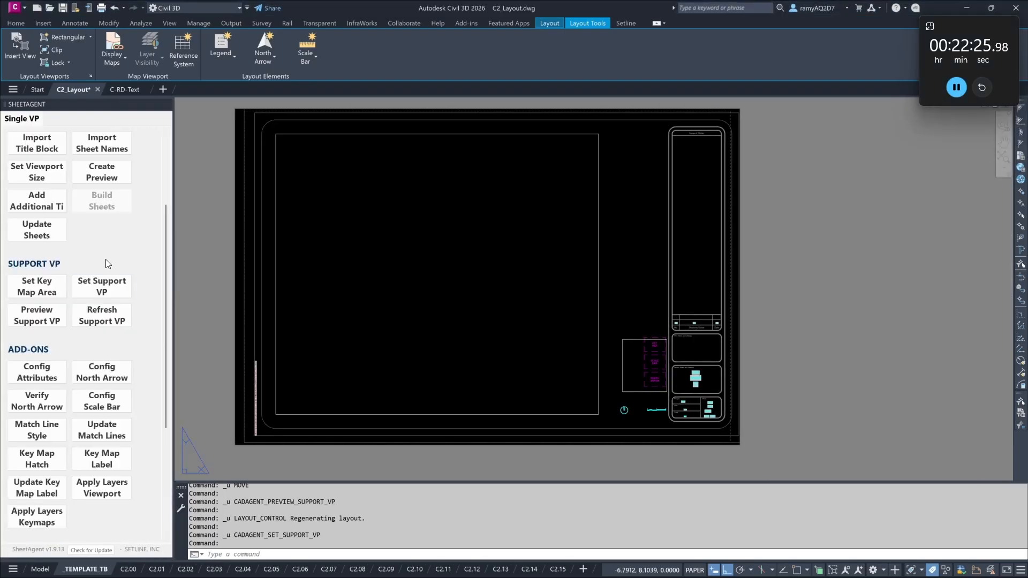
Step: Define a support viewport named Legend on the template, drawn about 4.58 x 8.73 between the main viewport and the title block
left_click_drag(171, 253, 161, 253)
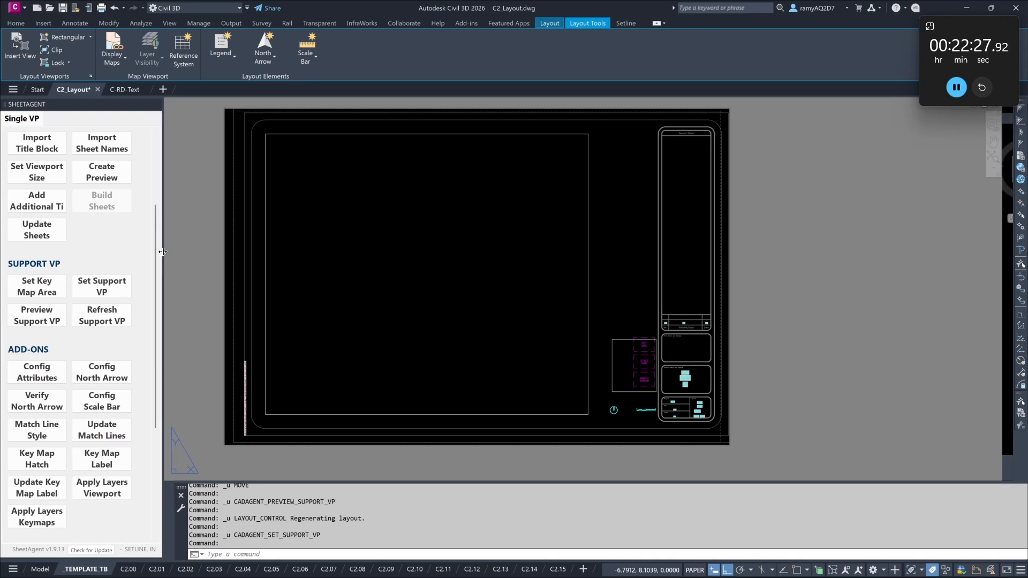
left_click(89, 287)
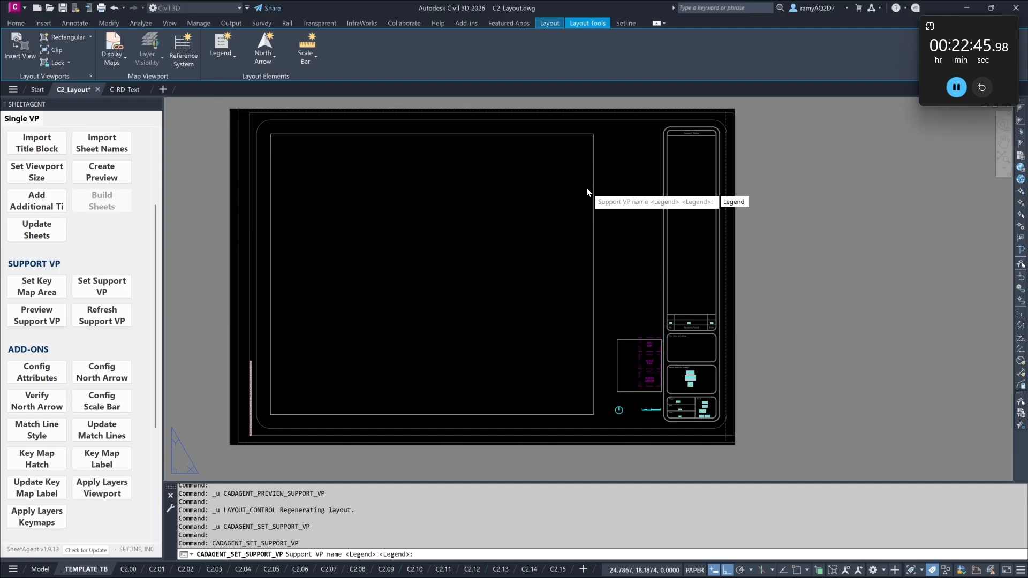
key("Return")
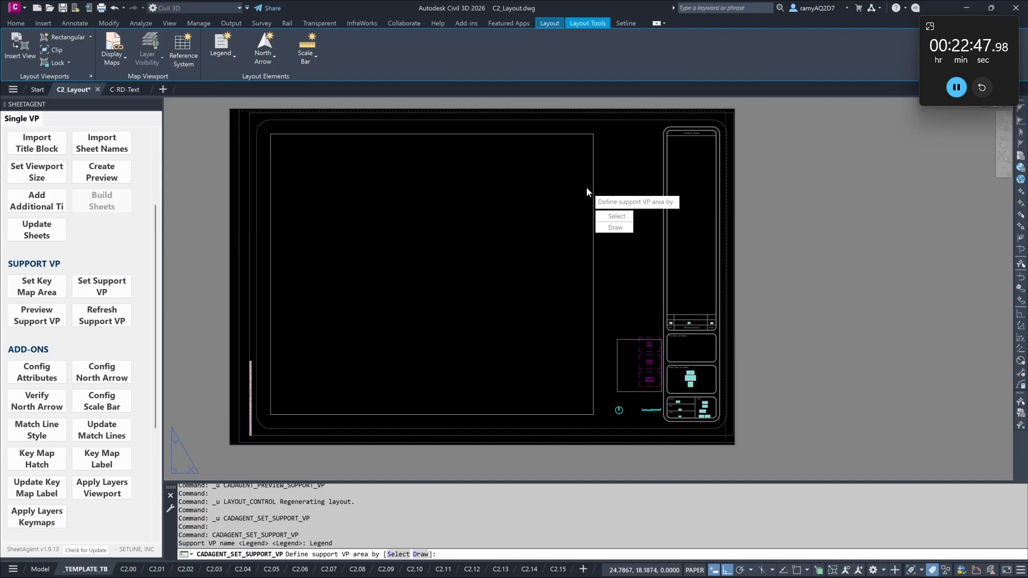
left_click(621, 229)
left_click(596, 134)
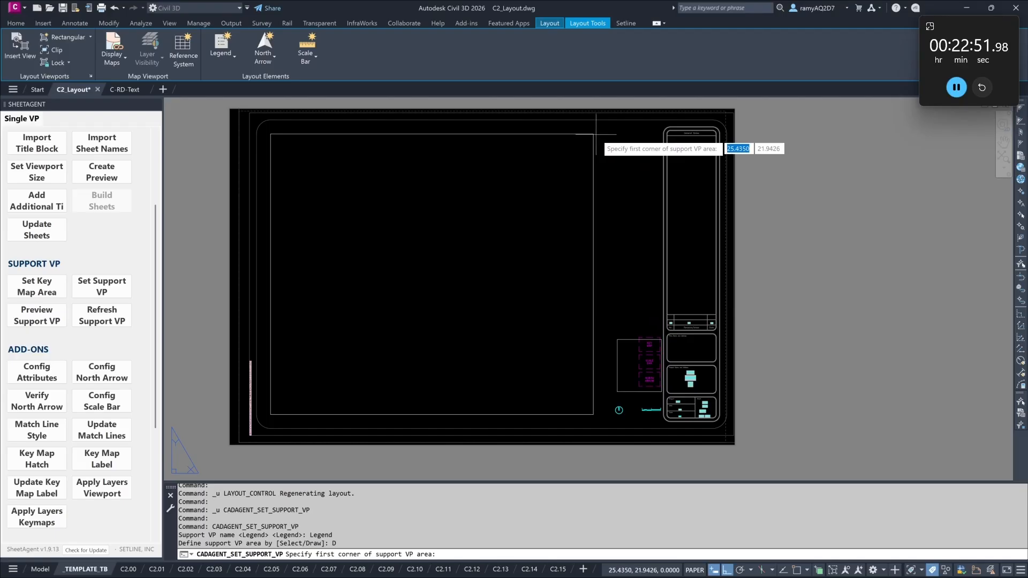
left_click(660, 256)
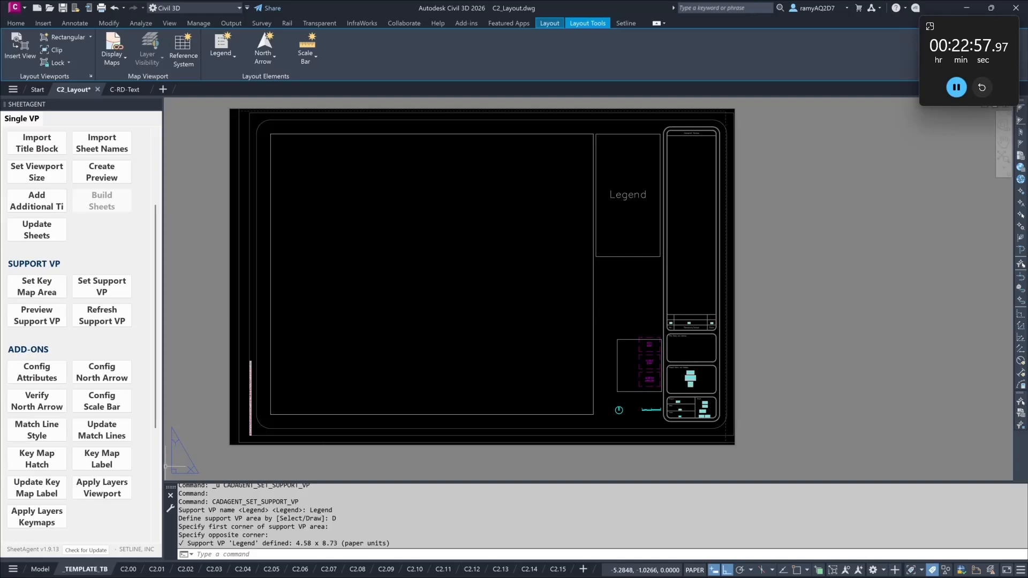
Step: In model space, place a preview of the Legend support viewport at scale 10 in the empty area between the tiles and the legend tables
left_click(41, 571)
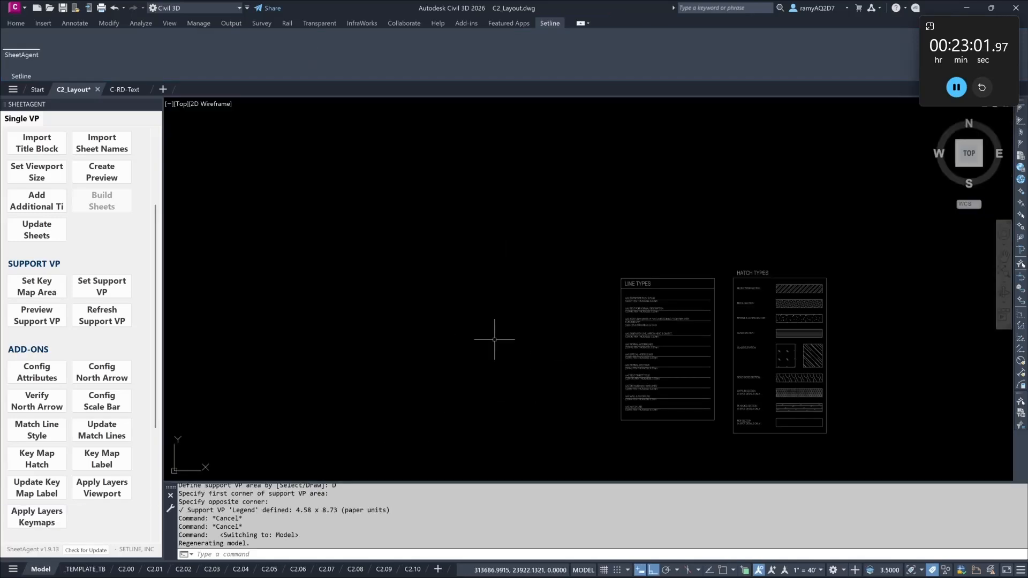
scroll(494, 339, "down", 5)
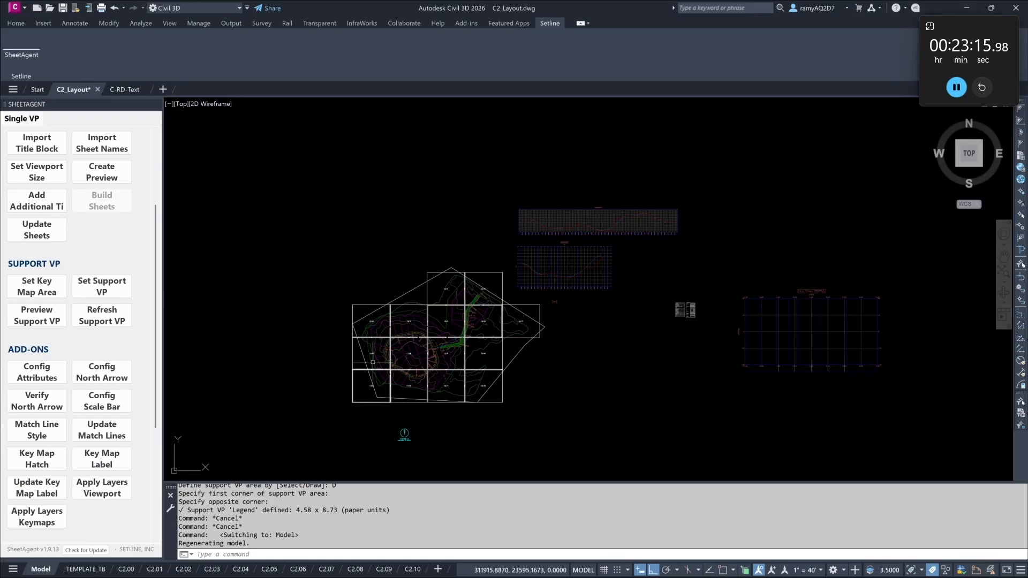
scroll(685, 306, "up", 4)
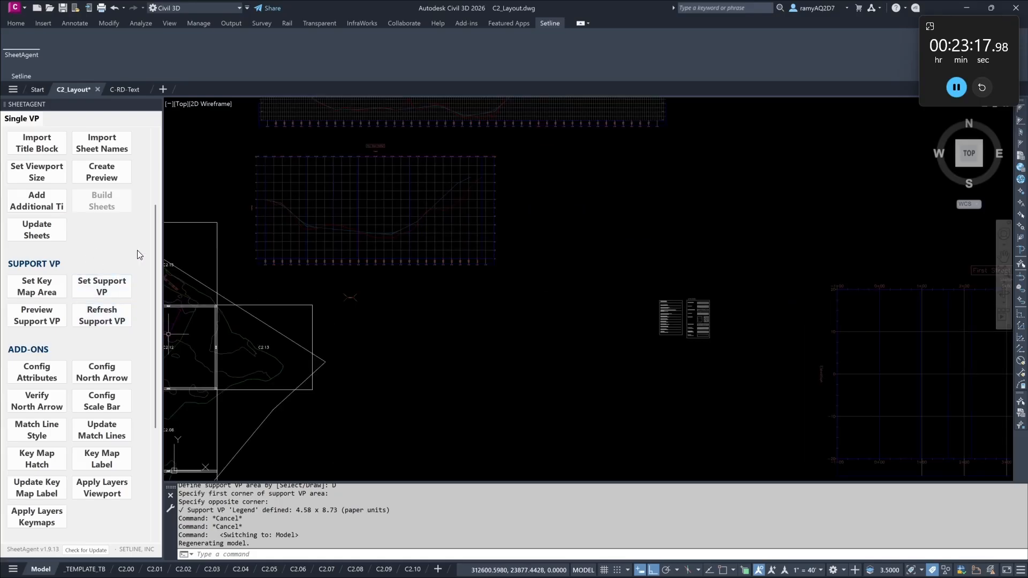
left_click(44, 321)
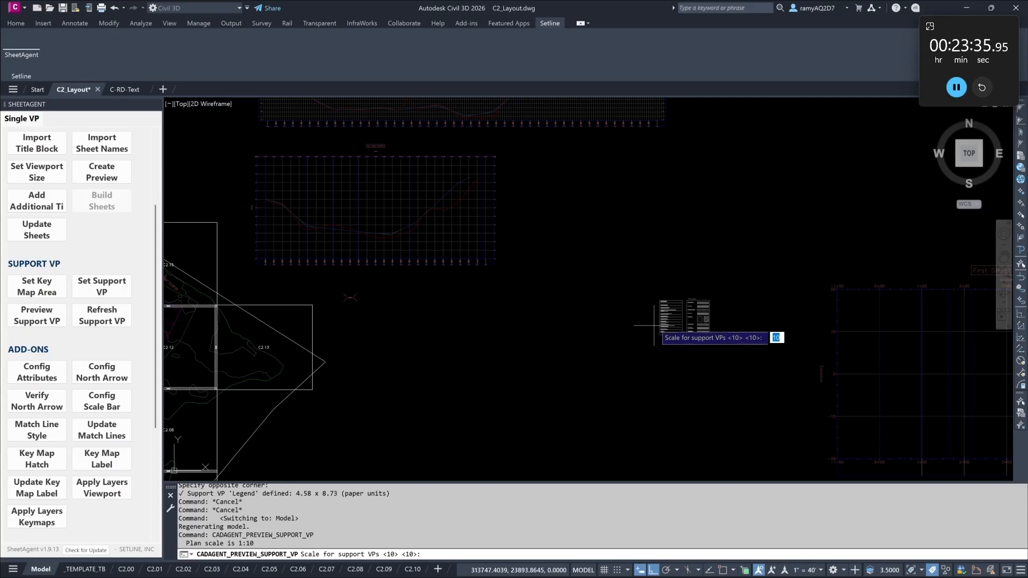
key("Return")
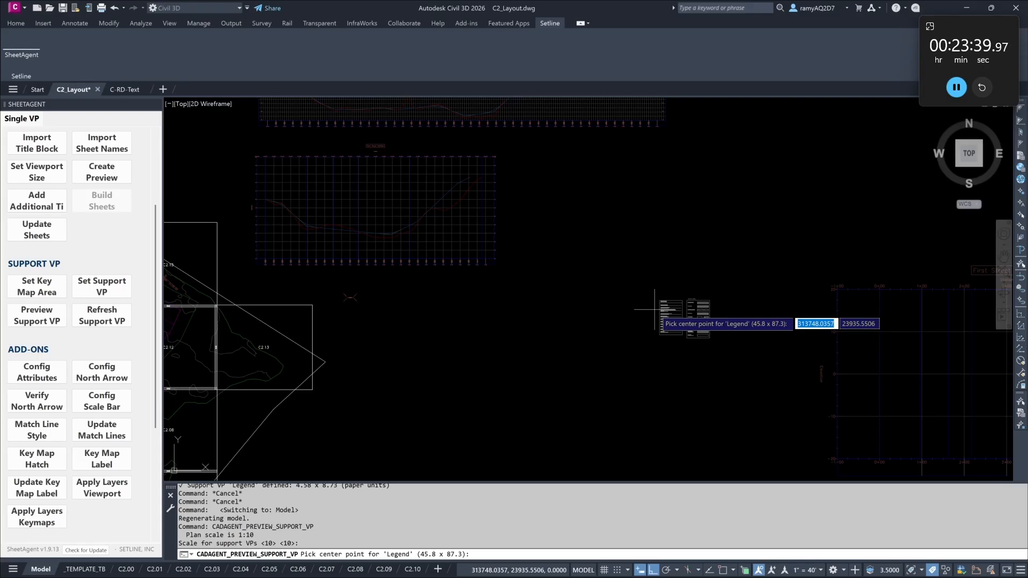
scroll(655, 309, "up", 2)
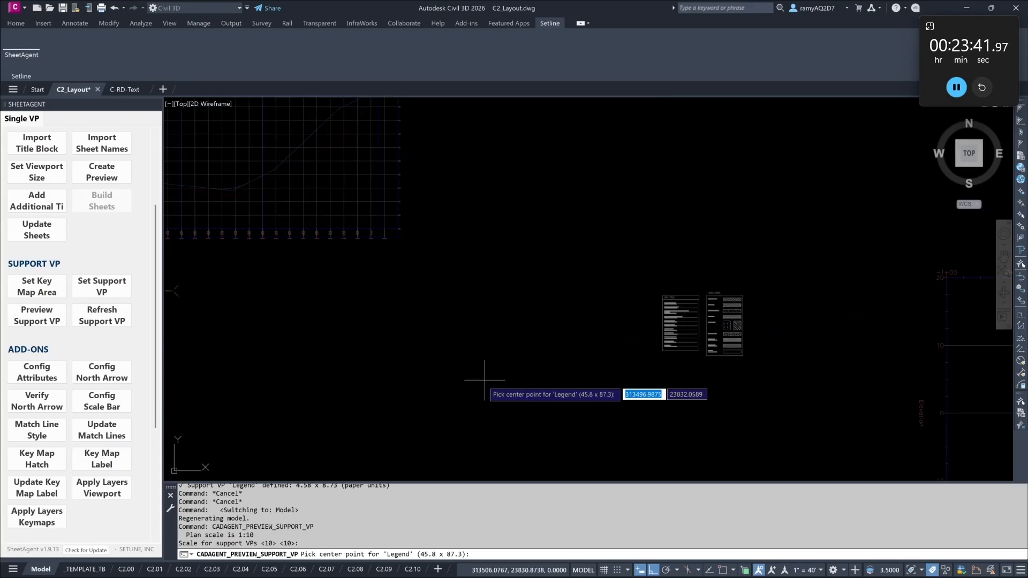
left_click(334, 326)
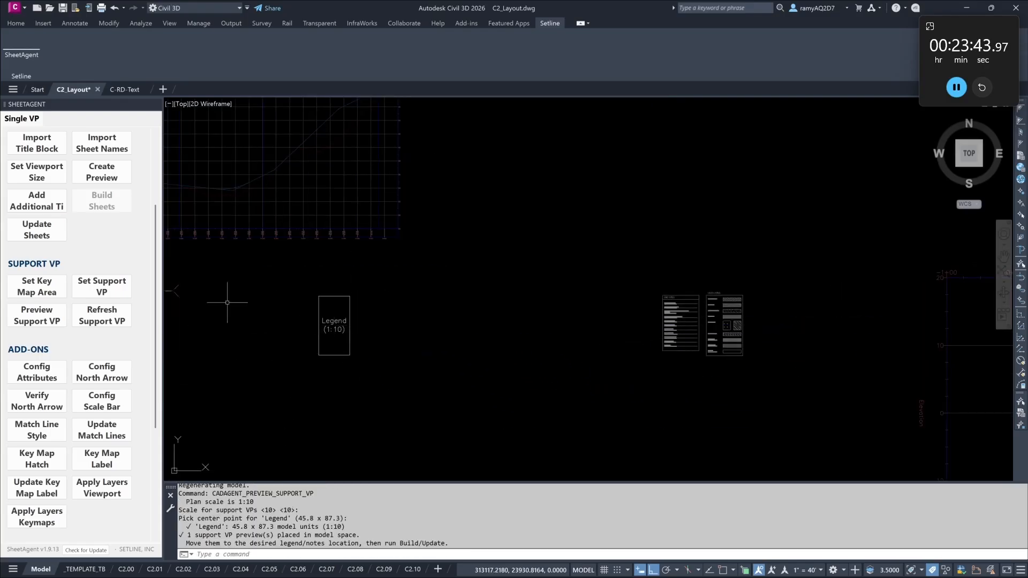
Step: Move the Legend preview frame and its label horizontally onto the LINE TYPES table
scroll(603, 326, "down", 6)
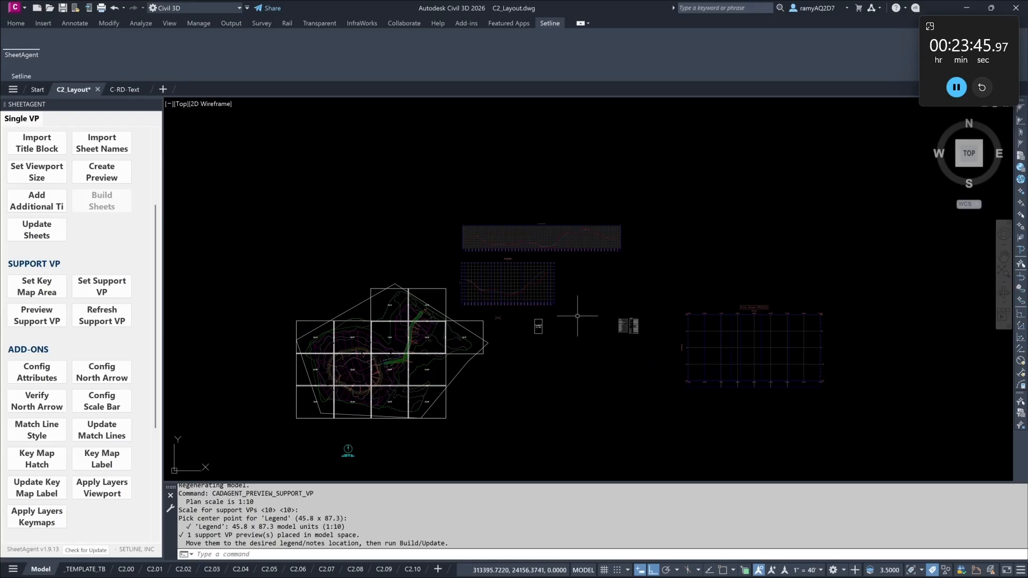
type("m")
key("Return")
scroll(569, 355, "up", 5)
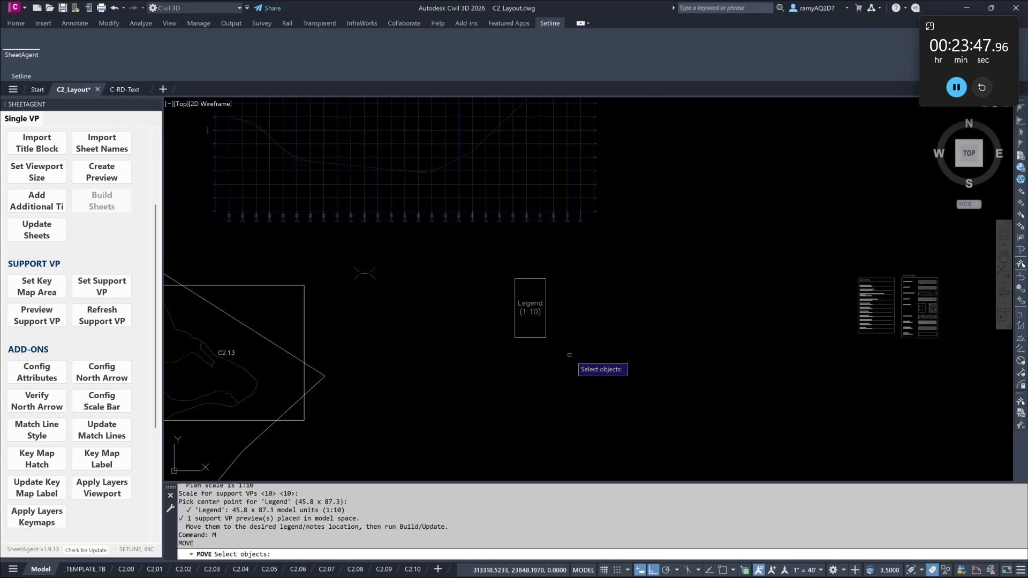
left_click(569, 355)
left_click(485, 257)
key("Return")
left_click(487, 373)
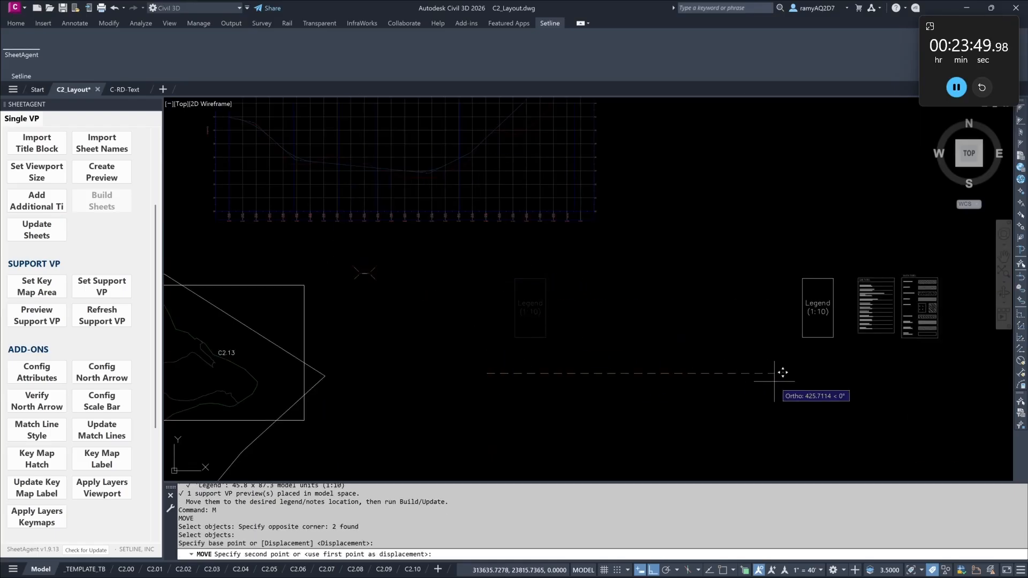
left_click(828, 389)
Step: Turn off Ortho and move only the Legend frame so its upper-left corner matches that of the LINE TYPES table
key("F8")
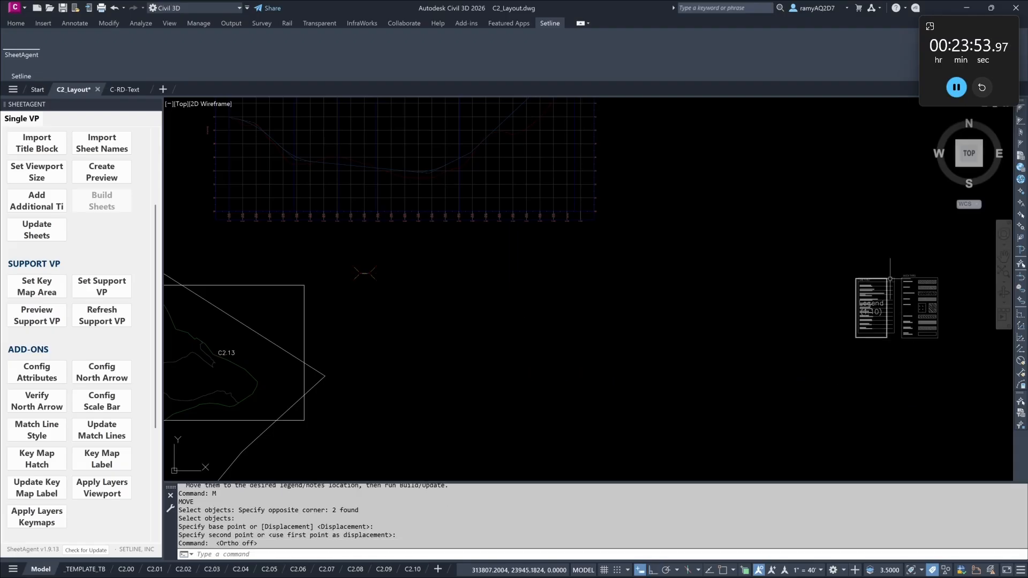
scroll(890, 278, "up", 6)
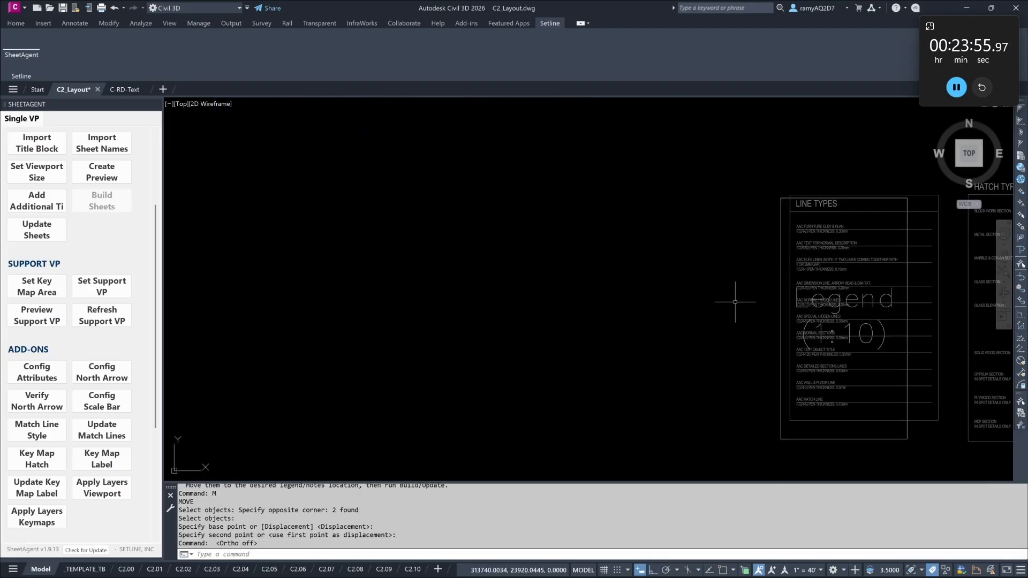
key("Escape")
key("Escape")
type("M")
key("Return")
left_click(835, 453)
left_click(809, 429)
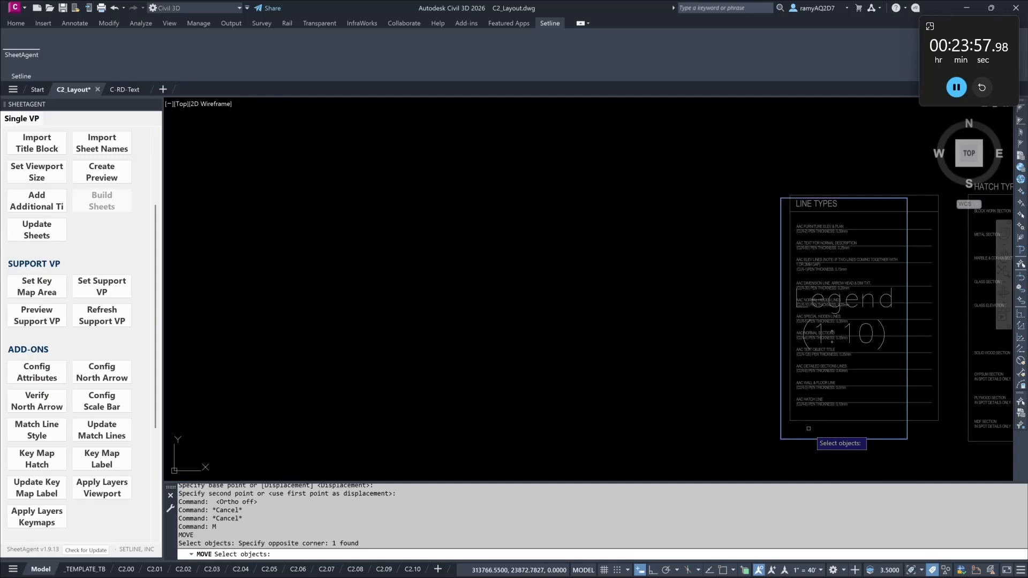
key("Return")
left_click(740, 432)
left_click(748, 435)
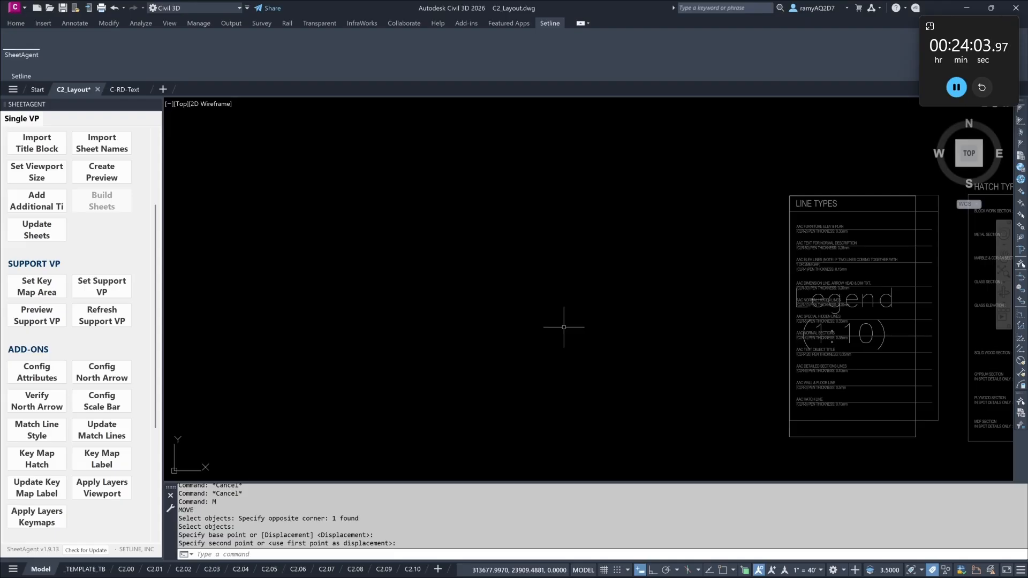
Step: Update the sheets with the placed Legend support viewport and return to model space
scroll(558, 323, "down", 5)
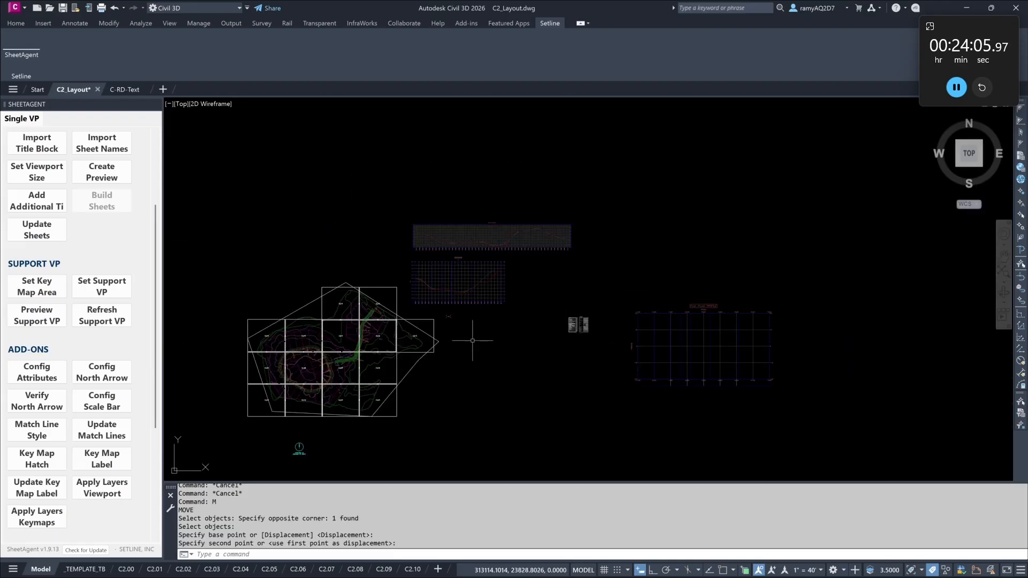
left_click(36, 235)
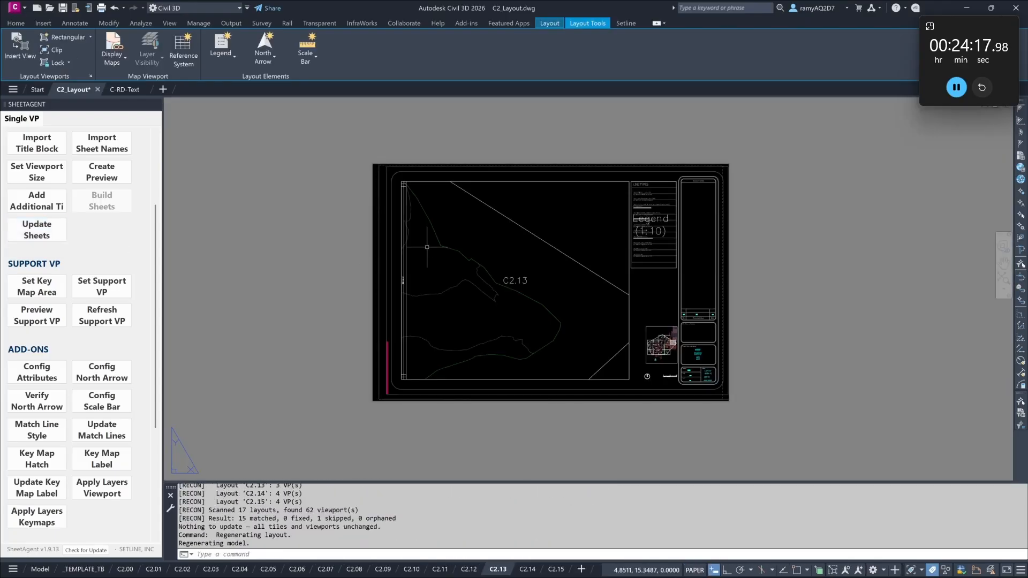
left_click(40, 569)
Step: Stretch the lower edge of the Legend frame to the bottom border of the LINE TYPES table using the perpendicular snap
scroll(573, 325, "up", 10)
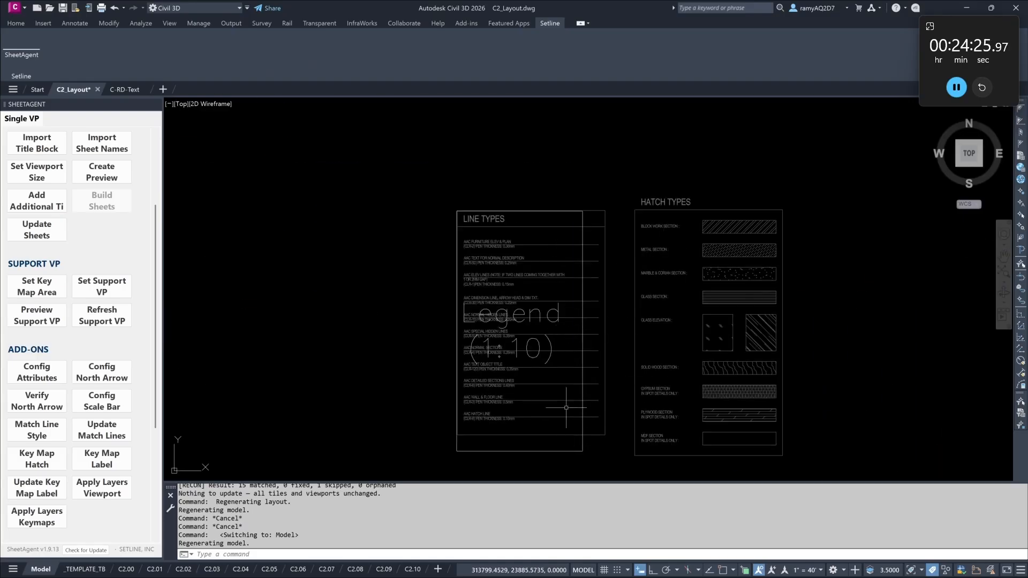
left_click(563, 442)
left_click(523, 453)
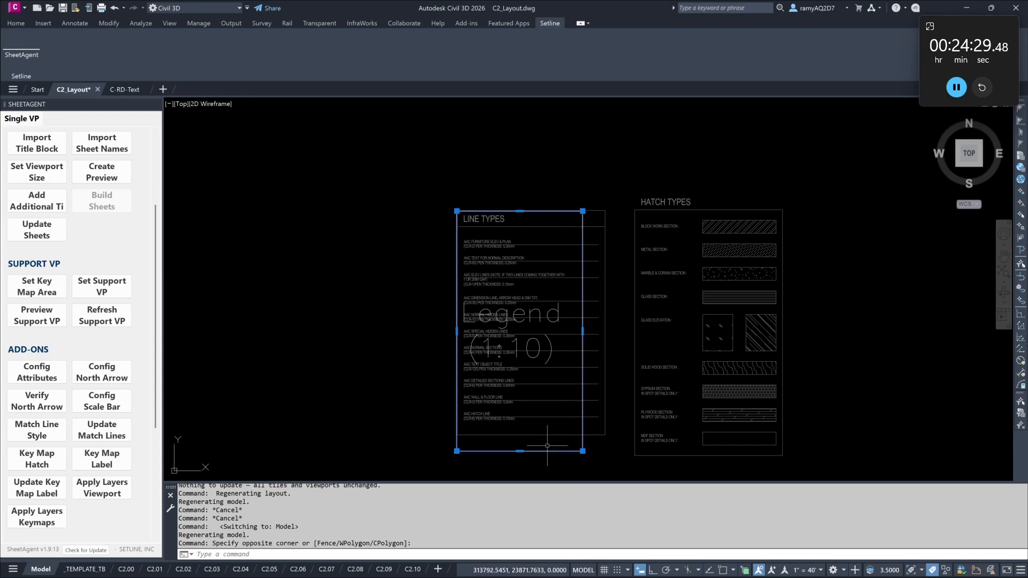
left_click(519, 452)
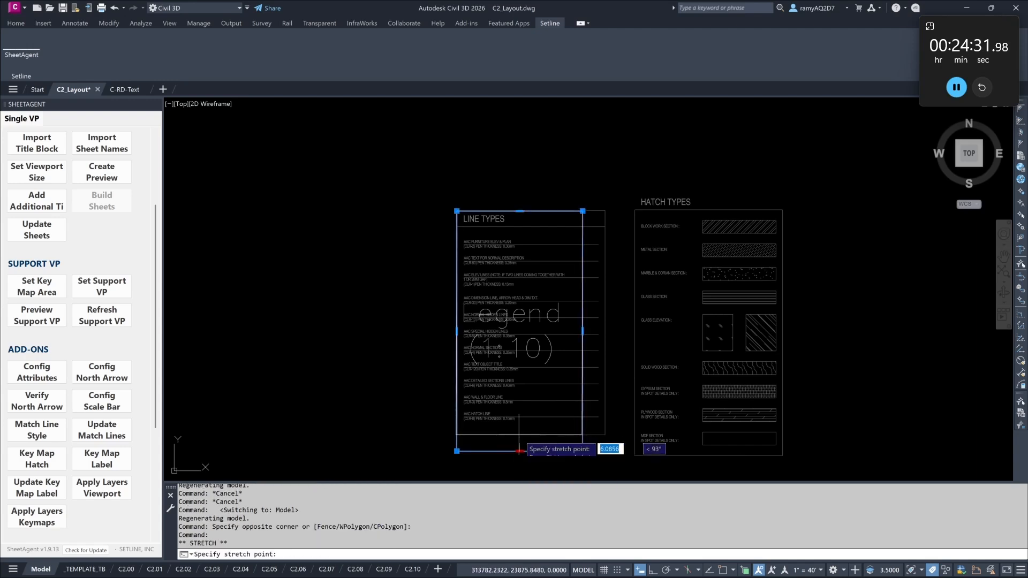
type("per")
key("Return")
left_click(519, 435)
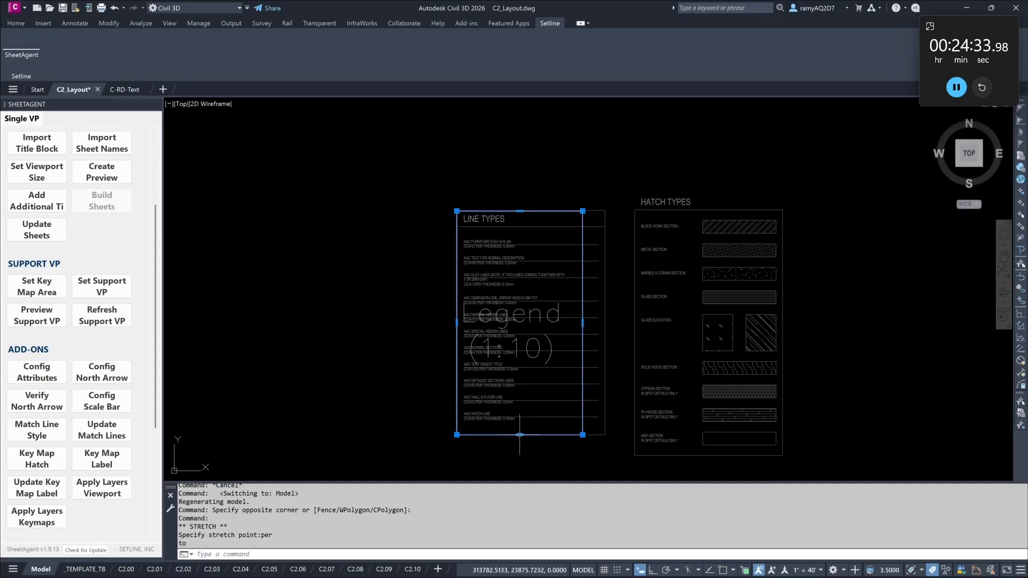
Step: Stretch the right edge of the Legend frame to the table's right border using the perpendicular snap
left_click(583, 323)
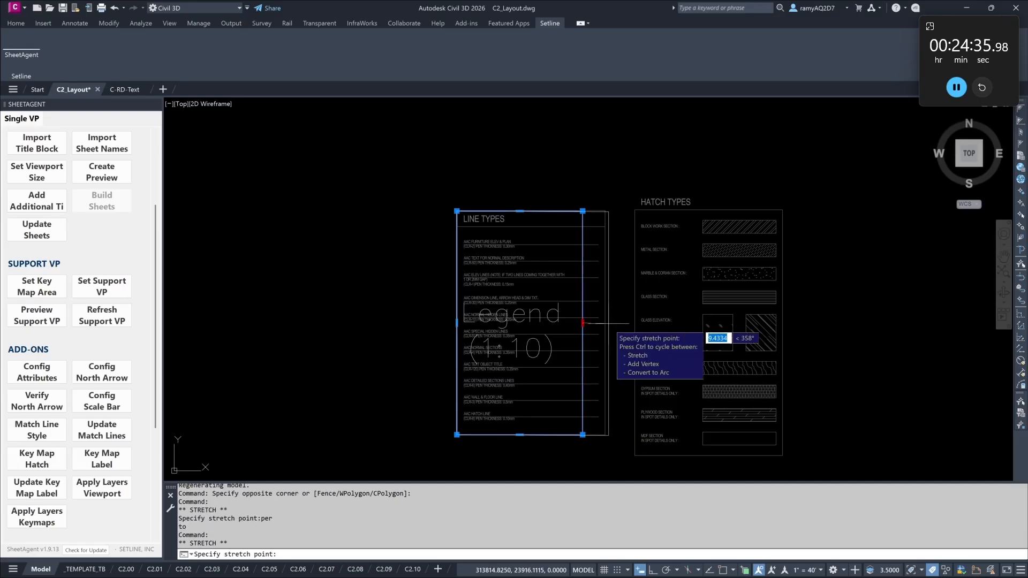
type("per")
key("Return")
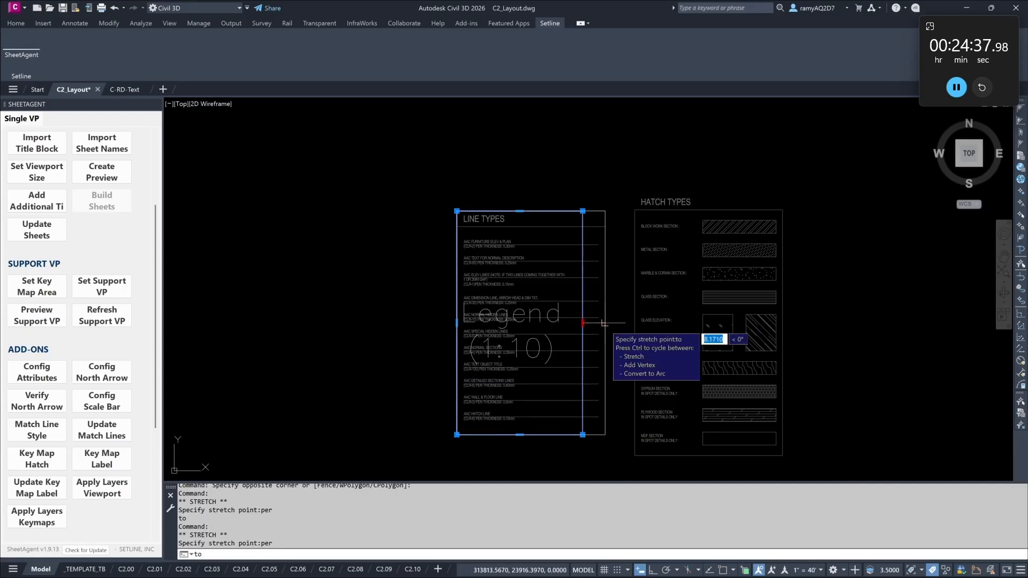
key("Escape")
key("Escape")
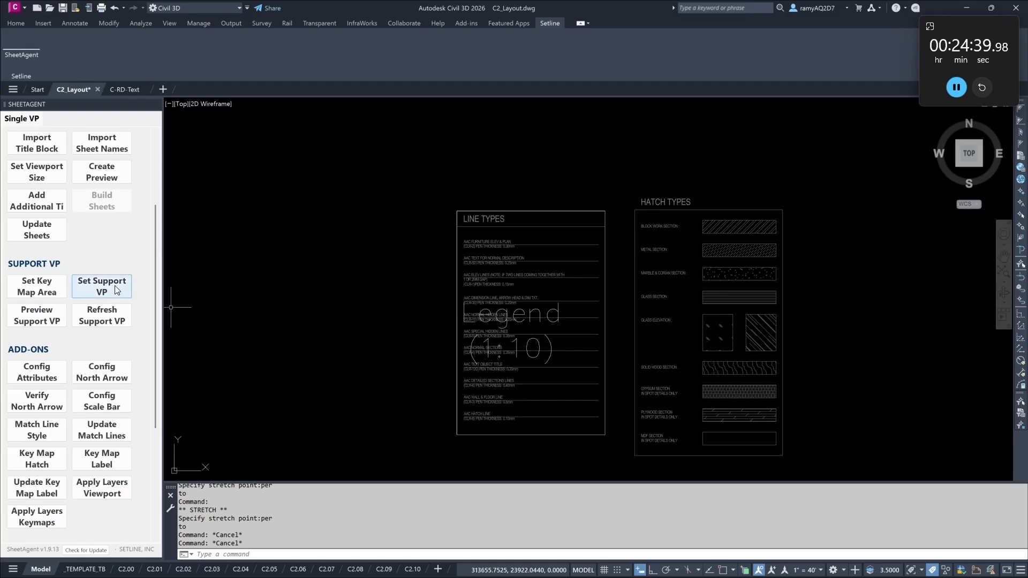
Step: Run the sheet update with the resized Legend frame
scroll(116, 291, "up", 5)
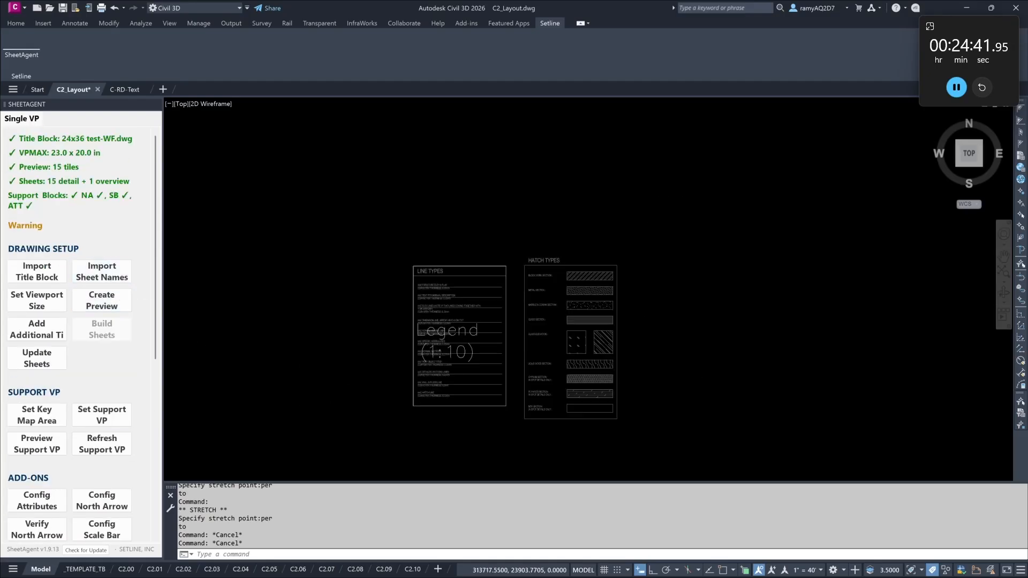
scroll(460, 326, "down", 8)
key("Escape")
key("Escape")
key("Escape")
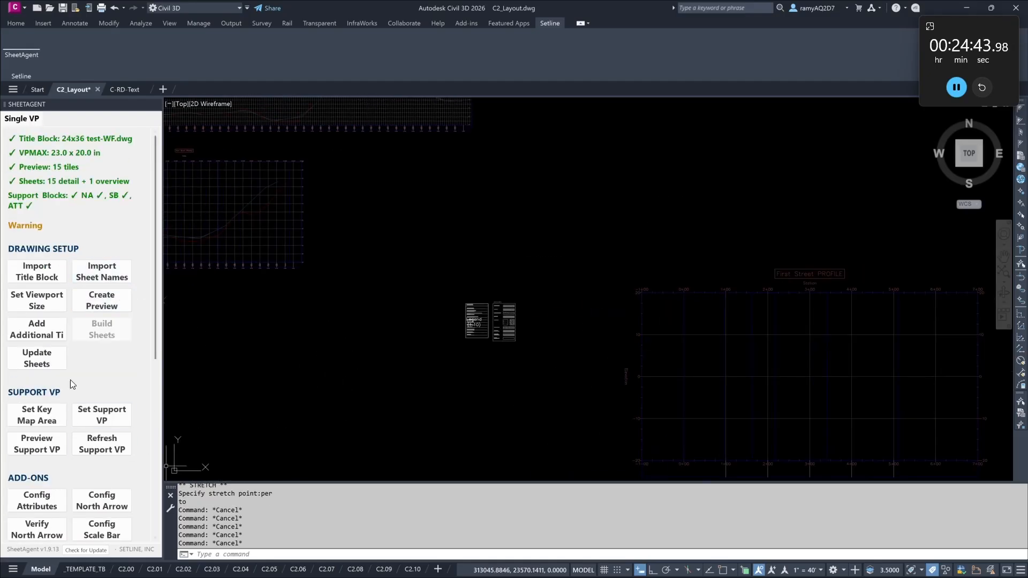
left_click(46, 365)
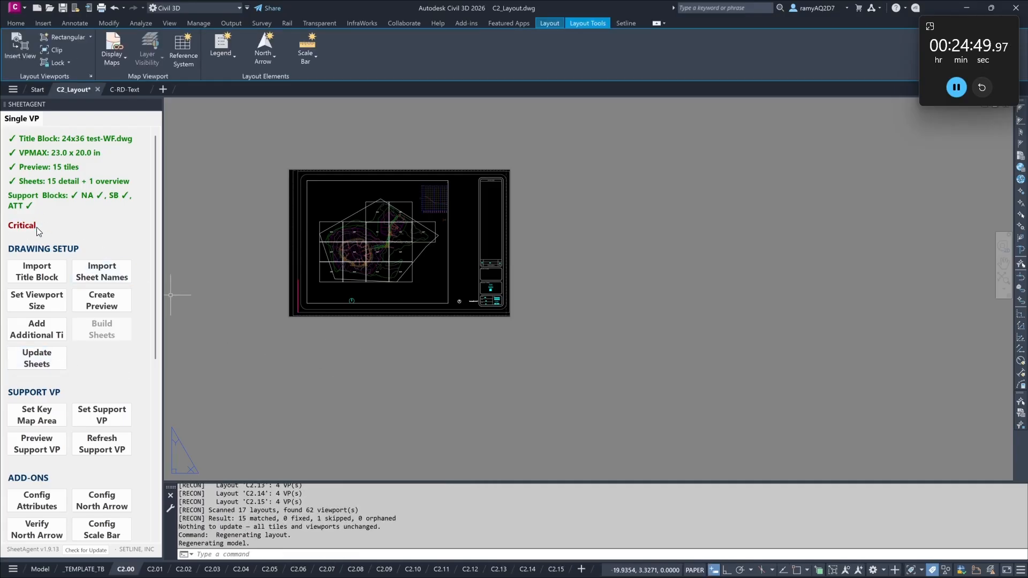
Step: Review the SheetAgent health report for the critical Legend issue and close the report
scroll(43, 229, "down", 6)
left_click(102, 493)
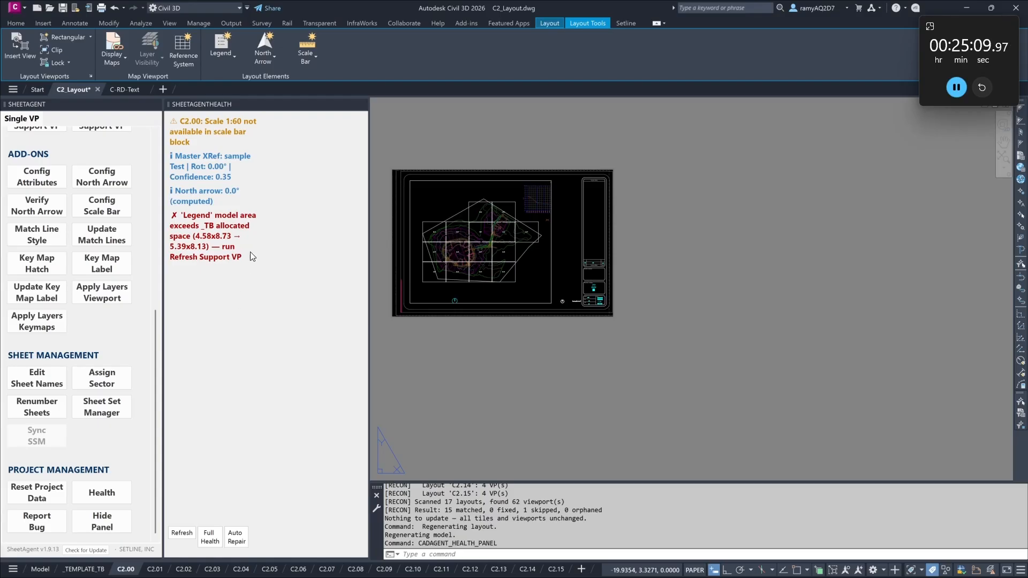
scroll(83, 353, "up", 5)
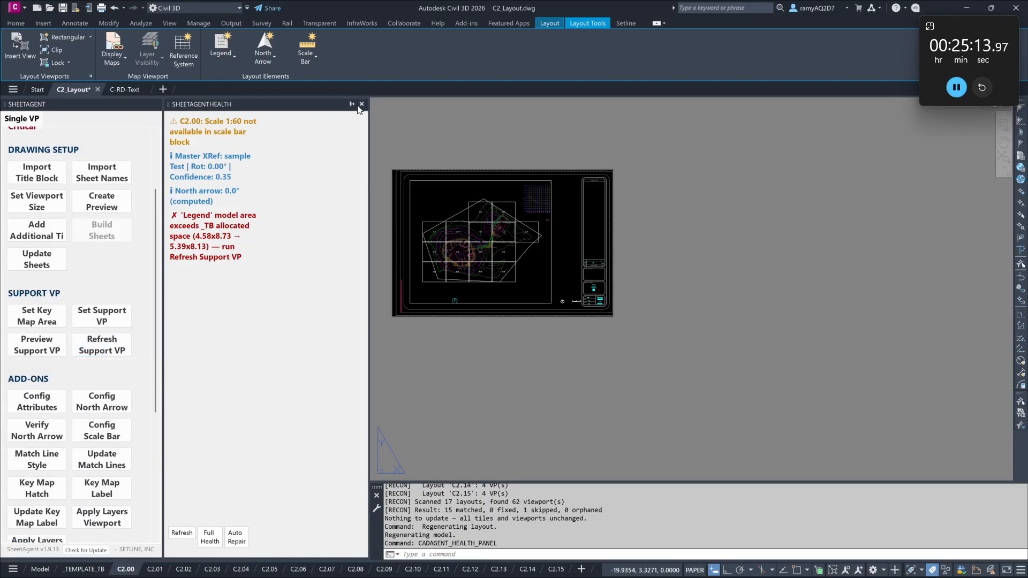
left_click(361, 104)
Step: Refresh the Legend support viewport from model space, keeping the 1:10 scale, switching to _TB and using the new 5.39x8.13 size
left_click(40, 569)
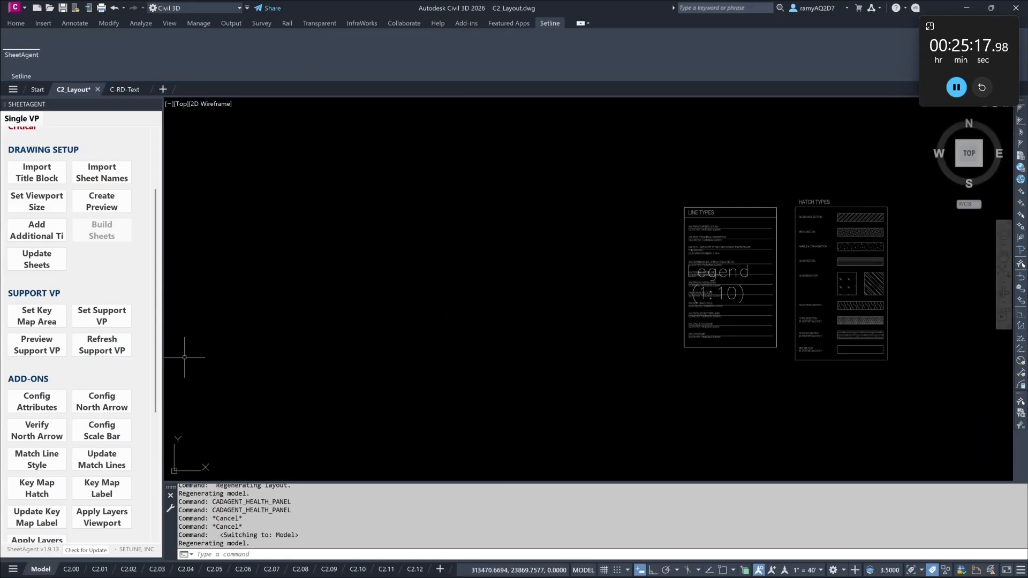
left_click(112, 353)
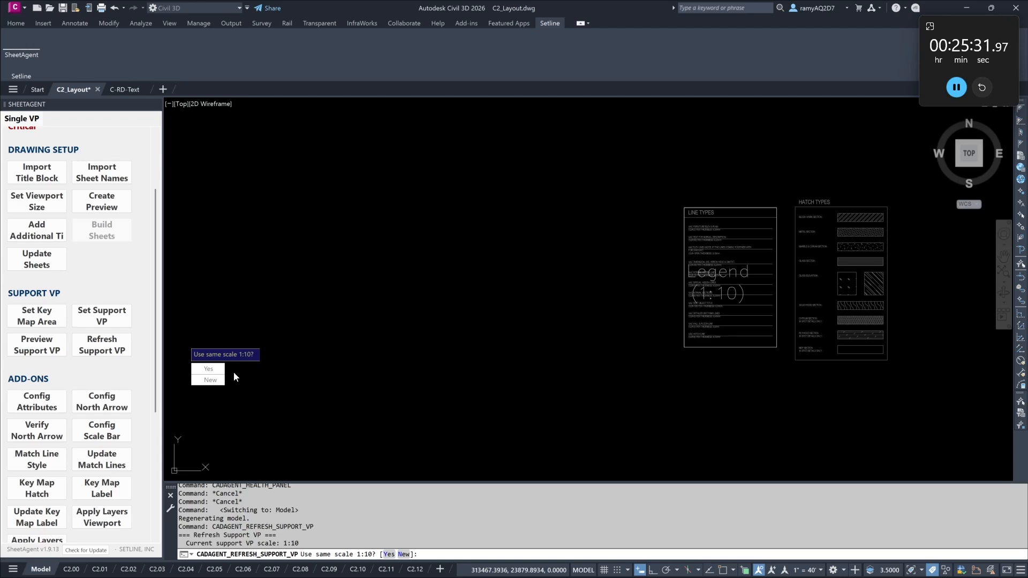
left_click(217, 375)
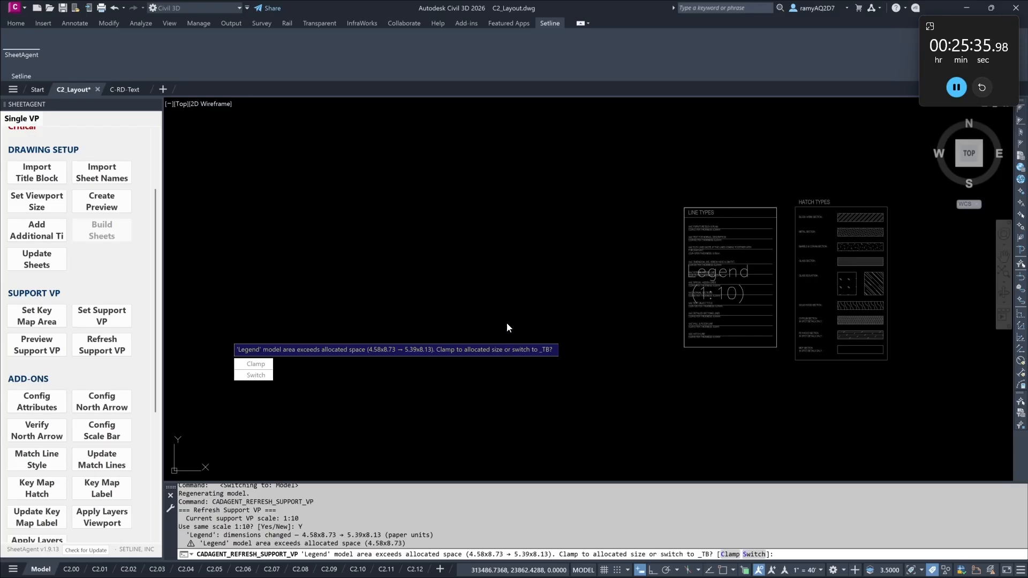
left_click(264, 375)
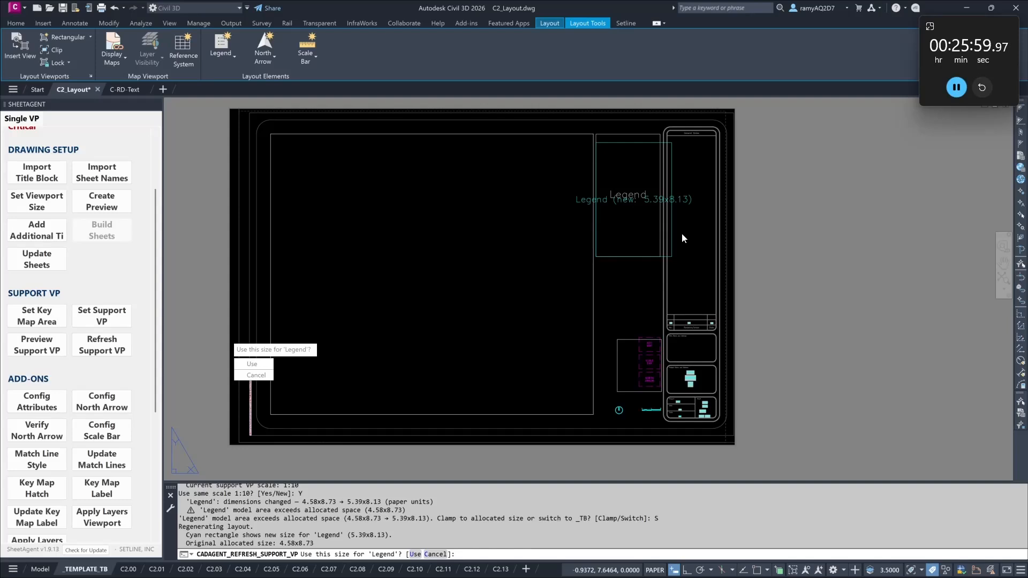
left_click(265, 368)
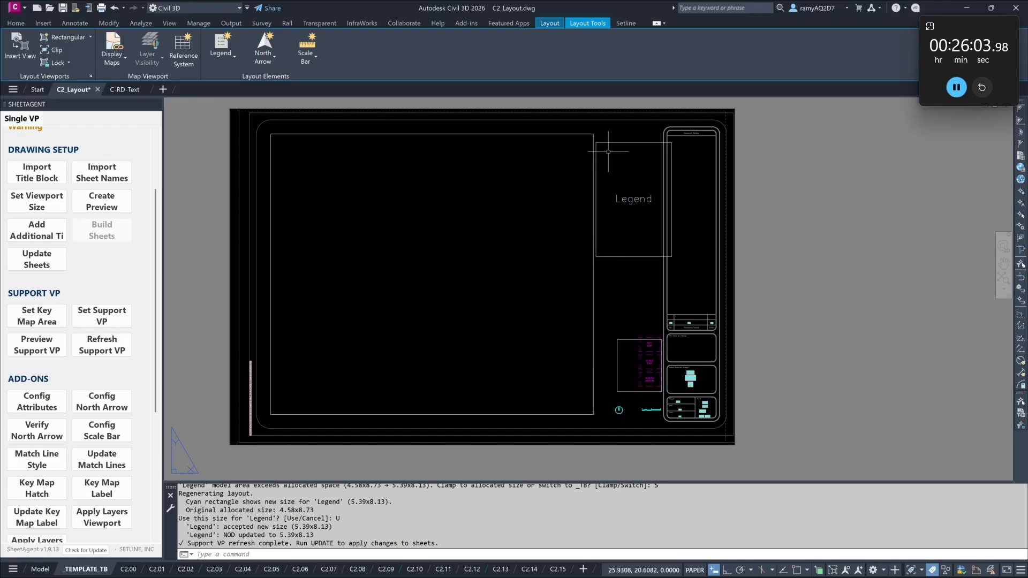
Step: Move the Legend frame and its label on _TEMPLATE_TB left so that the frame clears the title block column
type("m")
key("Return")
left_click(631, 266)
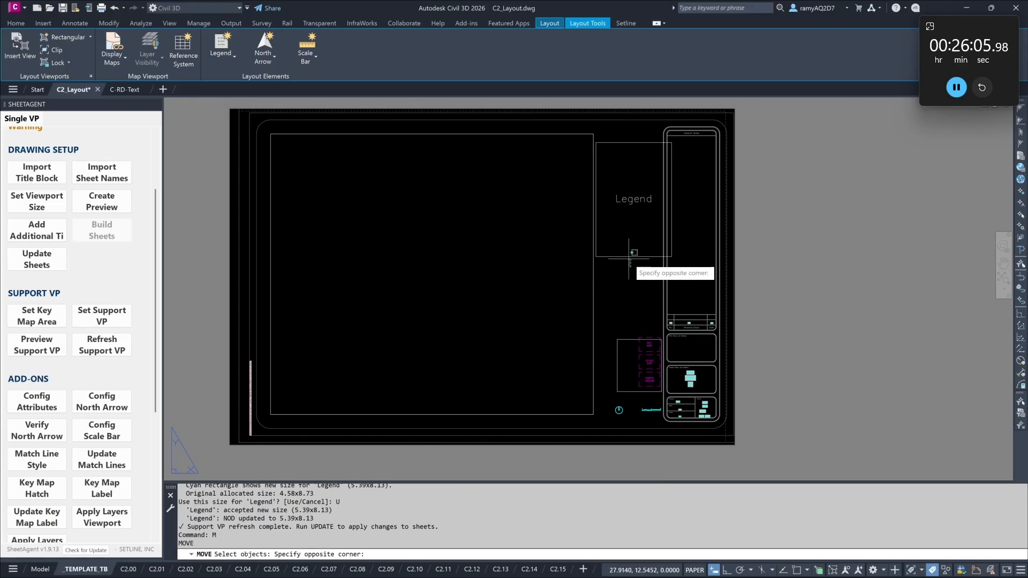
left_click(624, 142)
key("Return")
left_click(623, 268)
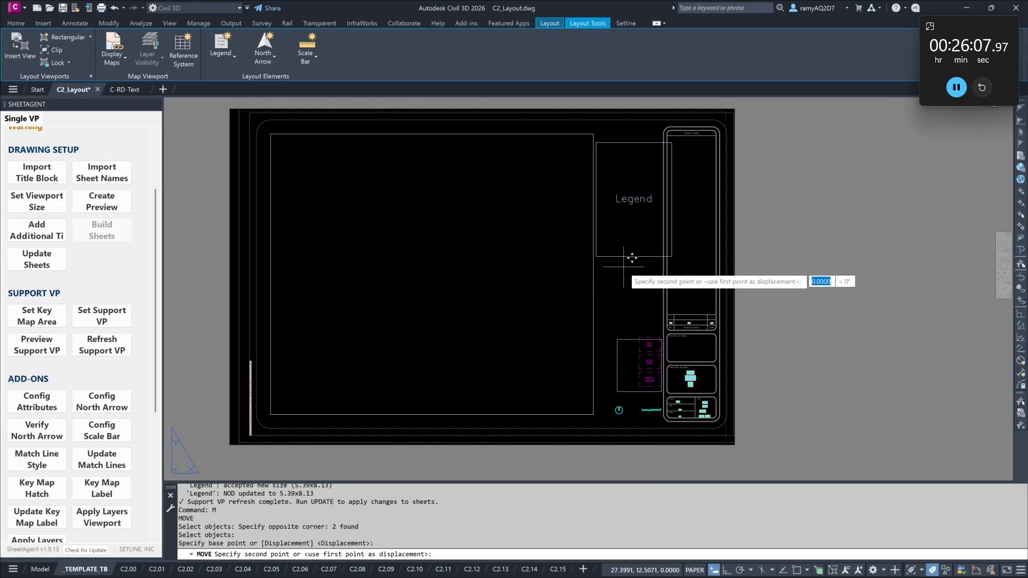
scroll(624, 267, "up", 2)
scroll(622, 298, "down", 2)
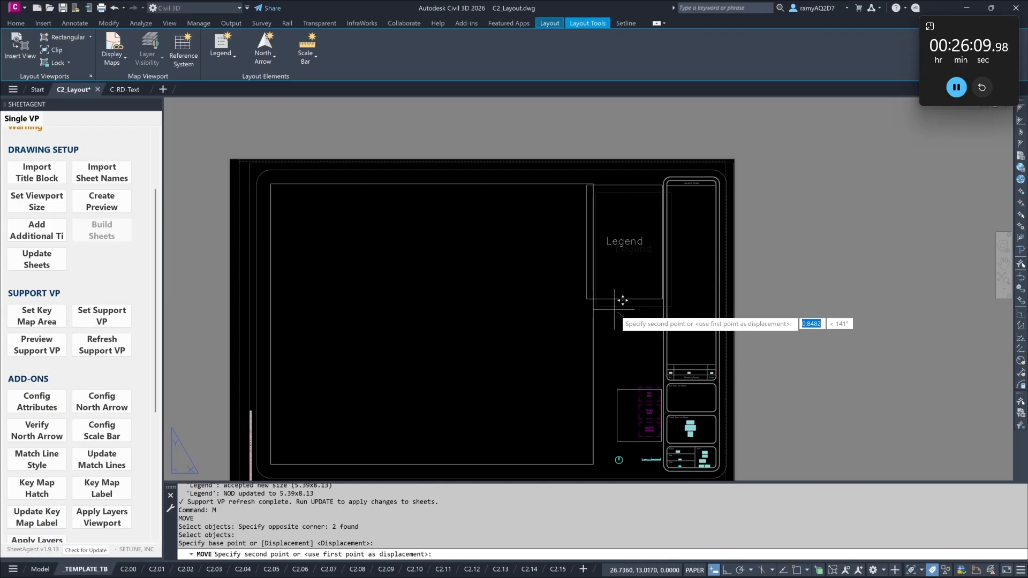
left_click(621, 299)
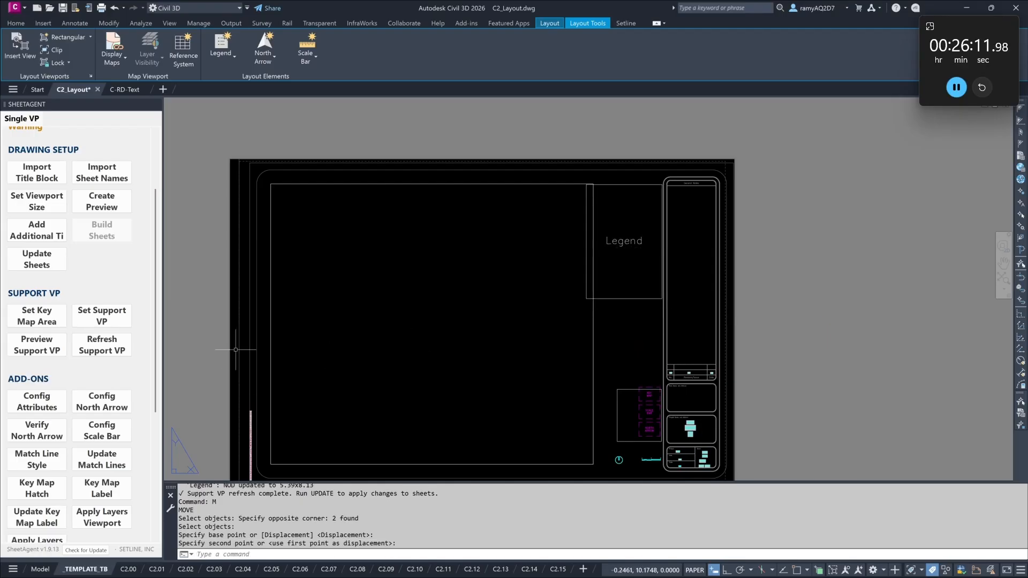
Step: Run the sheet update with the moved Legend frame and inspect the Legend viewport on sheets C2.15 and C2.14
left_click(55, 266)
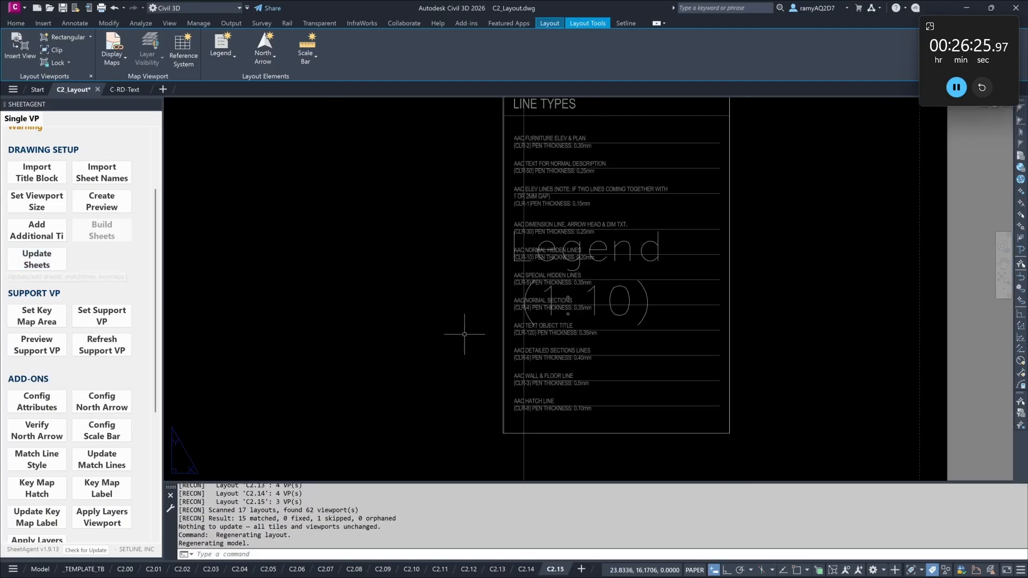
scroll(463, 331, "down", 8)
key("Escape")
key("Escape")
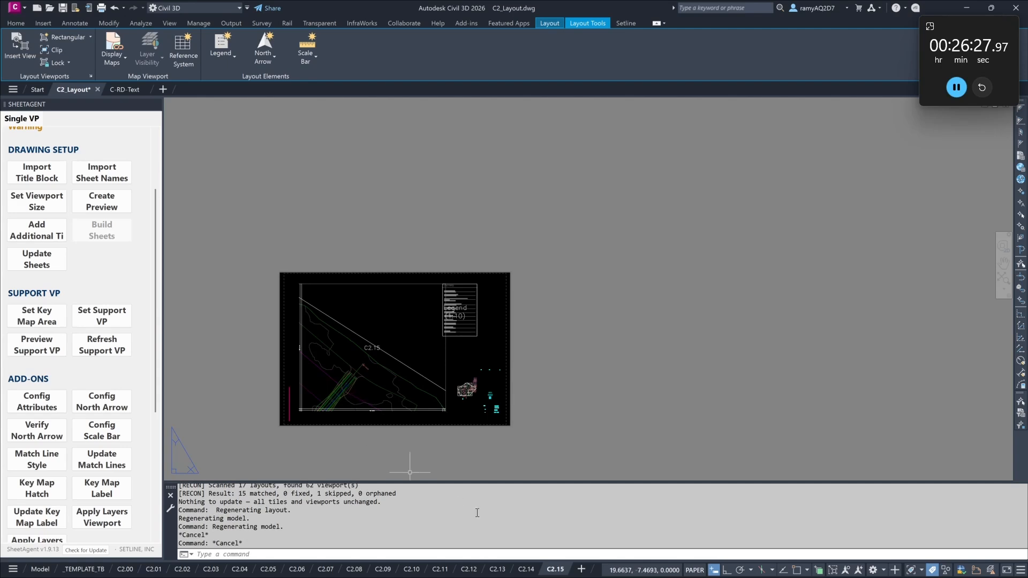
left_click(526, 569)
scroll(634, 354, "down", 6)
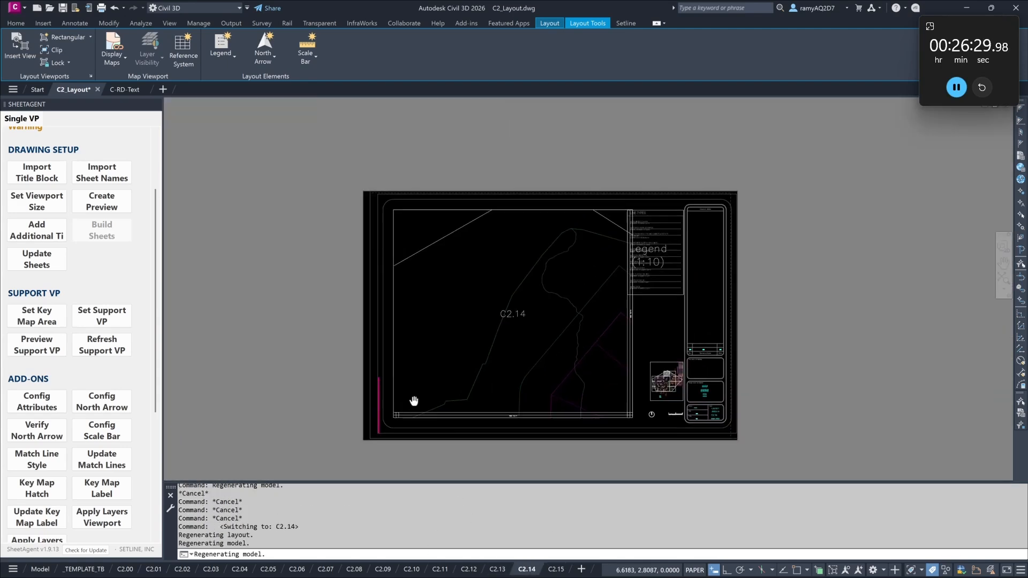
scroll(630, 258, "up", 5)
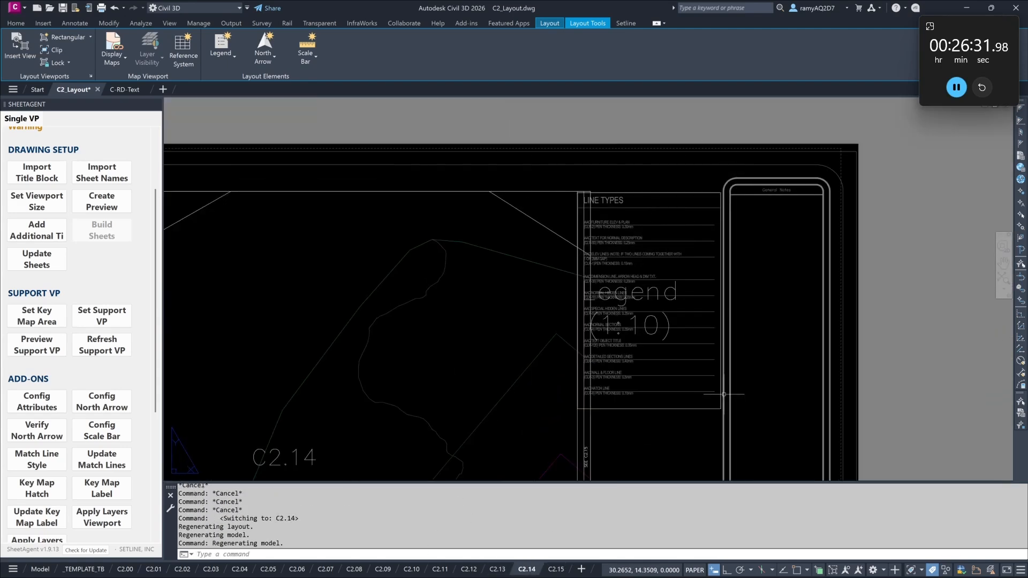
key("Escape")
key("Escape")
left_click(557, 569)
scroll(654, 340, "up", 4)
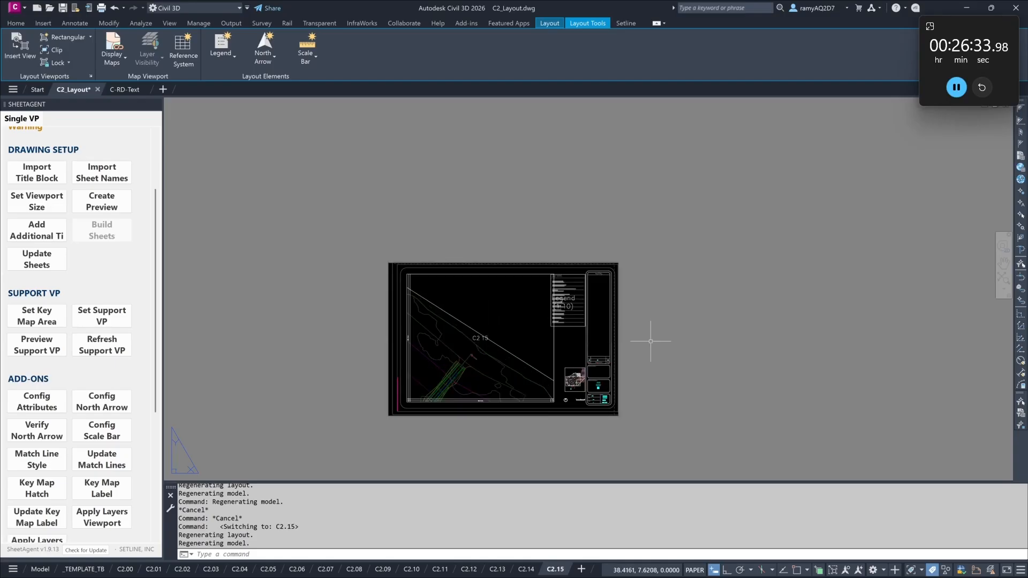
scroll(545, 287, "up", 5)
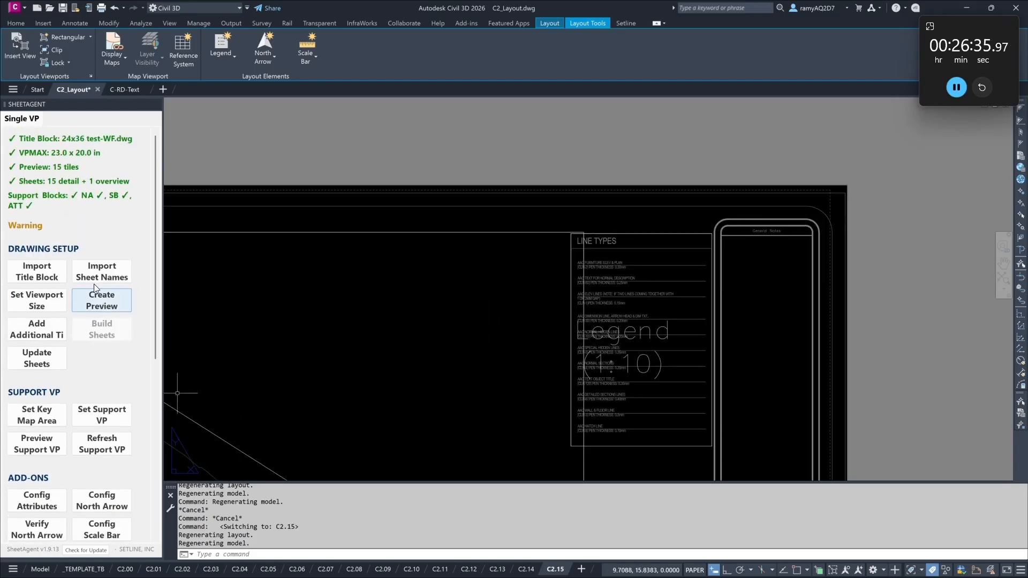
Step: Open the SheetAgent health report and check the warnings about the Legend position
scroll(63, 375, "up", 3)
scroll(70, 391, "down", 5)
scroll(93, 461, "down", 2)
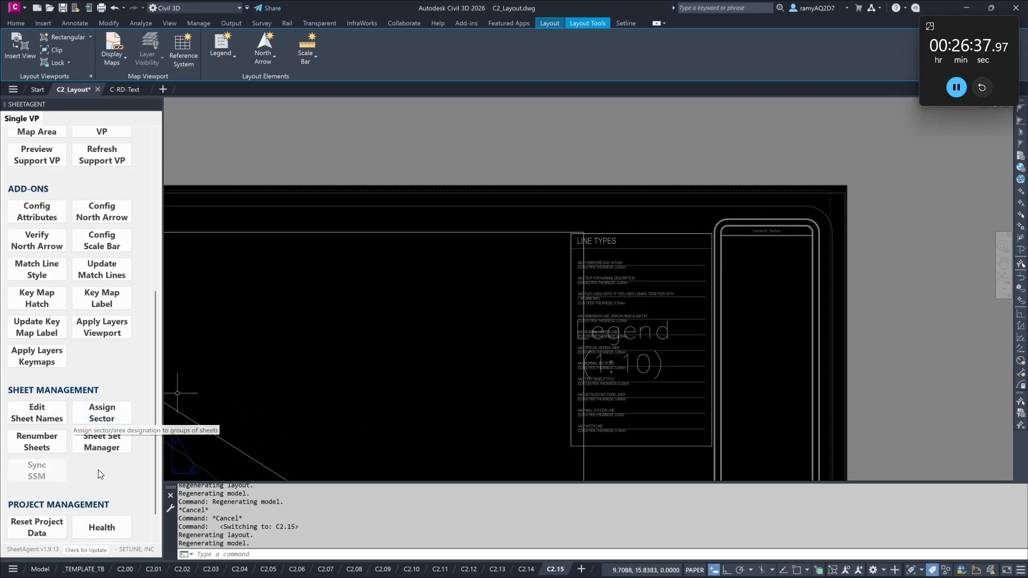
left_click(107, 527)
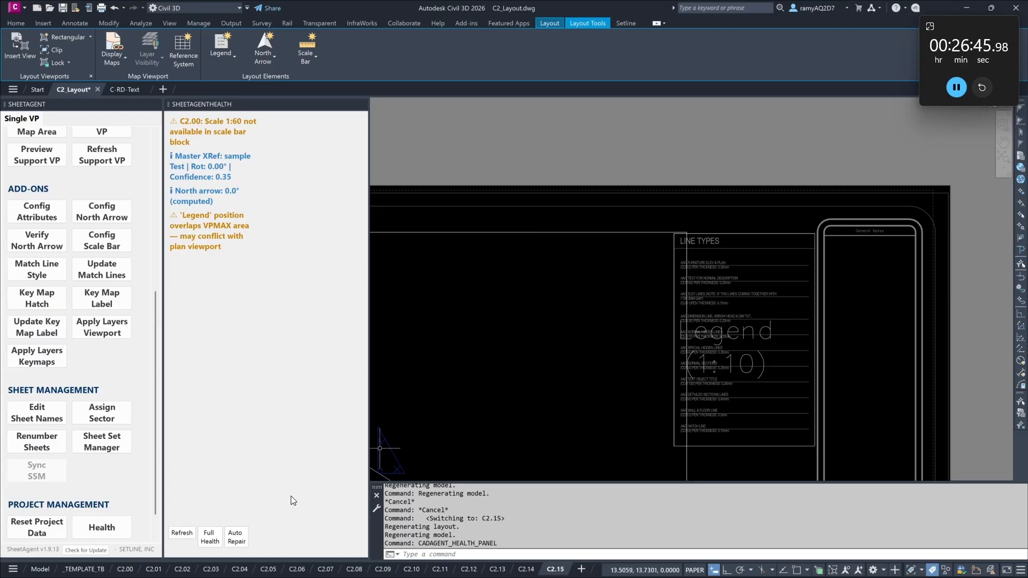
Step: Stretch the right edge of the main viewport frame on _TEMPLATE_TB inward with Ortho on, clearing the Legend frame at about 22.27 wide
left_click(84, 569)
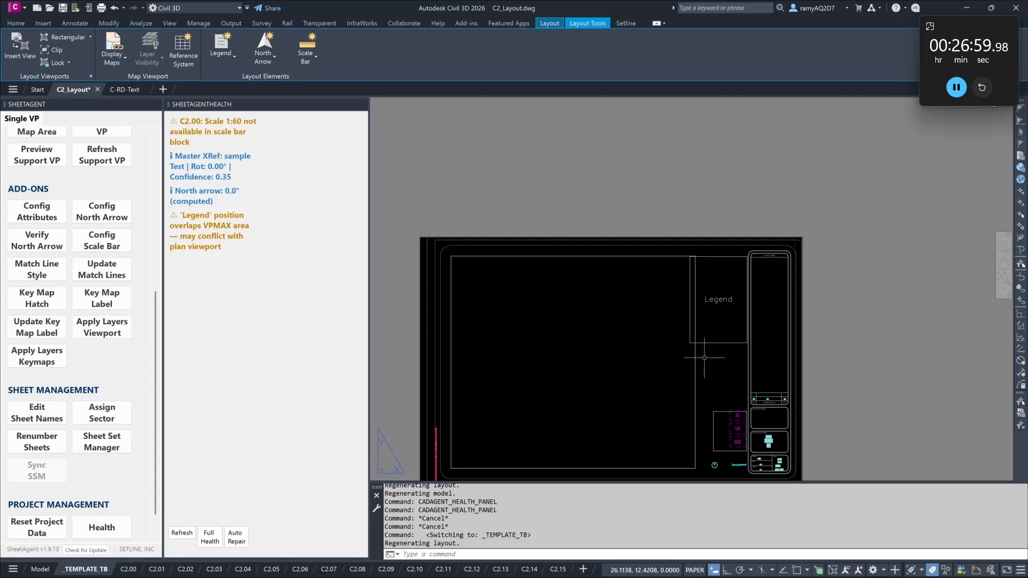
left_click(703, 381)
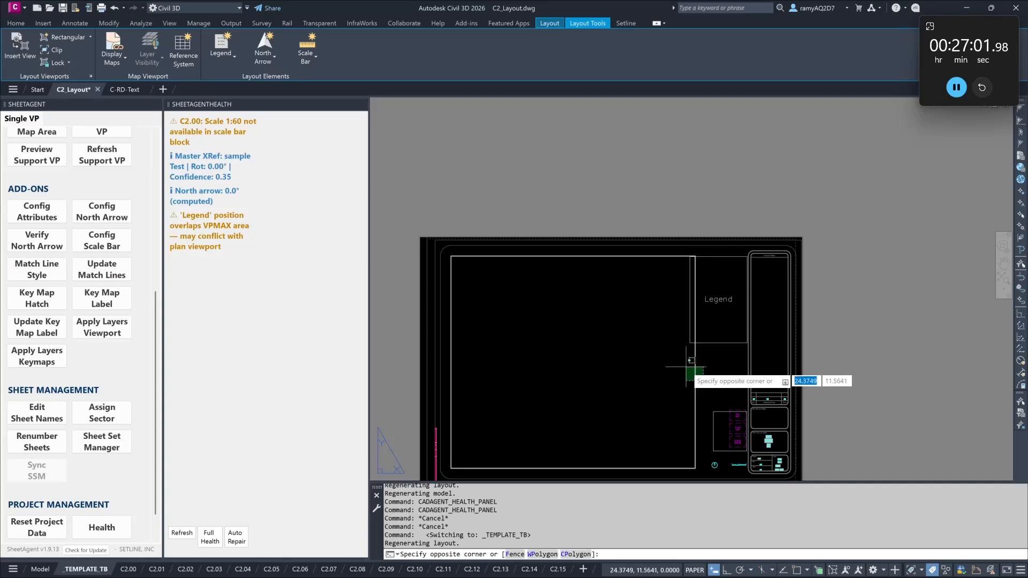
left_click(687, 368)
key("Escape")
key("Escape")
key("Escape")
left_click(695, 378)
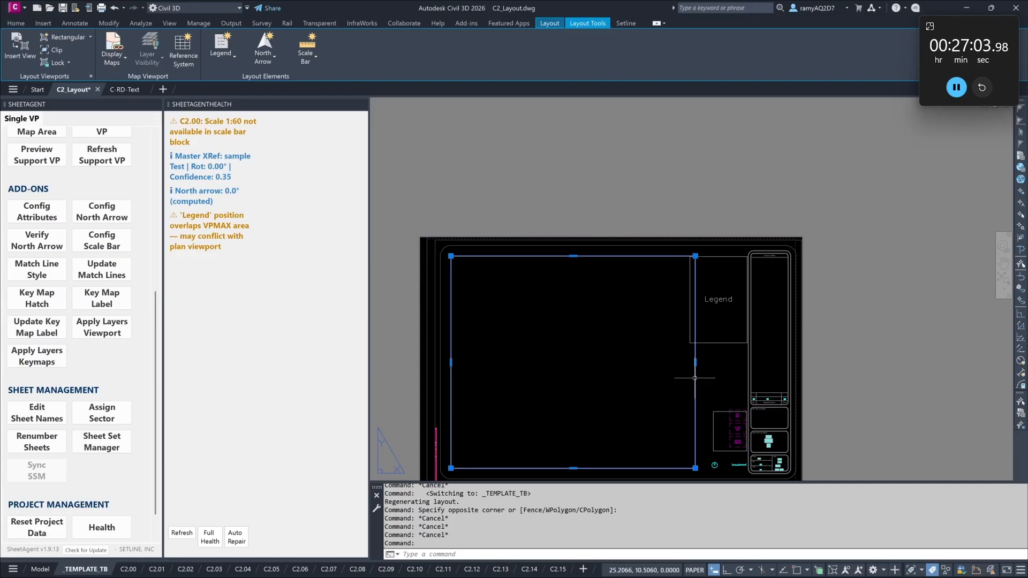
mouse_move(696, 362)
left_click(362, 105)
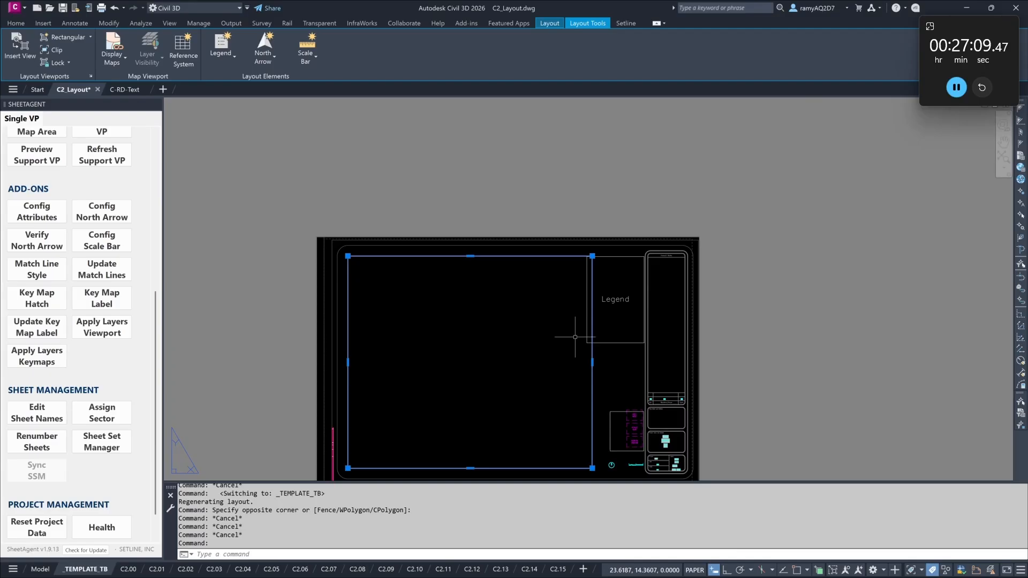
left_click(592, 362)
scroll(593, 363, "up", 4)
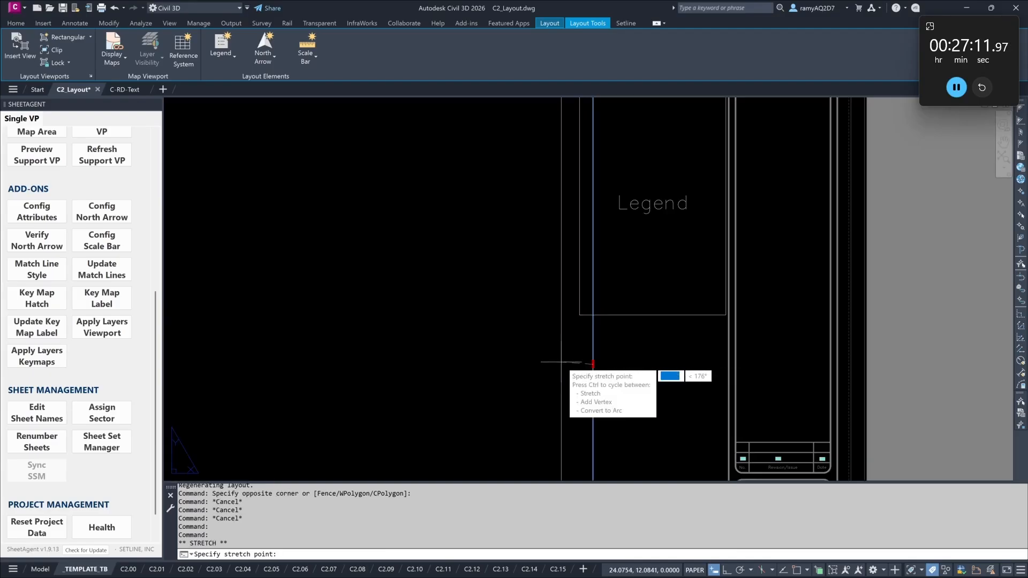
scroll(592, 362, "down", 4)
key("F8")
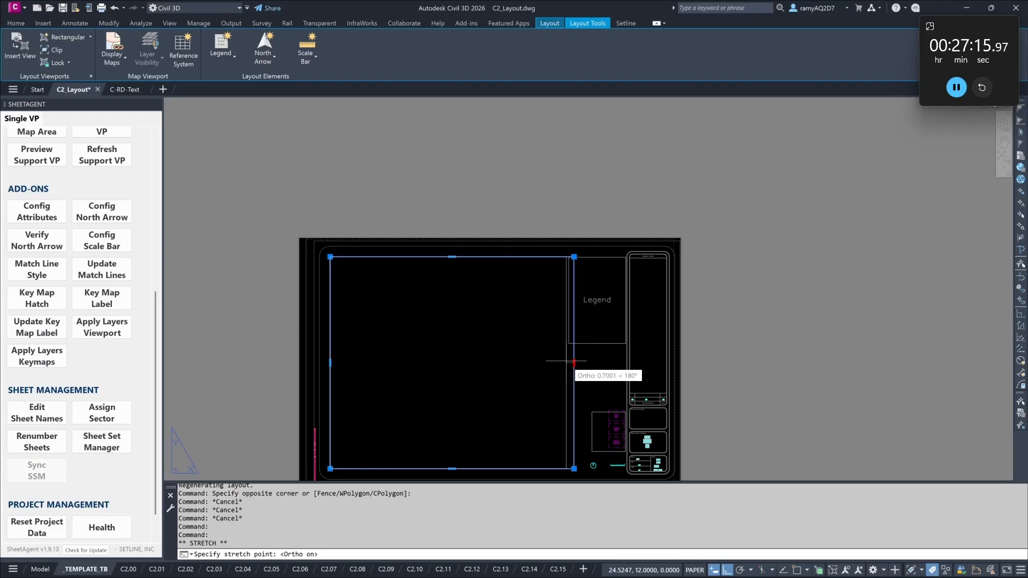
key("Escape")
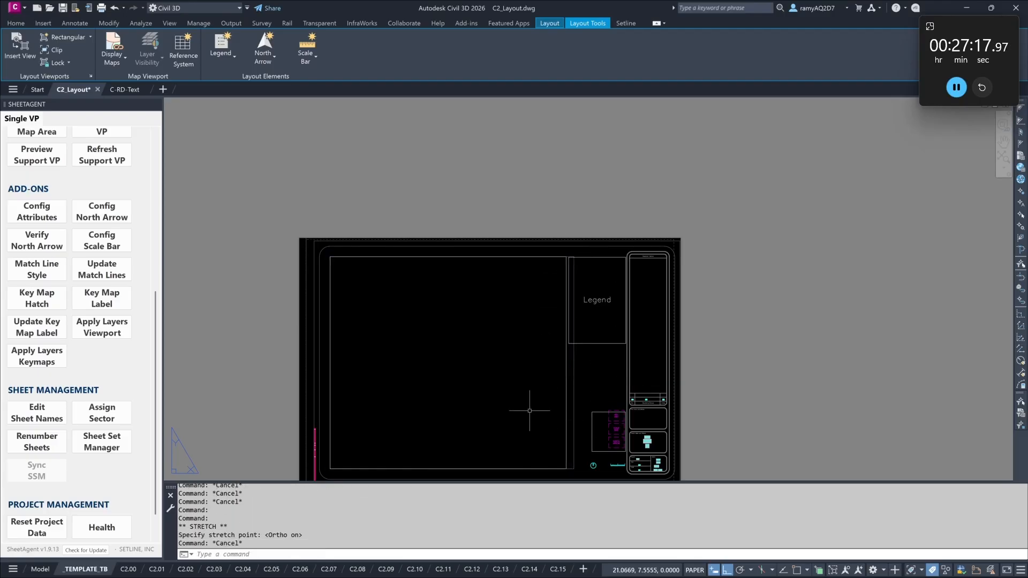
Step: Reopen the SheetAgent health report to check the narrowed main viewport frame
scroll(102, 333, "up", 5)
scroll(53, 221, "down", 6)
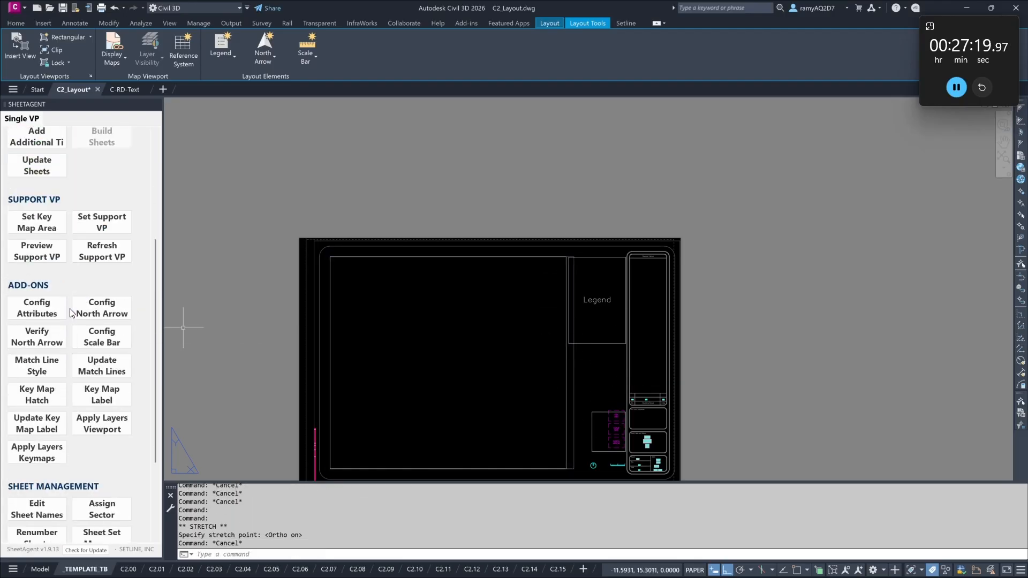
left_click(102, 492)
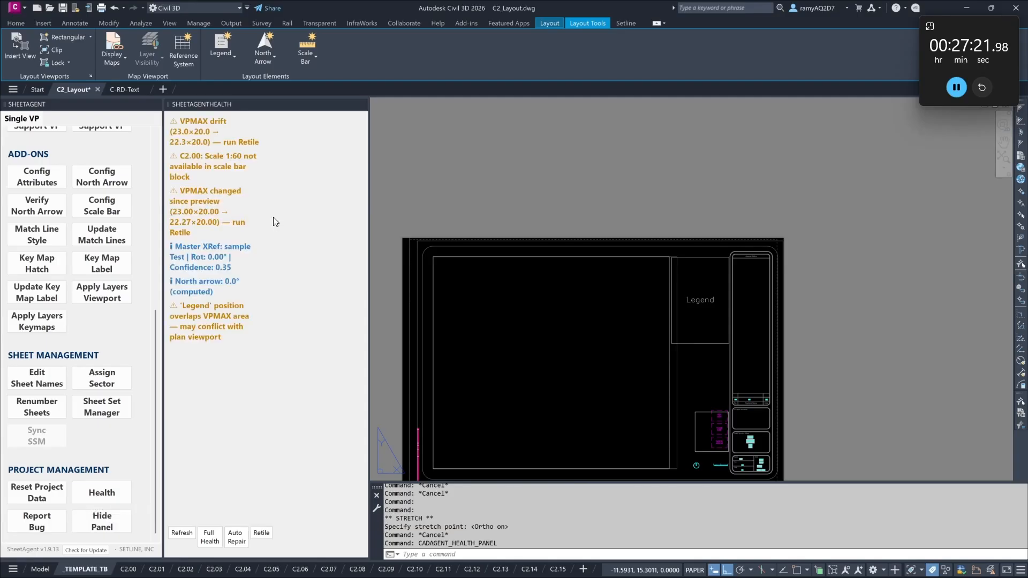
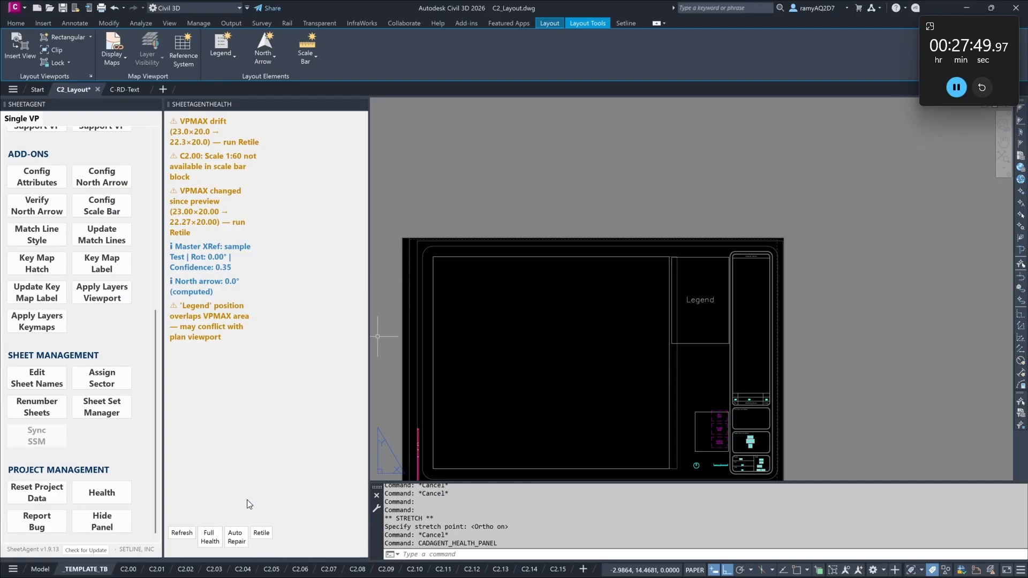
Step: Retile the plan sheets with the new VPMAX size, keep the 5.00 overlap, accept the previewed tiles and update the layouts
left_click(261, 536)
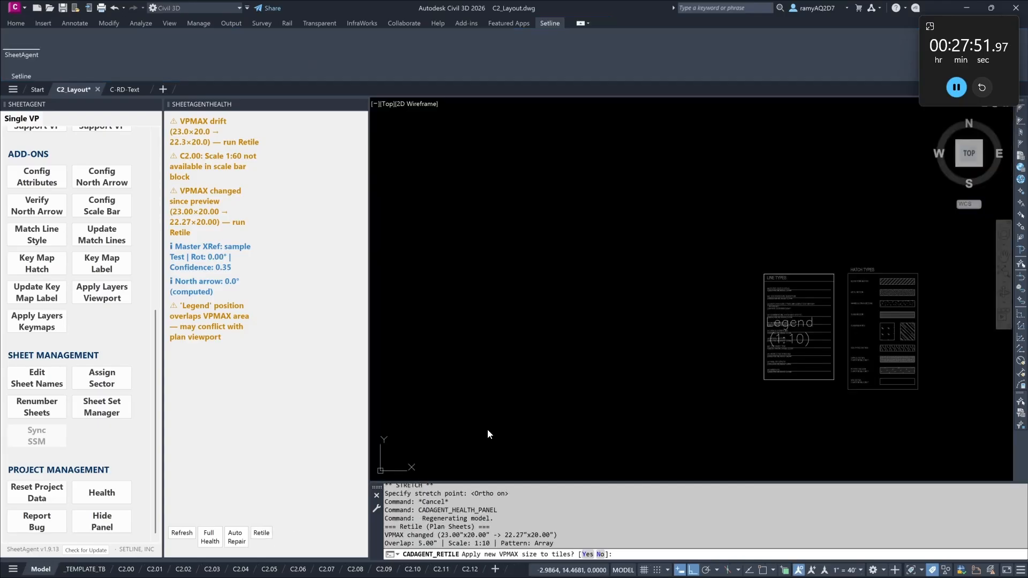
scroll(595, 333, "down", 8)
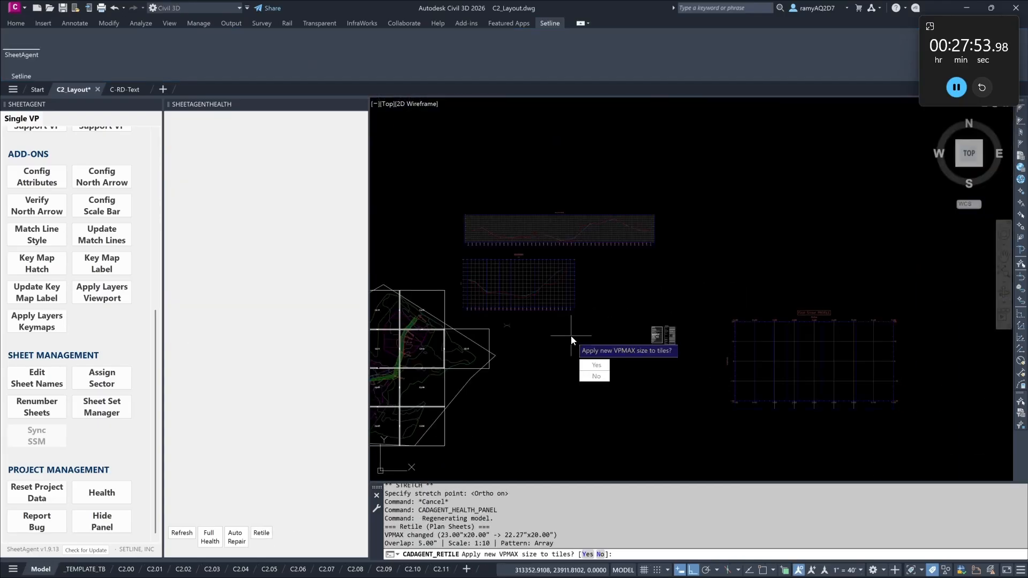
middle_click_drag(571, 336, 770, 320)
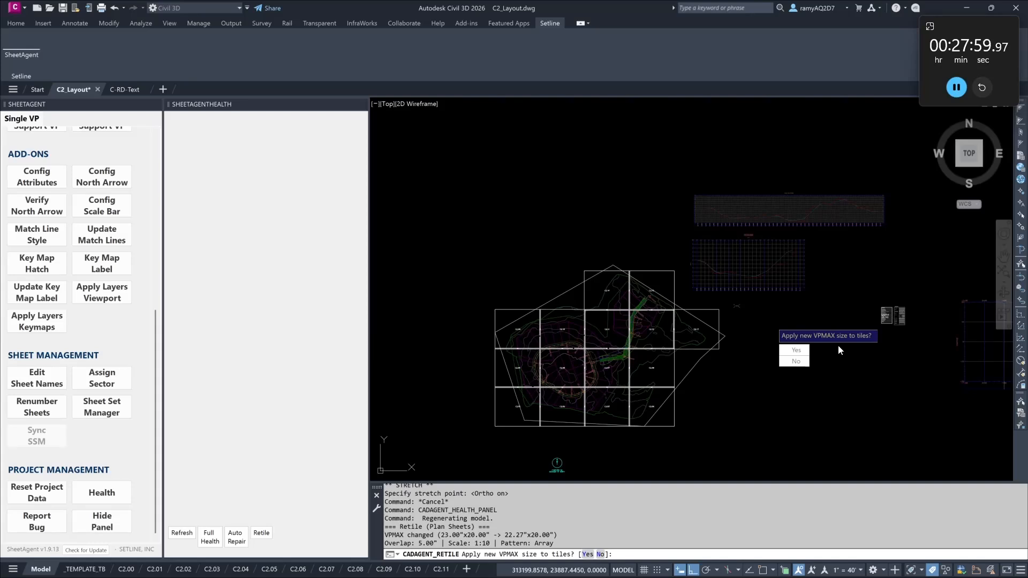
left_click(800, 350)
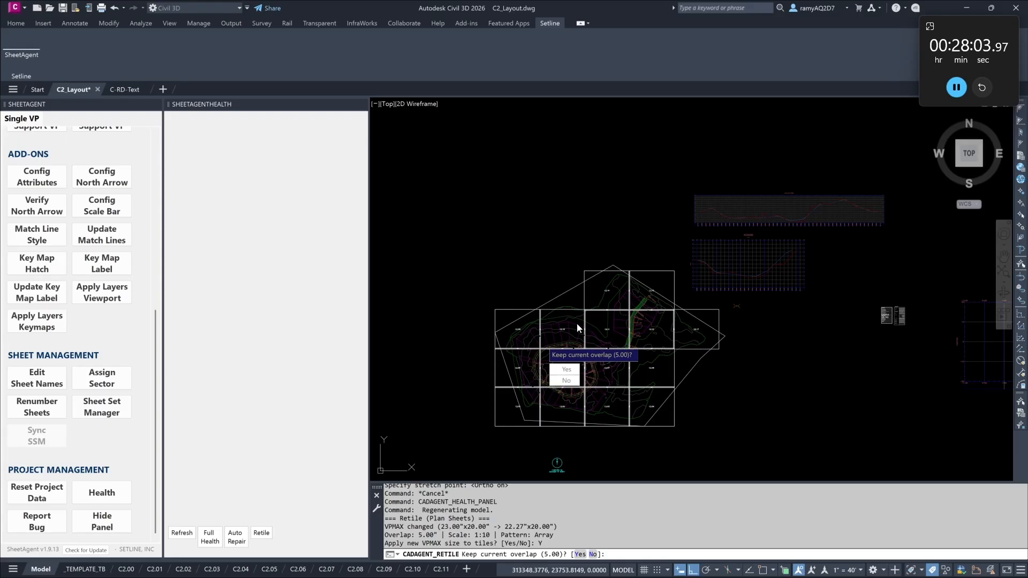
left_click(567, 369)
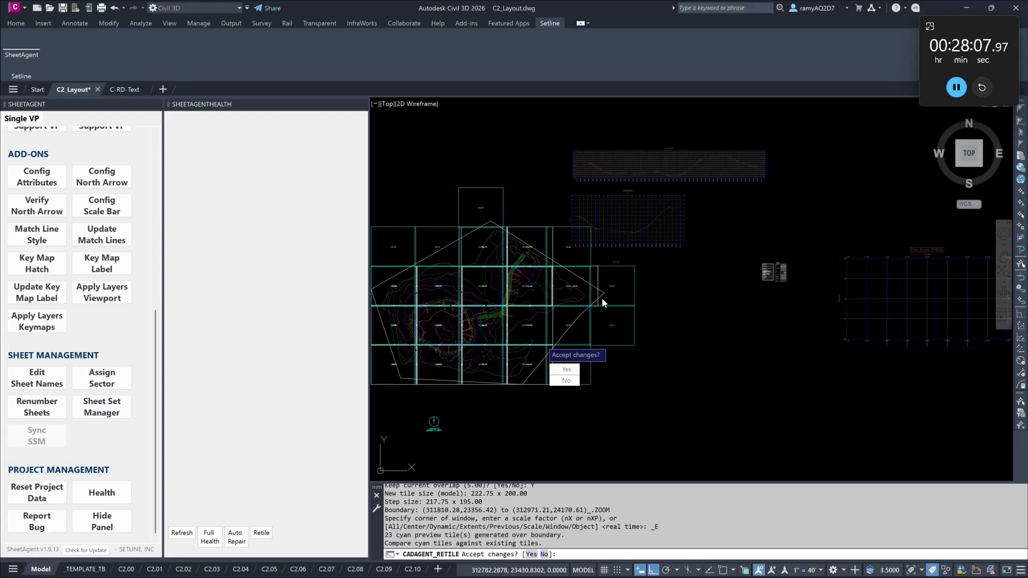
middle_click_drag(625, 380, 721, 397)
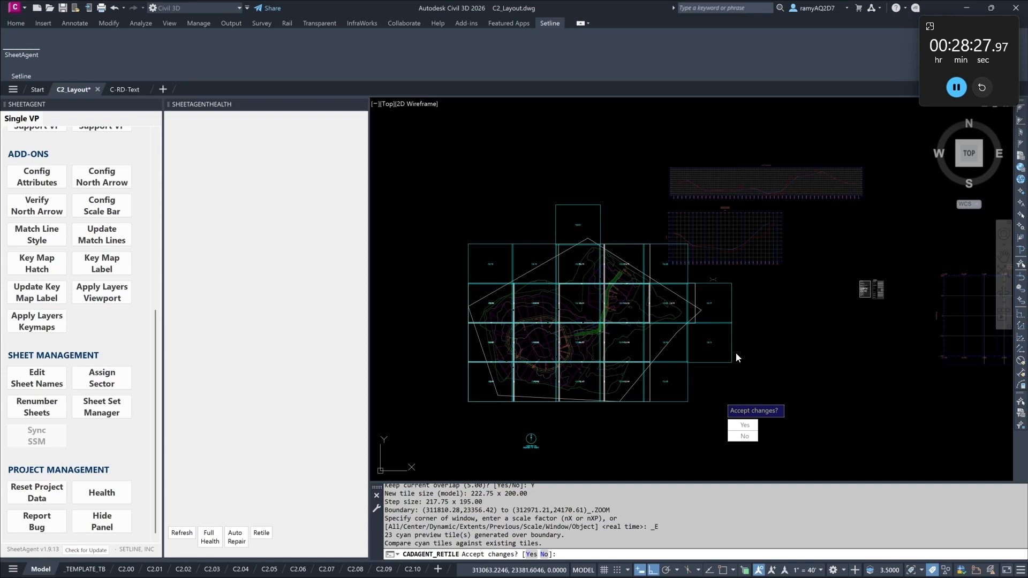
left_click(747, 426)
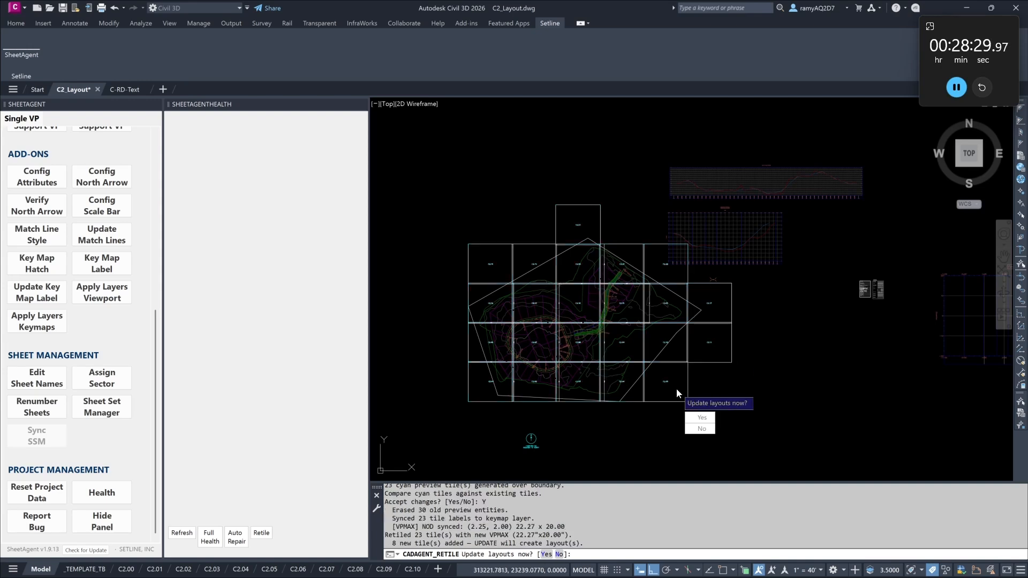
left_click(705, 423)
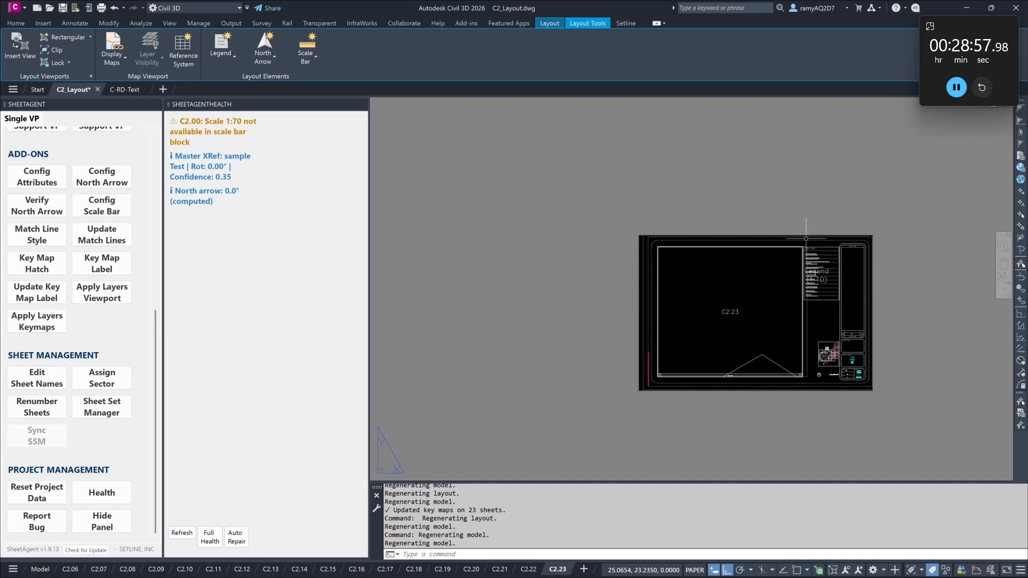
Step: Inspect sheet C2.23, checking the main viewport's clearance from the Legend and the key map with its hatched tile
scroll(808, 267, "up", 5)
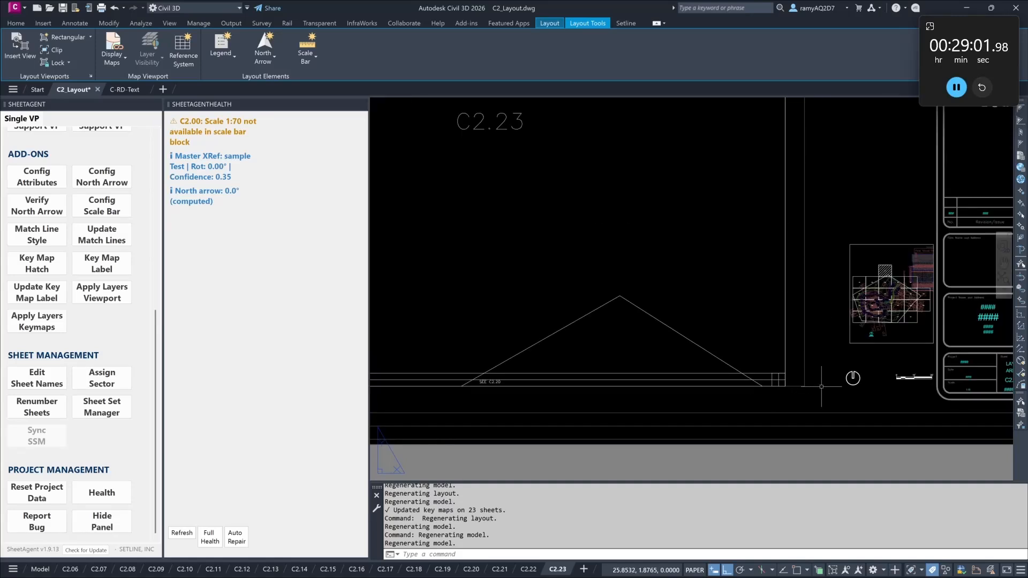
scroll(806, 366, "down", 5)
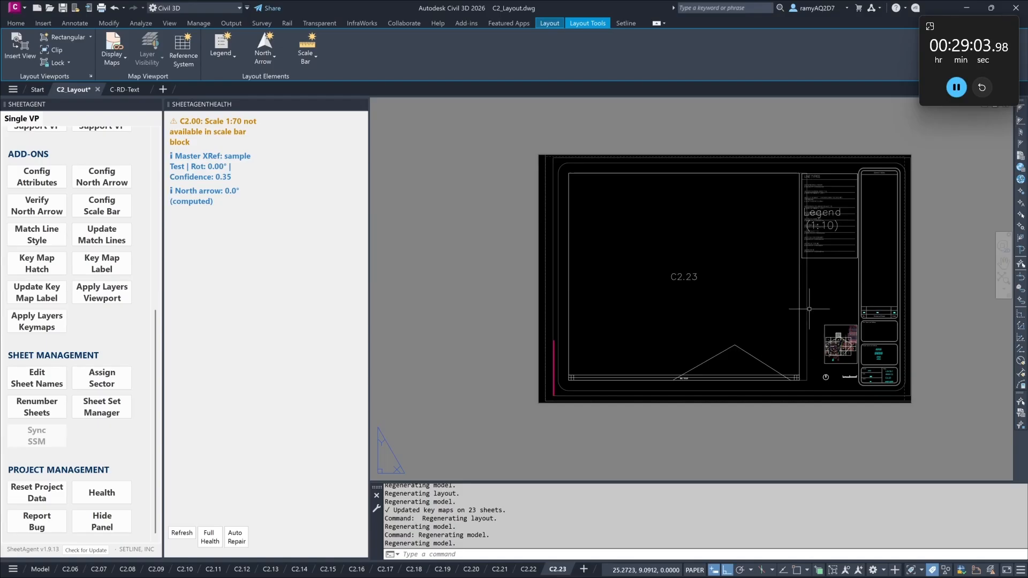
scroll(812, 209, "up", 2)
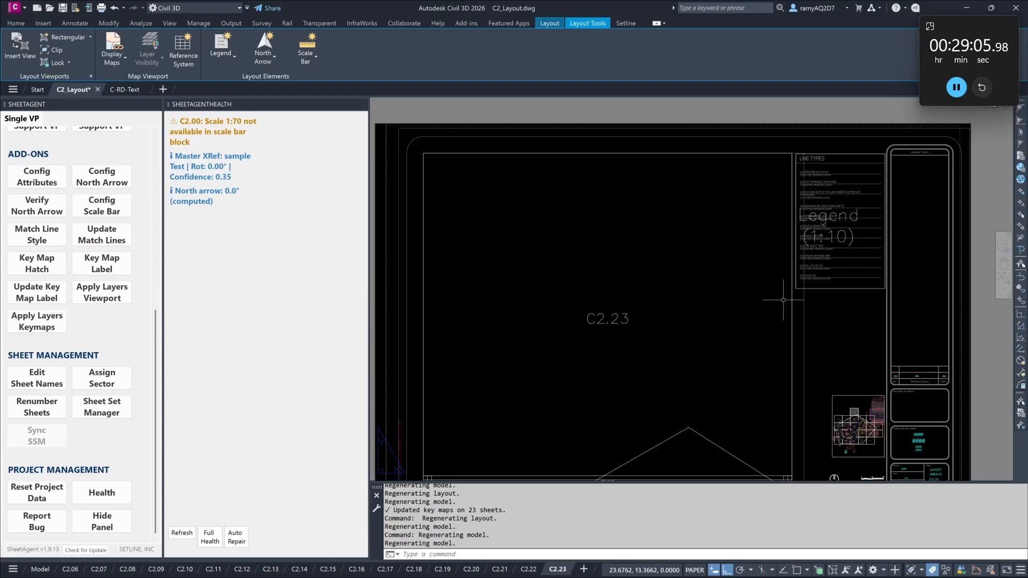
scroll(774, 399, "down", 2)
middle_click_drag(811, 380, 796, 313)
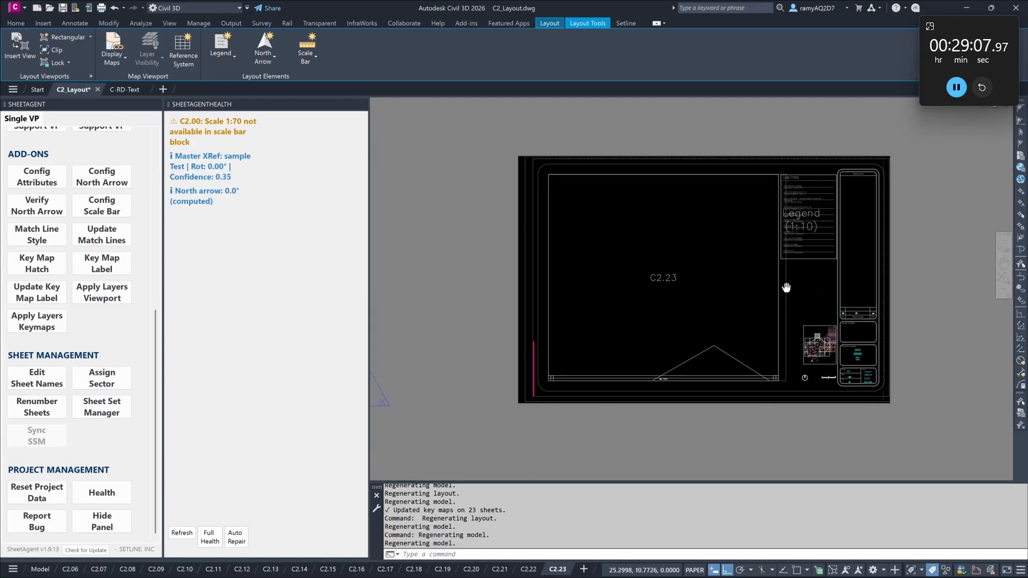
scroll(653, 374, "up", 3)
scroll(698, 392, "down", 3)
middle_click_drag(688, 386, 496, 372)
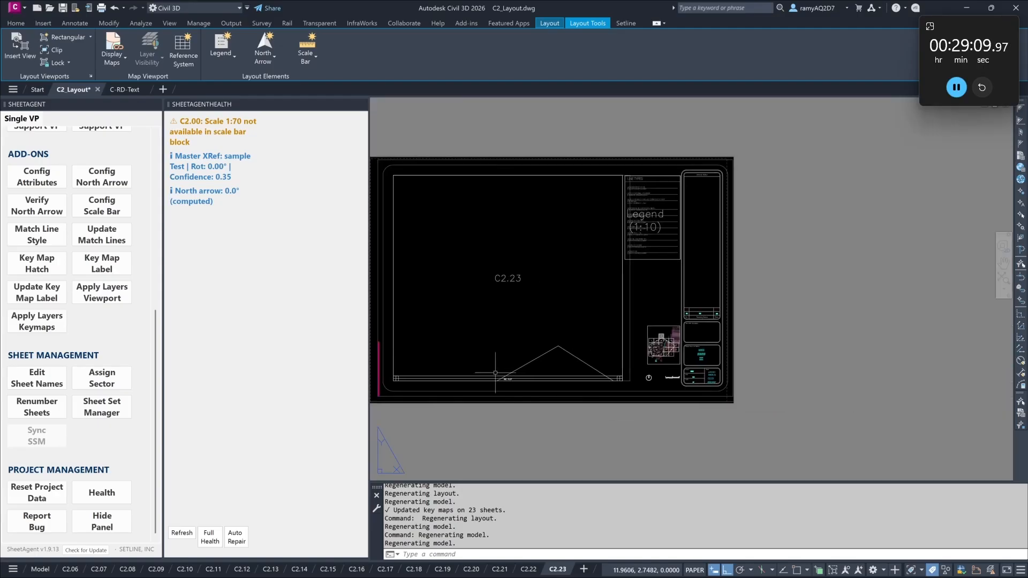
scroll(670, 357, "up", 4)
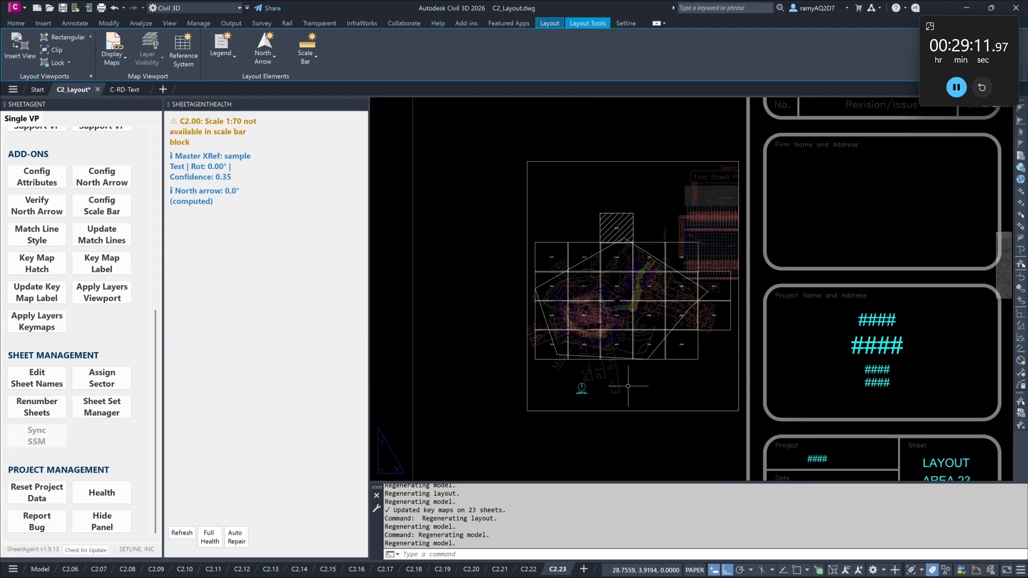
Step: In model space, erase the unneeded tiles on the grid's east side: the southeast corner tile, C2.11 and C2.17
left_click(40, 570)
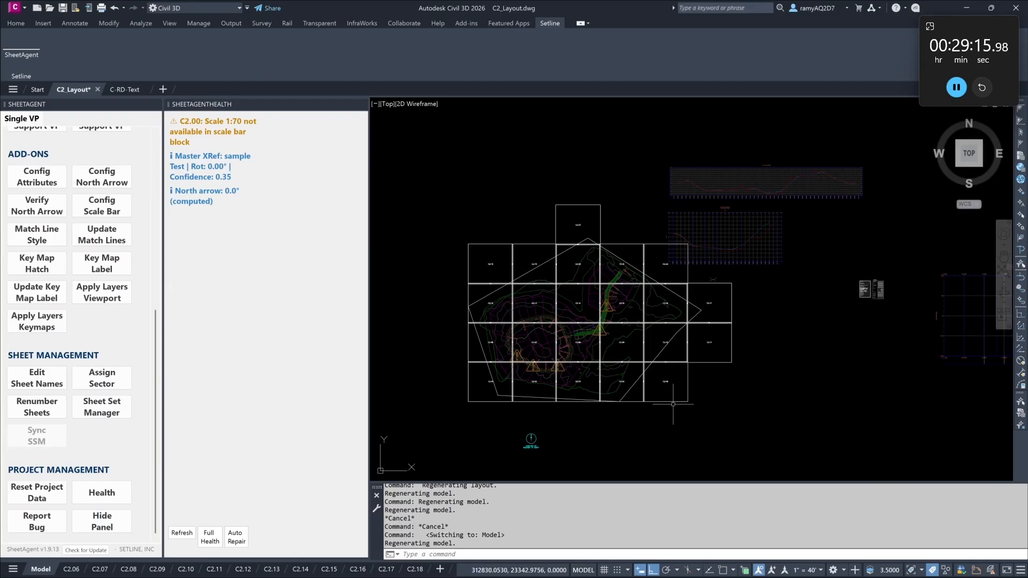
scroll(685, 394, "up", 2)
left_click(734, 425)
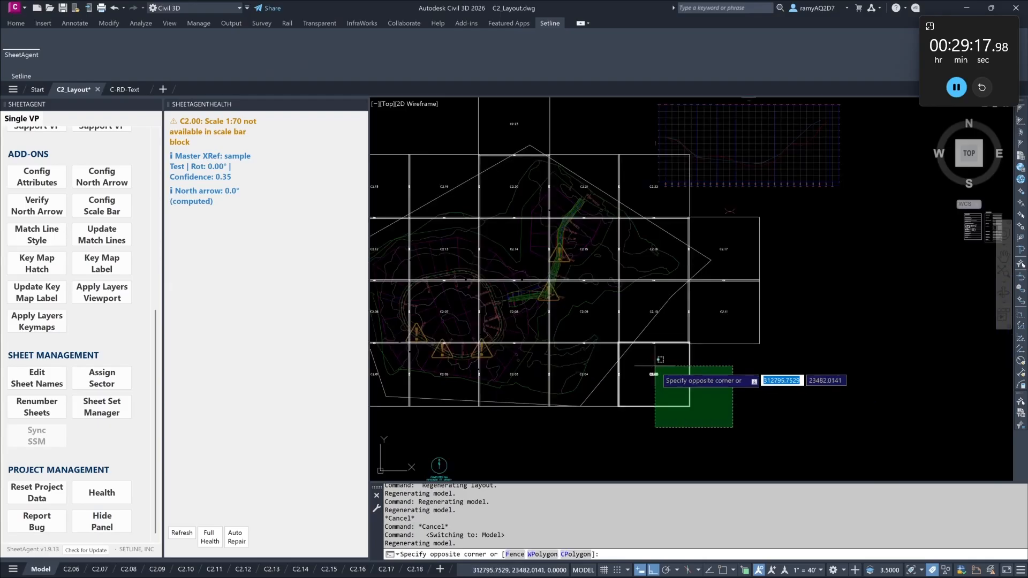
left_click(652, 363)
key("Delete")
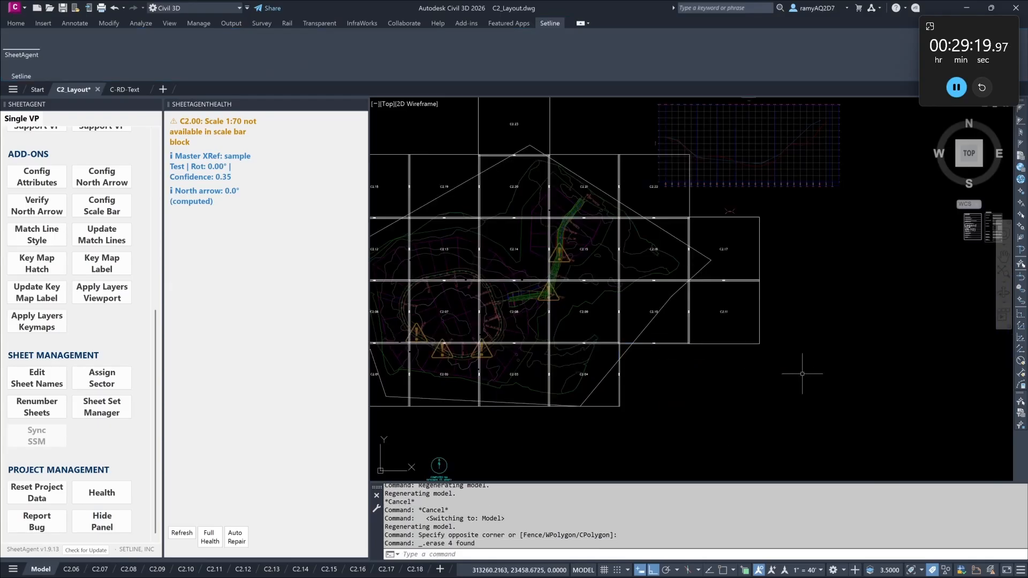
left_click(803, 374)
left_click(717, 307)
key("Delete")
middle_click_drag(798, 301, 857, 372)
left_click(857, 372)
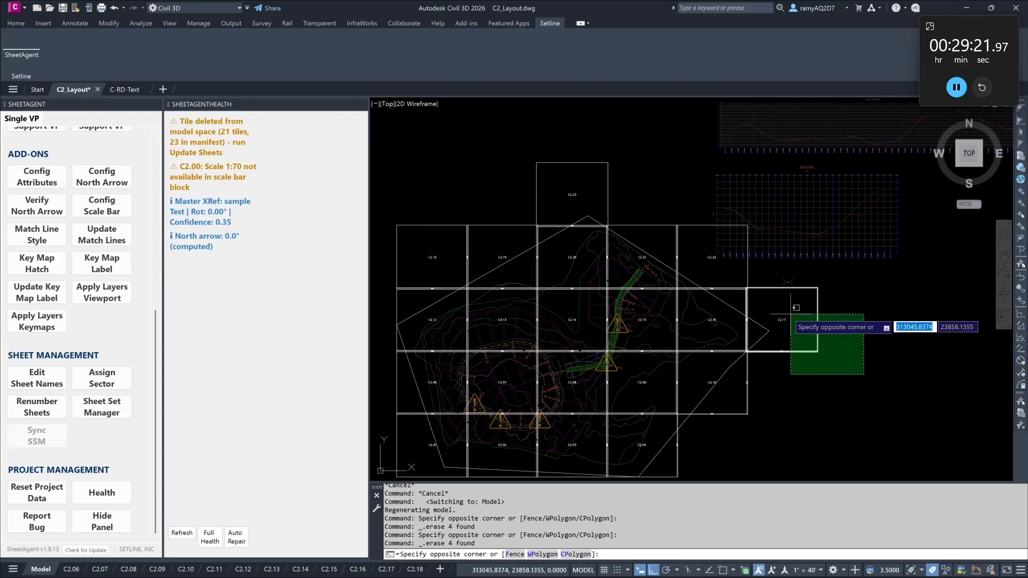
Step: Erase preview tiles C2.17 and C2.10 on the east side of the grid, including their leftover labels
left_click(783, 313)
key("Delete")
middle_click_drag(781, 313, 839, 267)
left_click(829, 377)
left_click(798, 353)
key("Delete")
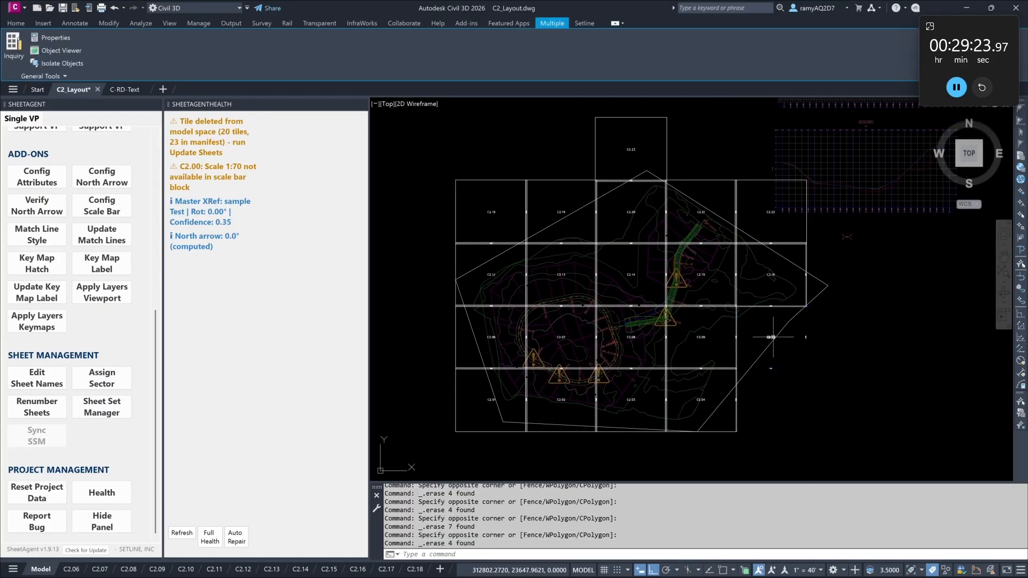
left_click(757, 326)
left_click(823, 352)
key("Delete")
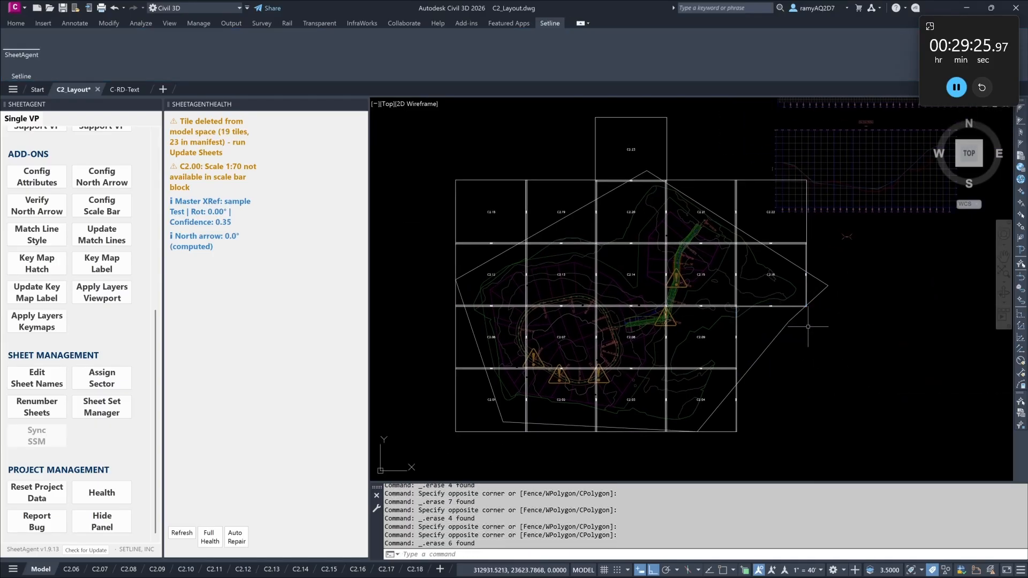
Step: Erase preview tile C2.22 at the grid's northeast corner and tile C2.23 above the top row, with their labels
middle_click_drag(804, 325, 834, 363)
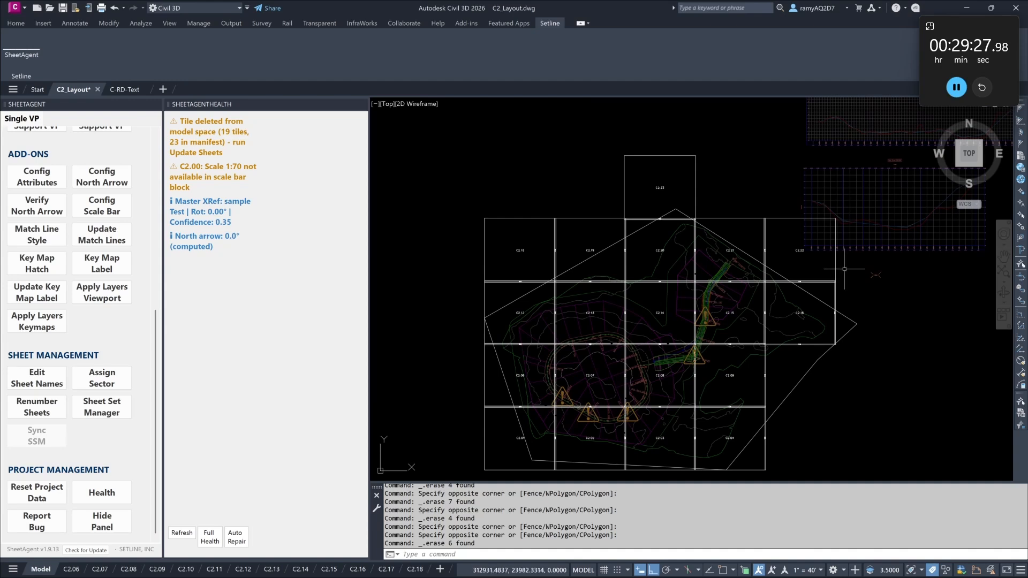
left_click(862, 289)
left_click(763, 216)
key("Delete")
left_click(797, 250)
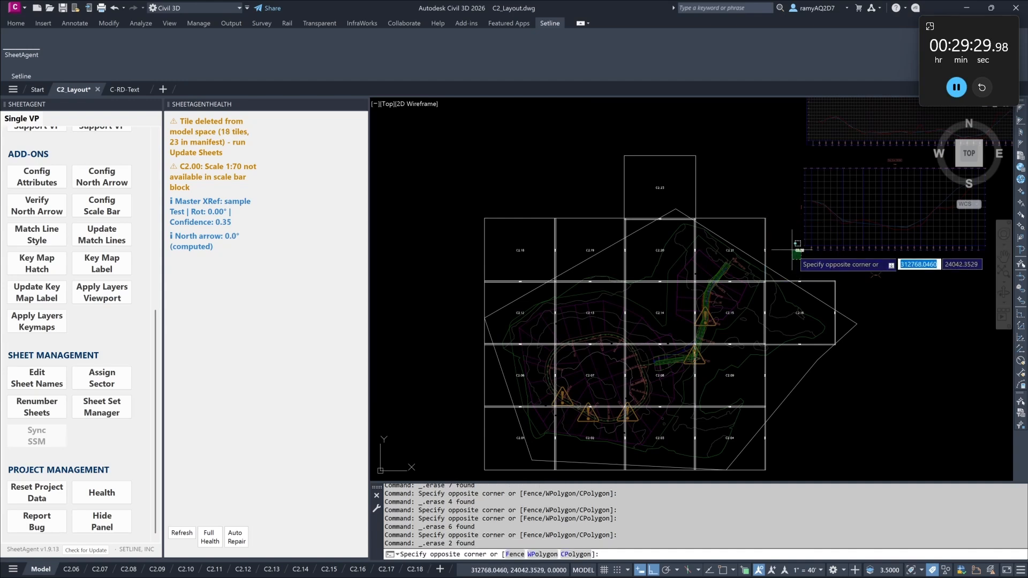
left_click(792, 250)
key("Delete")
left_click(714, 183)
left_click(647, 202)
key("Delete")
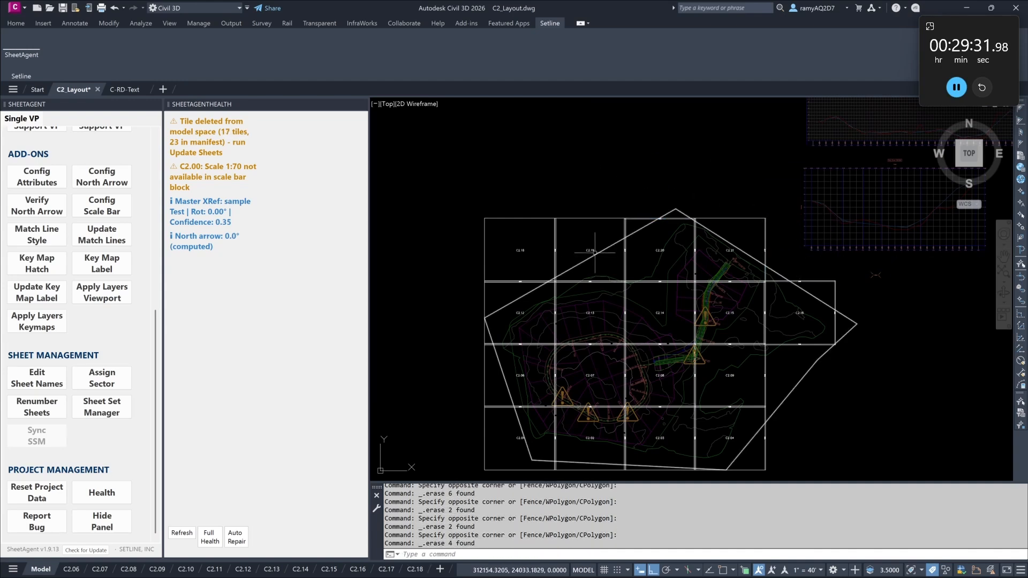
Step: Erase preview tiles C2.18 and C2.19 at the northwest end of the grid, including their leftover labels
left_click(594, 251)
key("Delete")
left_click(585, 251)
key("Delete")
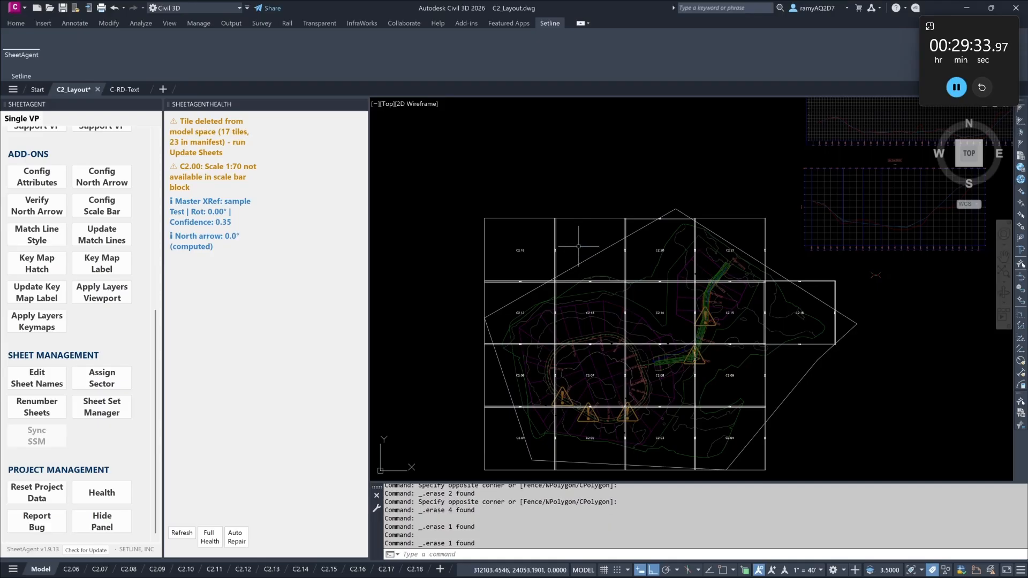
left_click(578, 248)
left_click(485, 195)
key("Delete")
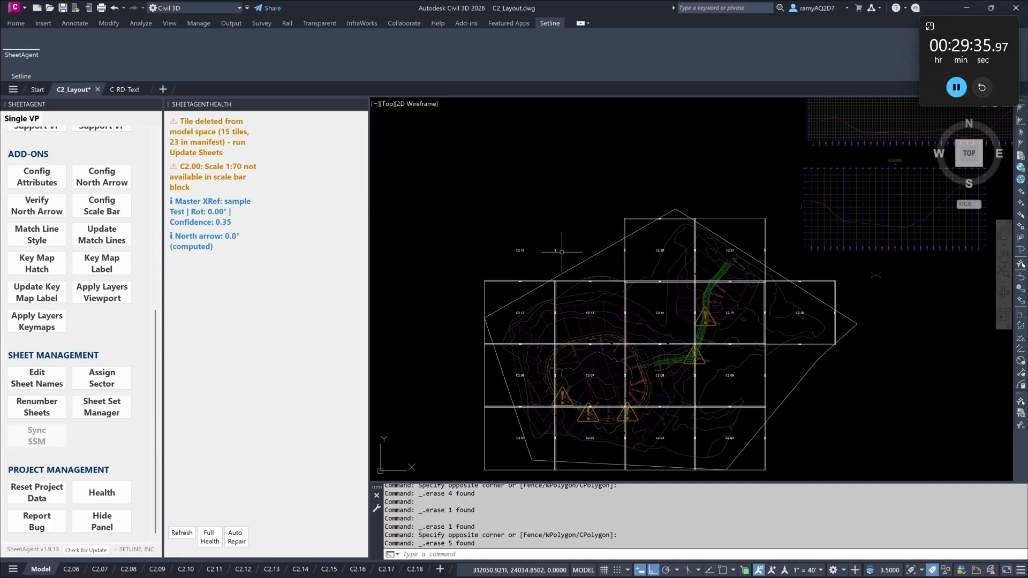
left_click(565, 254)
left_click(483, 212)
key("Delete")
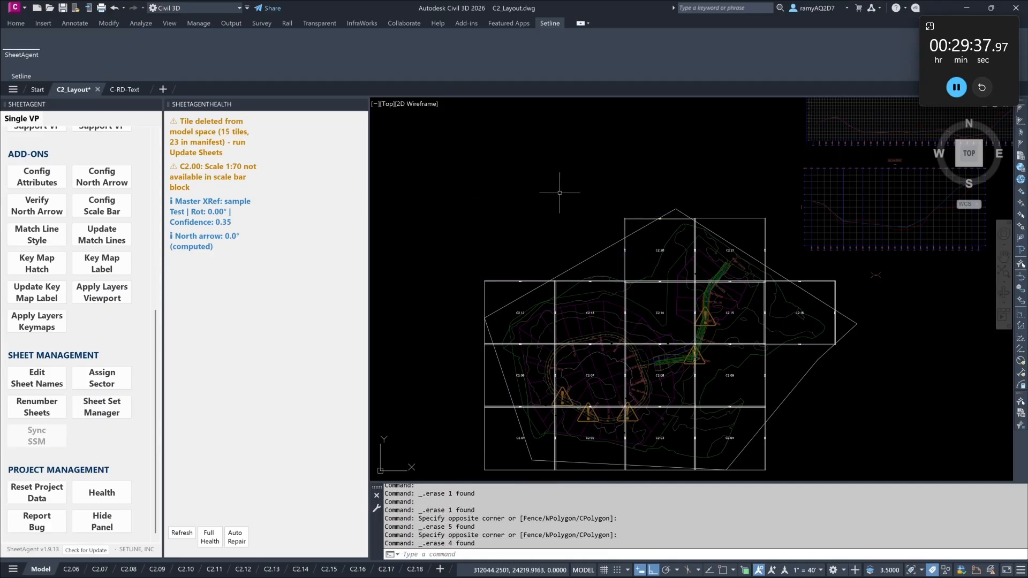
Step: Update the sheets to match the reduced tile grid, renumber the remaining sheets, and view the C2.15 layout
scroll(569, 189, "down", 2)
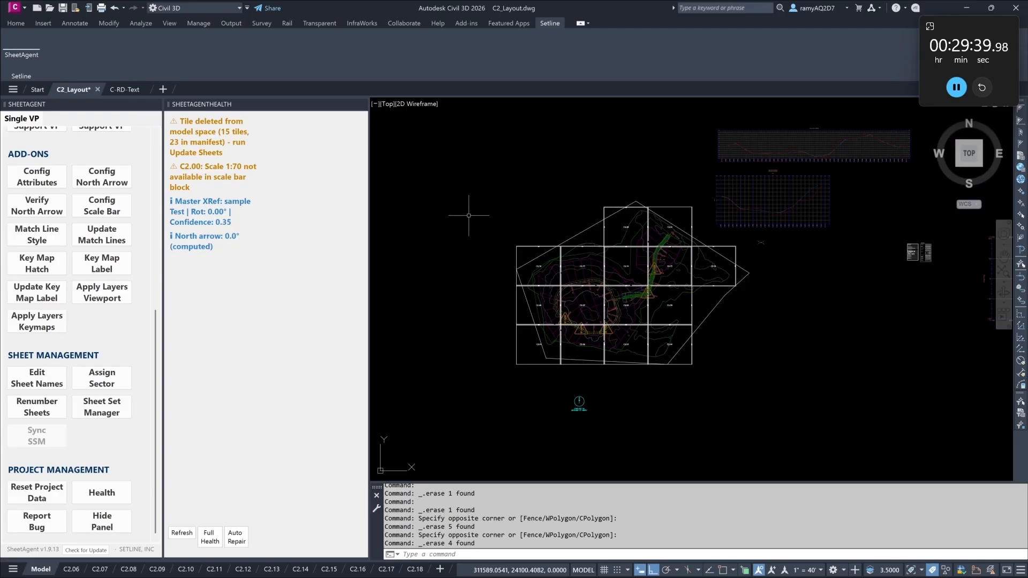
scroll(43, 332, "up", 5)
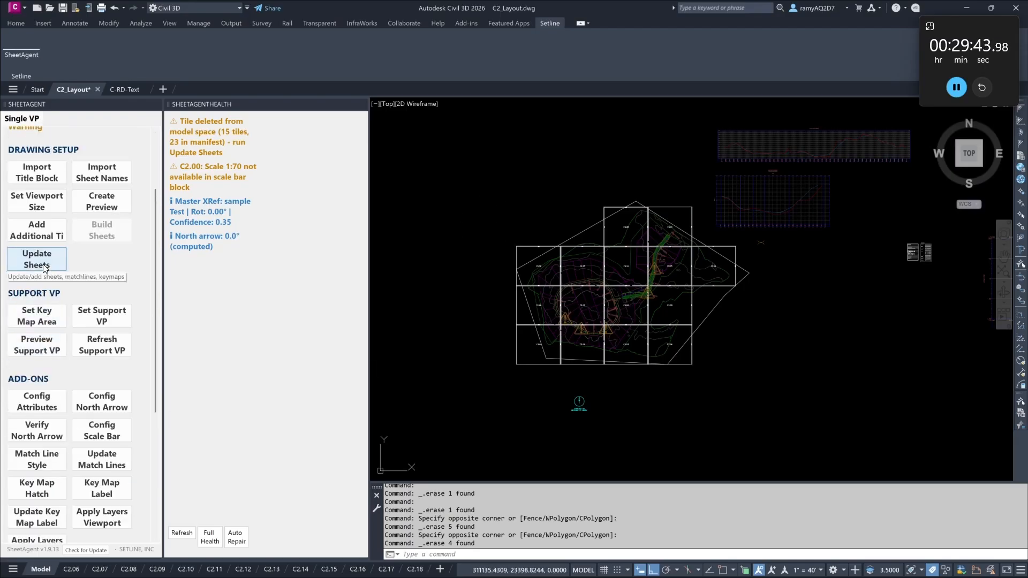
left_click(43, 265)
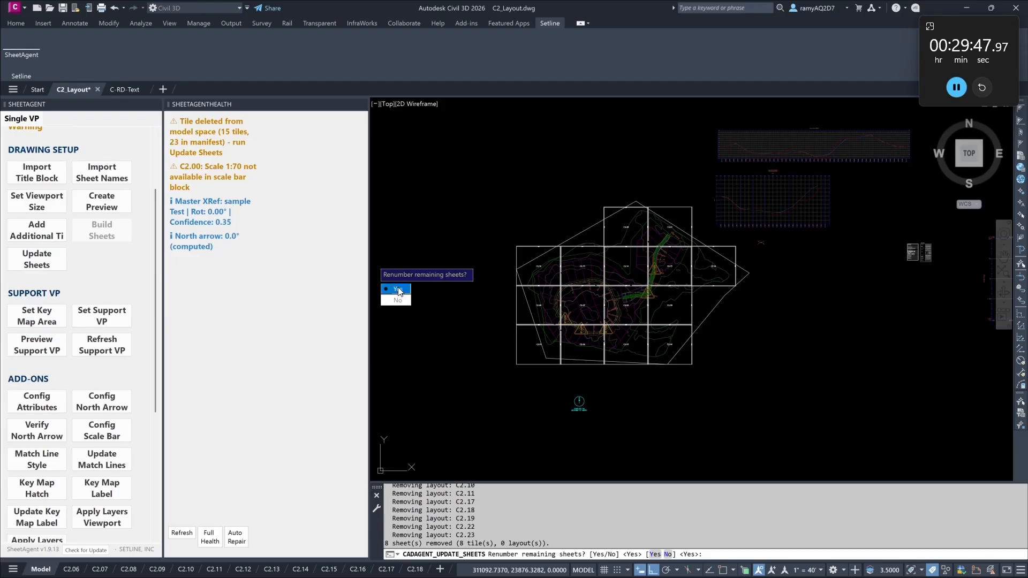
left_click(398, 289)
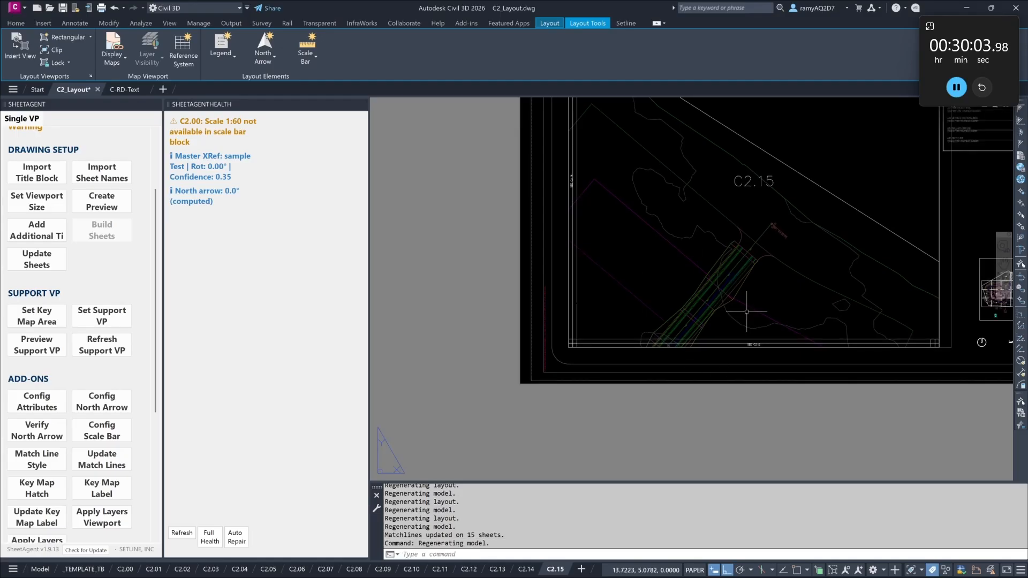
middle_click_drag(746, 312, 640, 282)
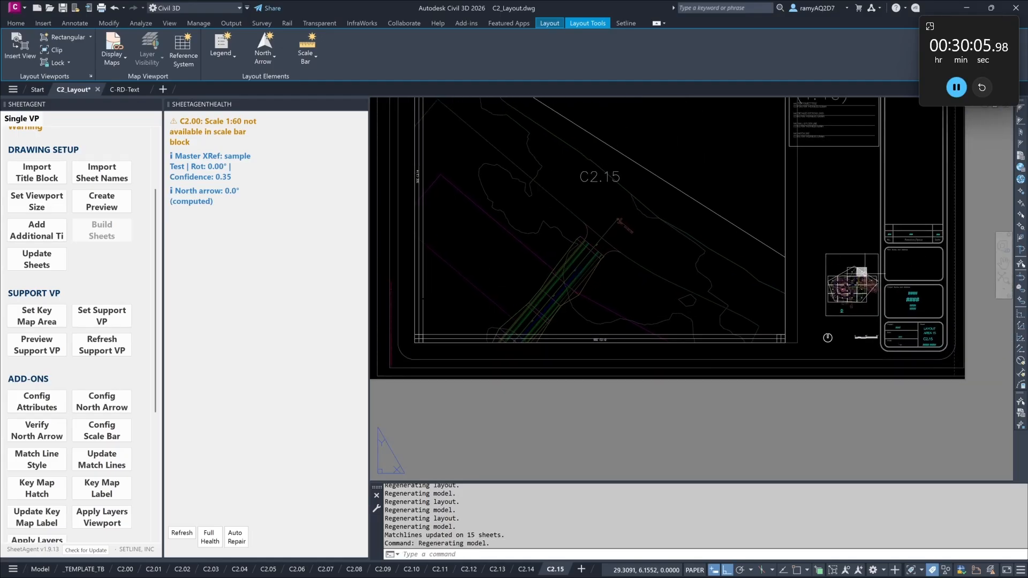
scroll(798, 455, "down", 2)
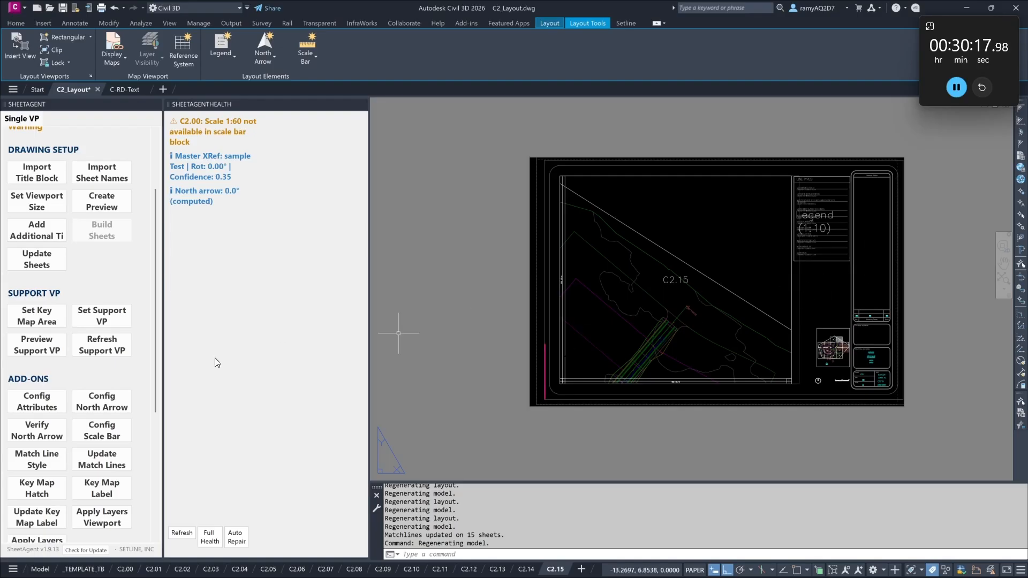
Step: Define a support viewport named Hatch on the _TEMPLATE_TB layout by drawing an area about 5.35 x 5.85 directly below the Legend area
left_click(83, 569)
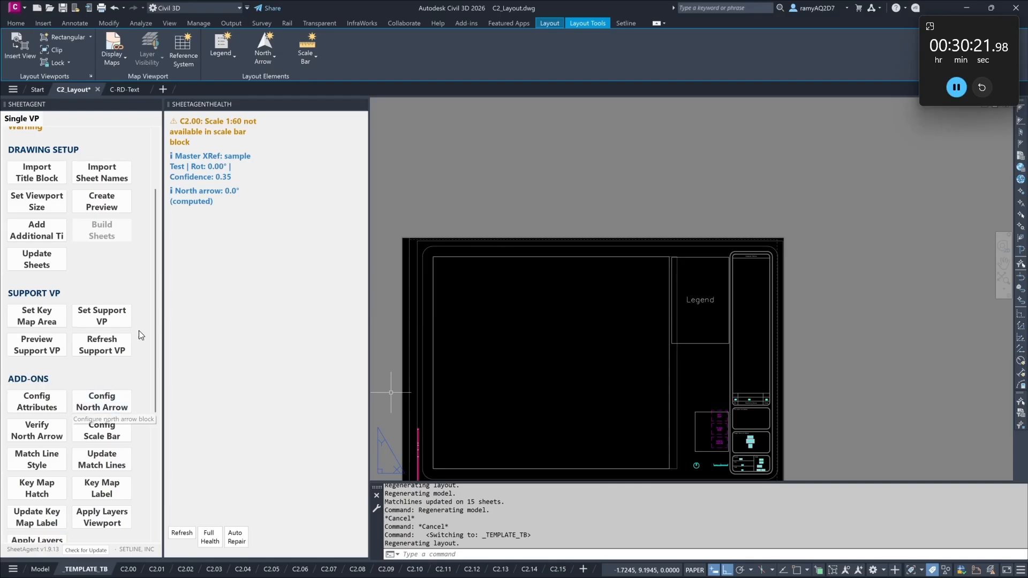
left_click(120, 321)
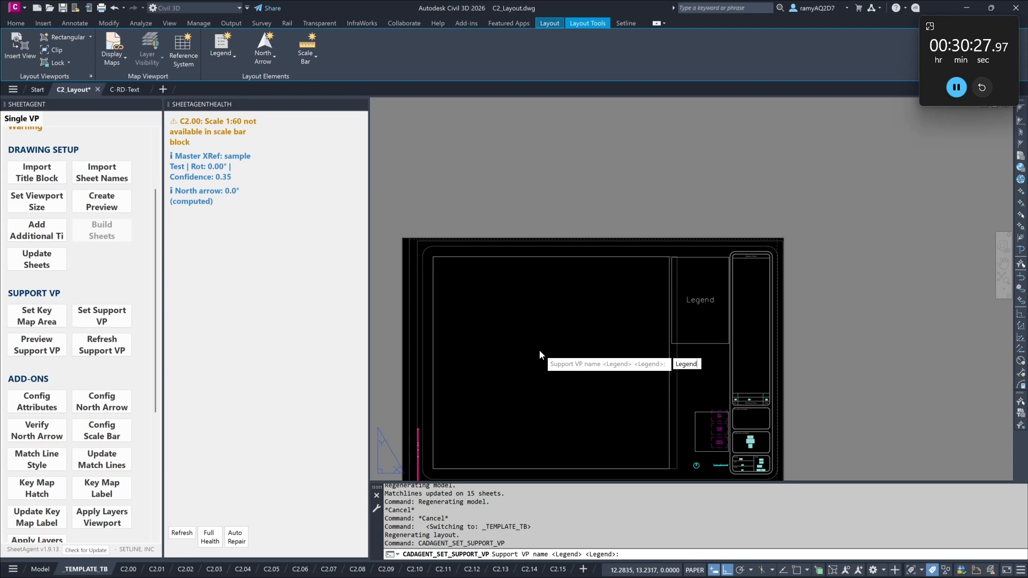
key("BackSpace")
key("BackSpace")
key("BackSpace")
key("BackSpace")
key("BackSpace")
key("BackSpace")
type("HAtch")
key("Return")
type("D")
key("Return")
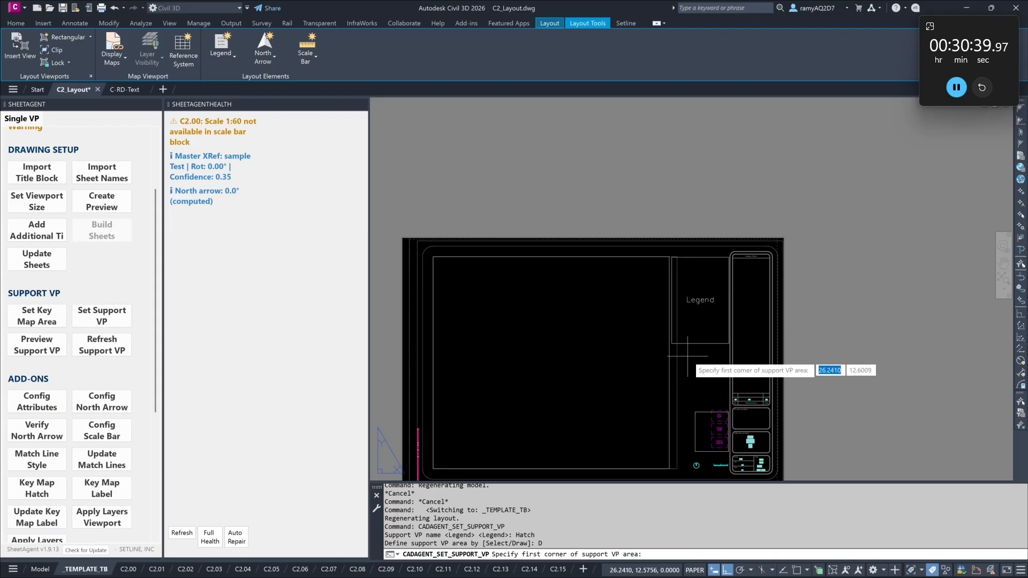
left_click(671, 345)
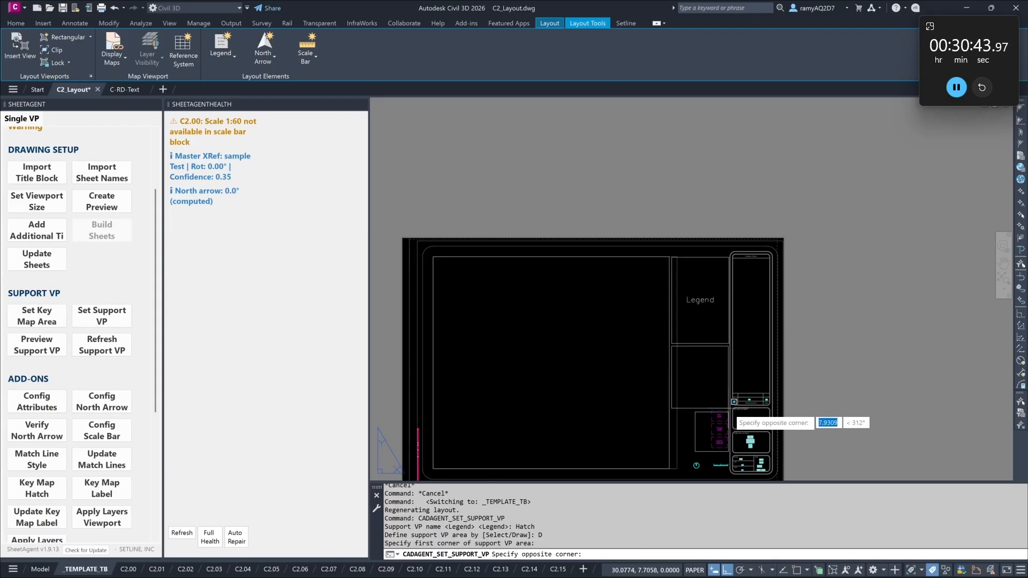
left_click(727, 408)
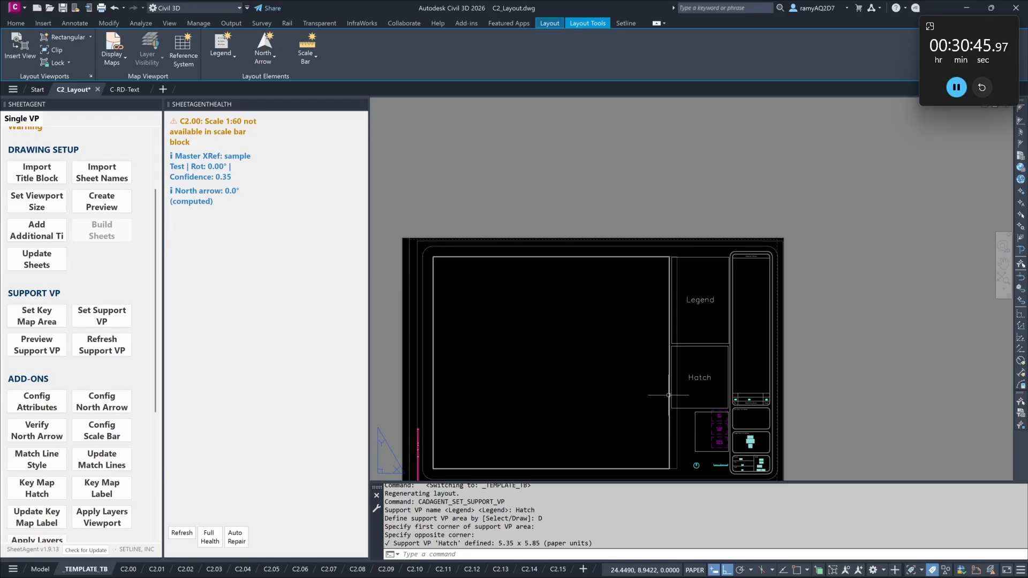
Step: Preview the support viewports in model space at scale 10 and place the Hatch frame beside the hatch types table
left_click(47, 570)
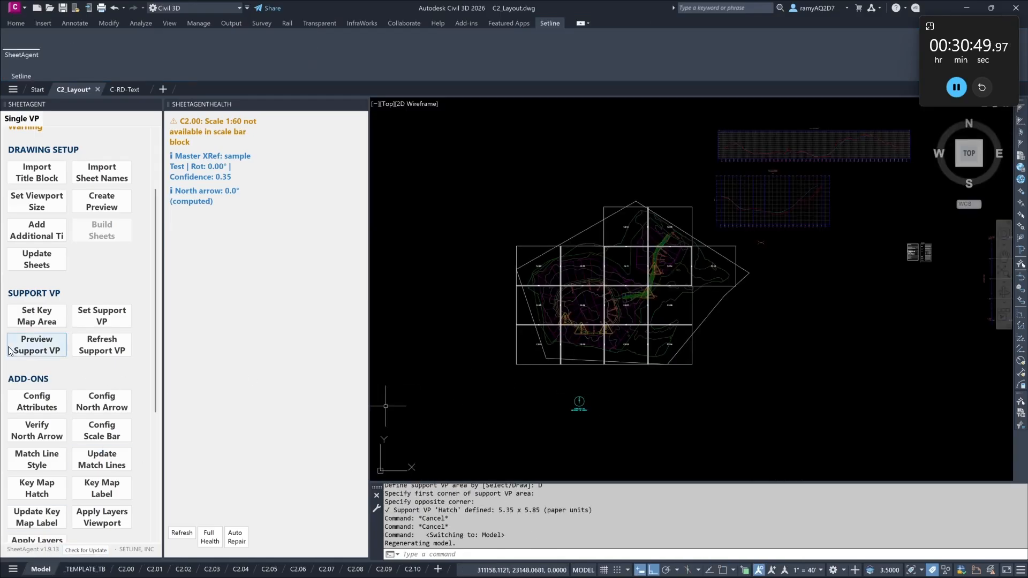
left_click(37, 345)
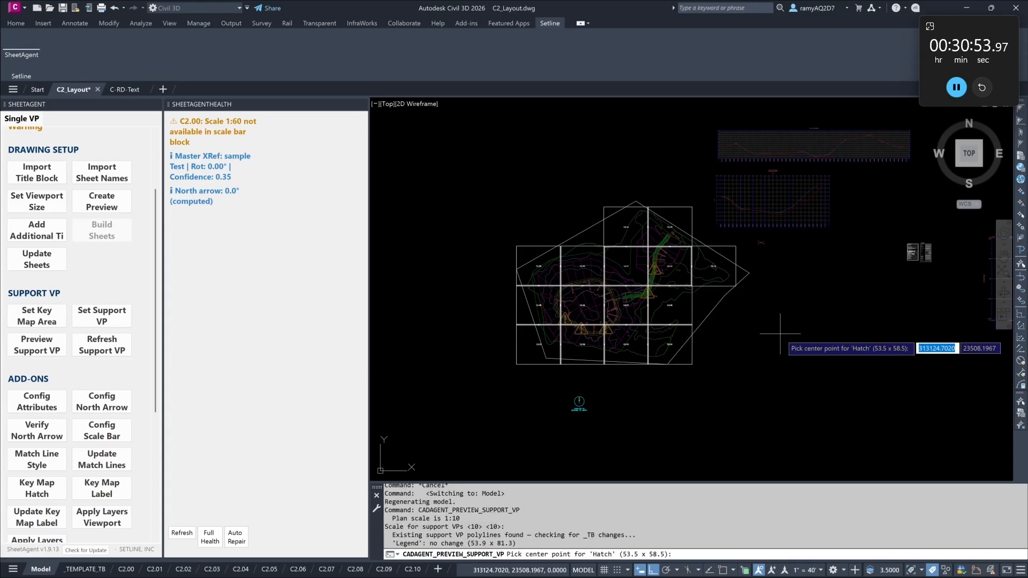
key("Return")
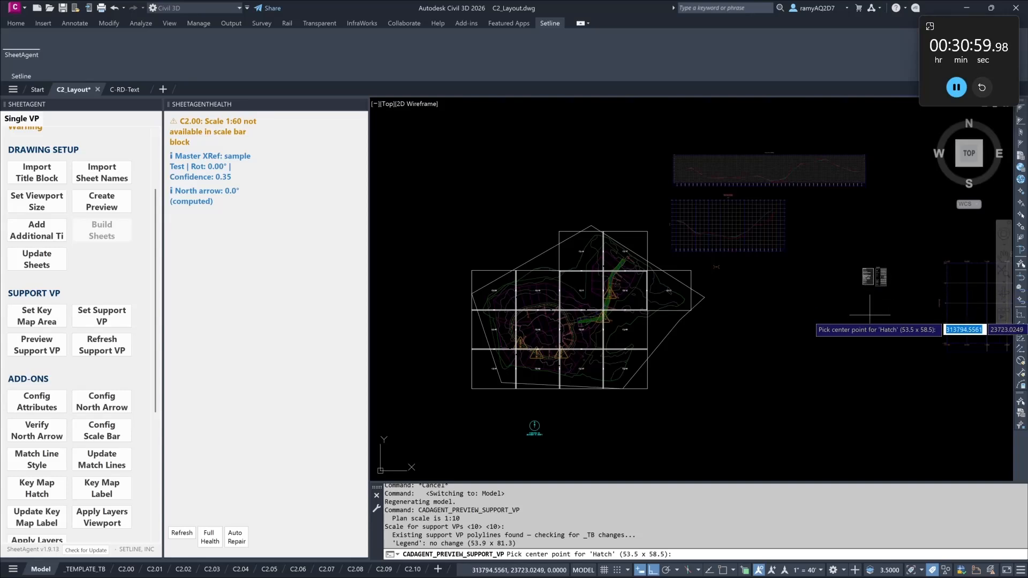
scroll(871, 303, "up", 4)
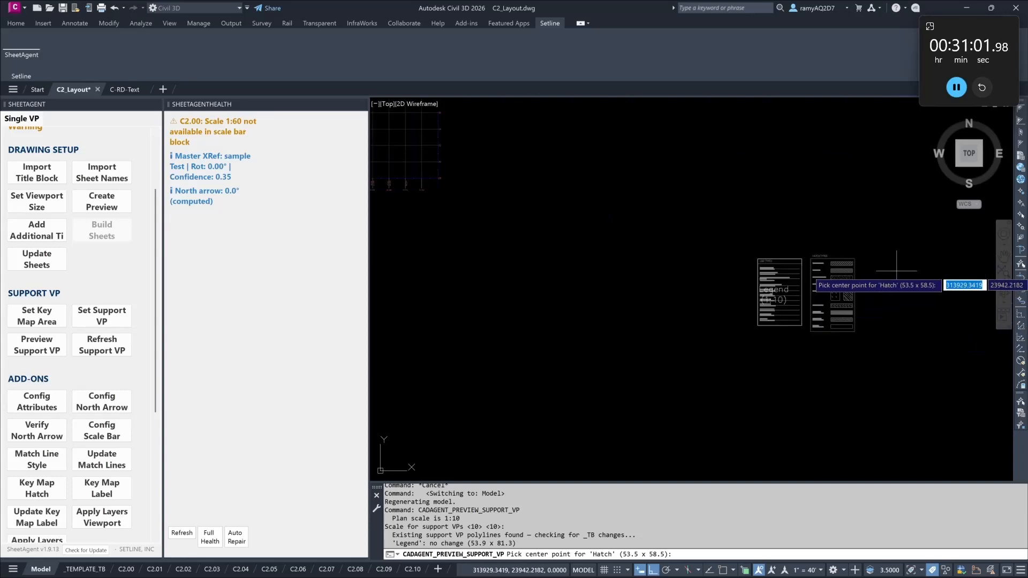
left_click(868, 299)
key("Escape")
Step: Move the Hatch frame and its label with ortho off so it aligns with the upper part of the hatch types table
type("m")
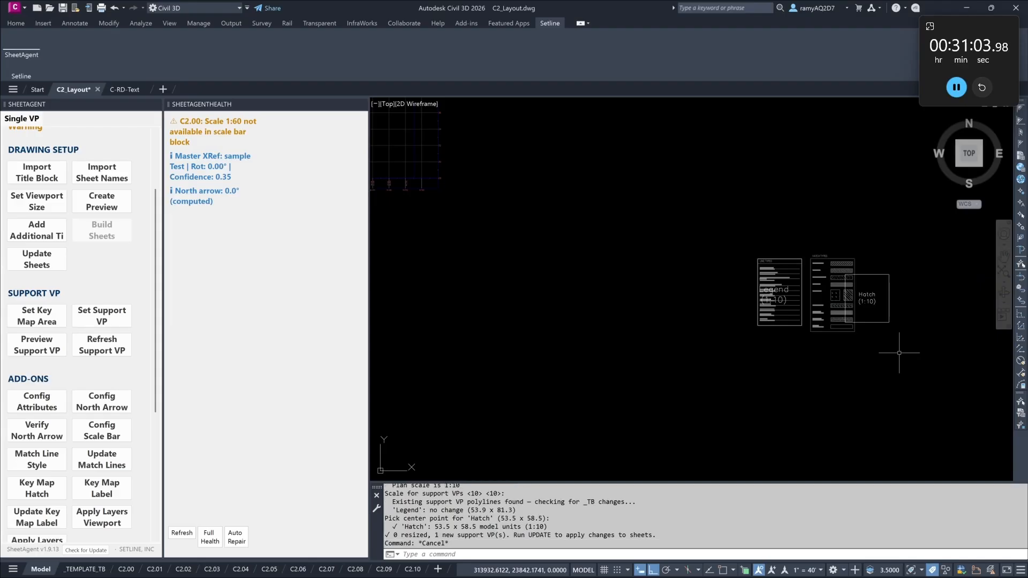
key("Return")
left_click(903, 346)
left_click(882, 261)
key("Return")
left_click(913, 348)
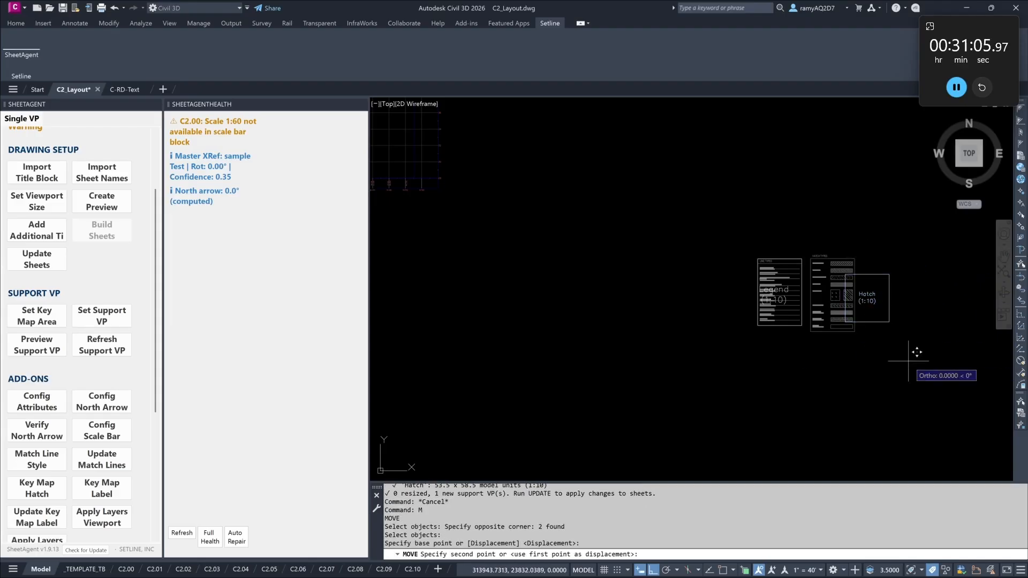
key("F8")
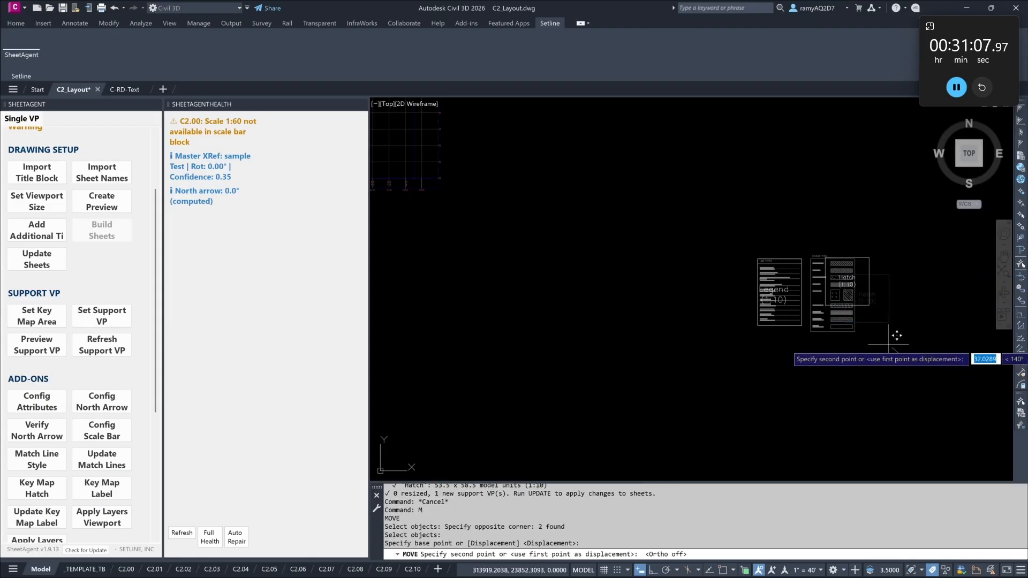
scroll(118, 230, "up", 3)
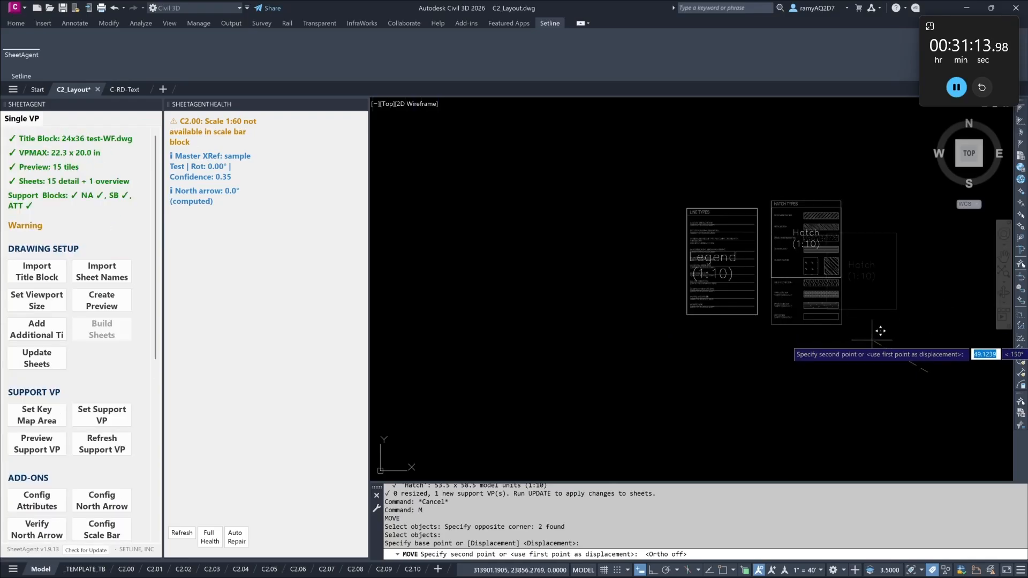
left_click(873, 339)
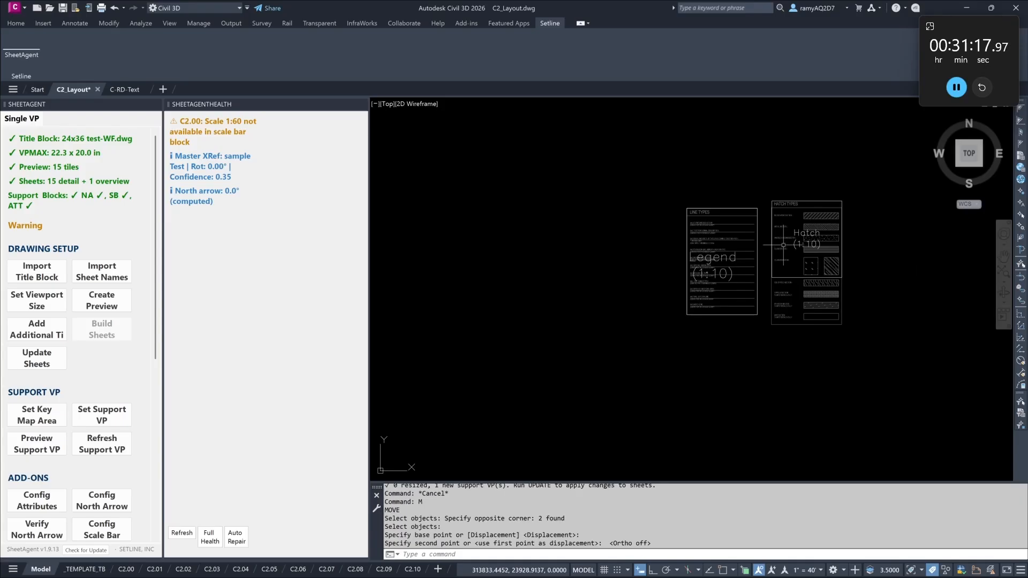
Step: Update the sheets to include the Hatch support viewport and inspect the C2.15 layout
left_click(37, 358)
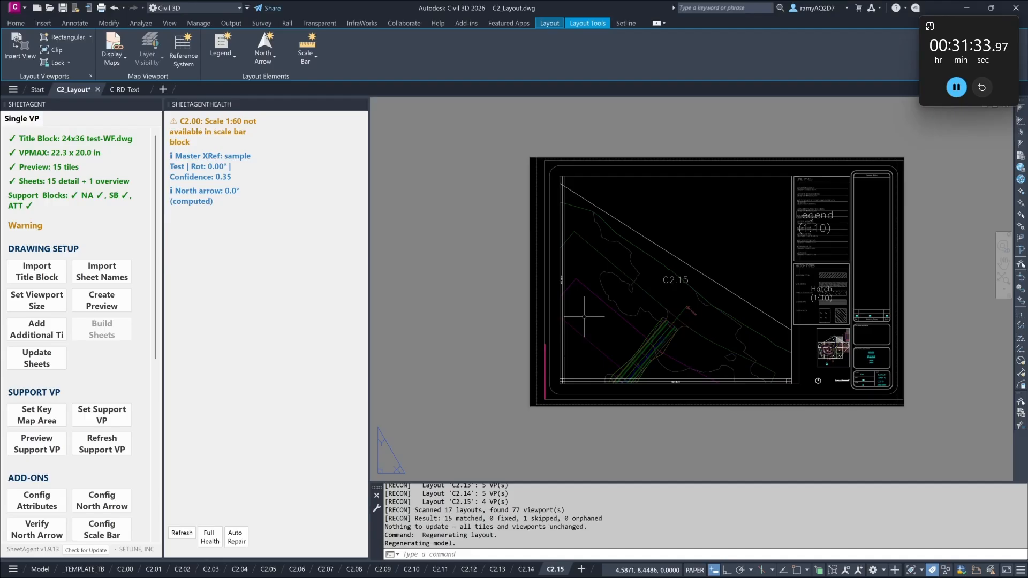
scroll(563, 278, "up", 8)
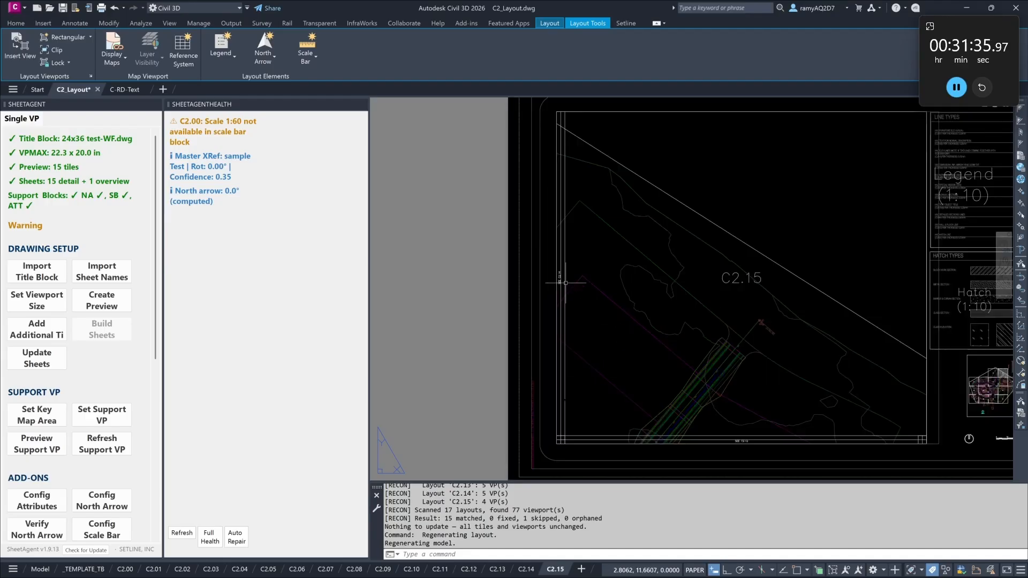
scroll(546, 283, "down", 8)
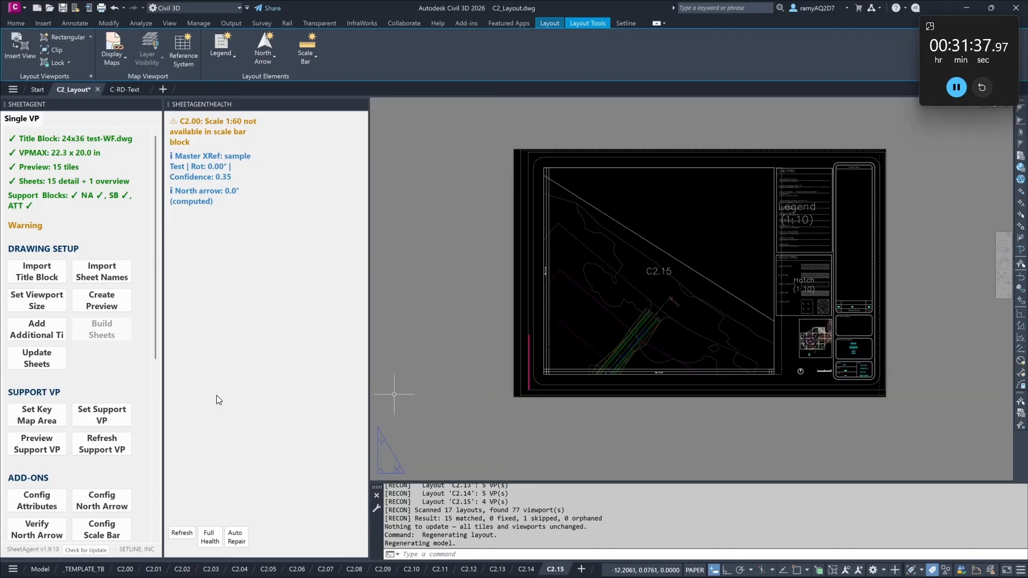
Step: Configure the match line style with a 0.15 paper text height, Arial text style and LOOK AT prefix, and apply it to the existing sheets
scroll(105, 351, "down", 3)
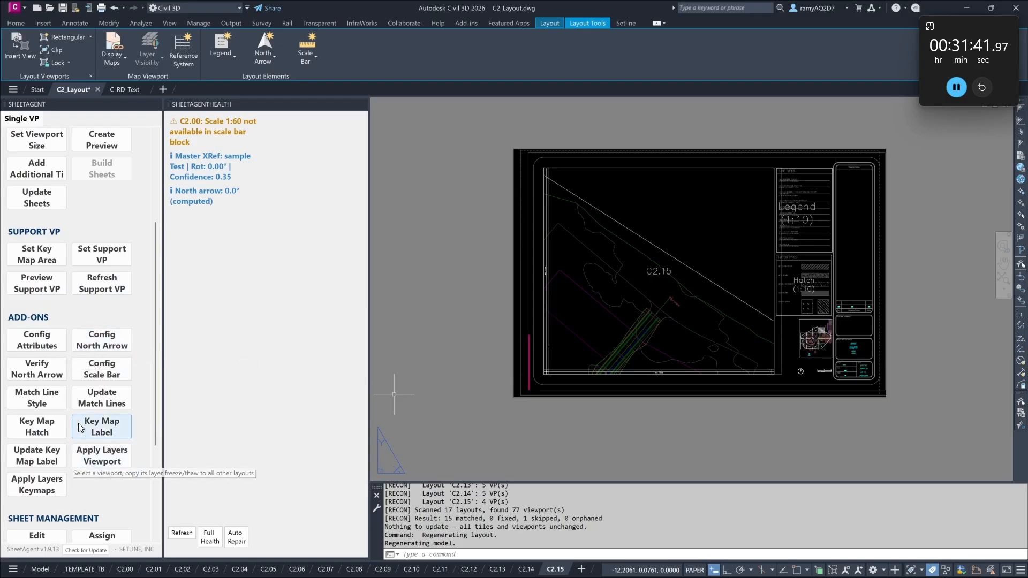
left_click(47, 404)
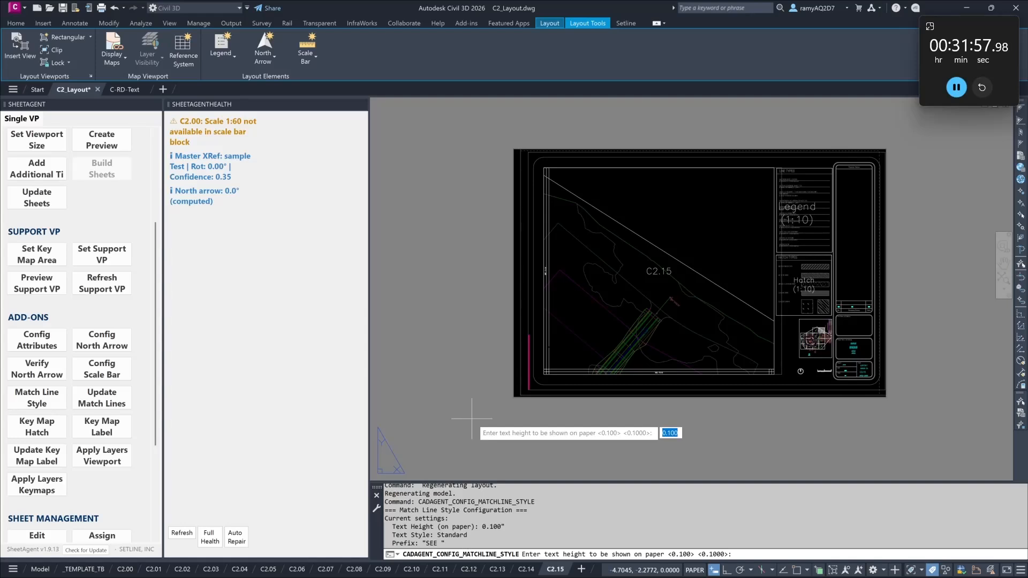
type("0.15")
key("Return")
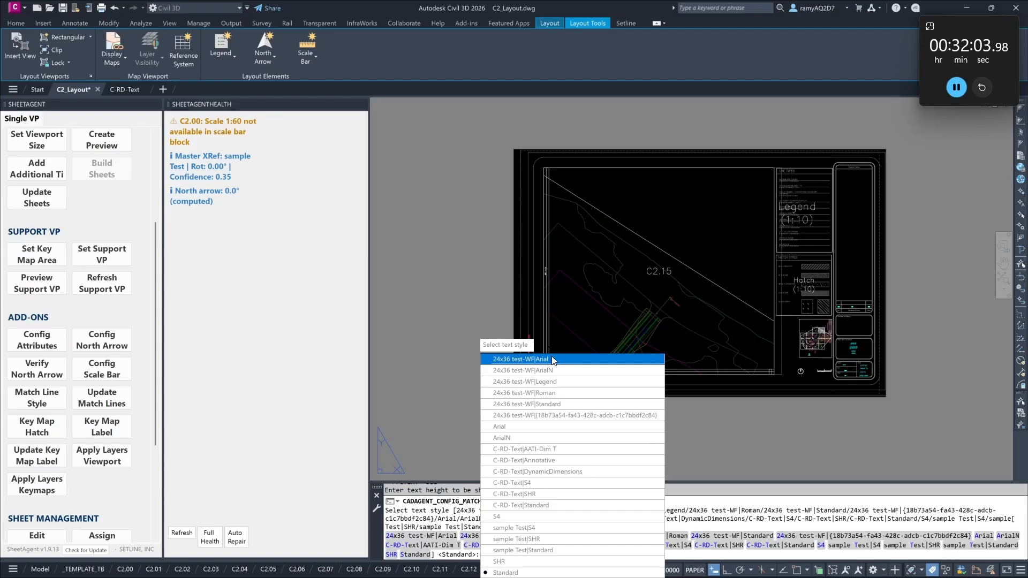
left_click(547, 427)
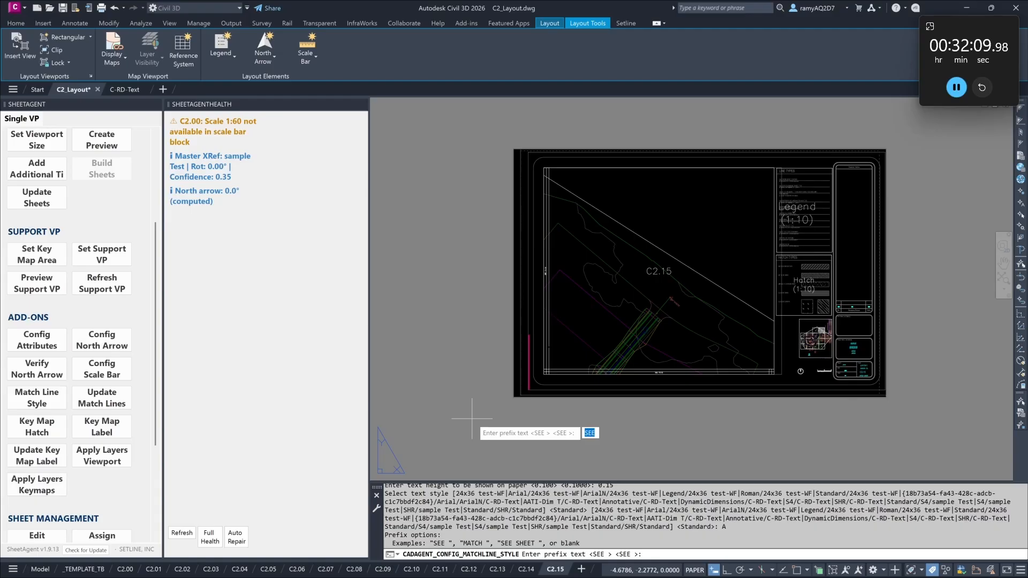
scroll(576, 272, "up", 5)
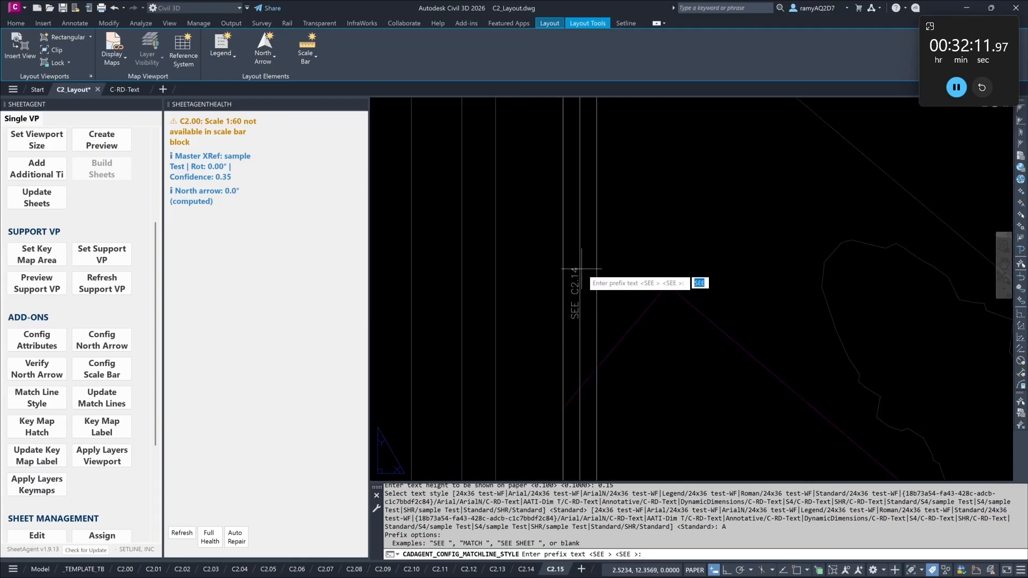
scroll(579, 254, "down", 5)
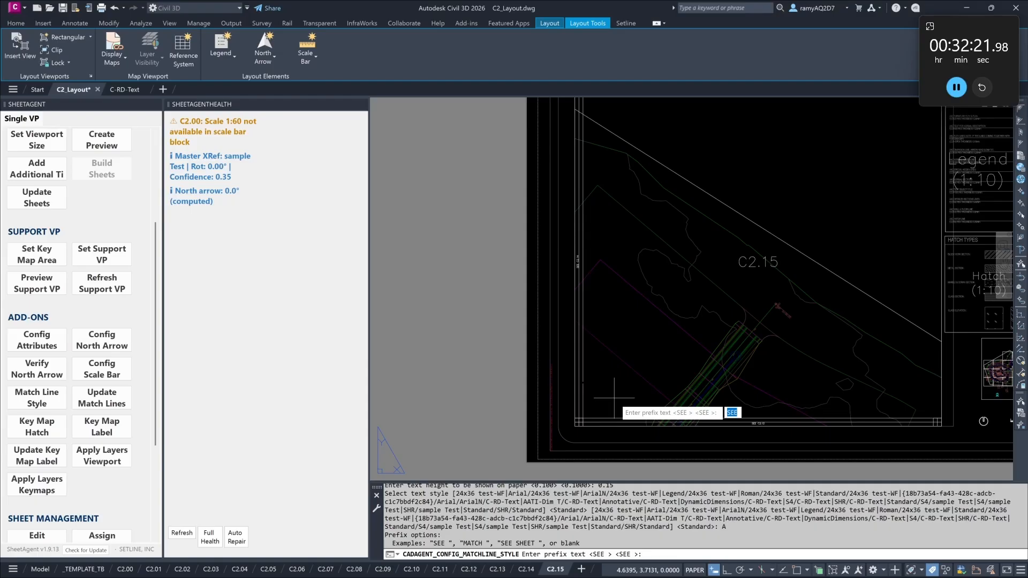
type("IO")
key("Return")
left_click(640, 438)
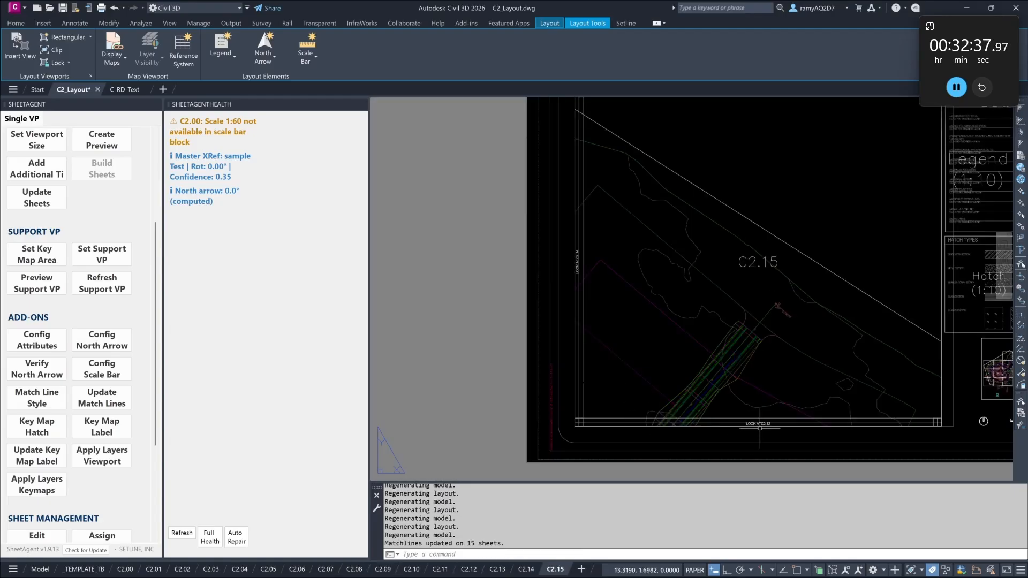
Step: Inspect the match line labels around the main viewports on the C2.15 and C2.11 layouts
scroll(747, 426, "up", 5)
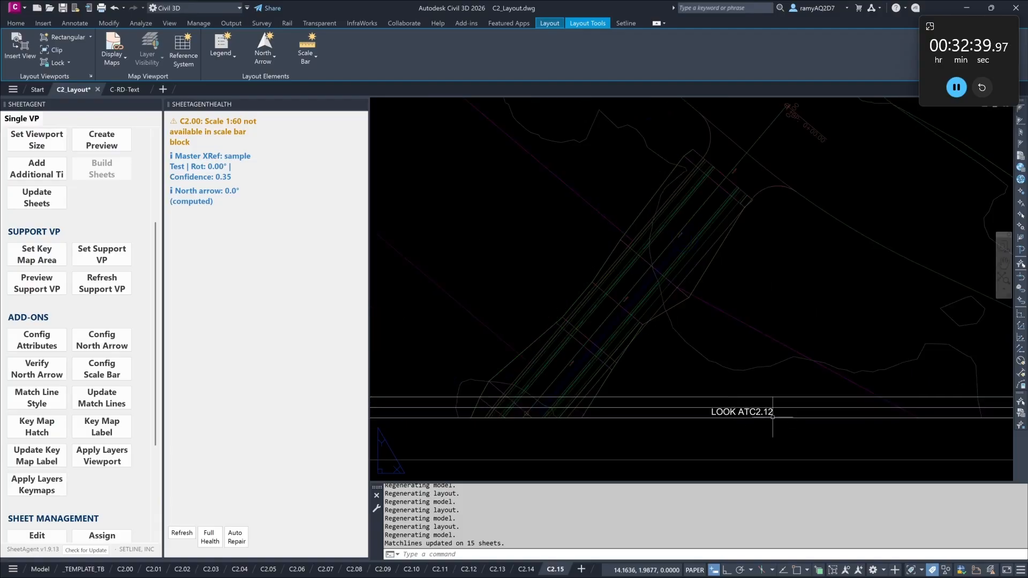
scroll(790, 428, "down", 6)
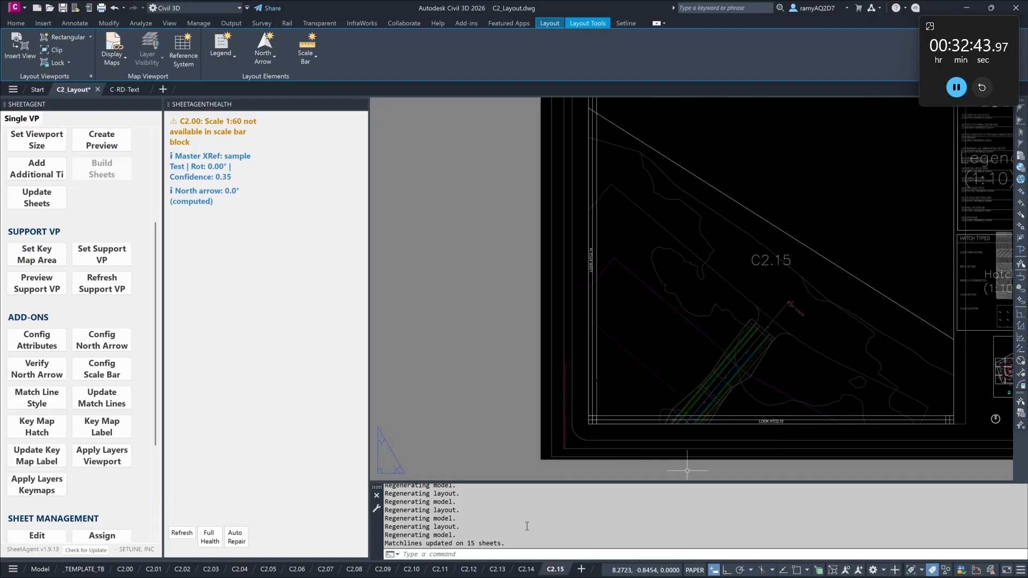
left_click(440, 570)
middle_click_drag(548, 307, 601, 225)
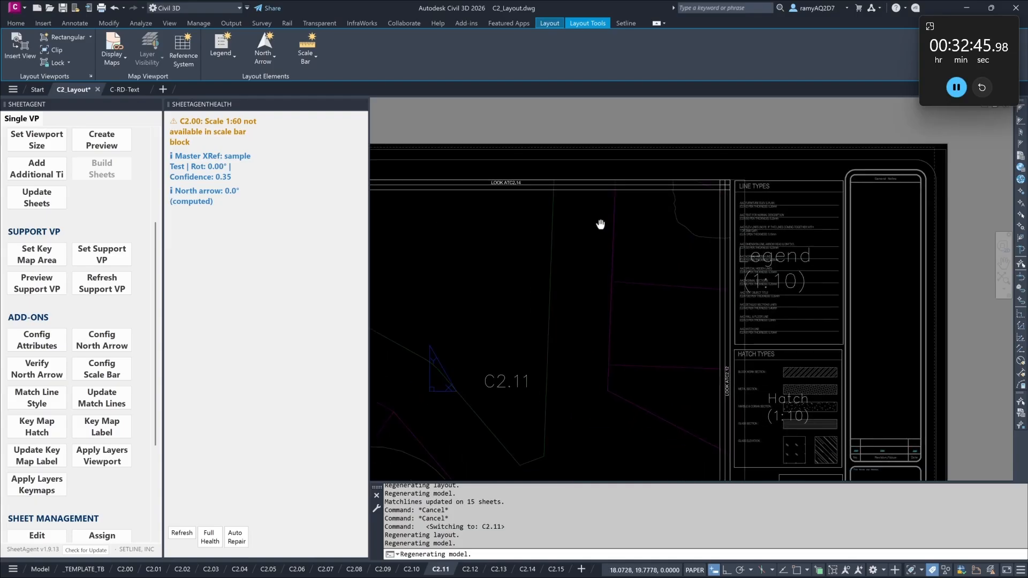
scroll(723, 364, "up", 6)
scroll(720, 364, "down", 6)
middle_click_drag(697, 365, 758, 236)
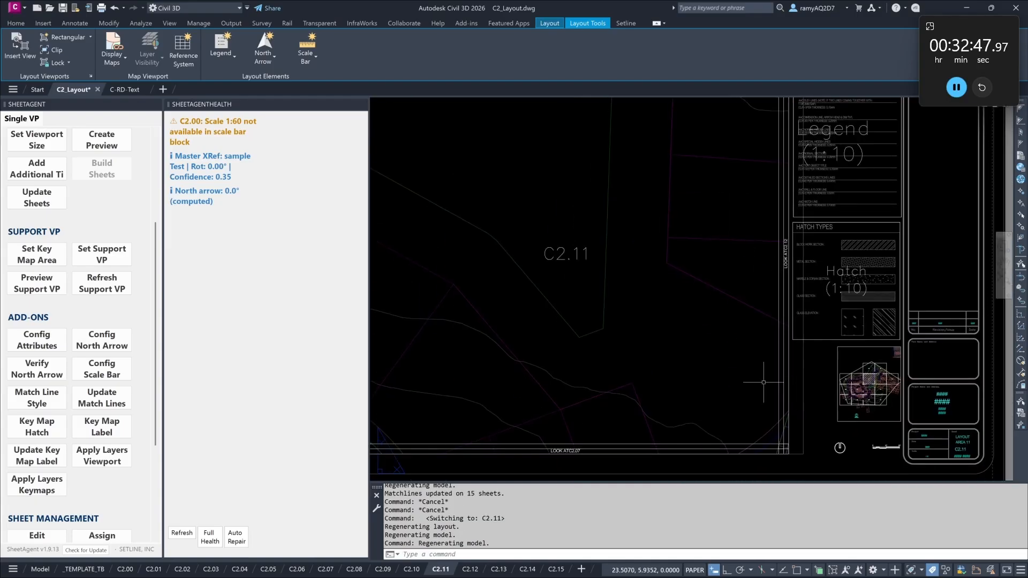
middle_click_drag(774, 382, 770, 336)
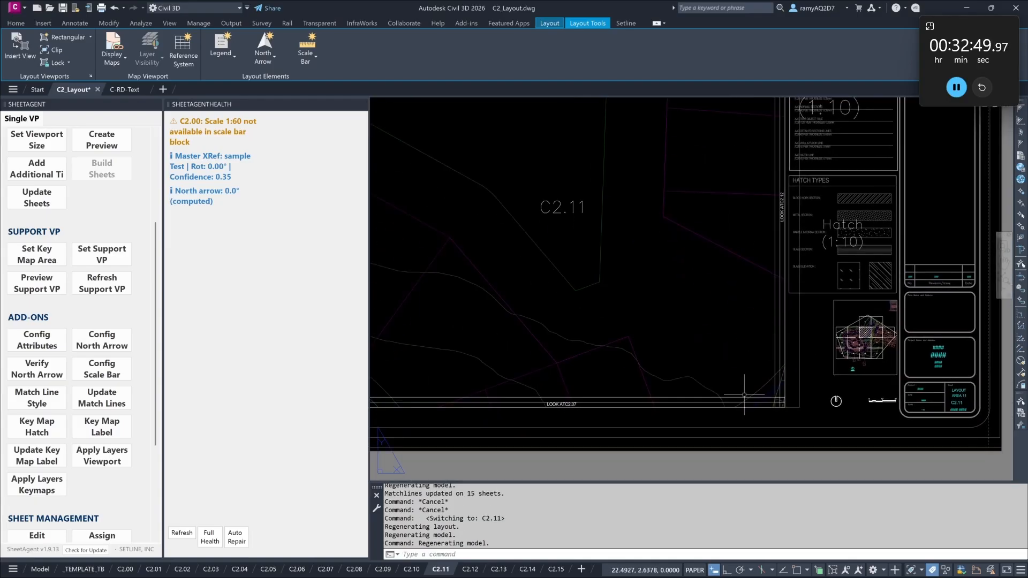
scroll(745, 395, "down", 6)
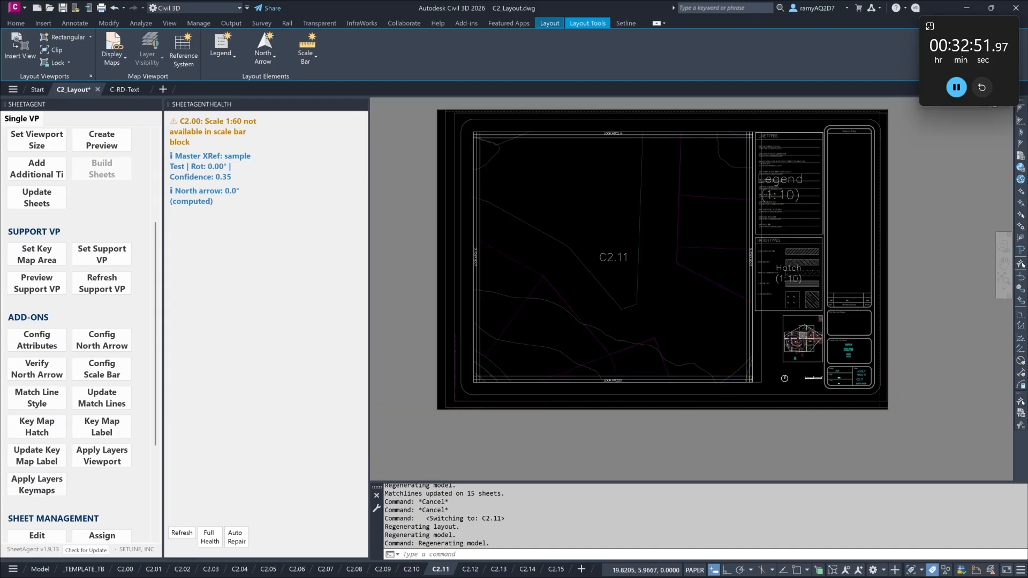
scroll(627, 315, "up", 1)
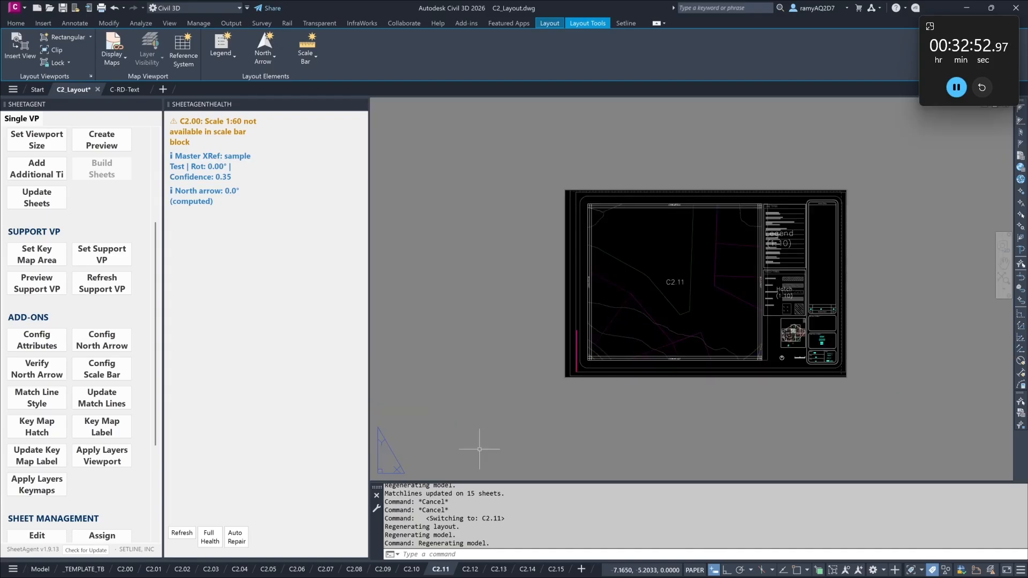
Step: Activate the key map viewport on layout C2.05 and freeze the layers sample Test|C-ROAD-TEXT, sample Test|C-PROP and C-RD-Text|C-ROAD-TEXT in it
left_click(268, 569)
scroll(703, 314, "up", 2)
scroll(821, 344, "up", 8)
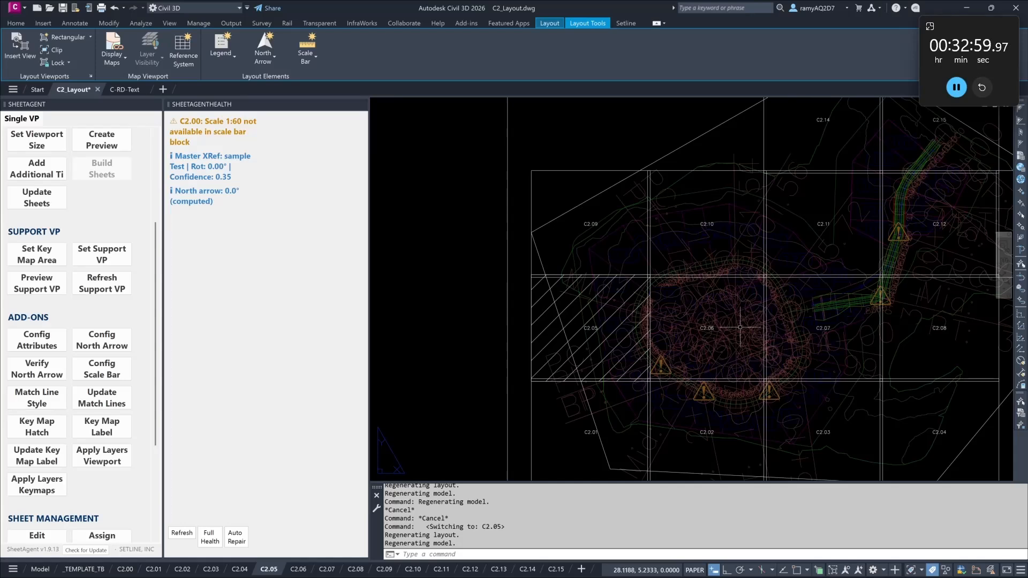
scroll(736, 328, "down", 2)
scroll(783, 349, "down", 2)
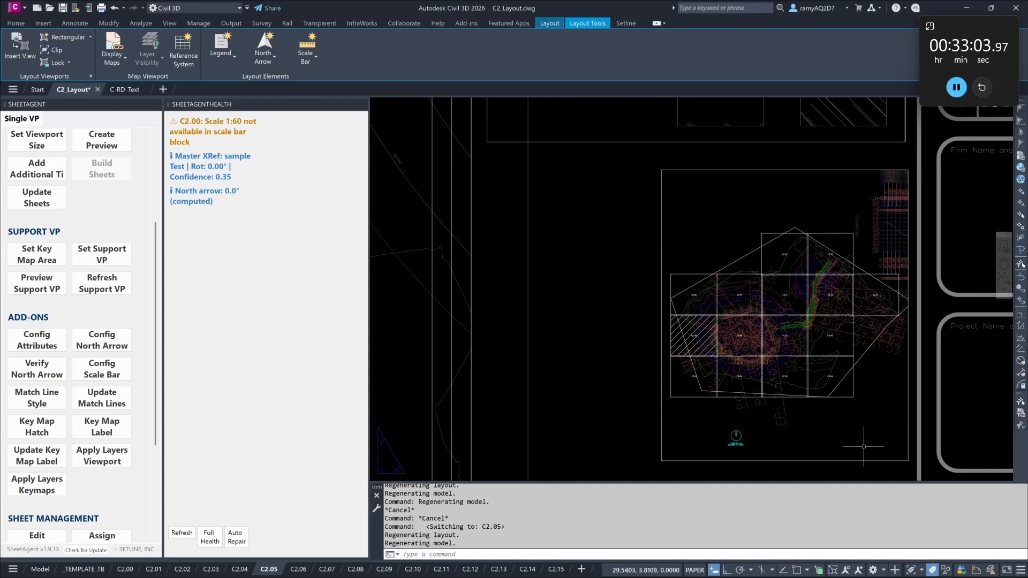
double_click(840, 417)
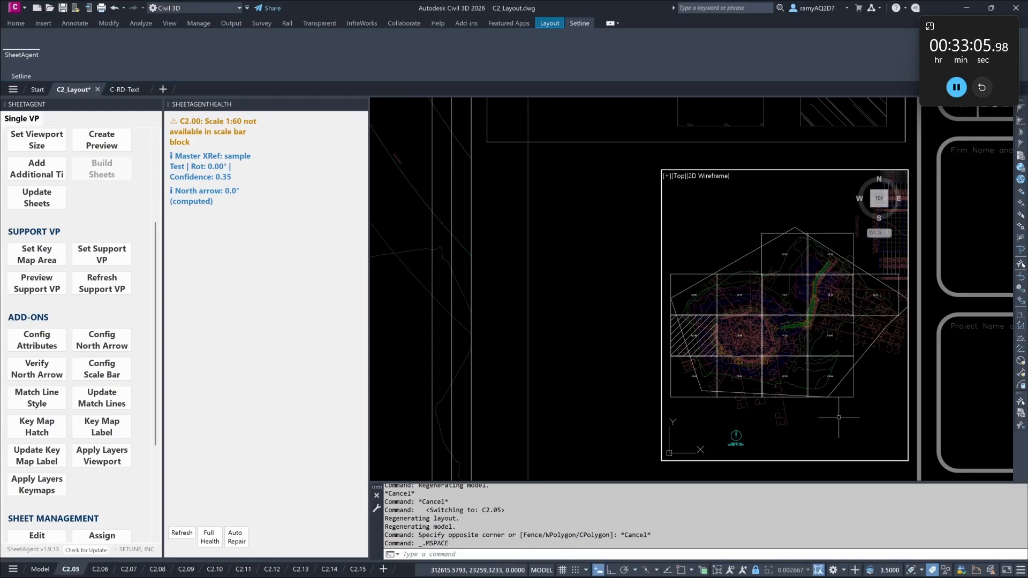
type("z")
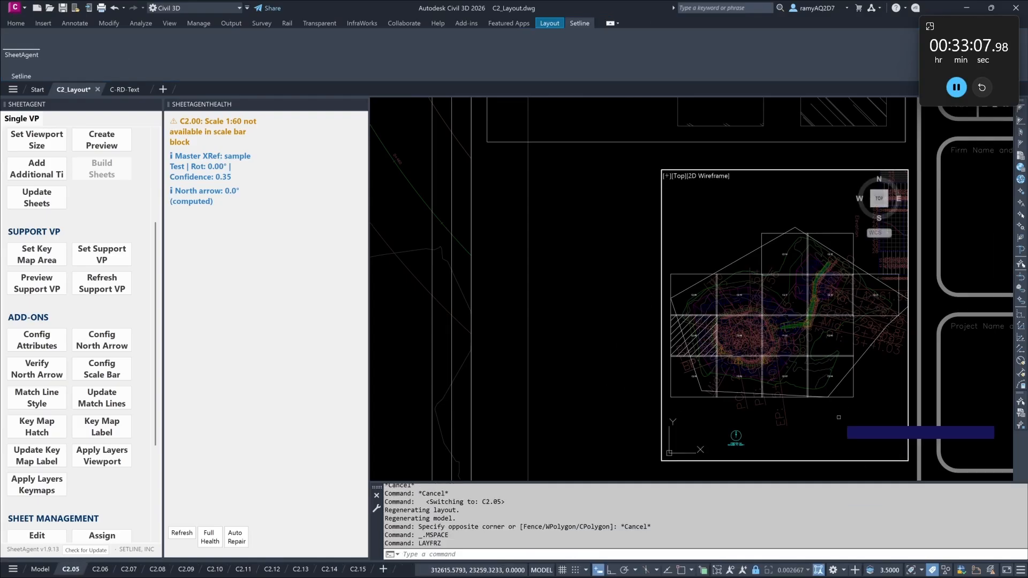
key("Return")
scroll(743, 365, "up", 3)
scroll(743, 365, "up", 4)
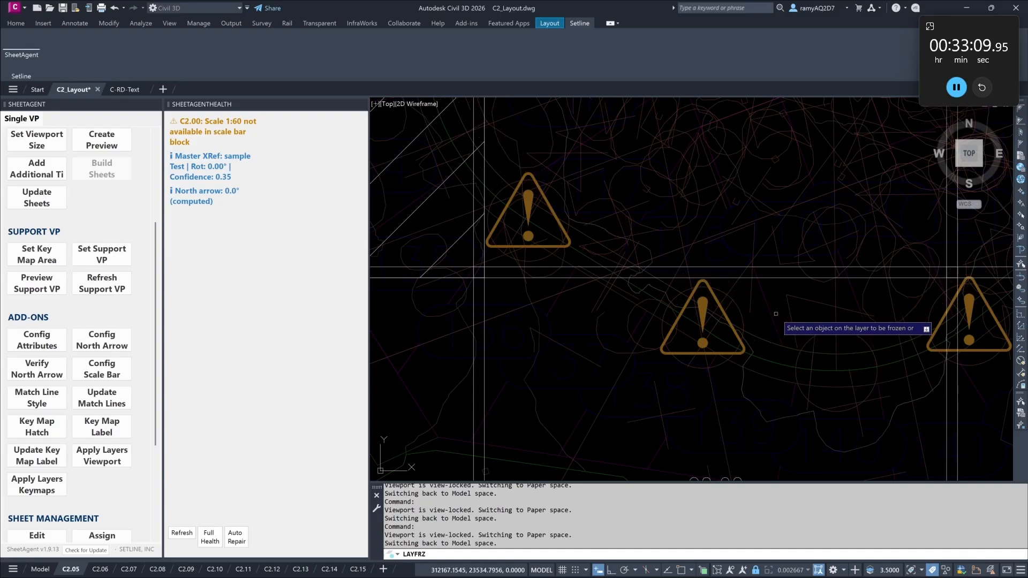
left_click(775, 321)
left_click(806, 255)
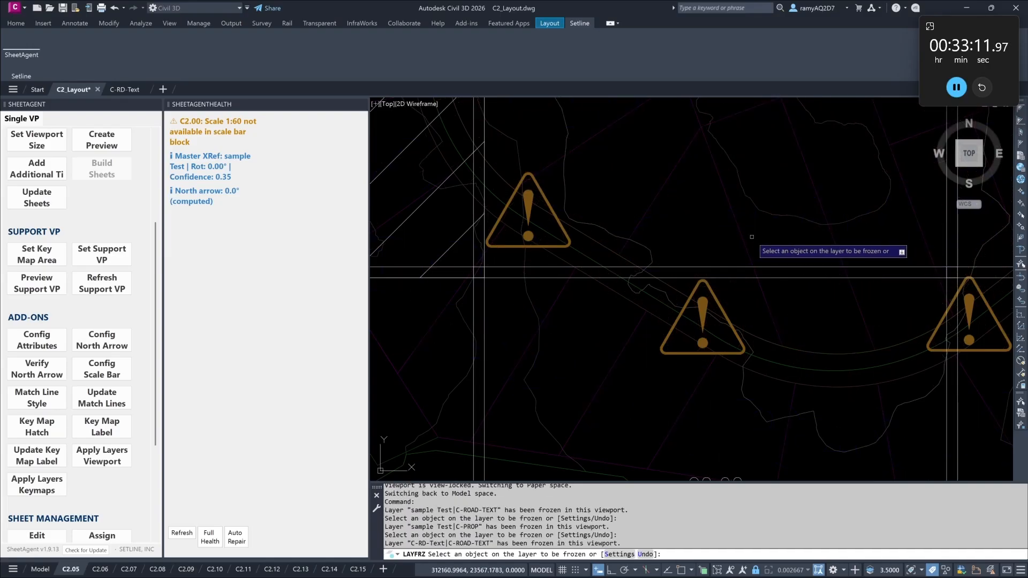
Step: Freeze sample Test|C-ROAD-CORR, C-ROAD-PROF-VIEW and C-ROAD-PROF-TEXT in the C2.05 key map viewport and return to paper space
scroll(749, 268, "down", 4)
scroll(678, 335, "down", 3)
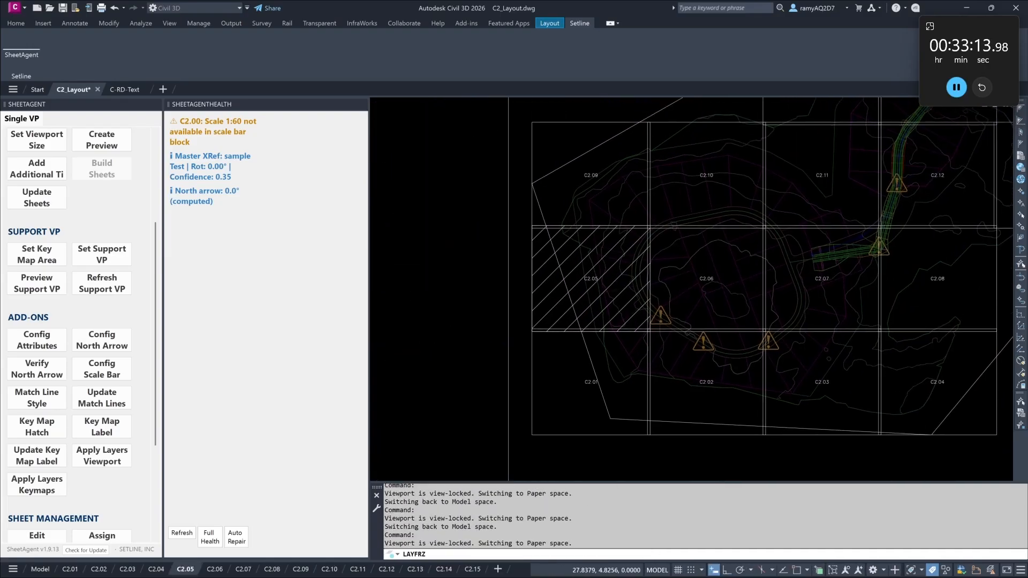
scroll(830, 266, "up", 3)
scroll(859, 349, "down", 5)
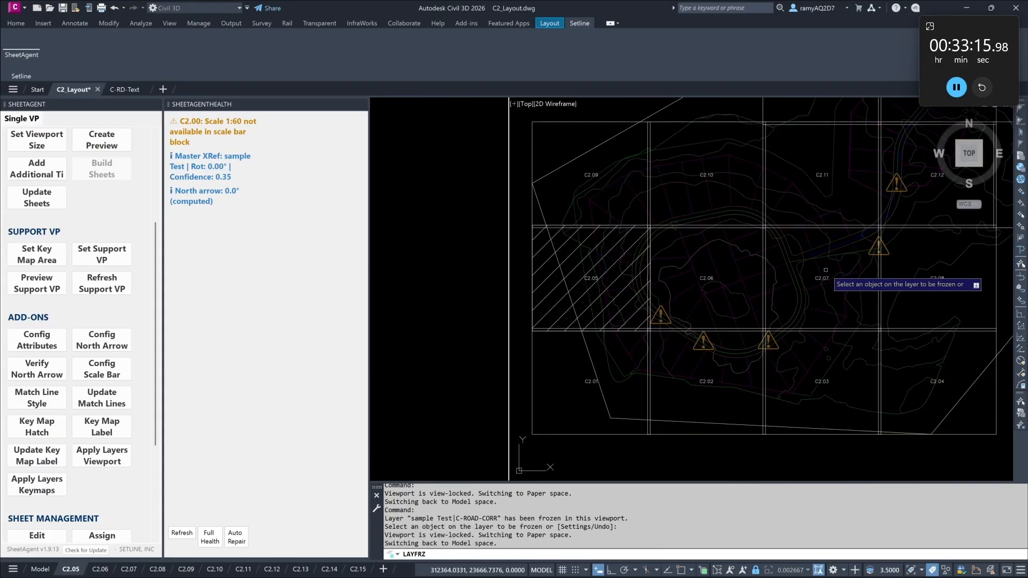
left_click(924, 199)
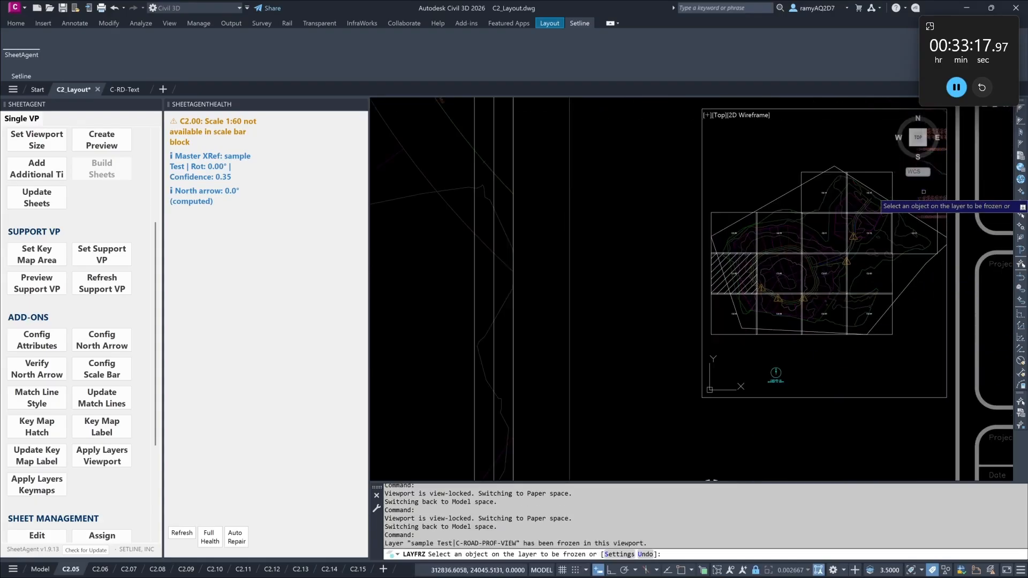
left_click(929, 203)
key("Escape")
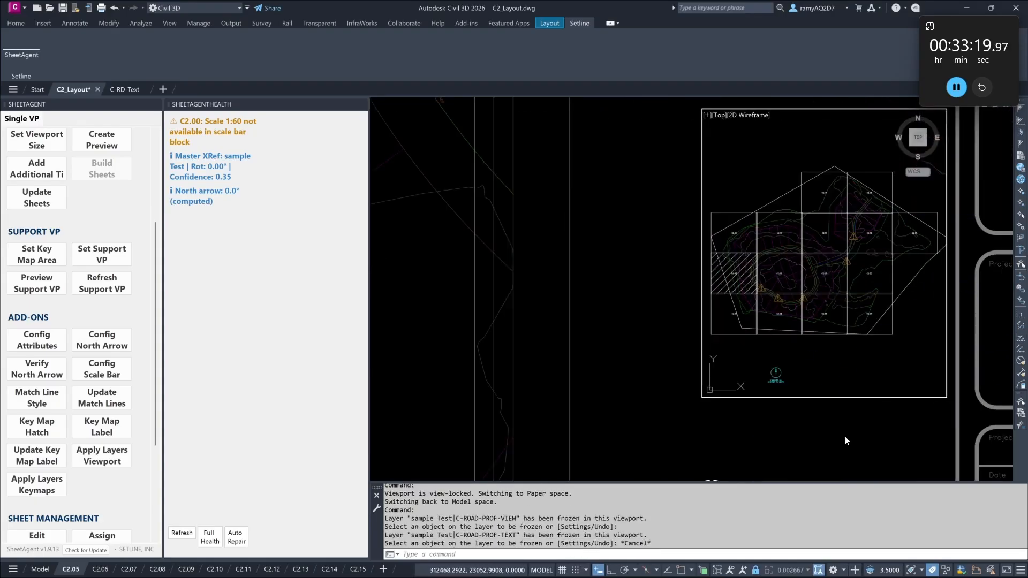
double_click(844, 436)
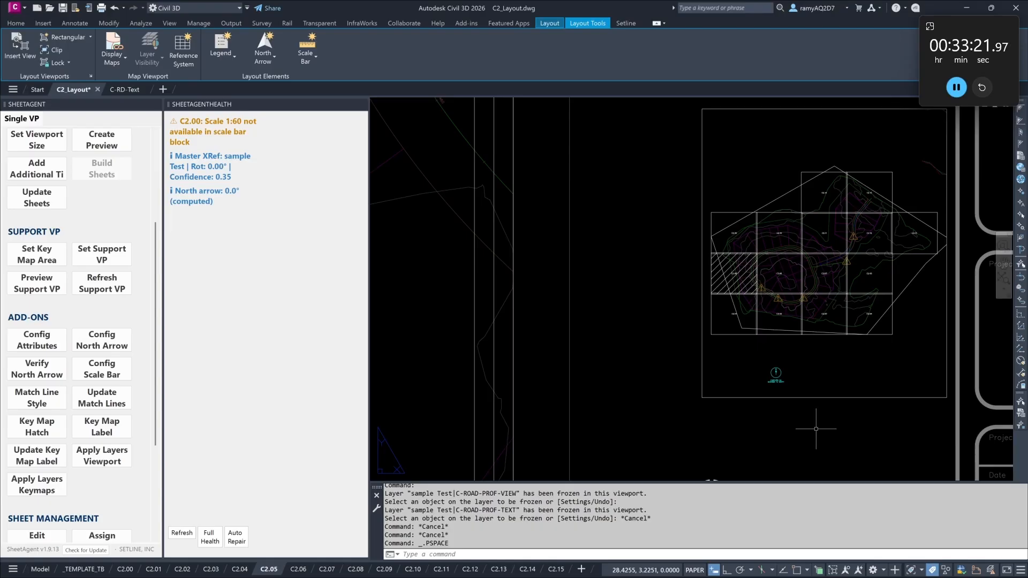
Step: Compare with layout C2.06, and copy the C2.05 key map's layer freeze settings to all other key maps
left_click(299, 571)
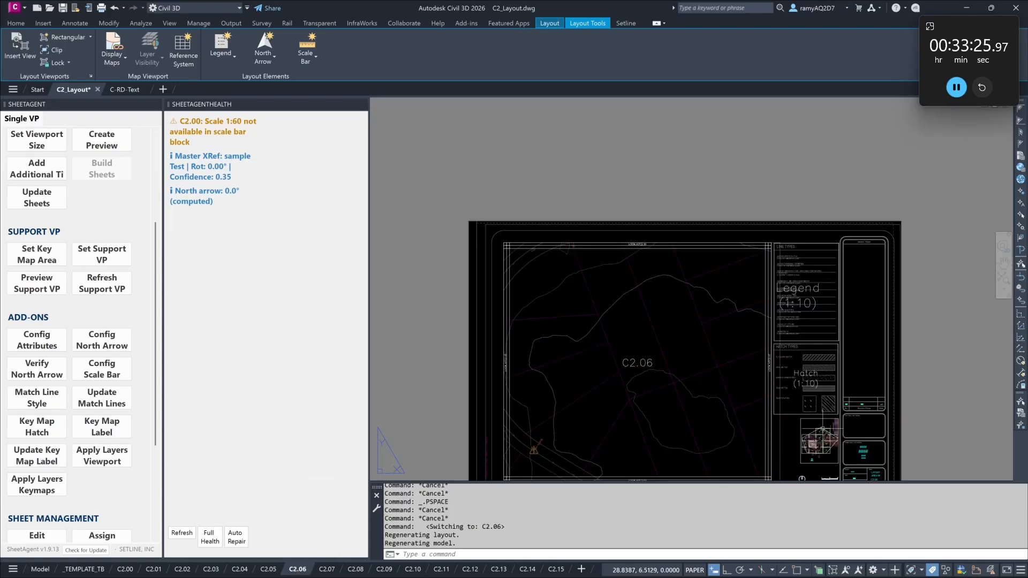
left_click(269, 569)
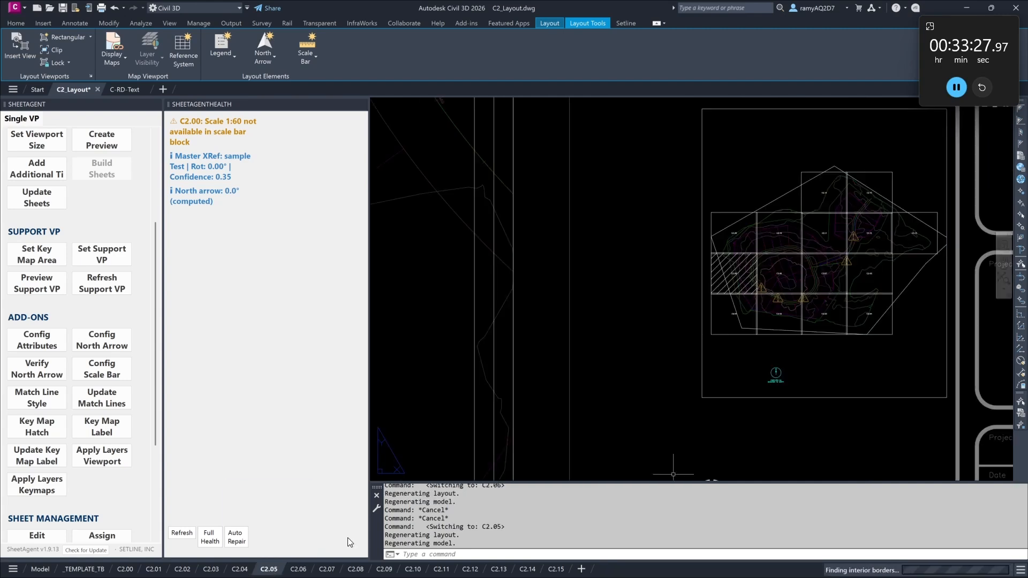
middle_click_drag(723, 358, 624, 360)
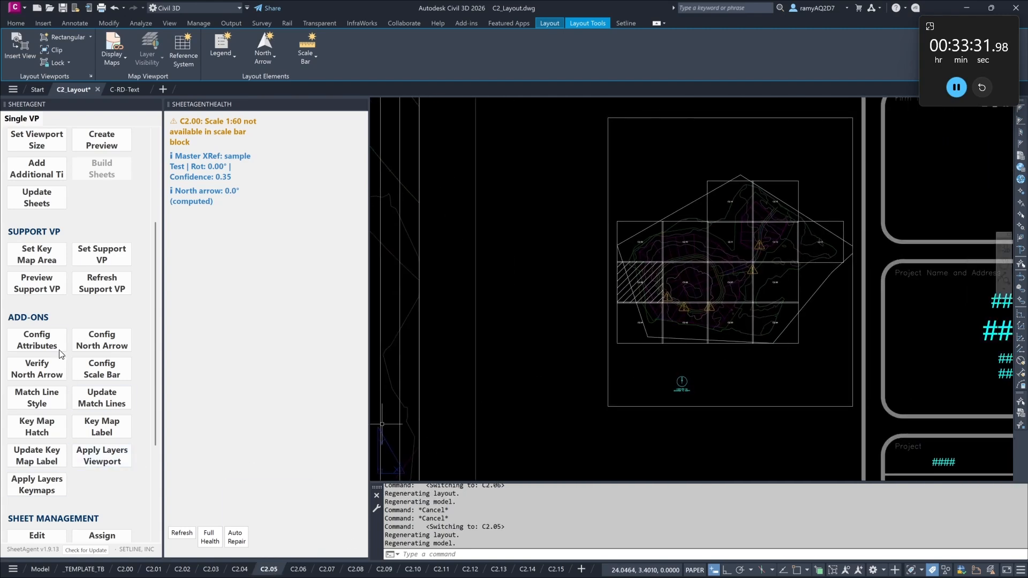
left_click(43, 492)
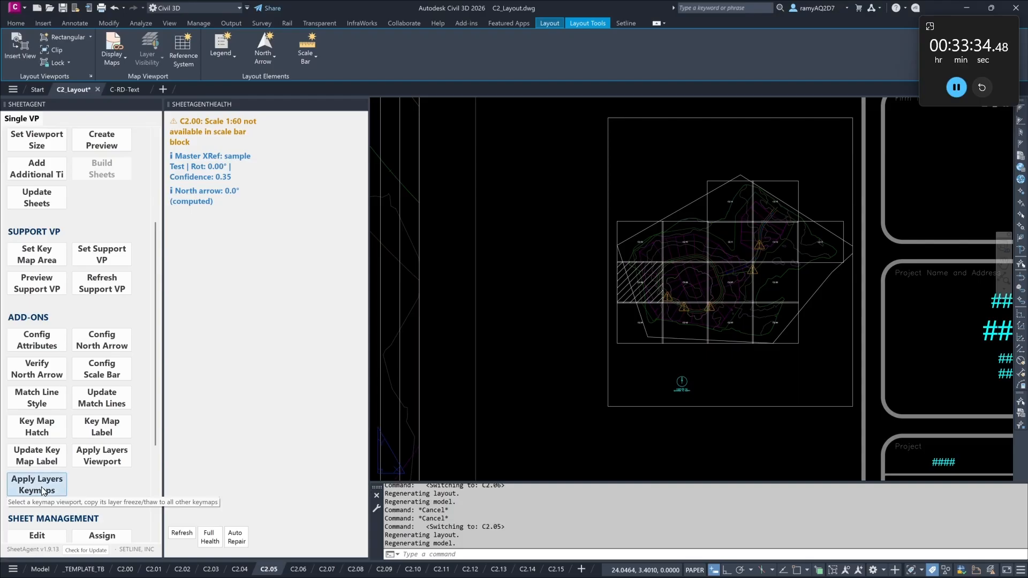
left_click(638, 407)
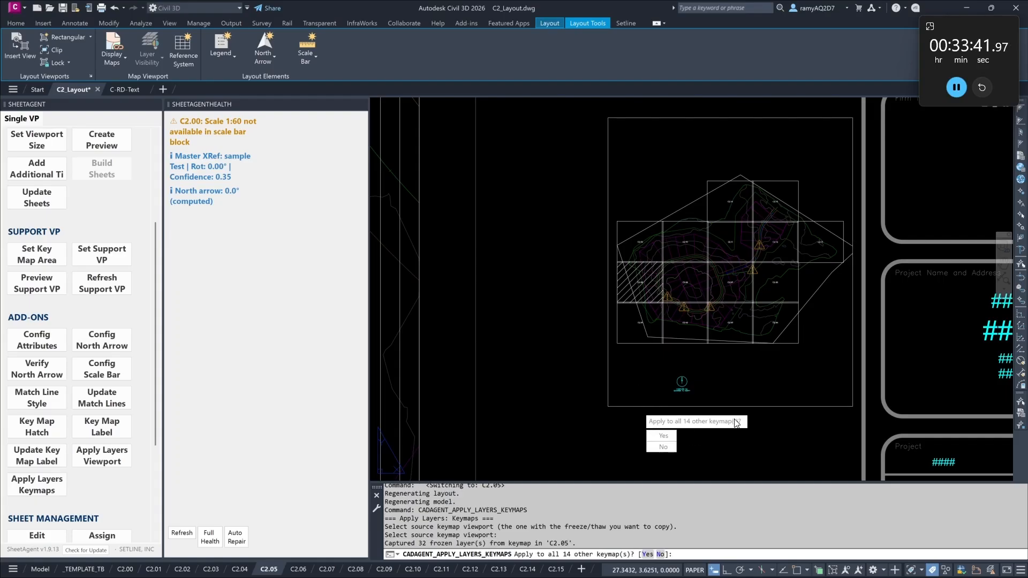
left_click(668, 439)
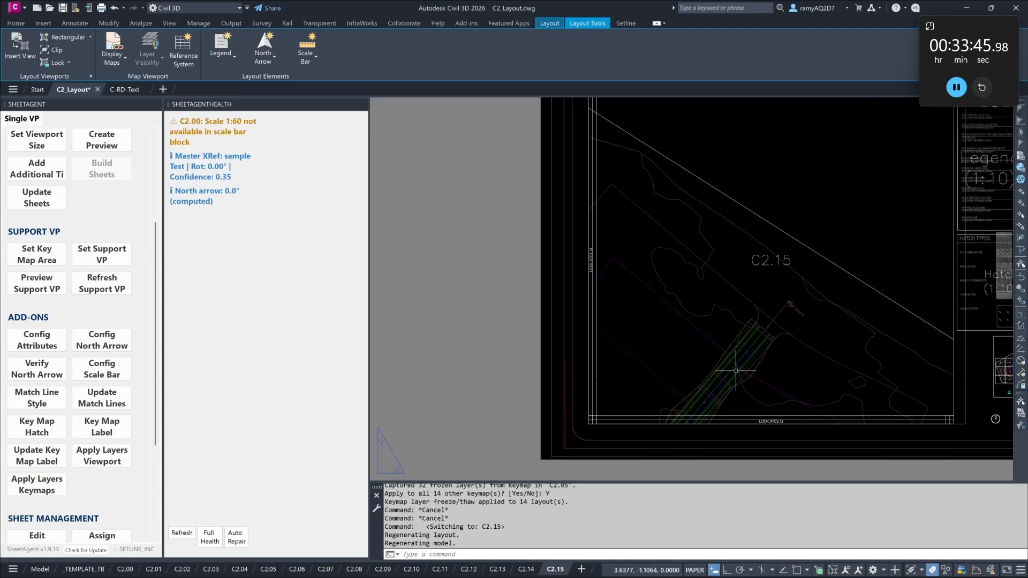
Step: Check the layer display of the key maps on the C2.15 and C2.13 layouts
scroll(736, 370, "down", 6)
scroll(727, 171, "up", 10)
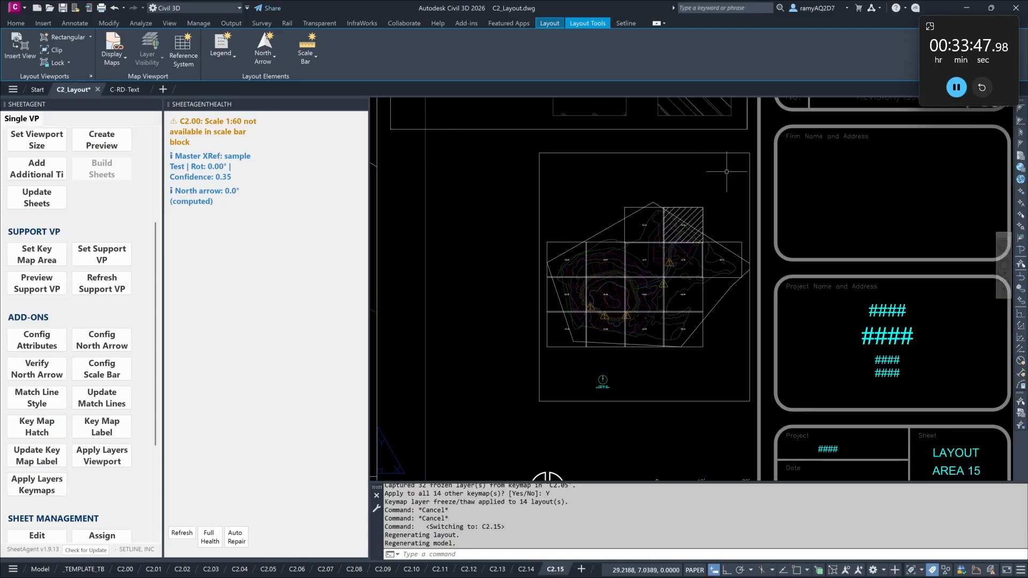
left_click(497, 570)
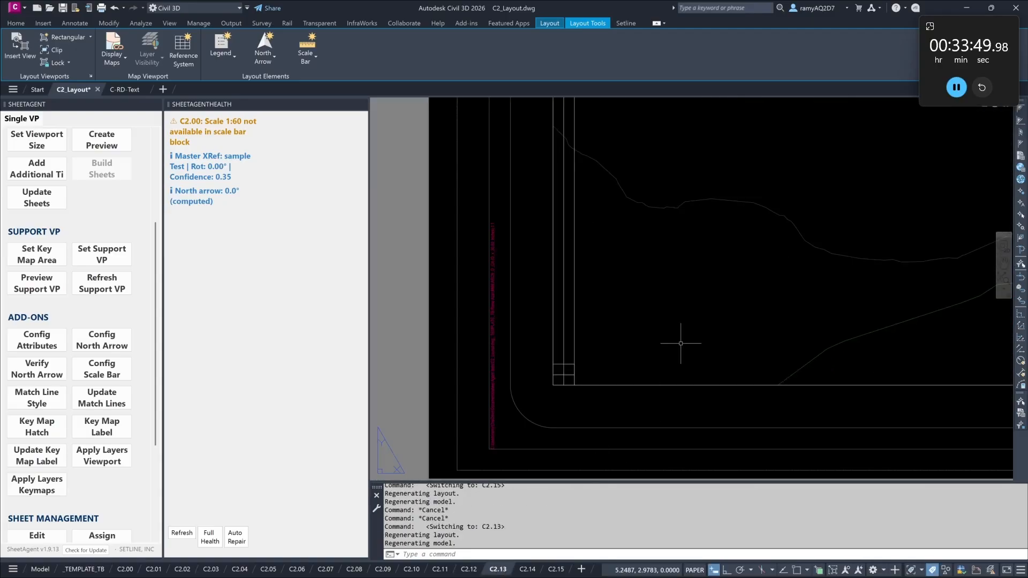
scroll(681, 344, "down", 5)
scroll(747, 209, "up", 8)
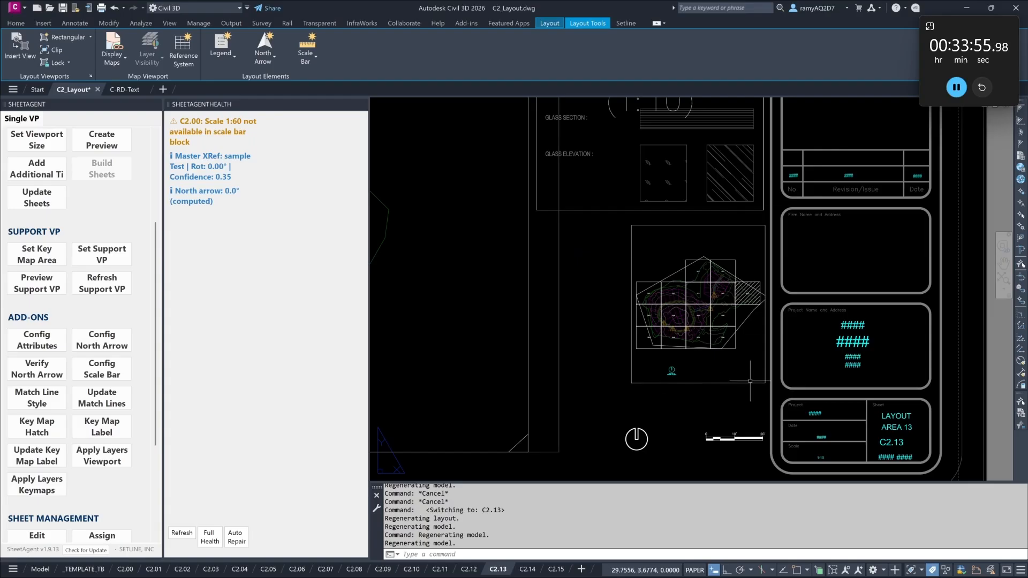
scroll(750, 380, "down", 3)
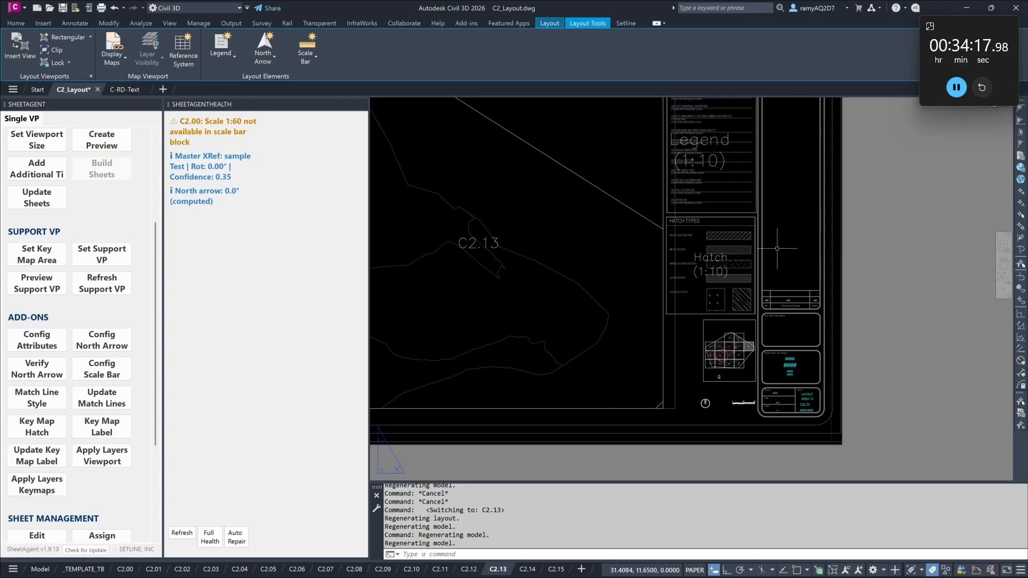
Step: Add automatically generated title and scale labels below the key map viewports on all sheets and inspect the label on C2.13
scroll(777, 248, "down", 5)
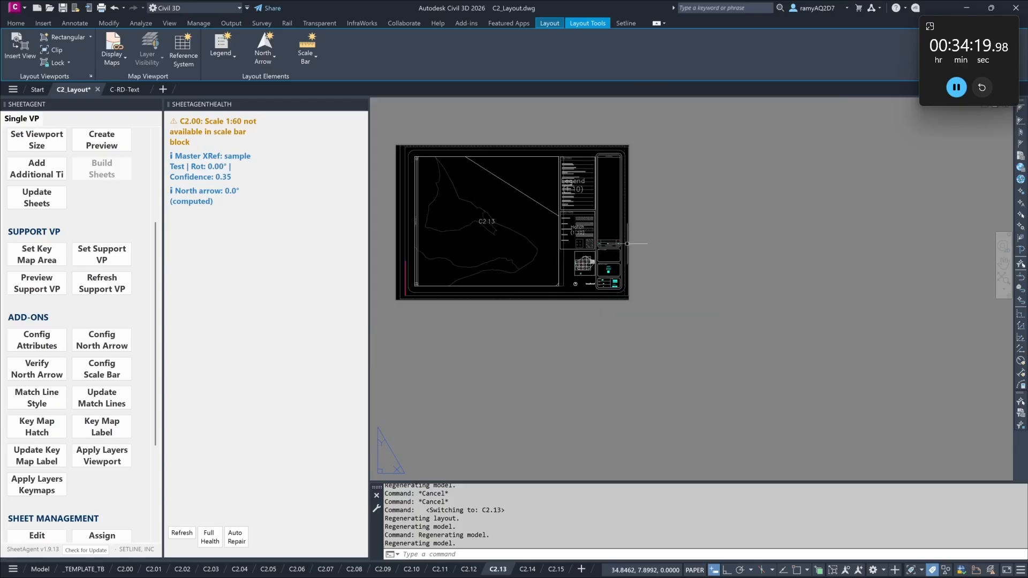
scroll(616, 244, "up", 8)
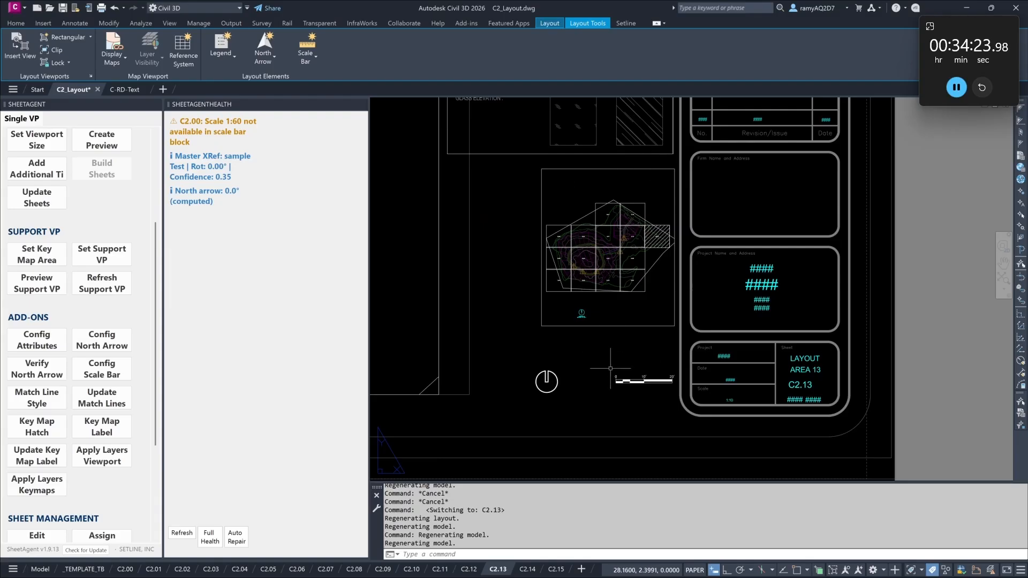
scroll(638, 309, "up", 2)
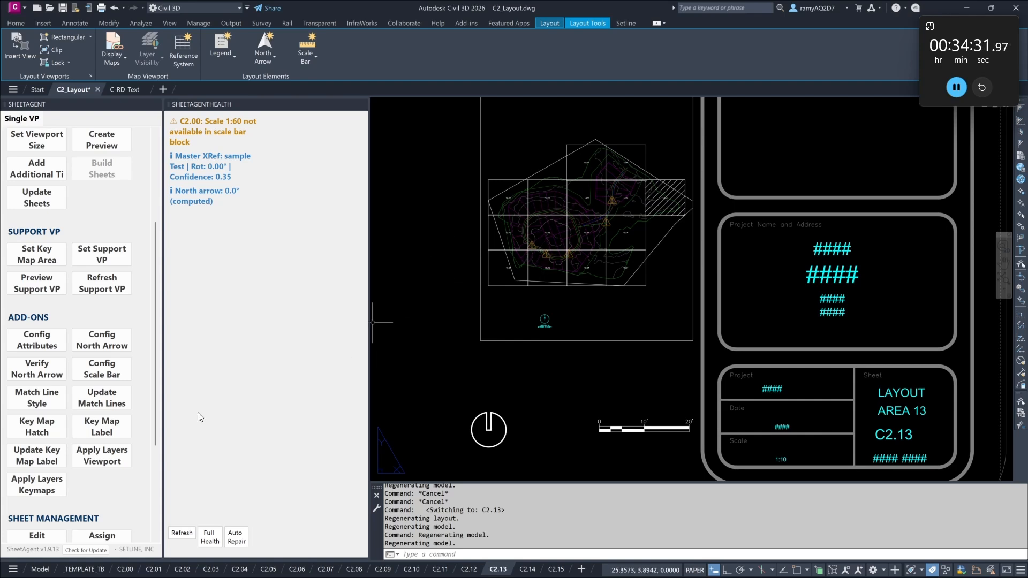
left_click(99, 431)
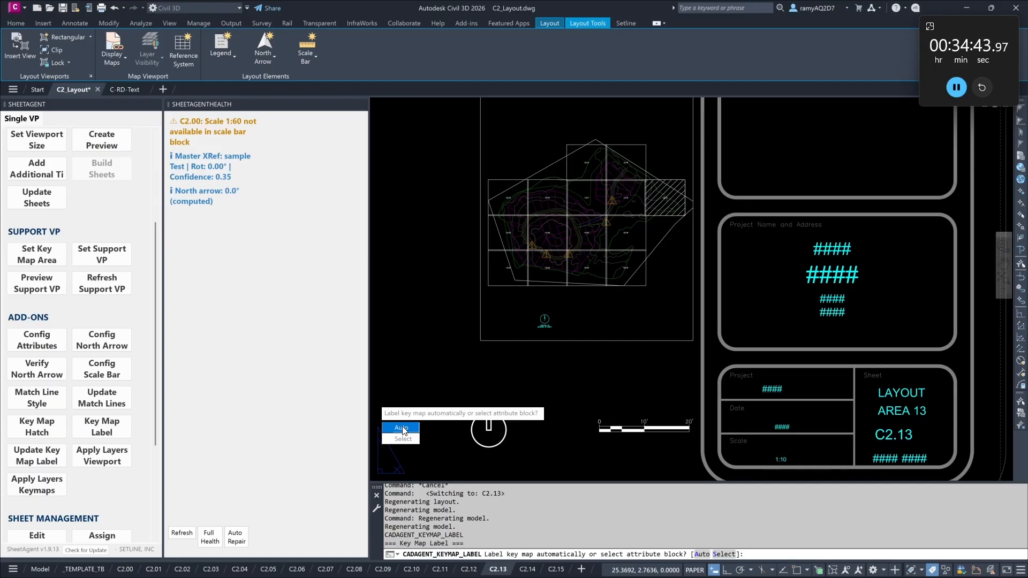
left_click(403, 428)
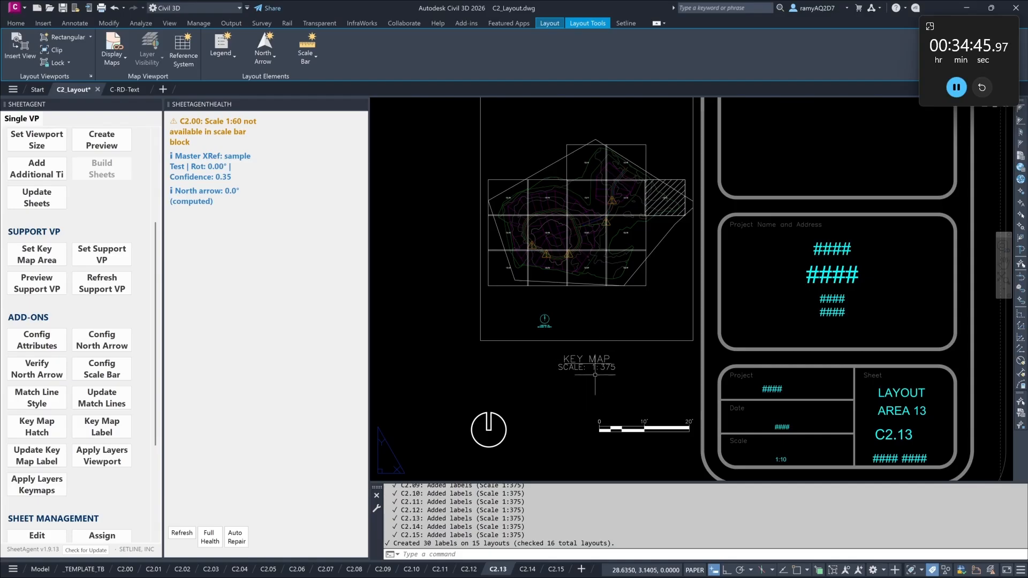
scroll(600, 367, "up", 4)
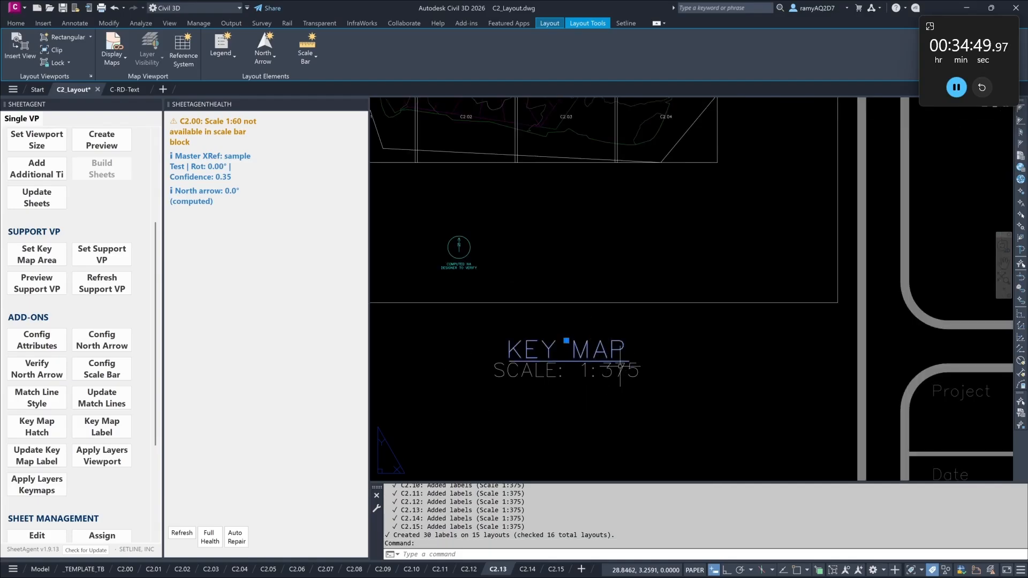
key("Escape")
key("Escape")
scroll(712, 347, "down", 8)
key("Escape")
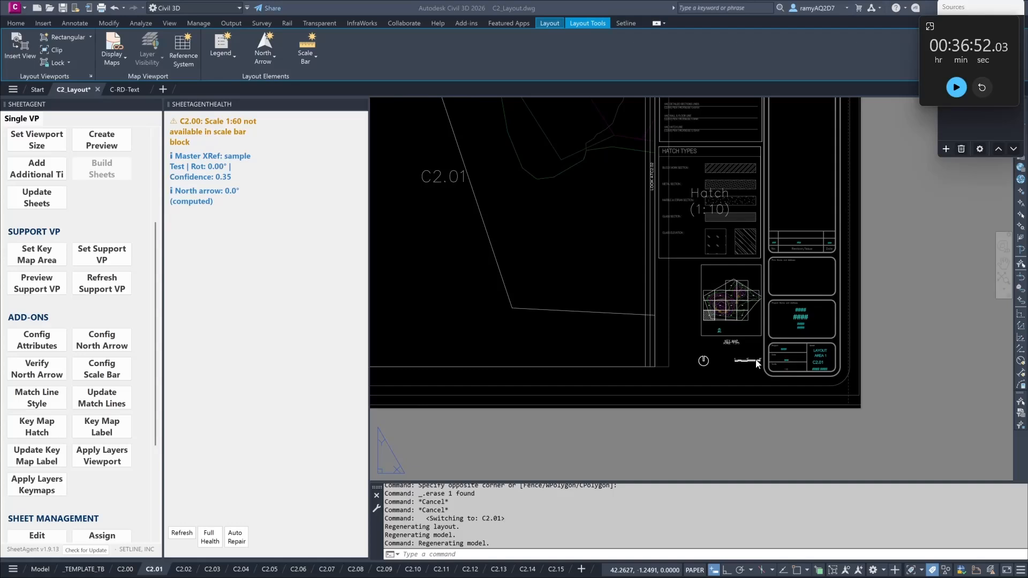
Step: On the _TEMPLATE_TB layout, insert the Drawing Title - Imperial block below the key map frame at scale 0.5, keeping its existing definition
left_click(961, 92)
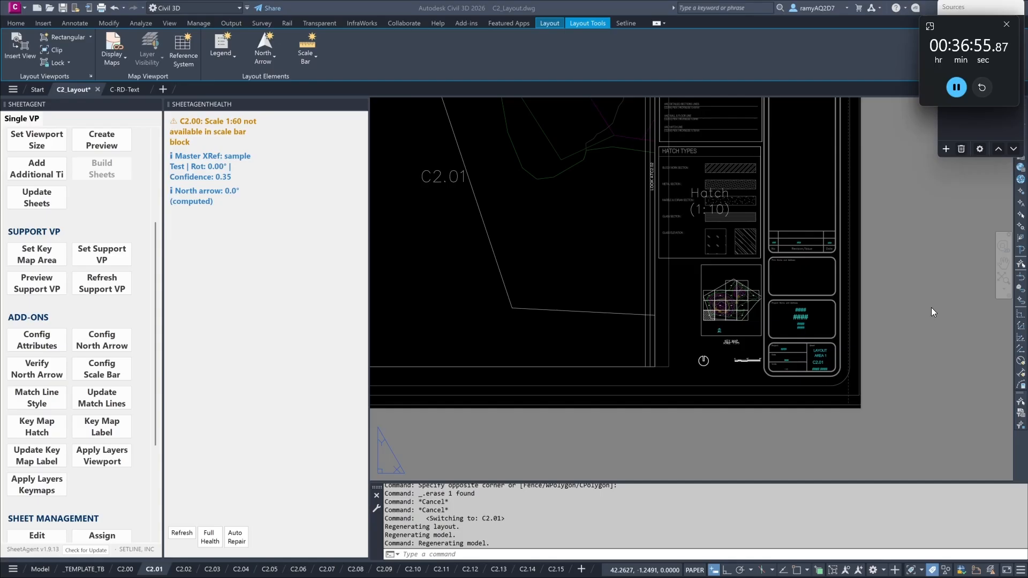
left_click(85, 570)
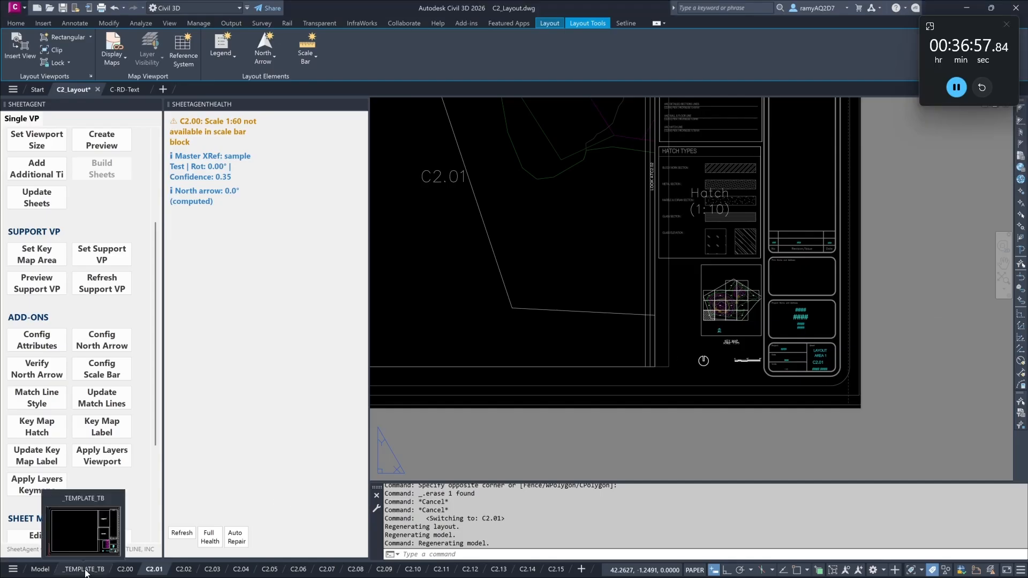
left_click(85, 570)
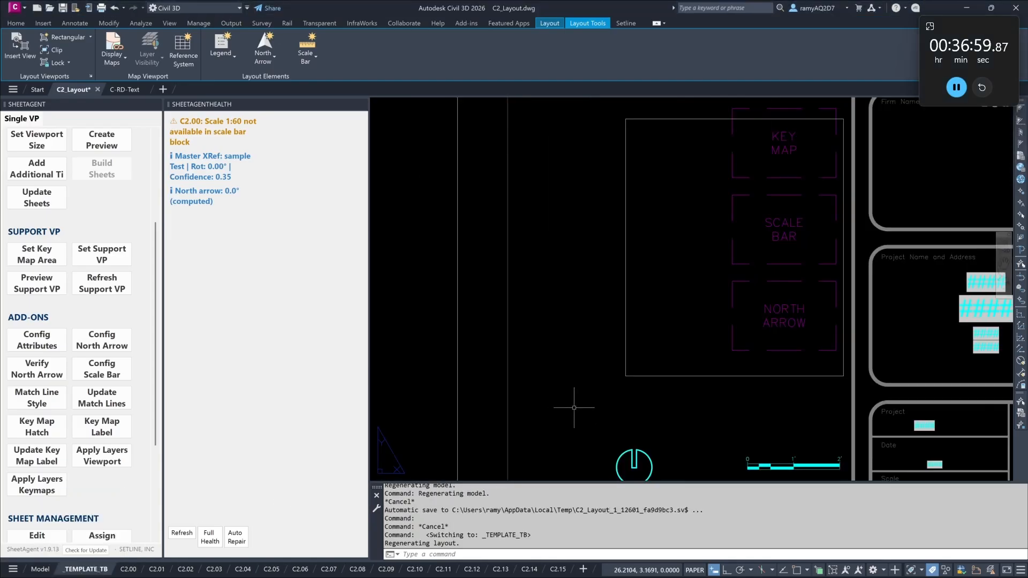
type("insert")
key("Return")
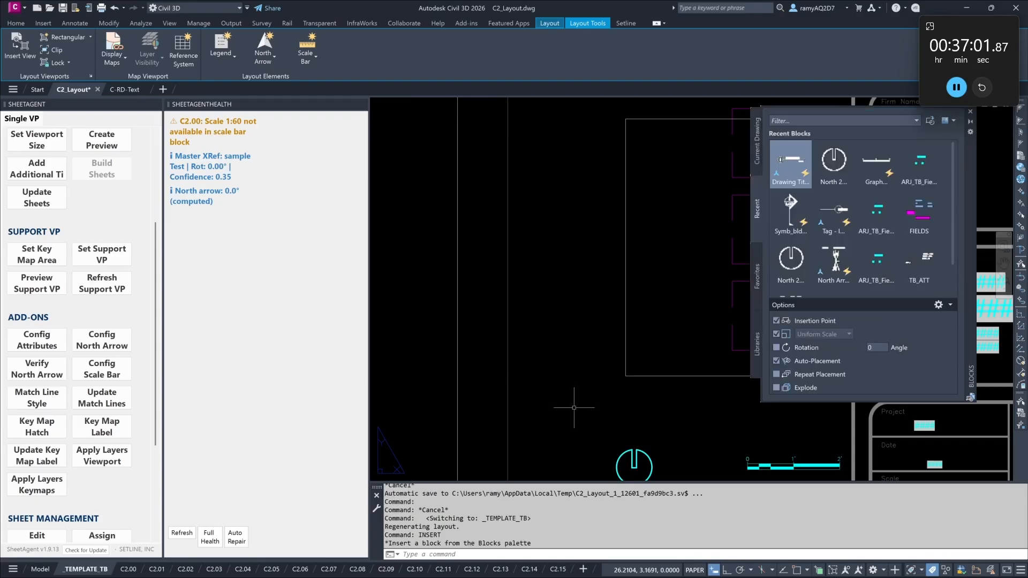
left_click(791, 162)
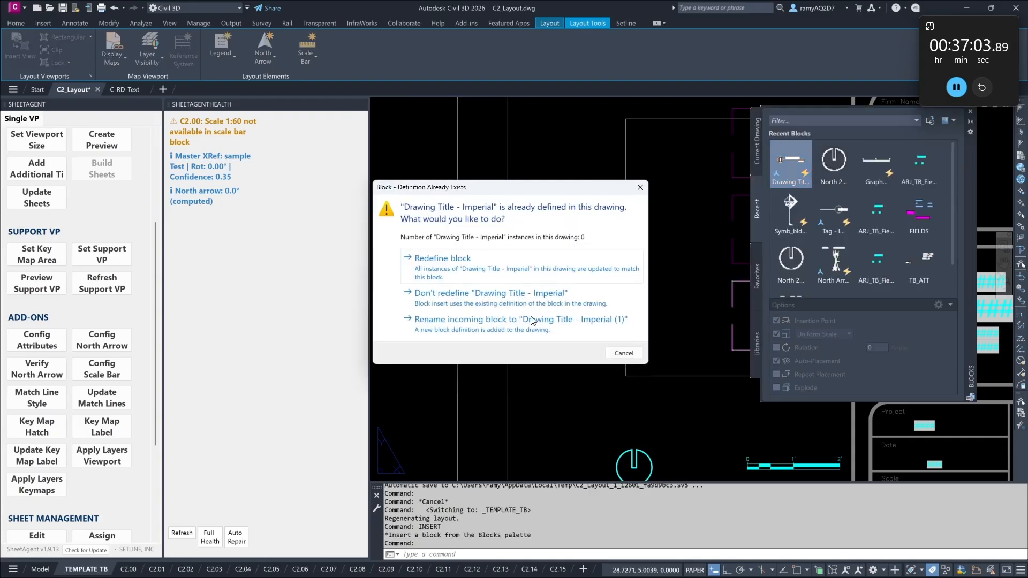
left_click(525, 294)
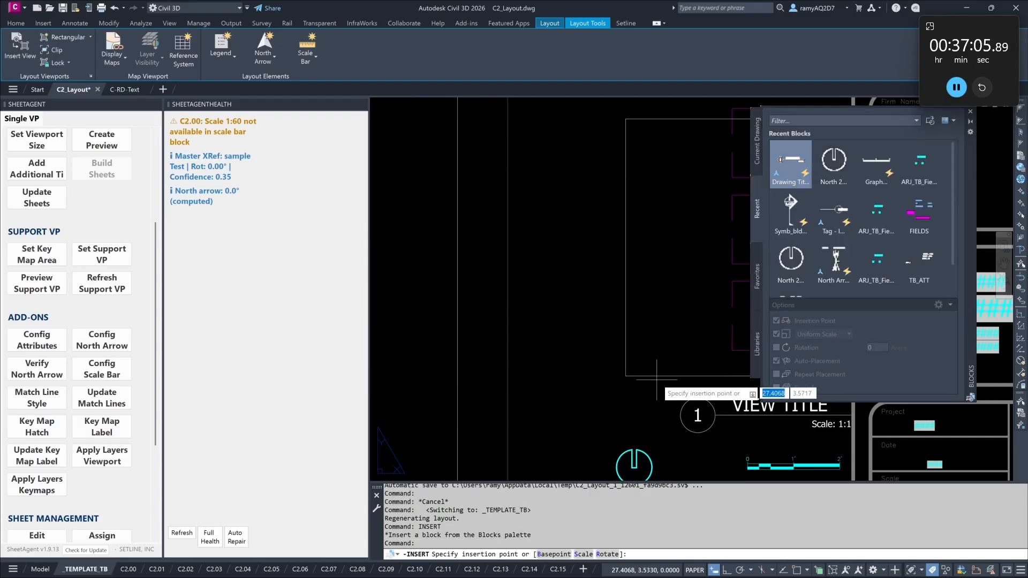
left_click(641, 375)
type("0.")
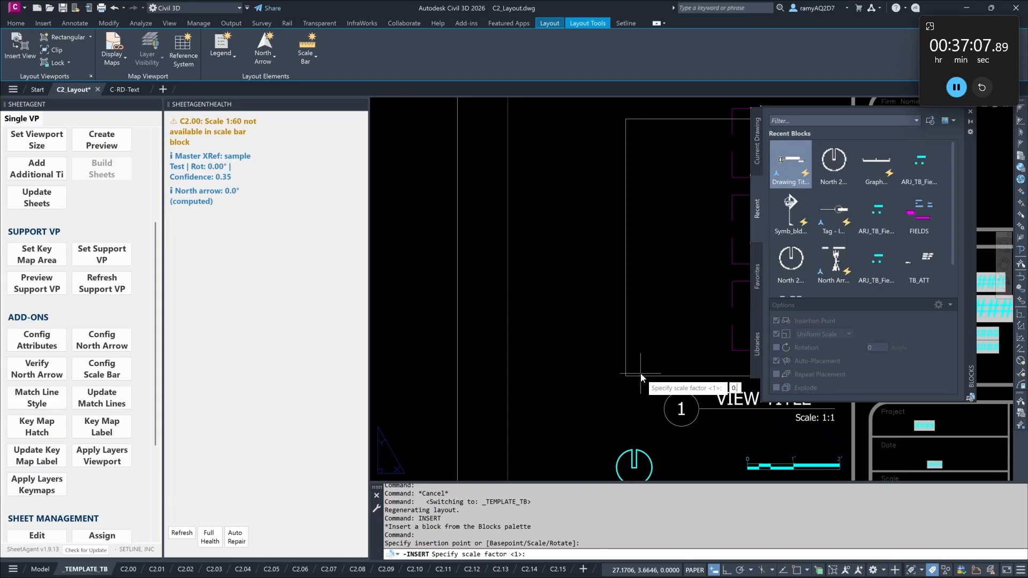
type("5")
key("Return")
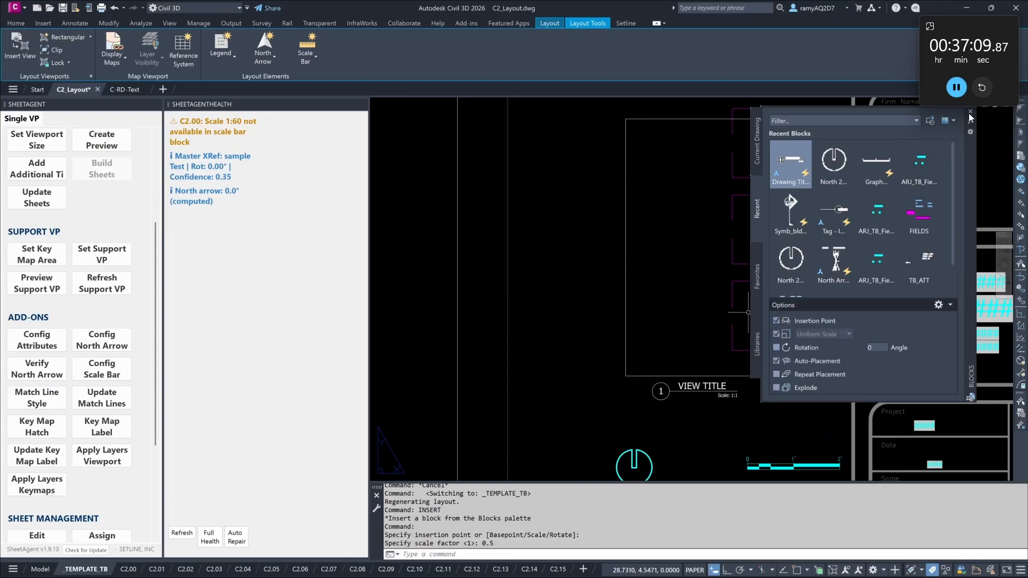
left_click(971, 112)
Step: Move the inserted view title block horizontally to the right so it sits more centrally beneath the key map frame
type("m")
key("Return")
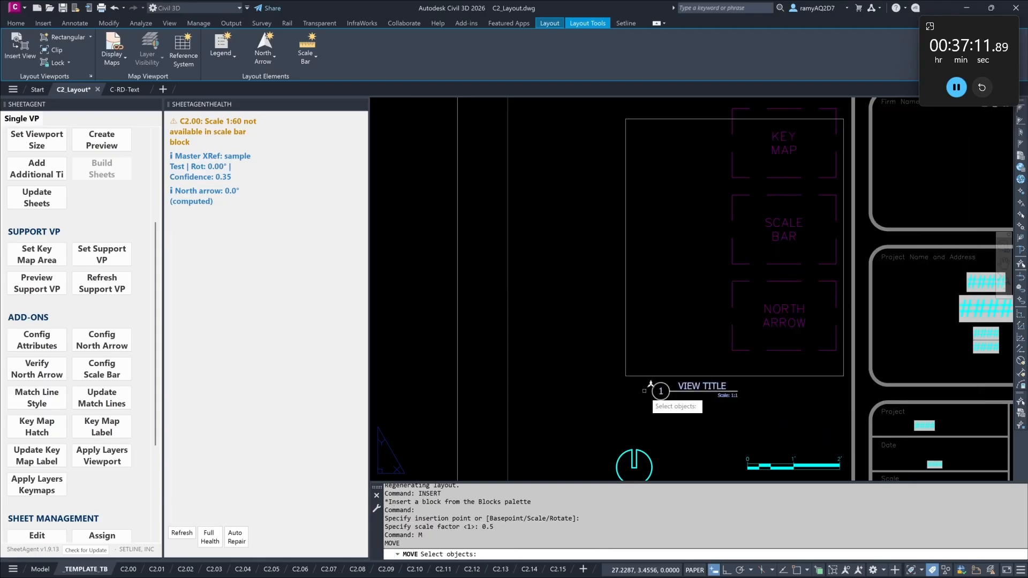
left_click(698, 403)
left_click(678, 387)
key("Return")
left_click(671, 408)
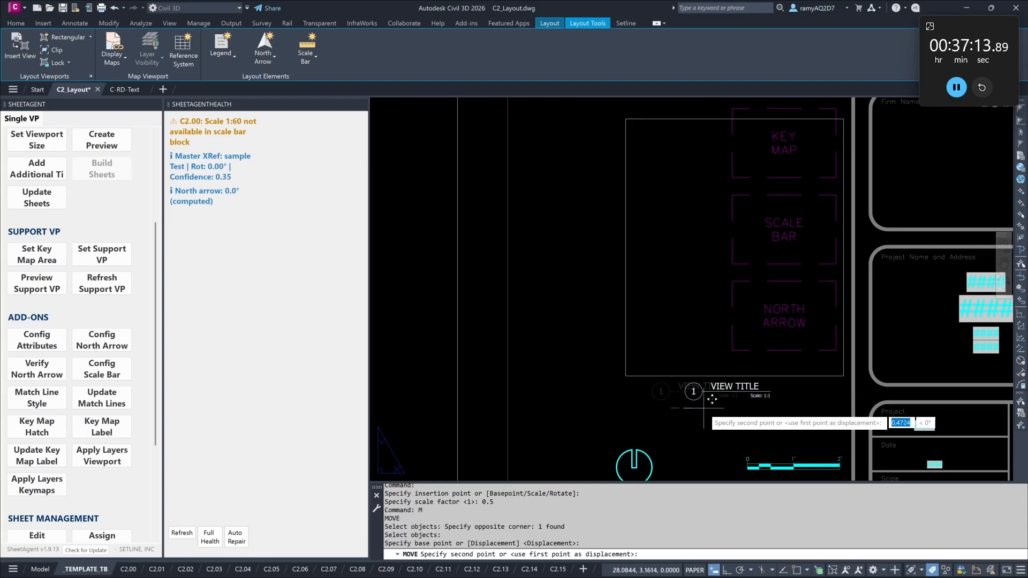
key("Escape")
key("Escape")
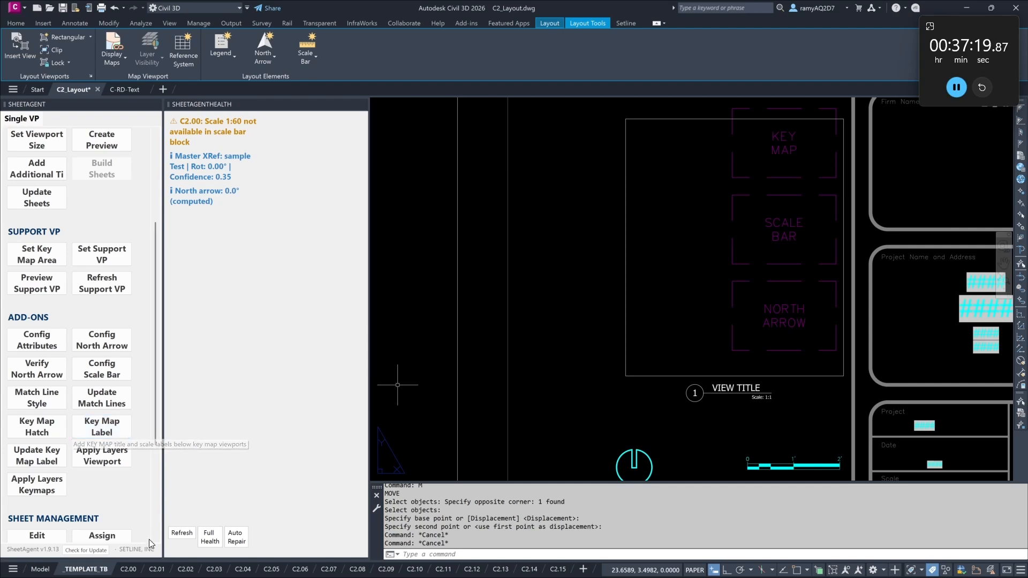
Step: Compare with the C2.01 key map label, and label all sheets' key maps using the view title block on _TEMPLATE_TB as source
left_click(156, 570)
scroll(740, 324, "up", 5)
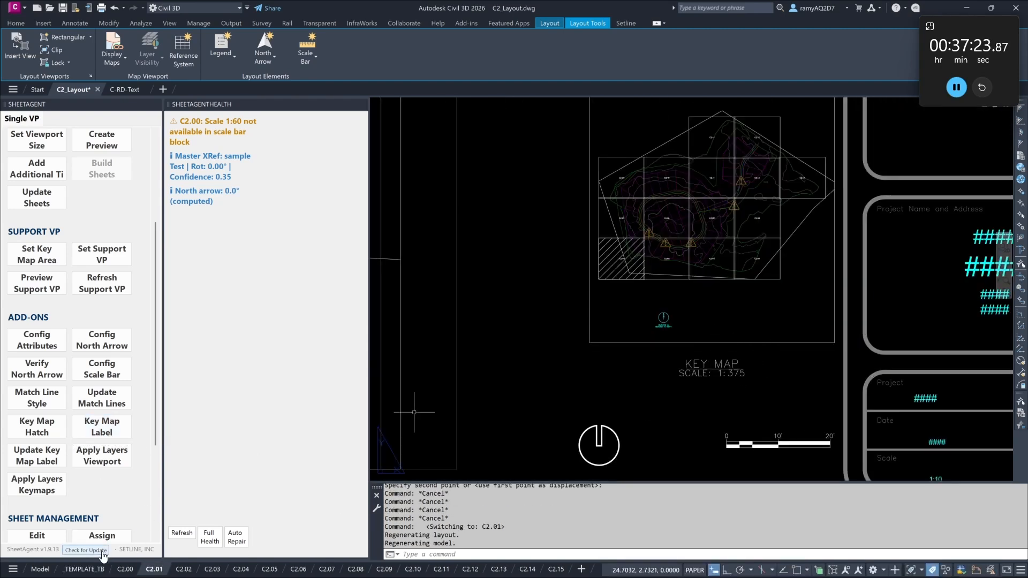
left_click(85, 570)
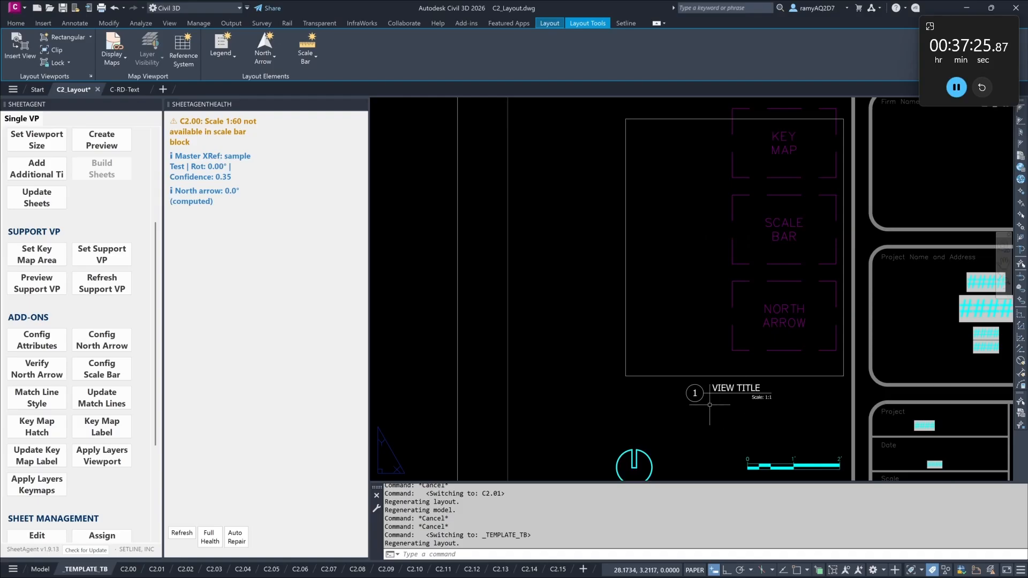
left_click(113, 433)
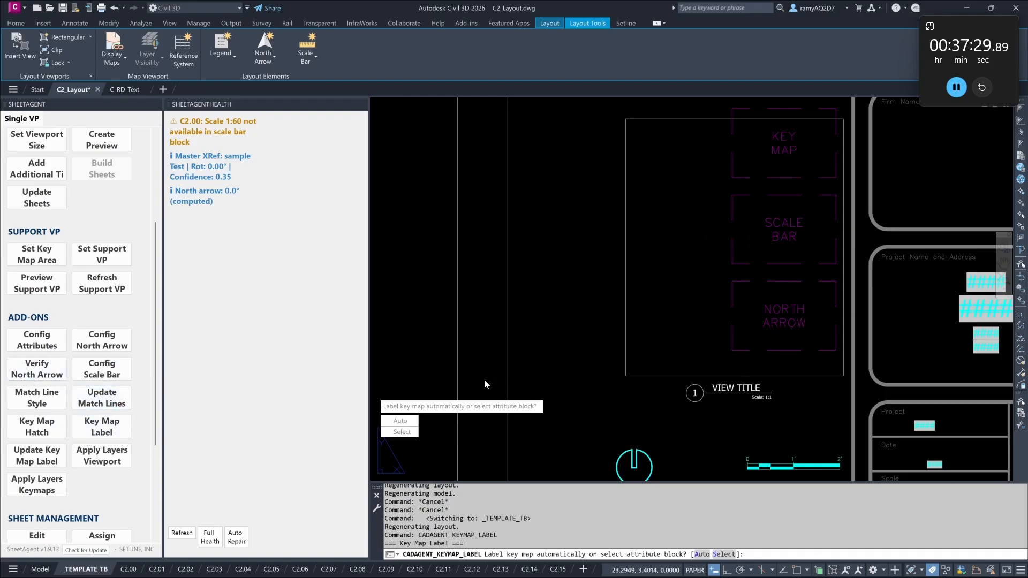
type("S")
key("Return")
left_click(731, 393)
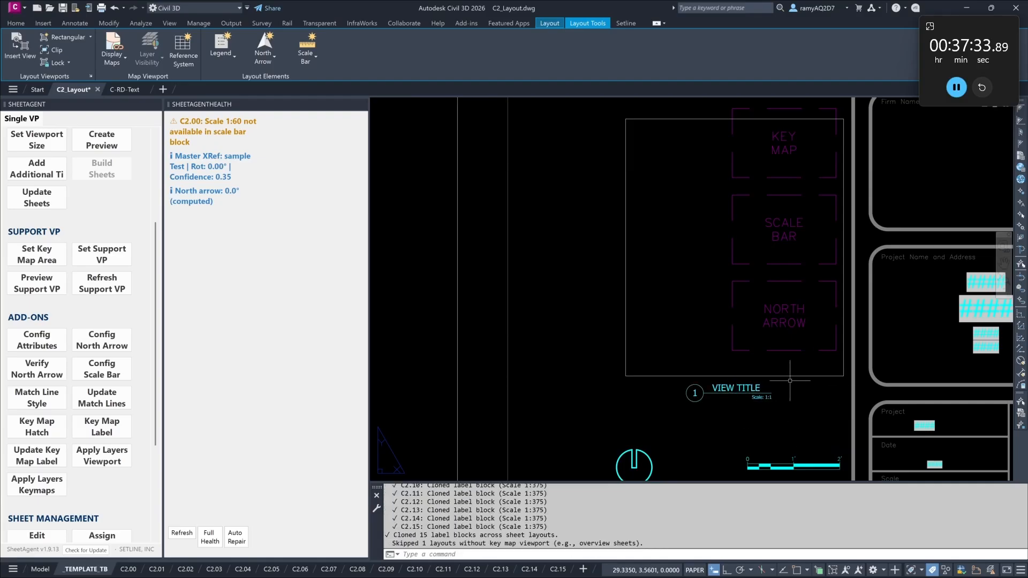
key("Escape")
key("Escape")
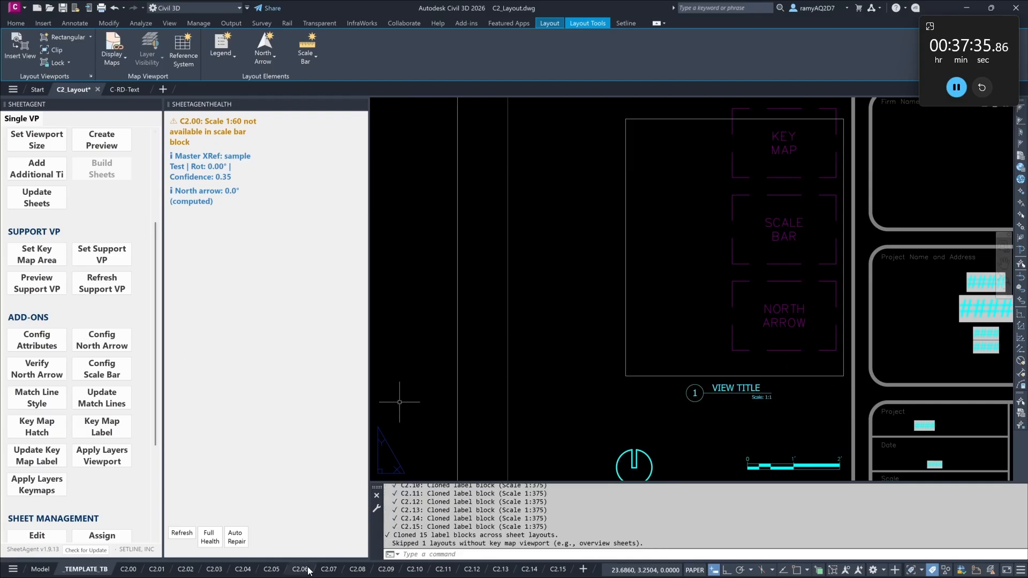
Step: Check the key map title labels on the C2.06 and C2.15 layouts
left_click(298, 569)
middle_click_drag(739, 412, 723, 262)
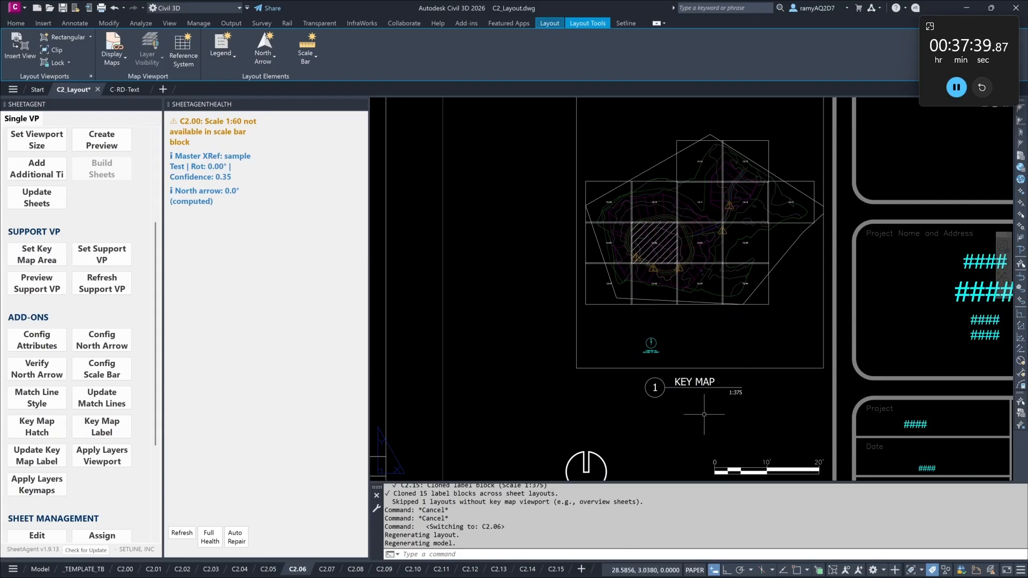
key("Escape")
key("Escape")
left_click(556, 570)
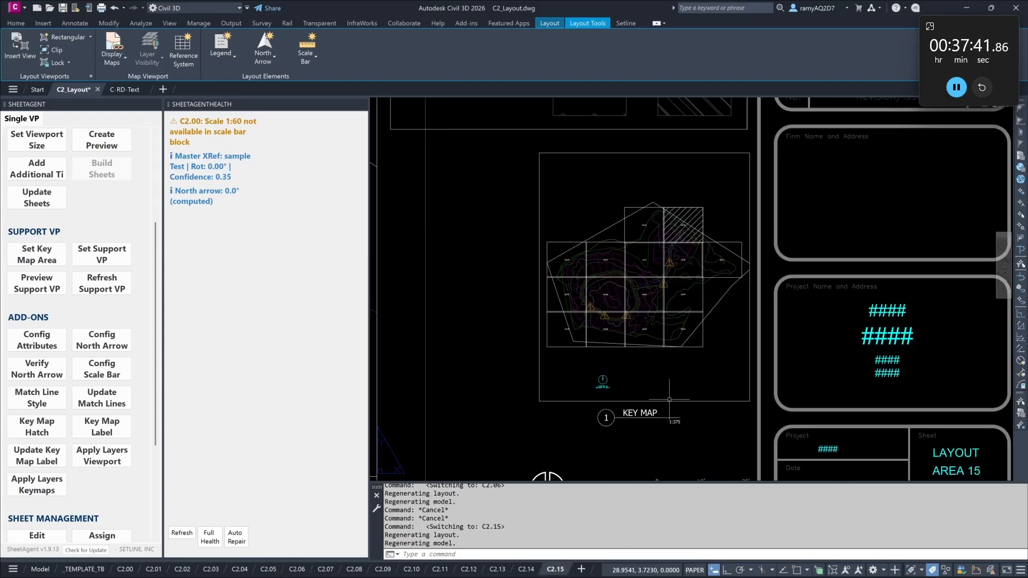
scroll(641, 312, "down", 2)
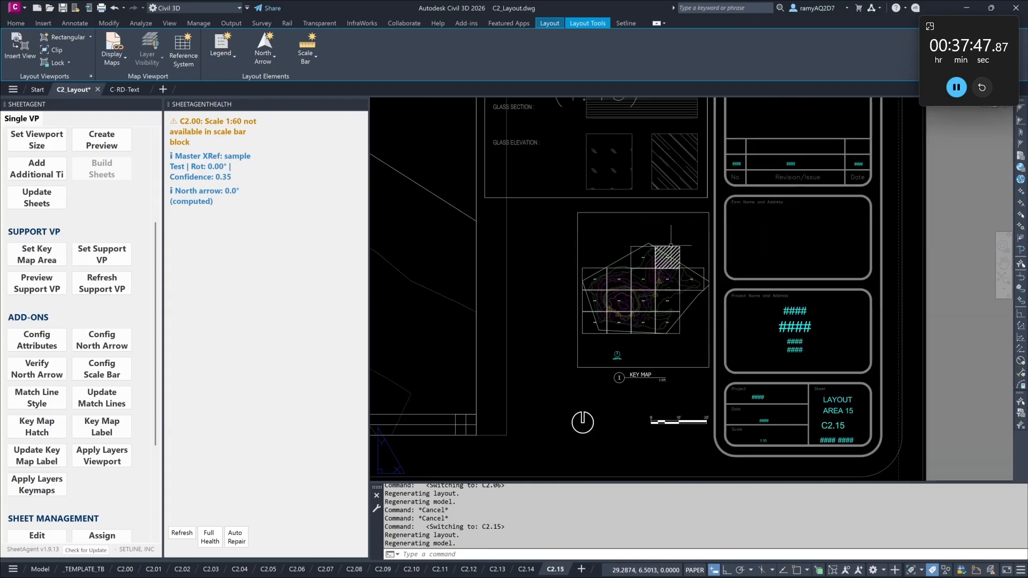
Step: Reconfigure the key map hatch to pattern EARTH with scale 0.5 and angle 0, without saving it as default for future projects
scroll(665, 249, "up", 5)
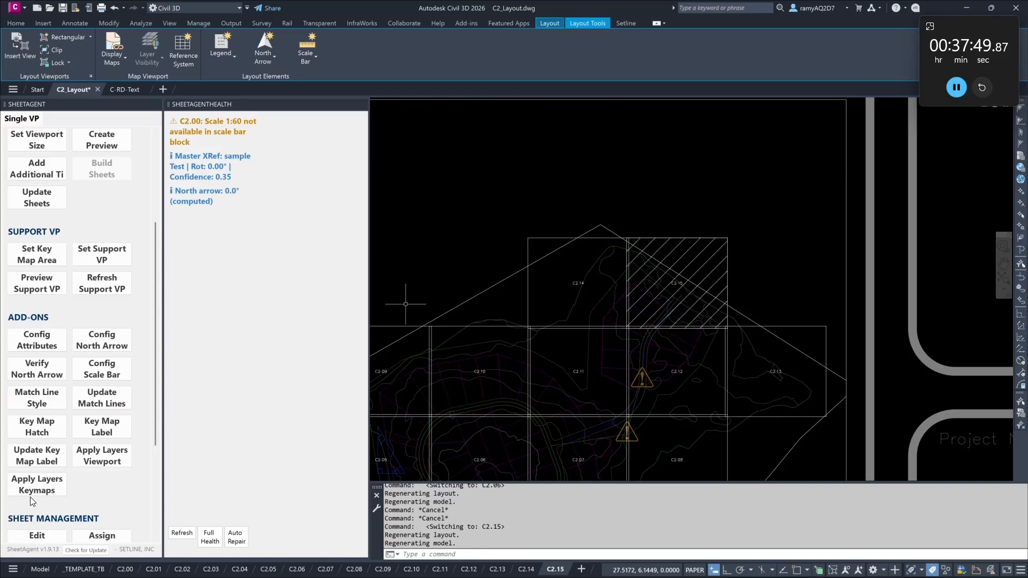
left_click(43, 432)
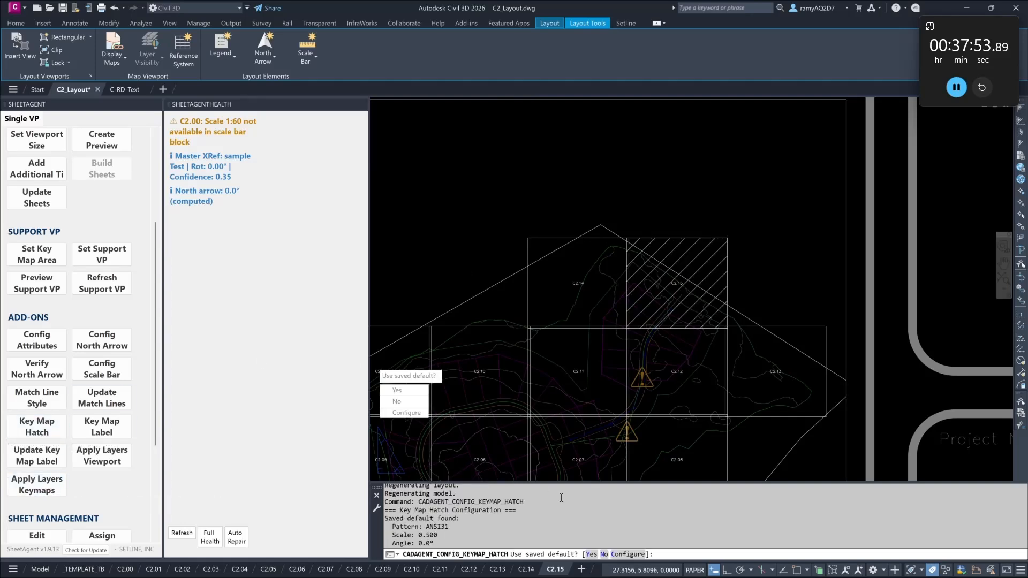
left_click(422, 414)
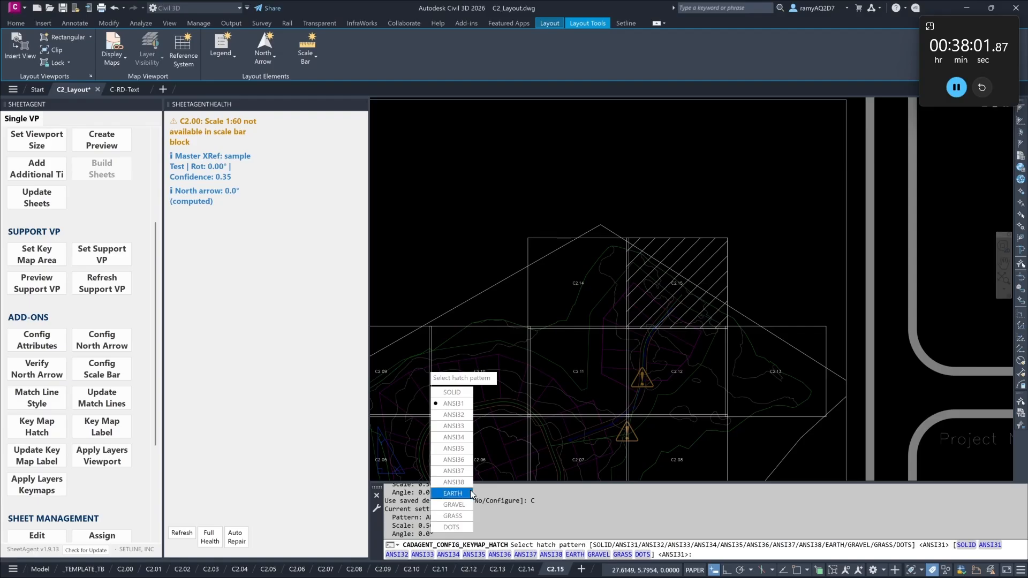
left_click(455, 494)
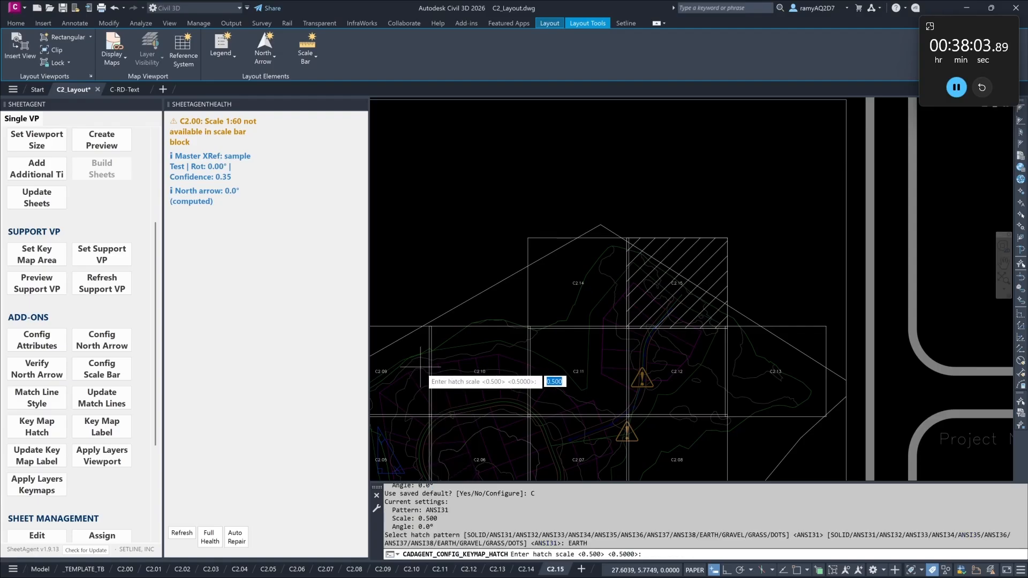
key("Return")
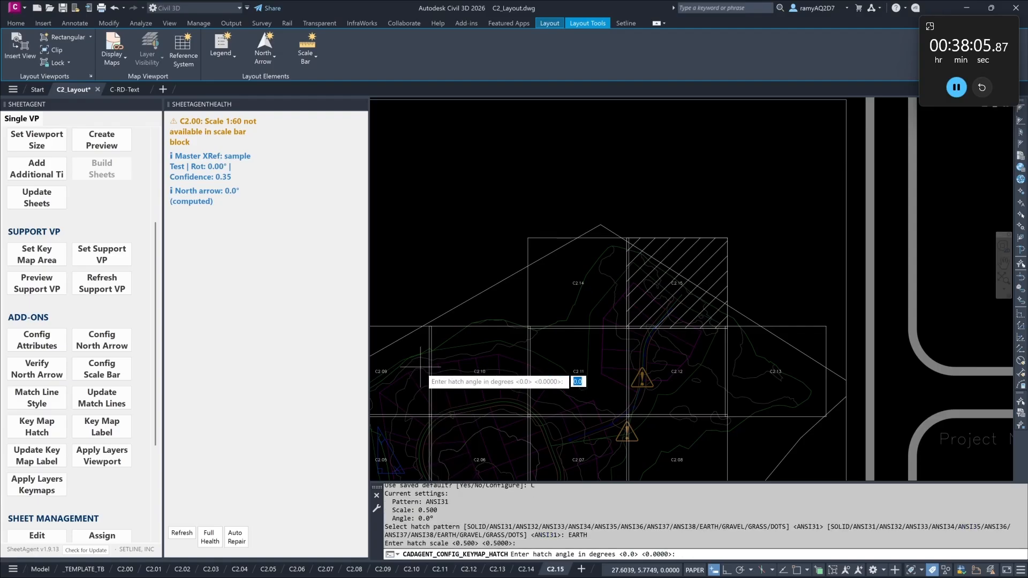
key("Return")
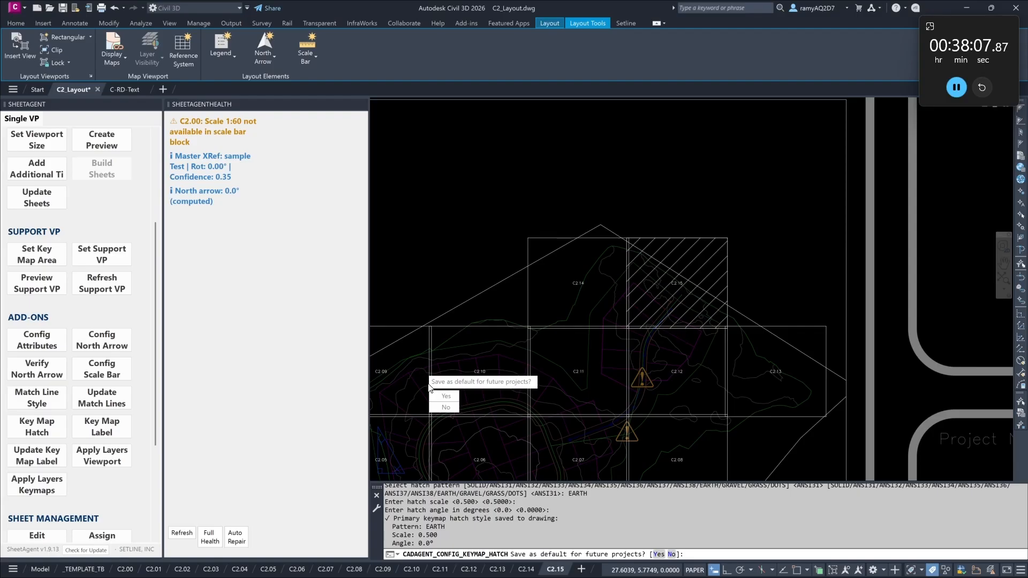
left_click(445, 407)
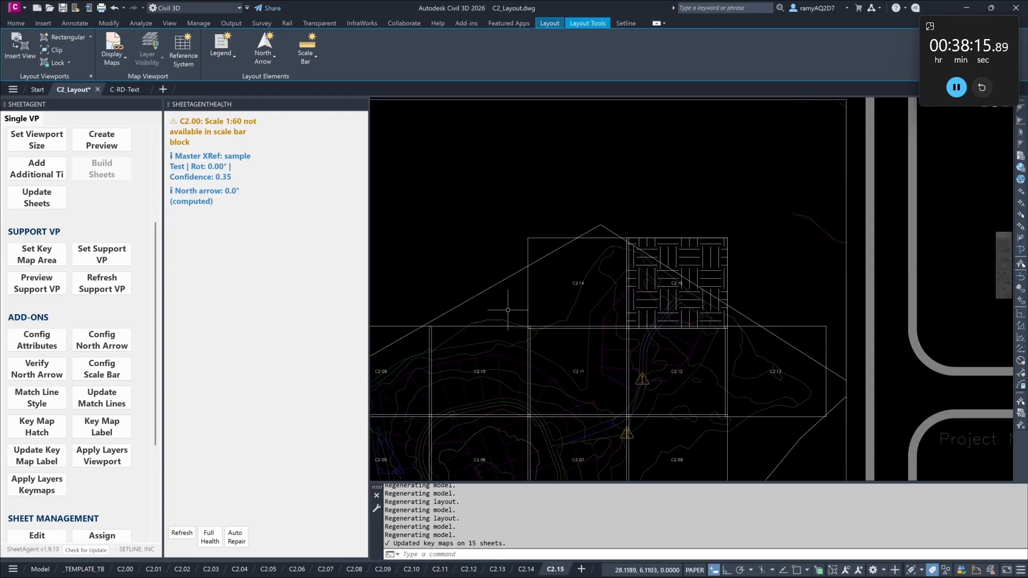
scroll(583, 290, "down", 3)
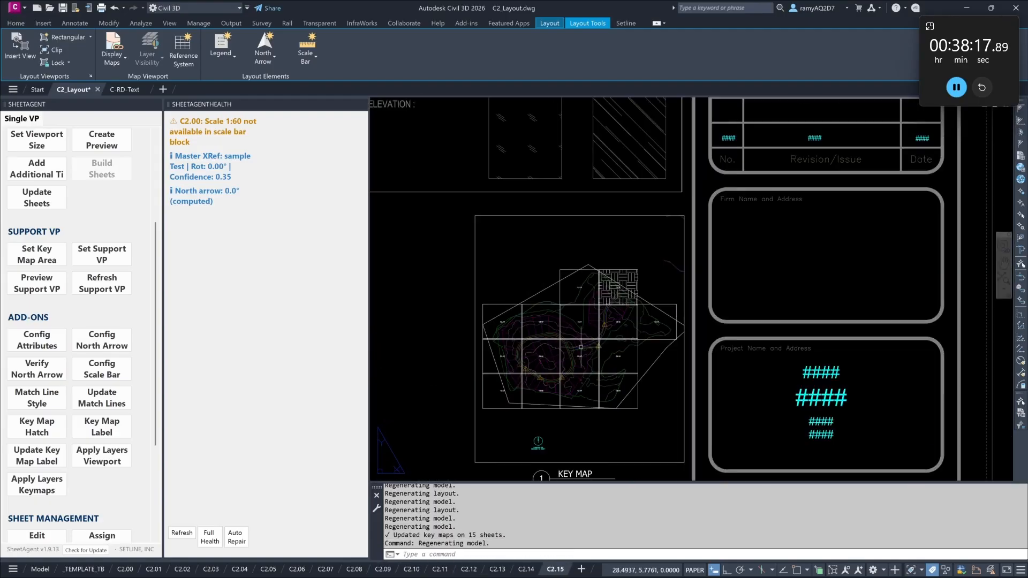
scroll(583, 290, "down", 3)
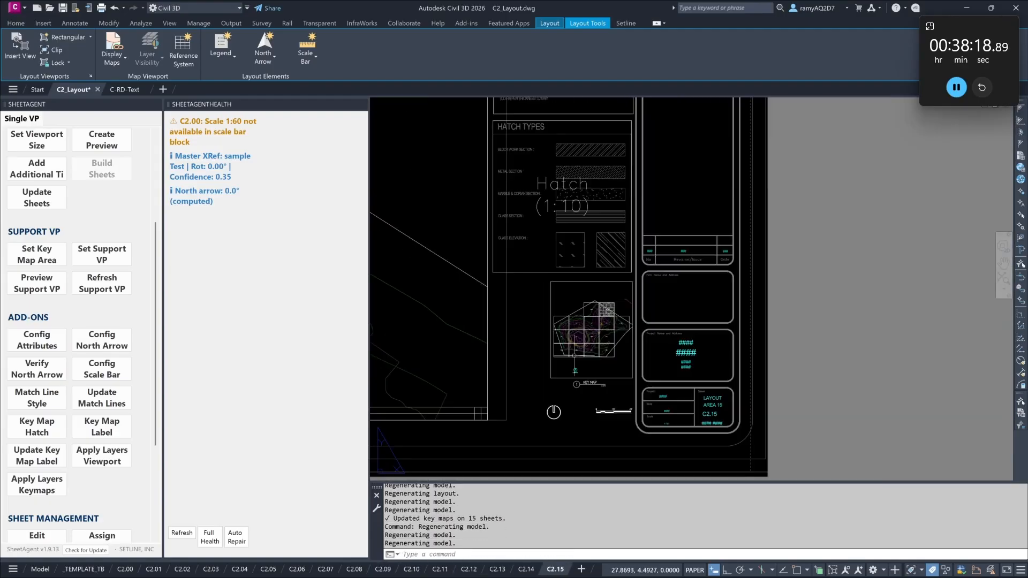
Step: Check the key map hatch and title label on the C2.07 layout
left_click(326, 570)
scroll(632, 375, "up", 5)
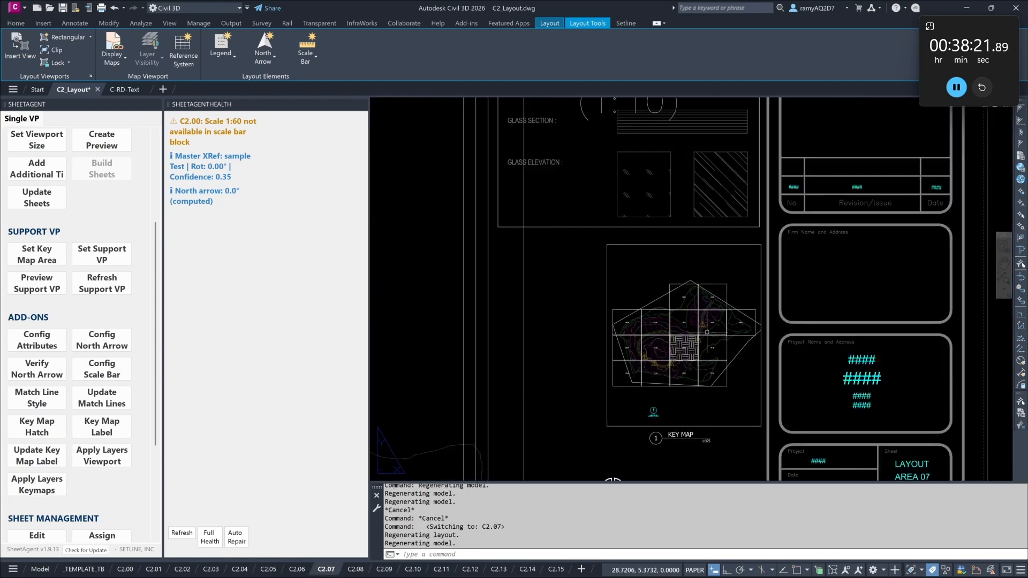
scroll(697, 415, "down", 5)
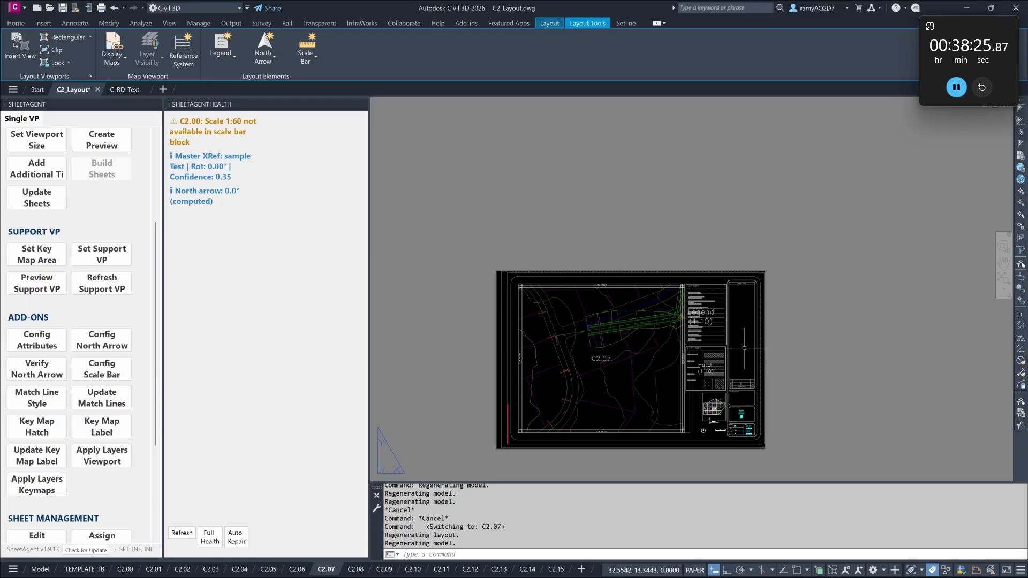
scroll(714, 402, "up", 5)
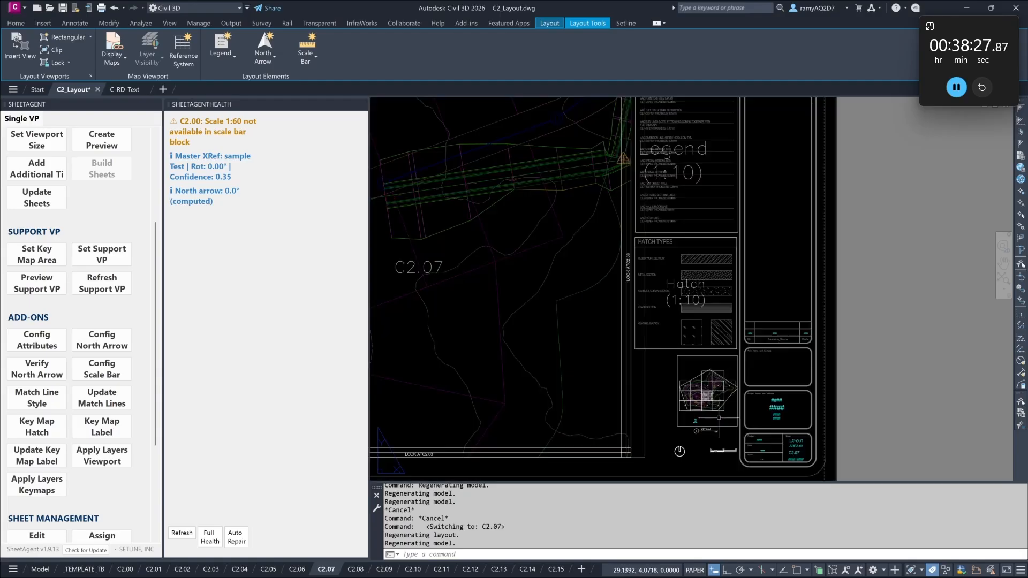
scroll(727, 318, "down", 4)
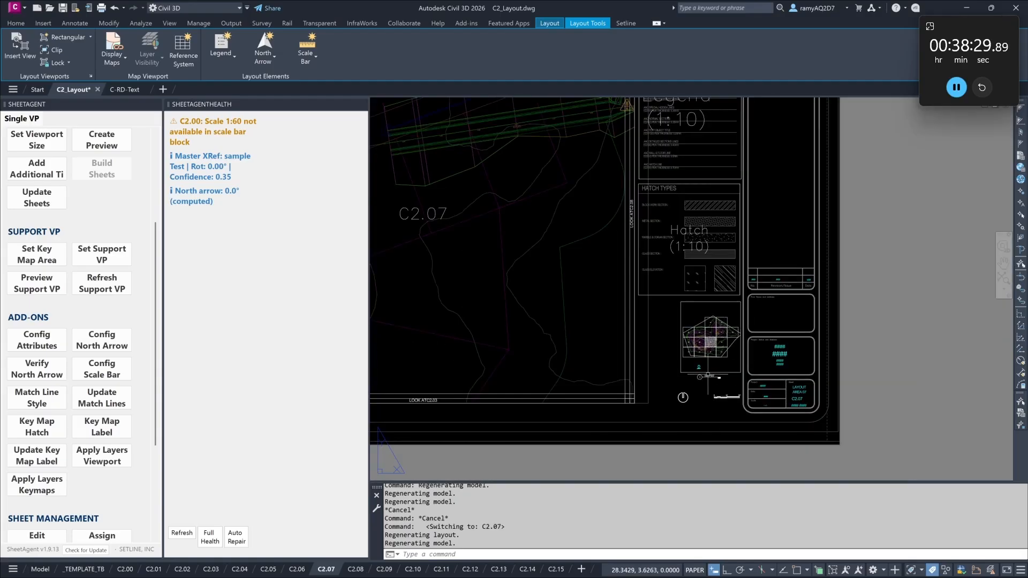
scroll(726, 354, "down", 4)
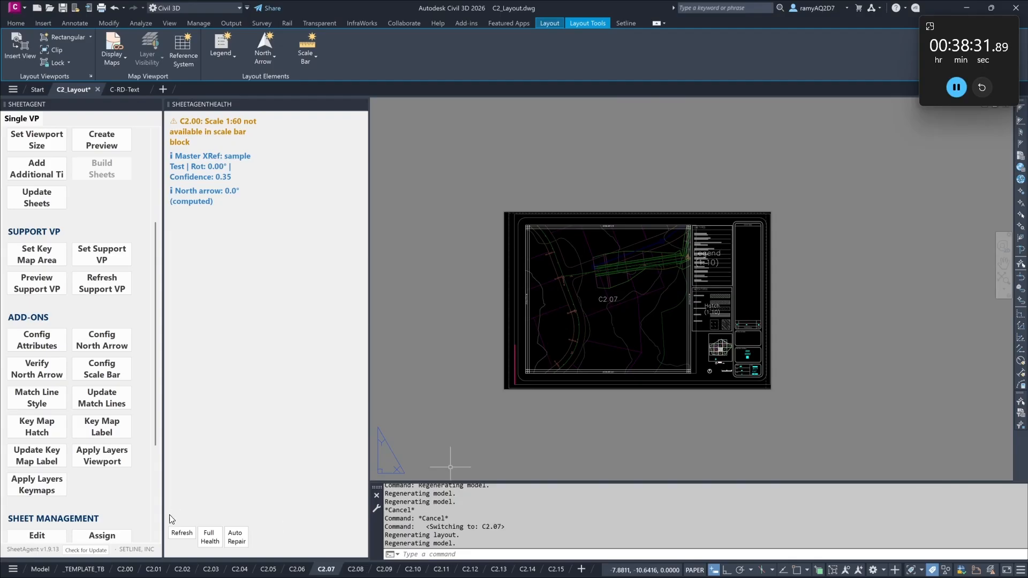
Step: In model space, add a single free-placed tile over the east edge of C2.08 and C2.04, keeping the current scale and naming
left_click(41, 569)
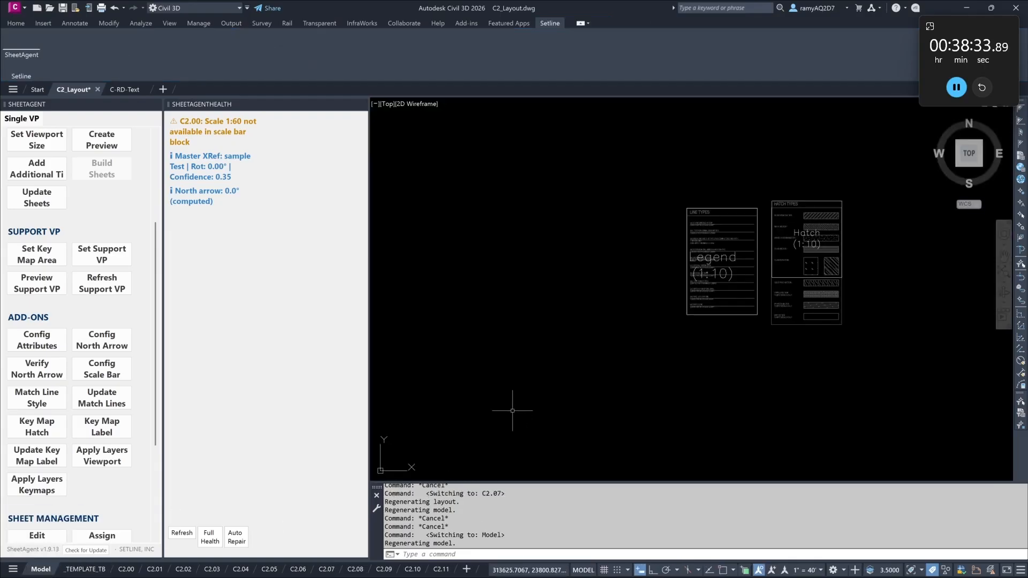
middle_click_drag(514, 345, 856, 316)
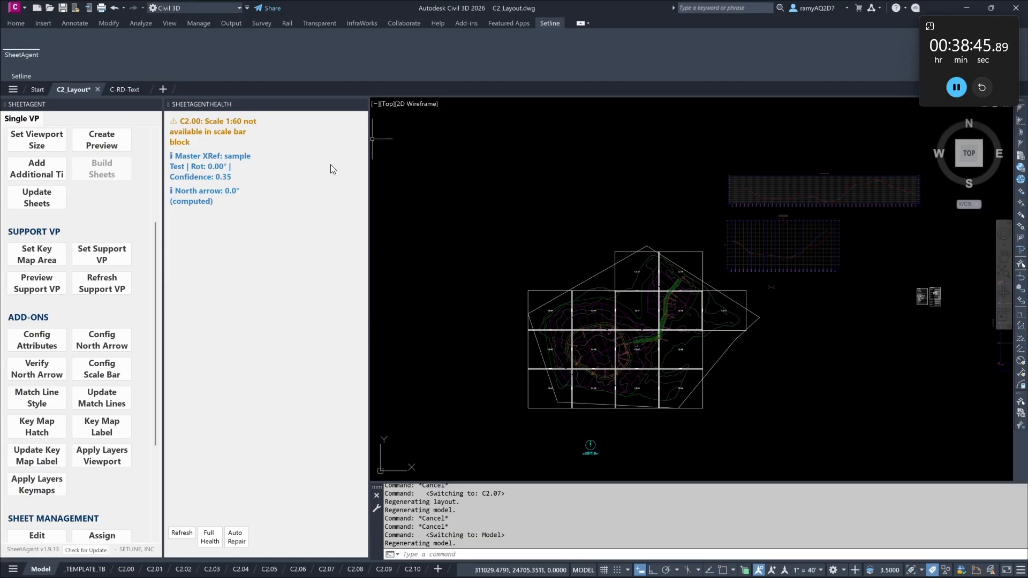
scroll(75, 304, "up", 3)
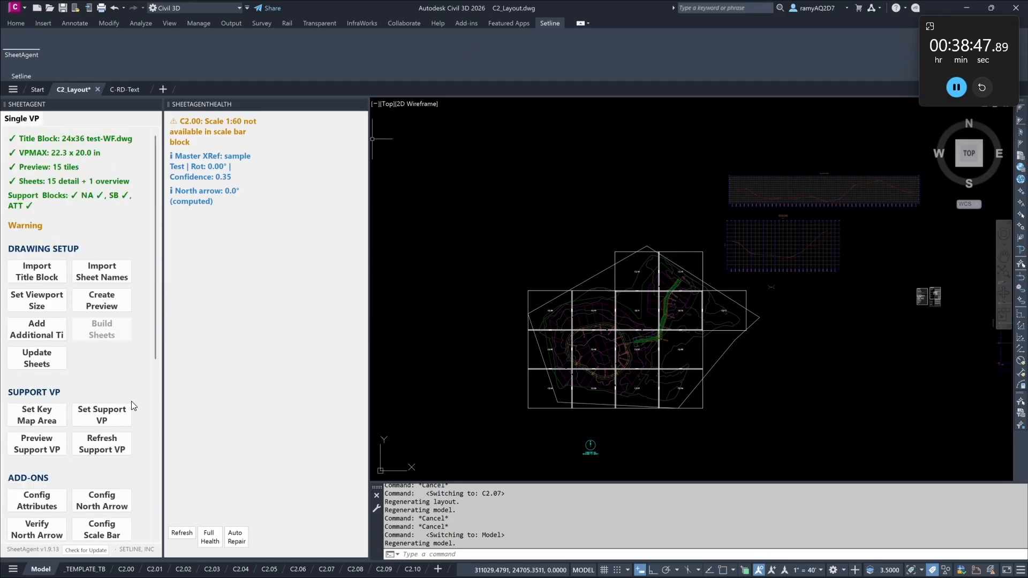
left_click(39, 335)
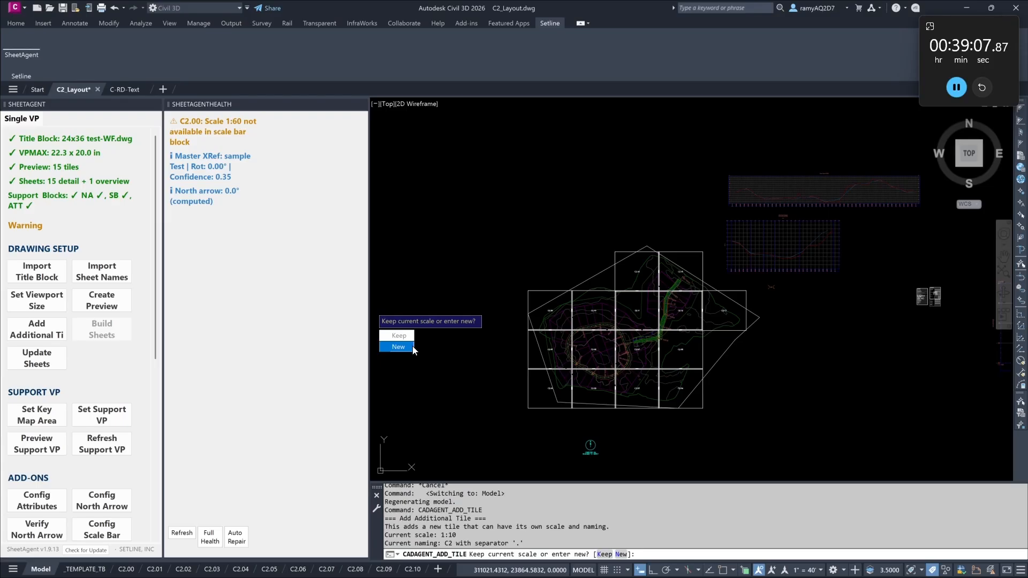
left_click(398, 335)
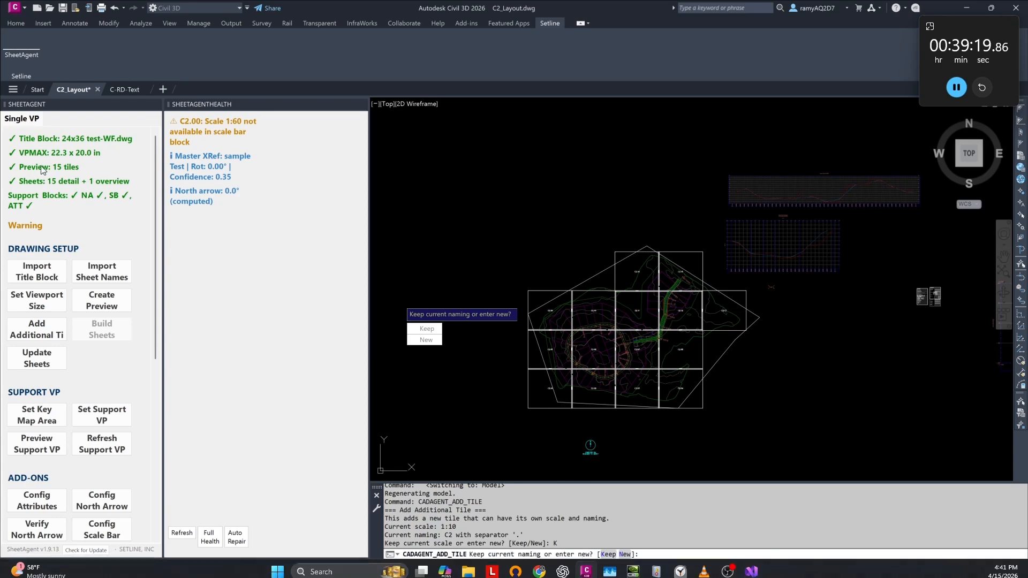
scroll(715, 286, "up", 5)
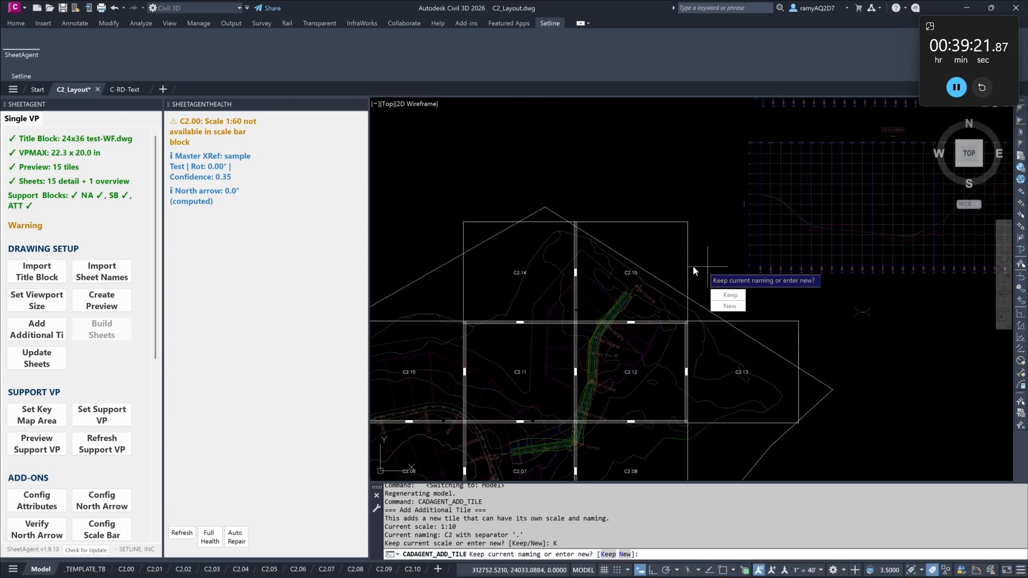
scroll(574, 285, "down", 5)
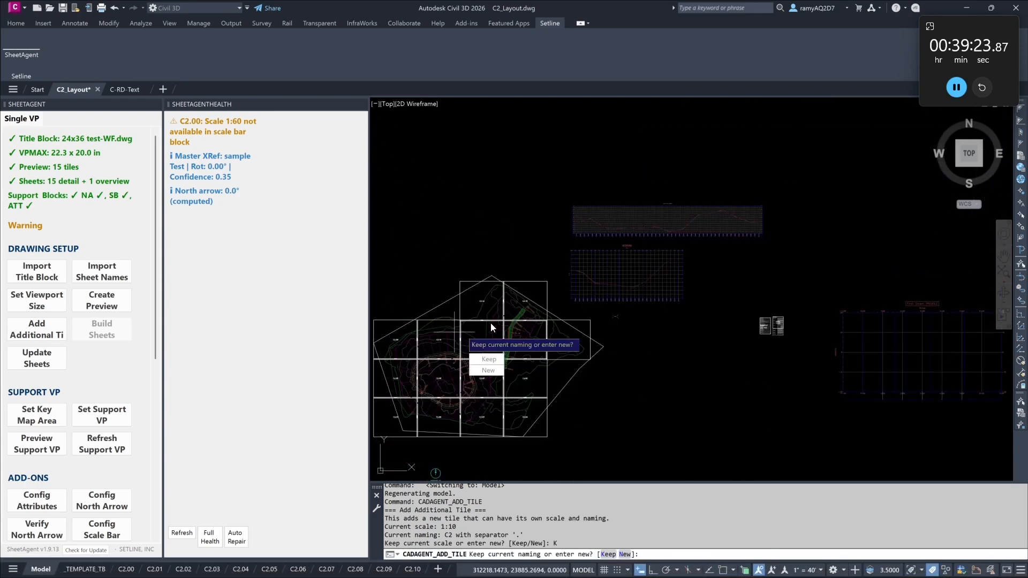
left_click(484, 359)
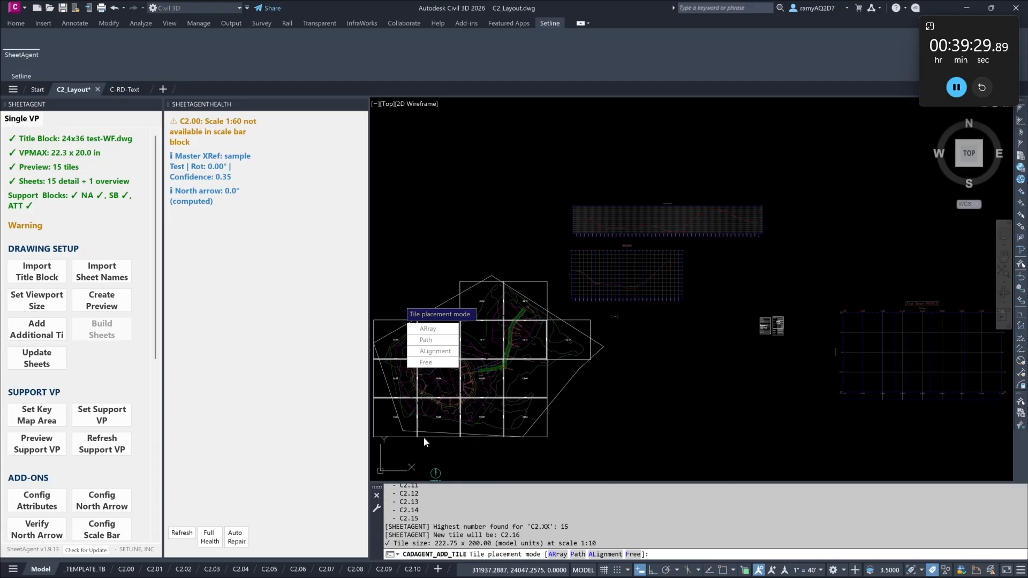
left_click(435, 364)
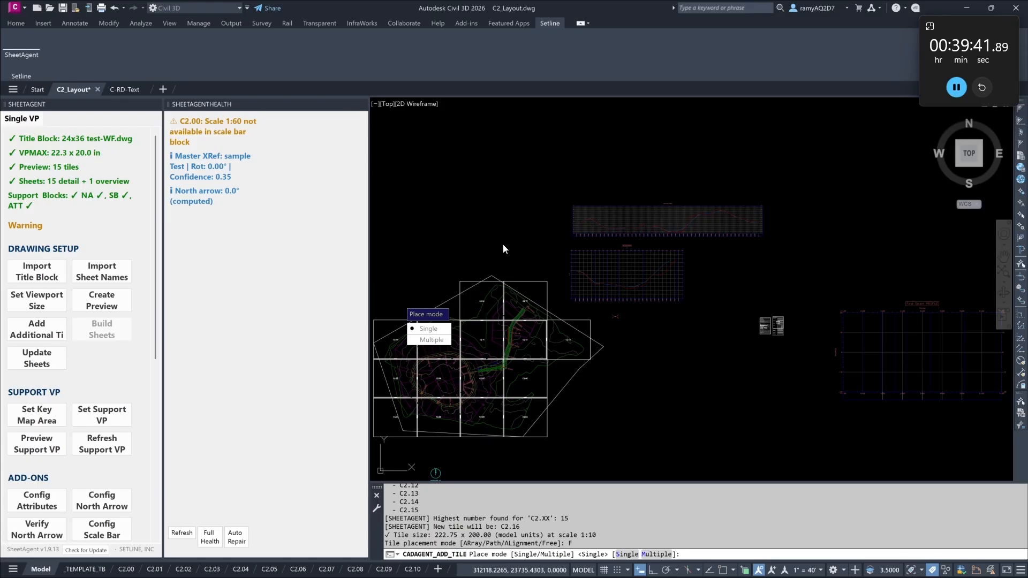
left_click(428, 329)
middle_click_drag(541, 399, 680, 378)
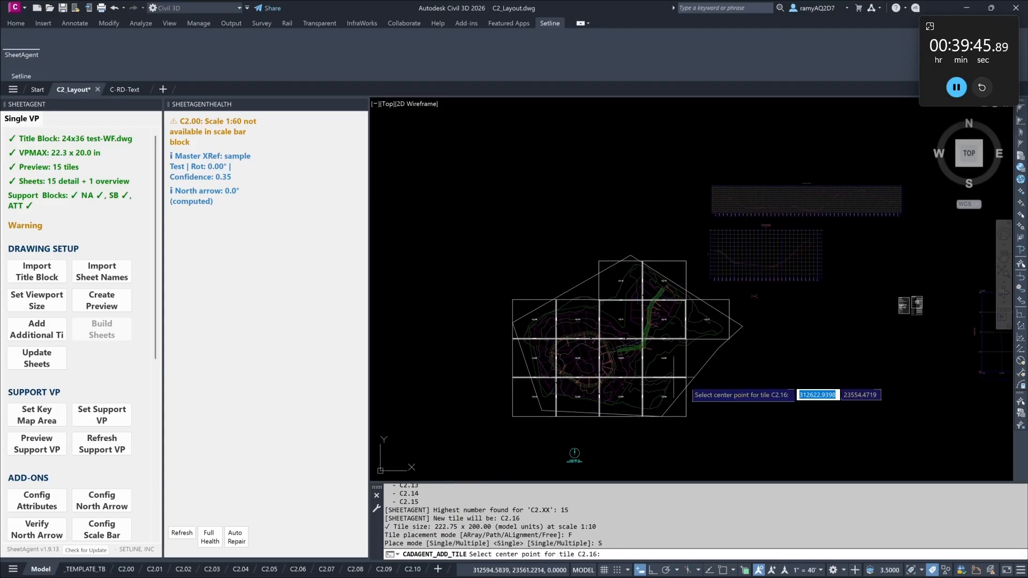
left_click(692, 378)
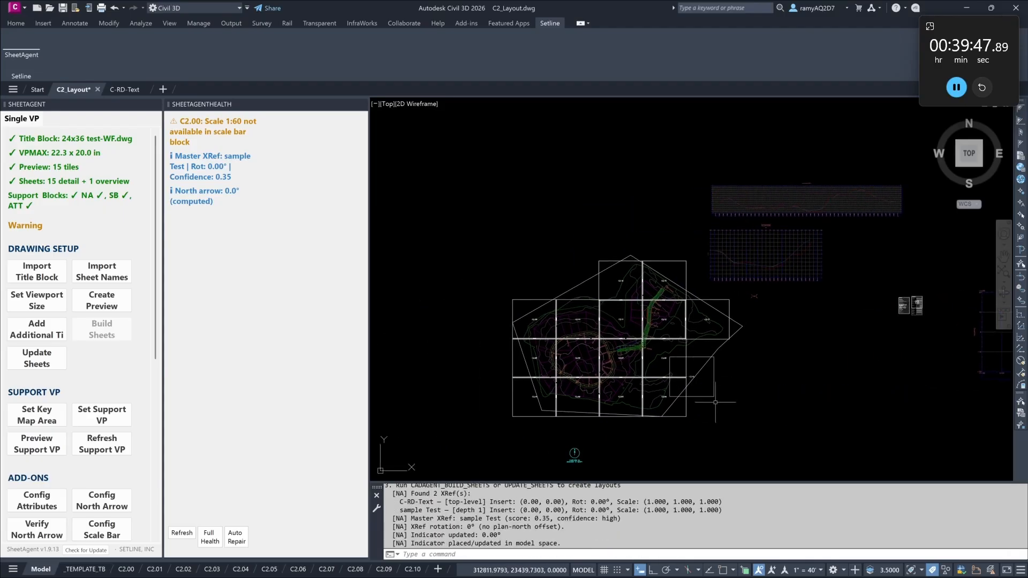
key("Escape")
Step: Move the C2.16 tile outline and its label slightly east, leaving a narrow overlap with tiles C2.08 and C2.04
type("m")
key("Return")
scroll(735, 405, "up", 3)
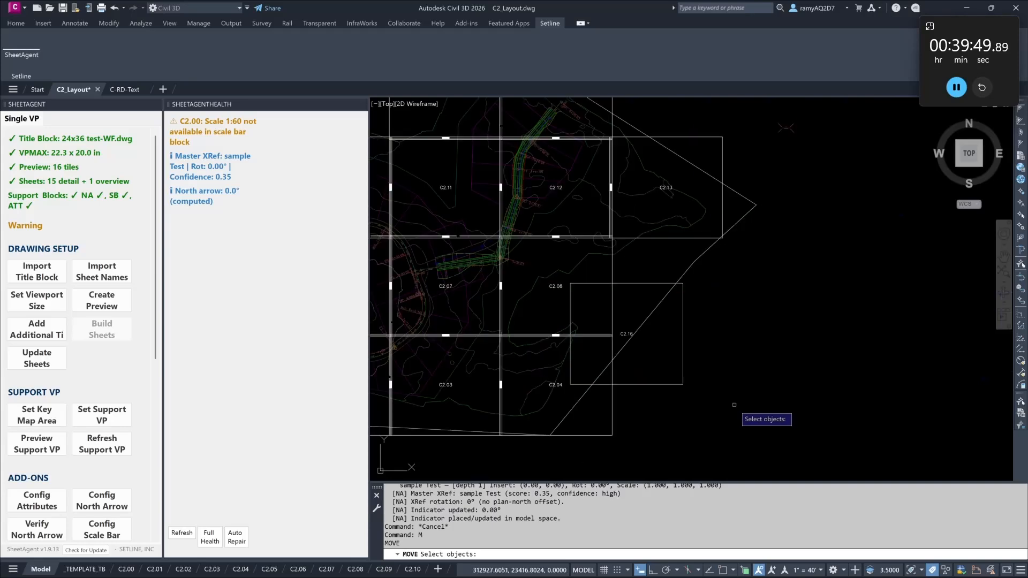
left_click(735, 405)
left_click(660, 359)
left_click(627, 334)
key("Return")
left_click(723, 368)
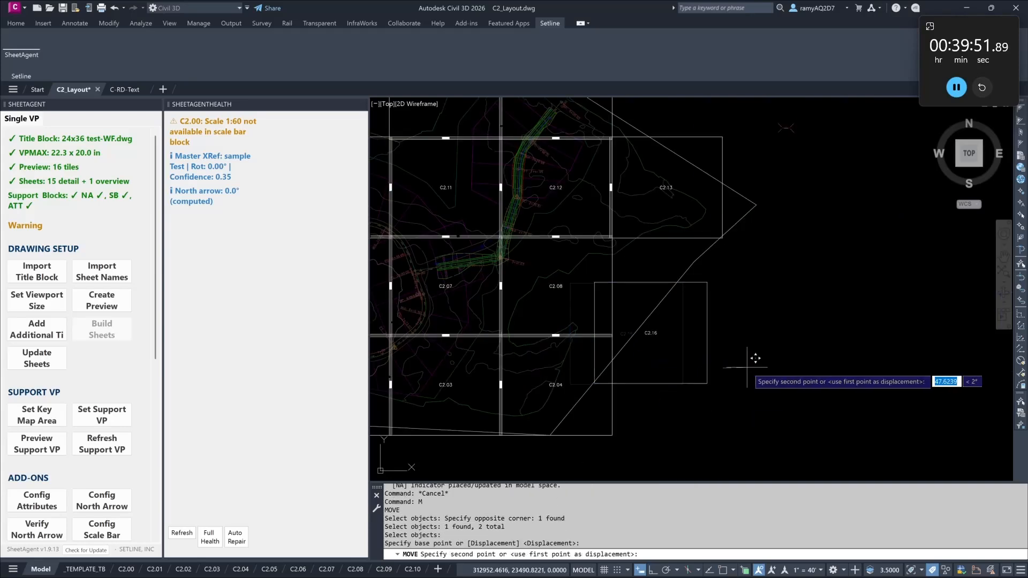
key("Escape")
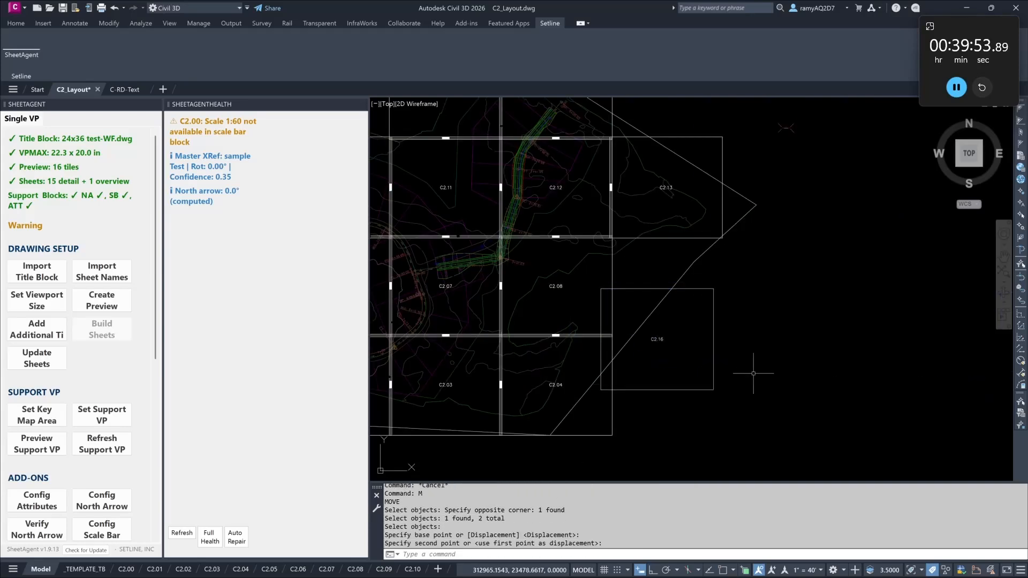
Step: Close the SheetAgentHealth palette and update the sheet set to include the added C2.16 tile
scroll(750, 364, "down", 4)
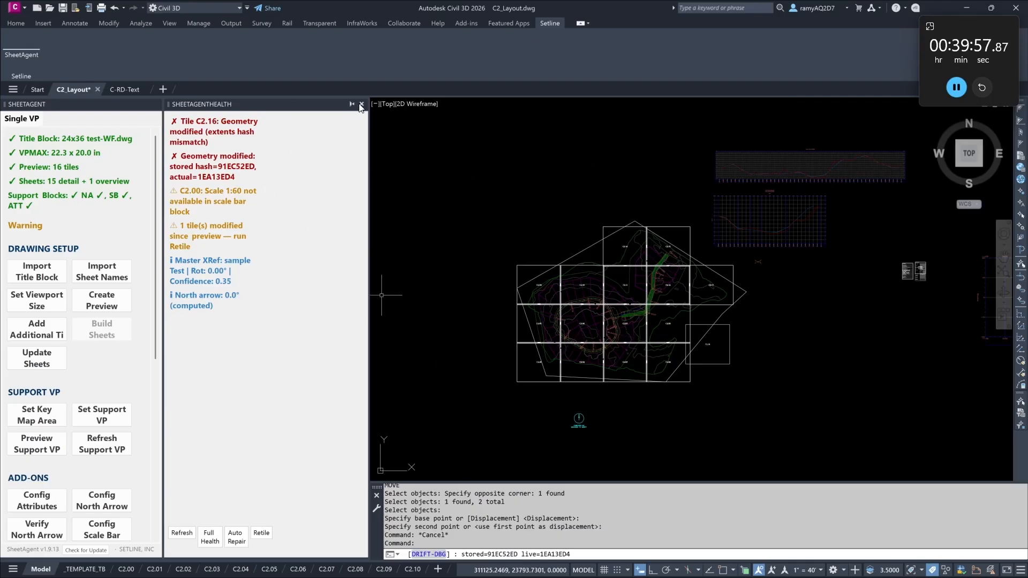
left_click(361, 104)
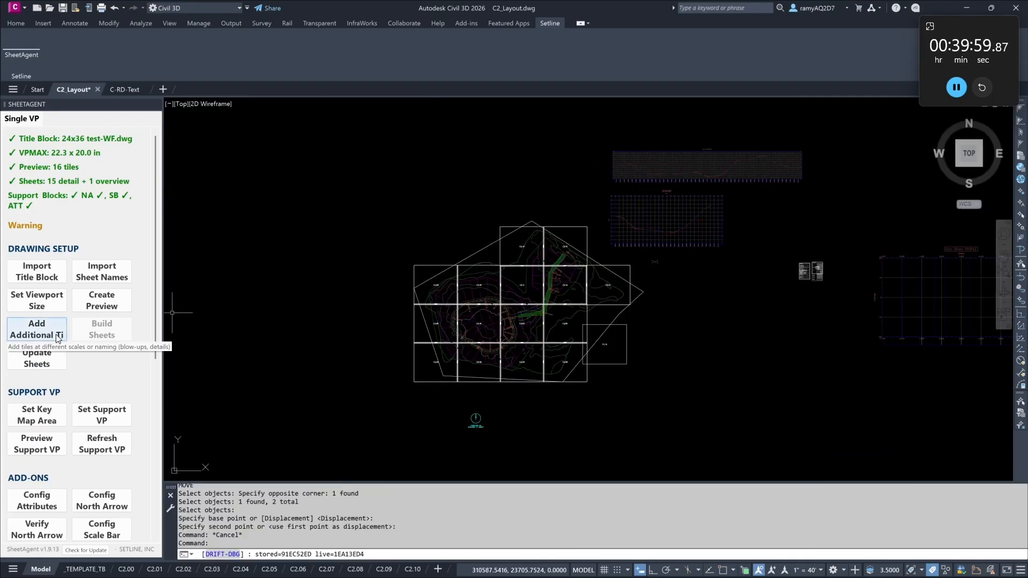
scroll(603, 354, "up", 4)
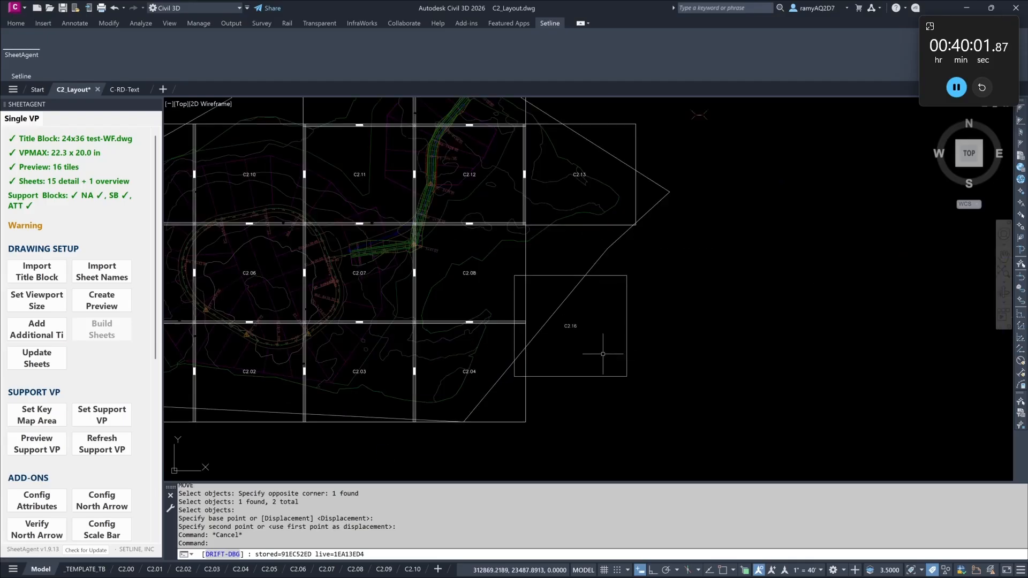
left_click(29, 365)
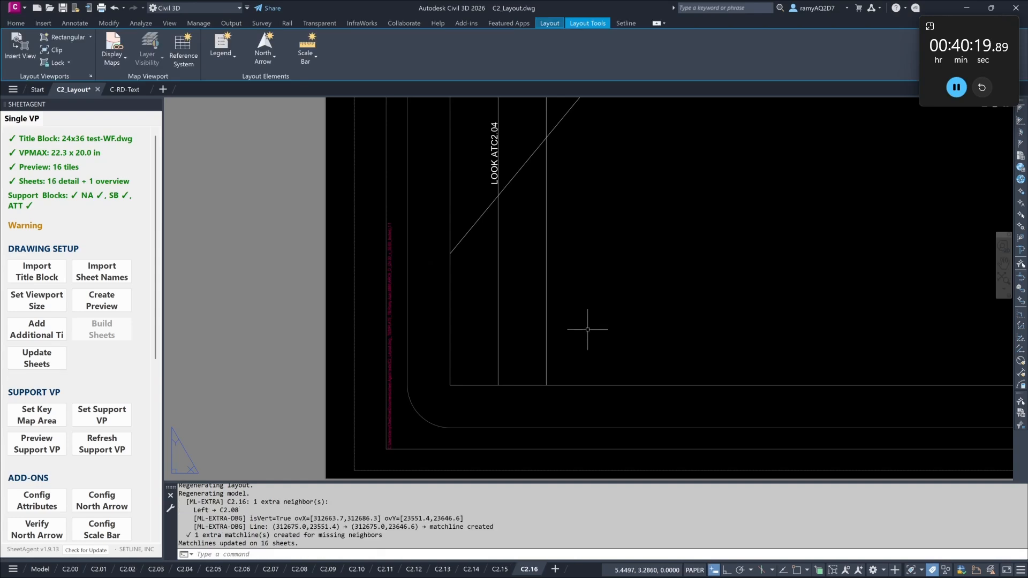
Step: Examine the match lines, their LOOK AT labels and the hatched key map on the C2.16 layout
scroll(576, 315, "down", 2)
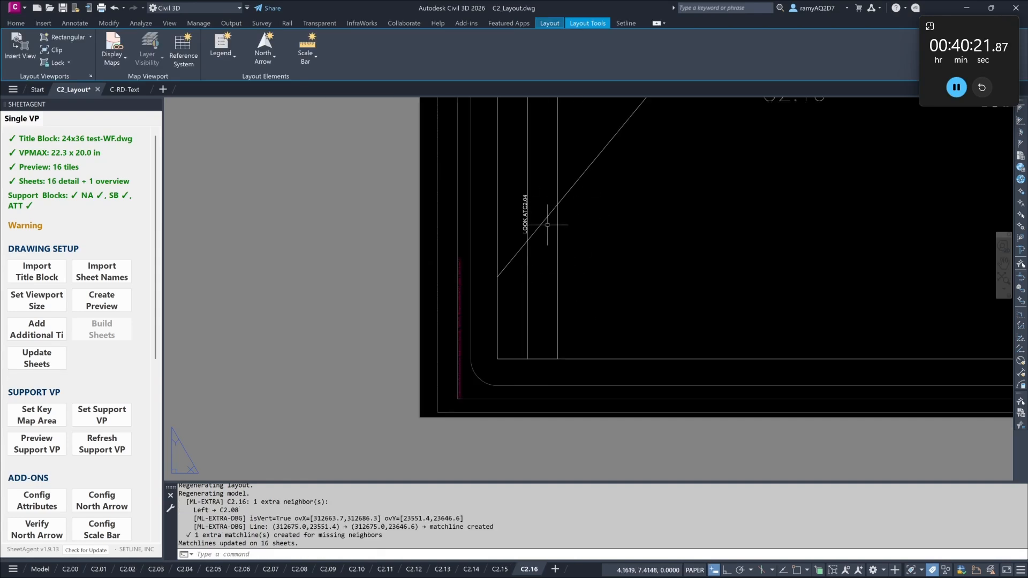
scroll(528, 199, "up", 1)
scroll(515, 302, "down", 1)
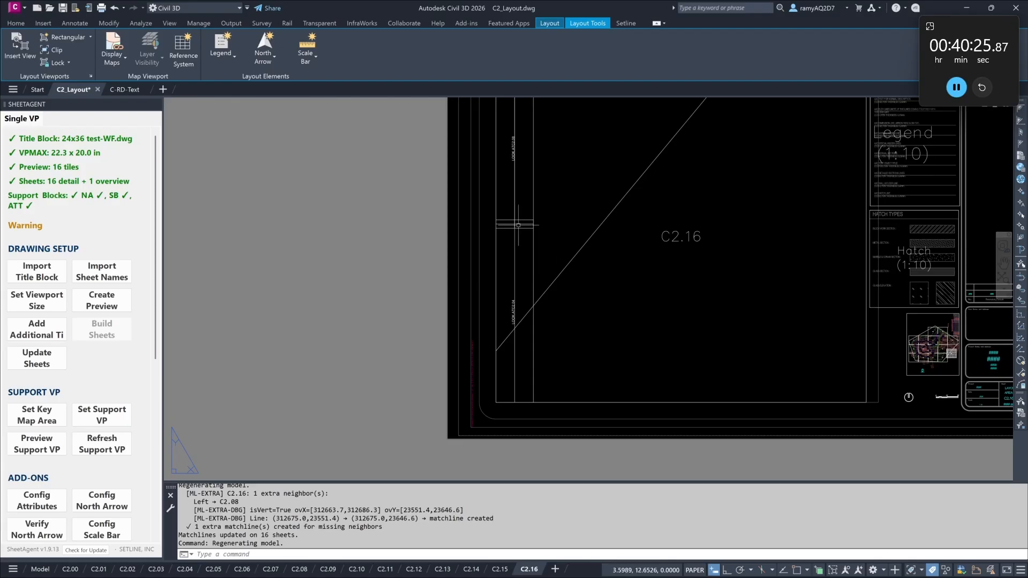
scroll(911, 350, "up", 2)
scroll(827, 416, "down", 5)
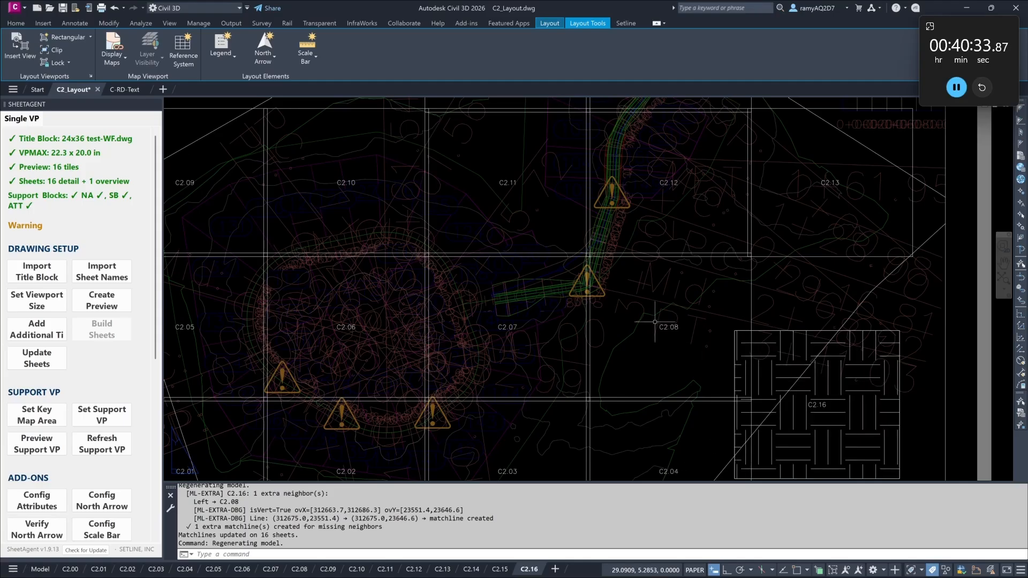
scroll(663, 323, "down", 4)
middle_click_drag(463, 326, 633, 327)
scroll(633, 327, "down", 5)
middle_click_drag(537, 323, 759, 404)
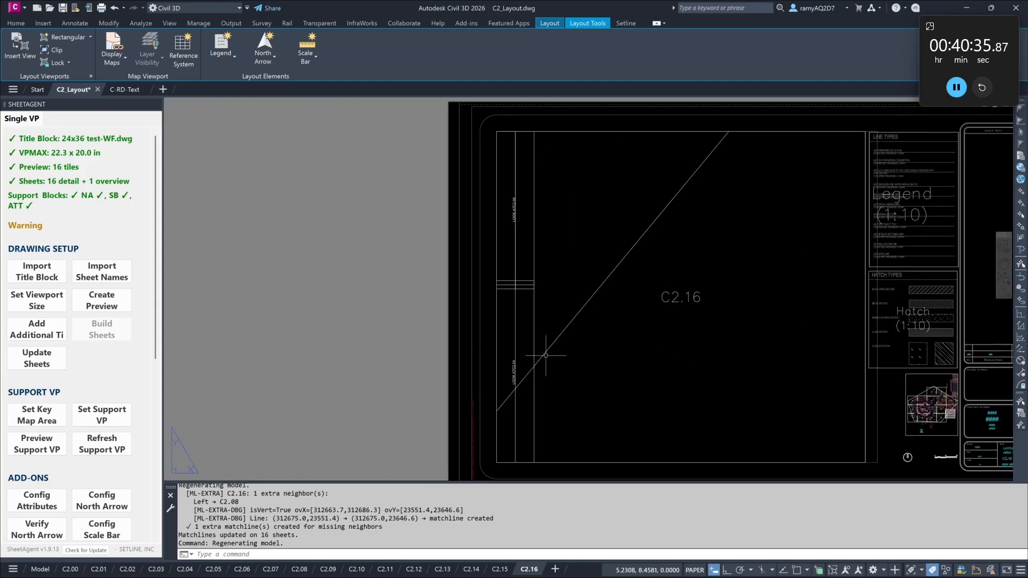
scroll(525, 191, "up", 6)
scroll(513, 208, "down", 5)
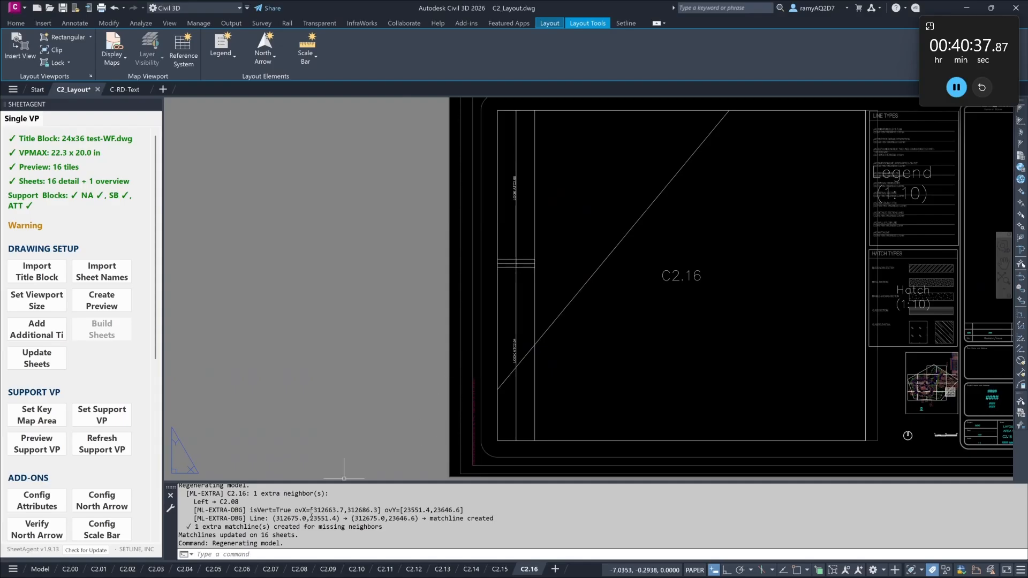
Step: Check the match line and label referring to C2.16 on the C2.04 layout
left_click(185, 569)
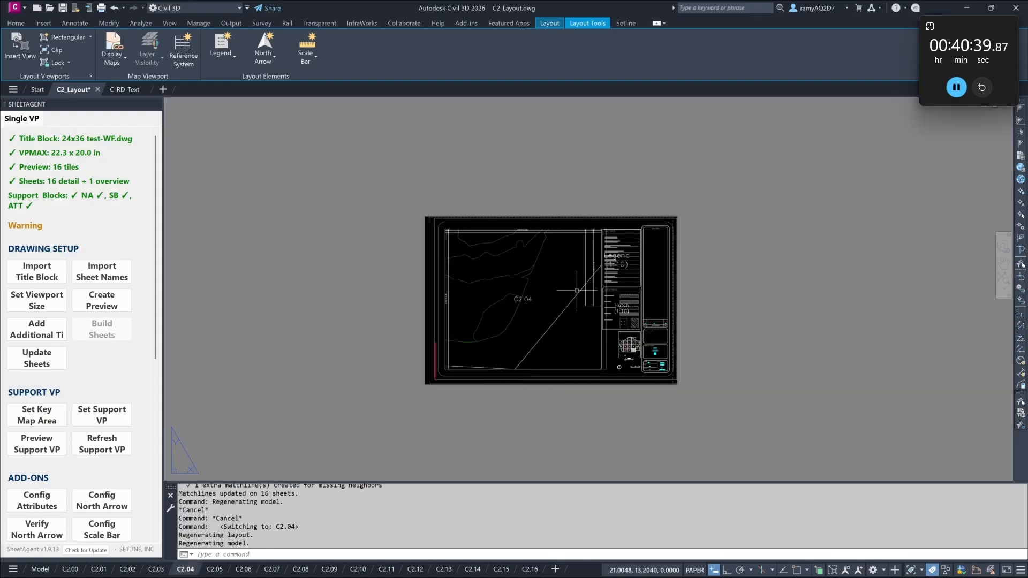
scroll(599, 233, "up", 6)
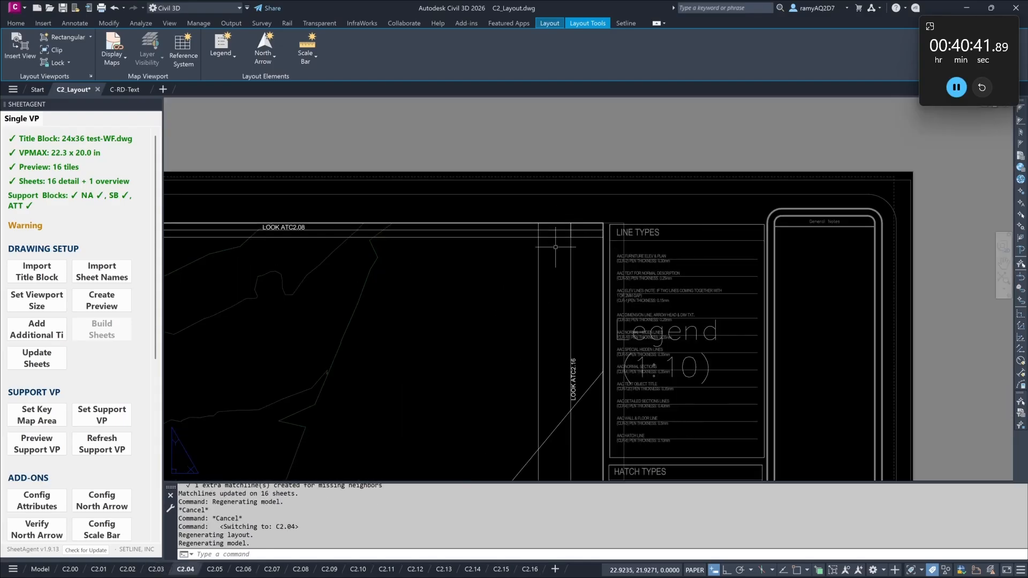
scroll(579, 308, "down", 6)
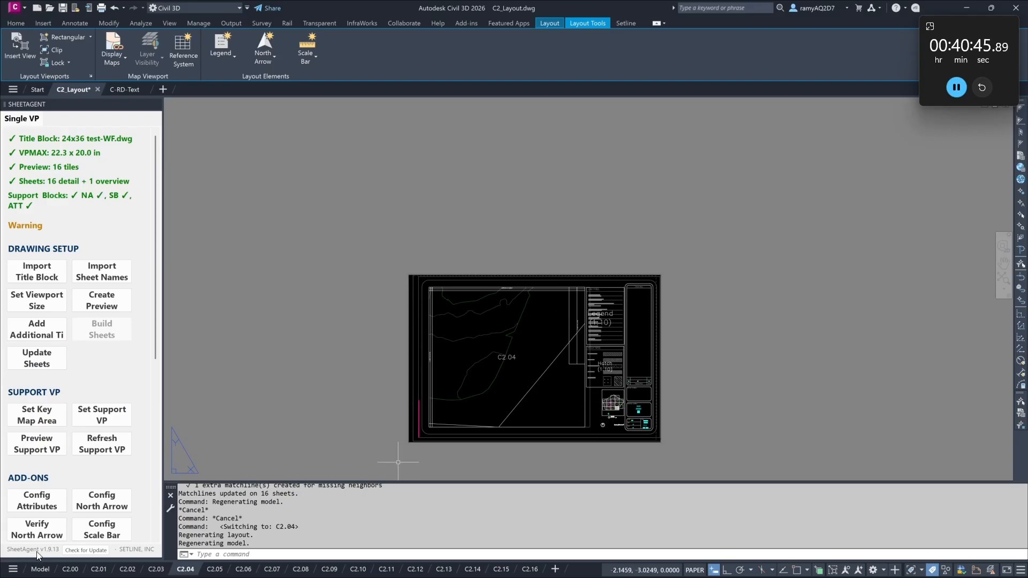
Step: In model space, change the SHT-TIL-KEY label of the added tile C2.16 to C2.05
left_click(41, 569)
middle_click_drag(477, 381, 627, 389)
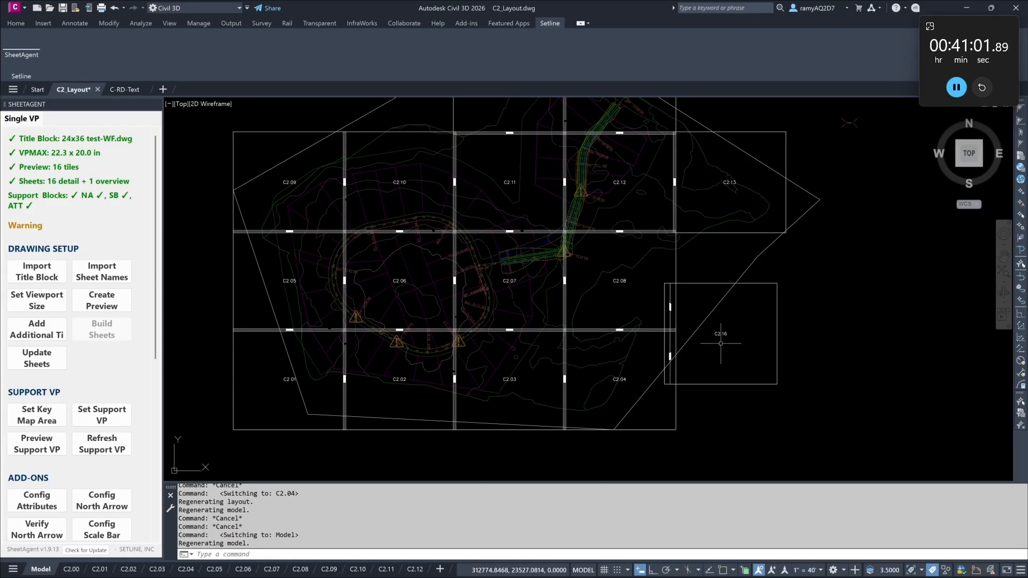
middle_click_drag(712, 350, 772, 331)
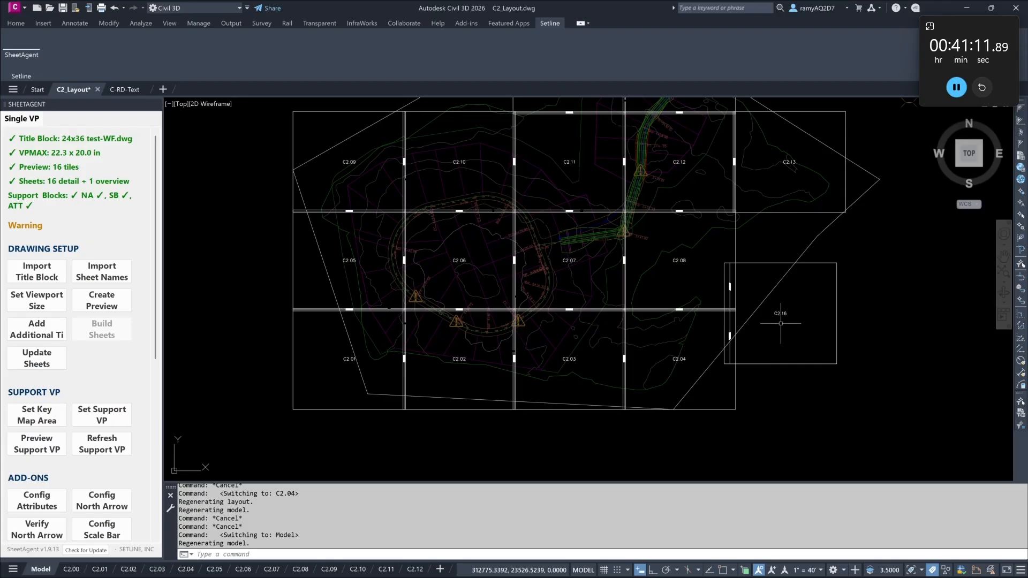
scroll(777, 315, "up", 4)
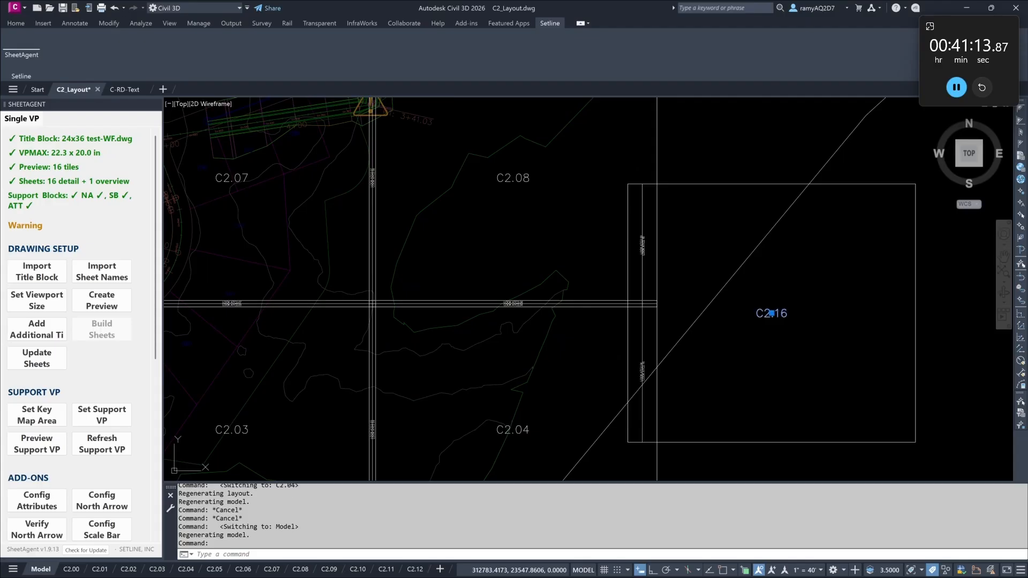
double_click(772, 313)
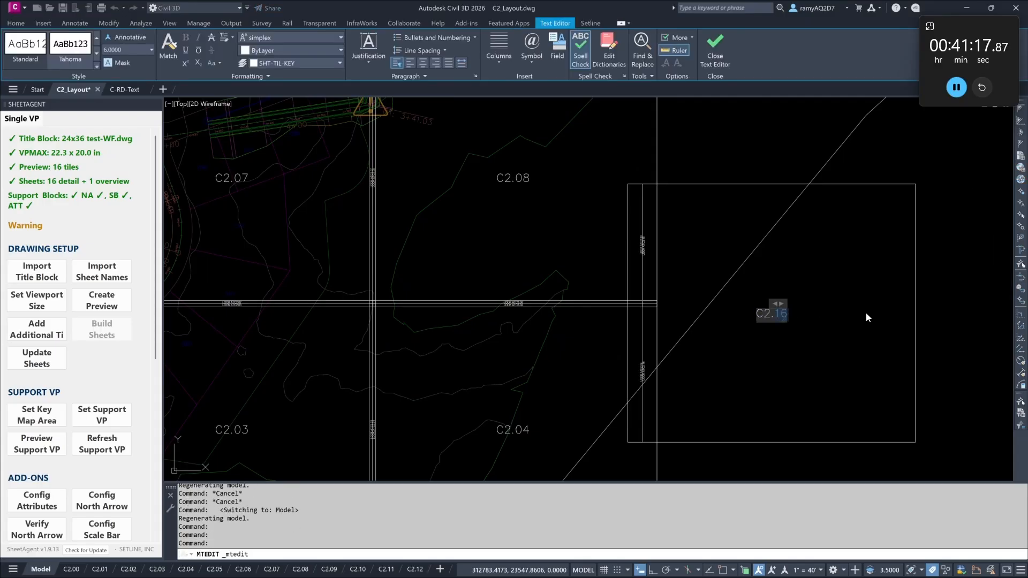
type("05")
left_click(866, 319)
Step: Change the overlapping SHT-PRE label of the same tile from C2.16 to C2.05
scroll(777, 310, "up", 4)
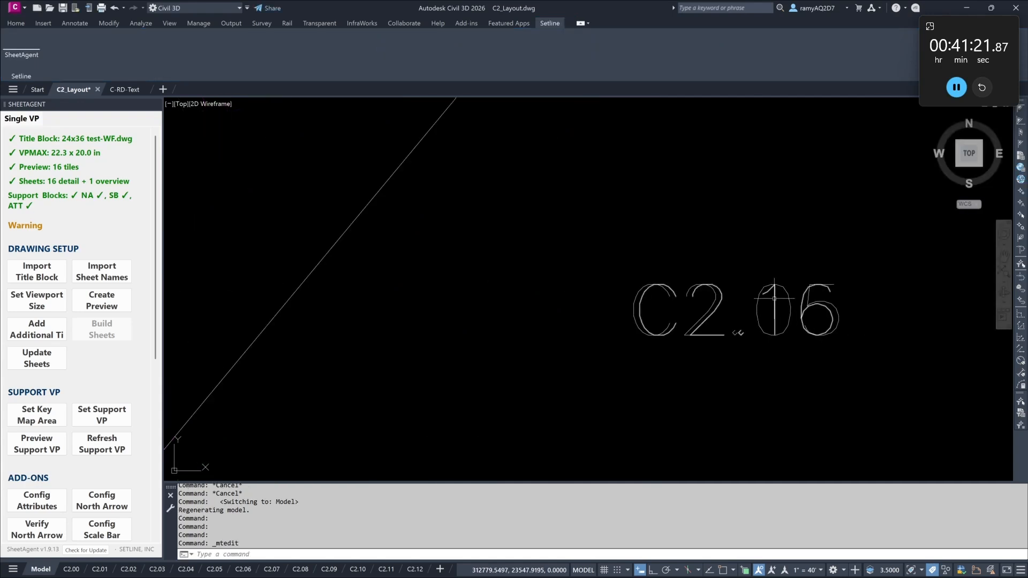
double_click(775, 298)
left_click_drag(763, 313, 909, 306)
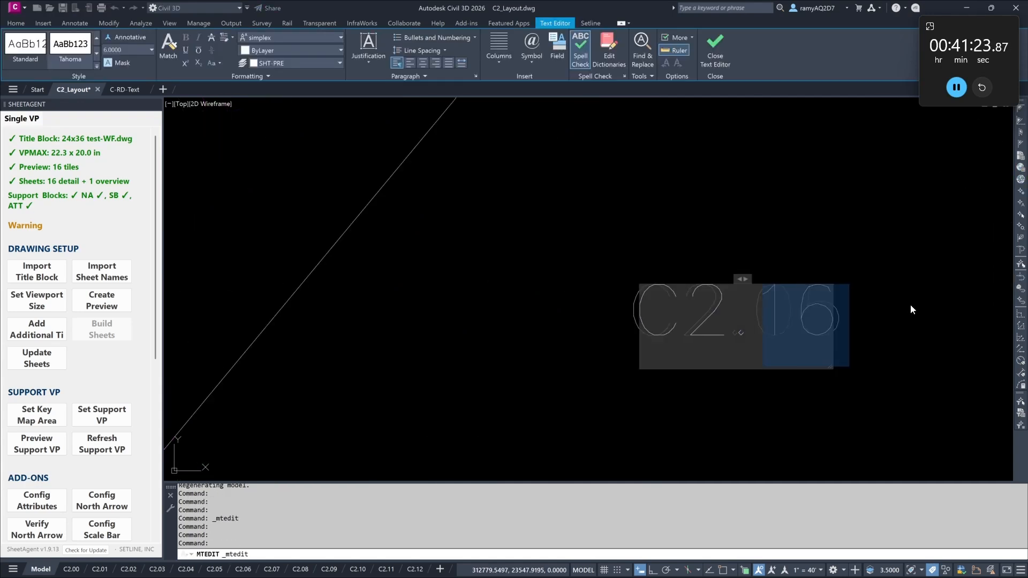
type("05")
left_click(888, 239)
scroll(878, 218, "down", 5)
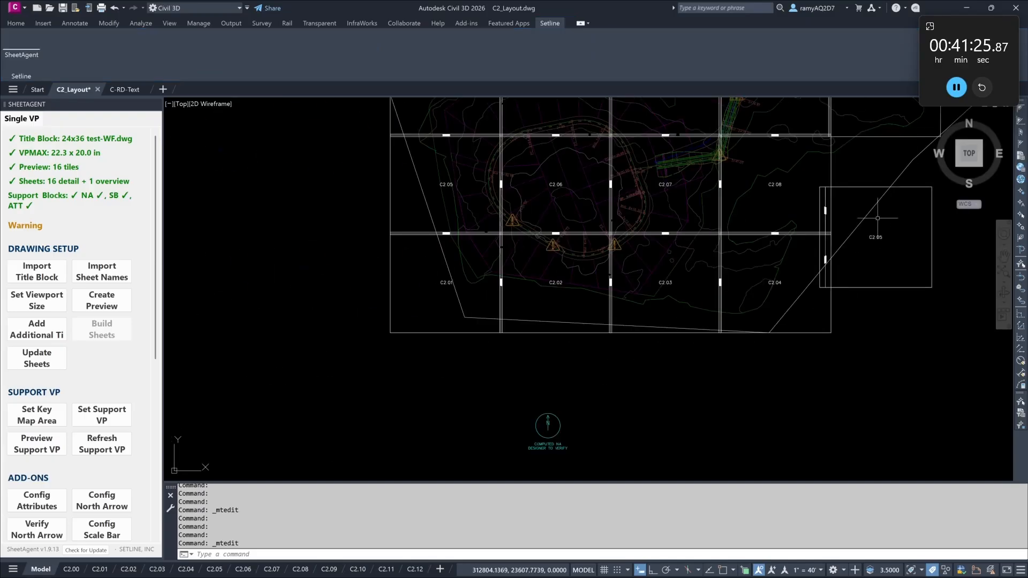
Step: Update the sheets, keeping the tile rename to C2.05 and accepting the renumbering of the affected tiles
middle_click_drag(900, 245, 841, 336)
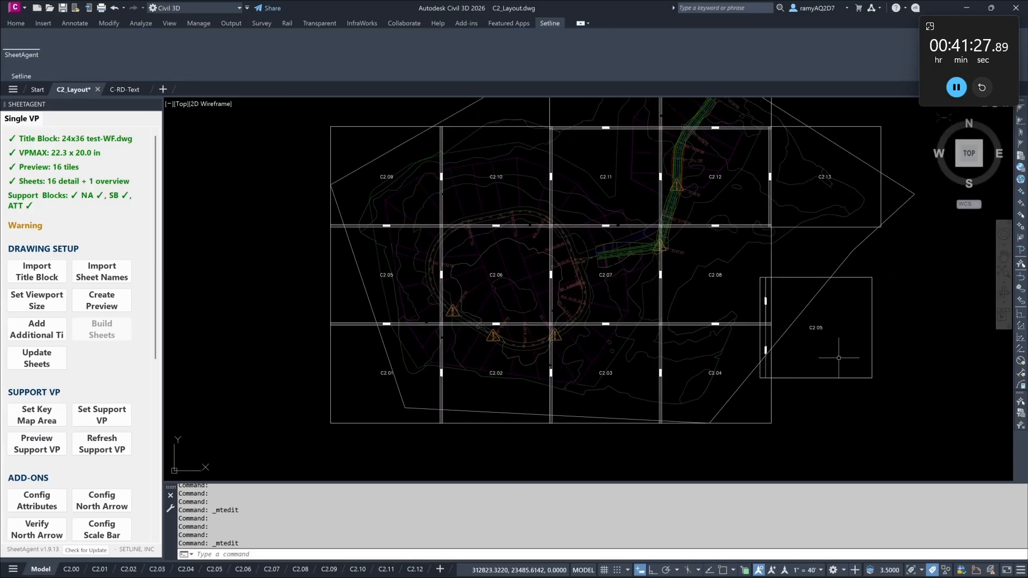
left_click(38, 362)
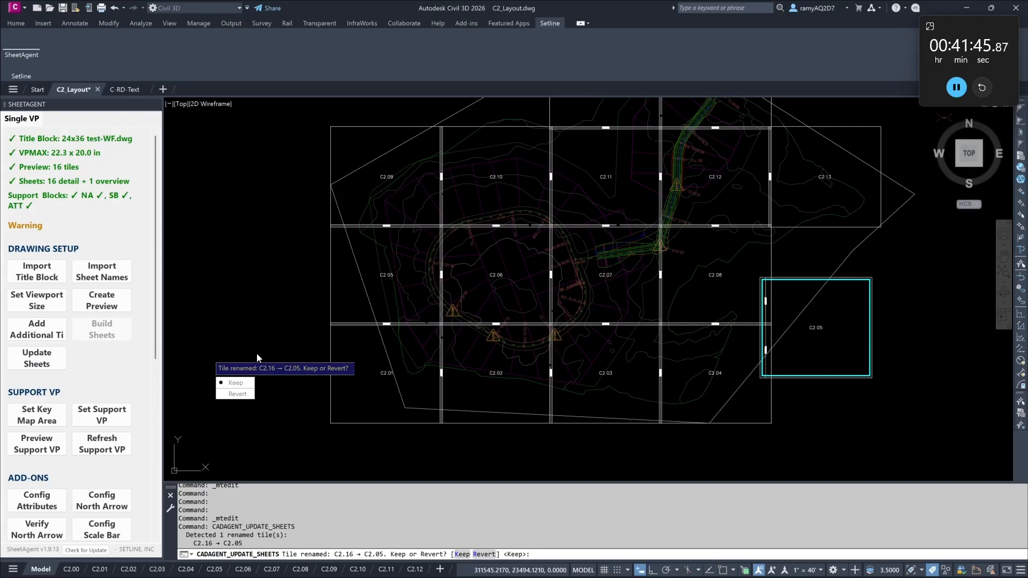
left_click(237, 384)
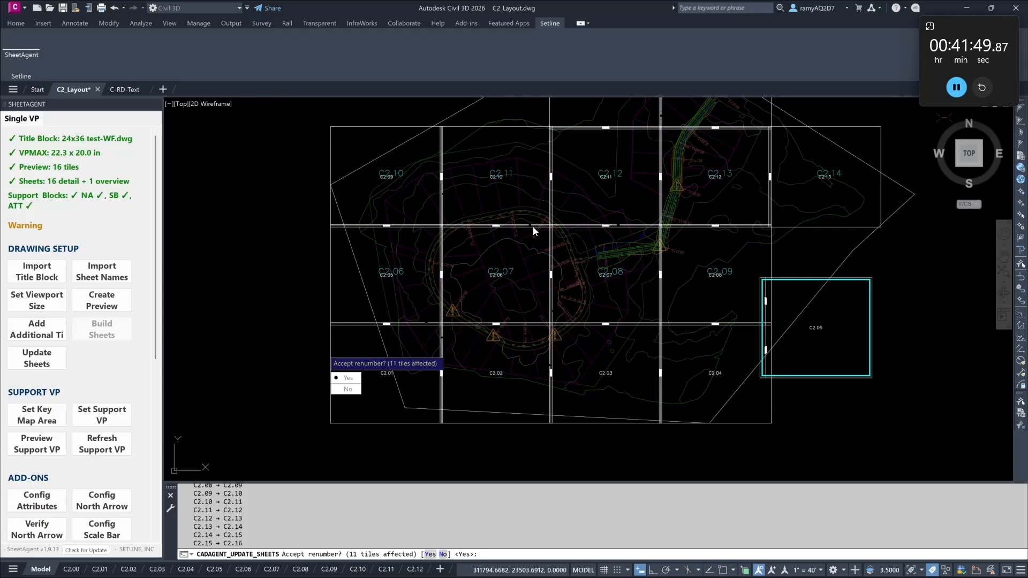
middle_click_drag(533, 228, 532, 306)
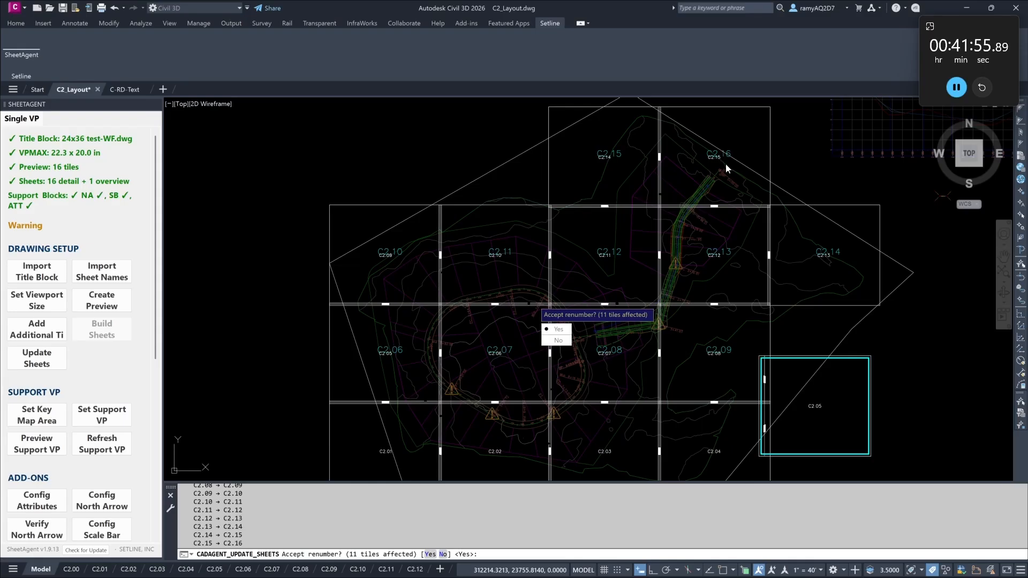
left_click(559, 330)
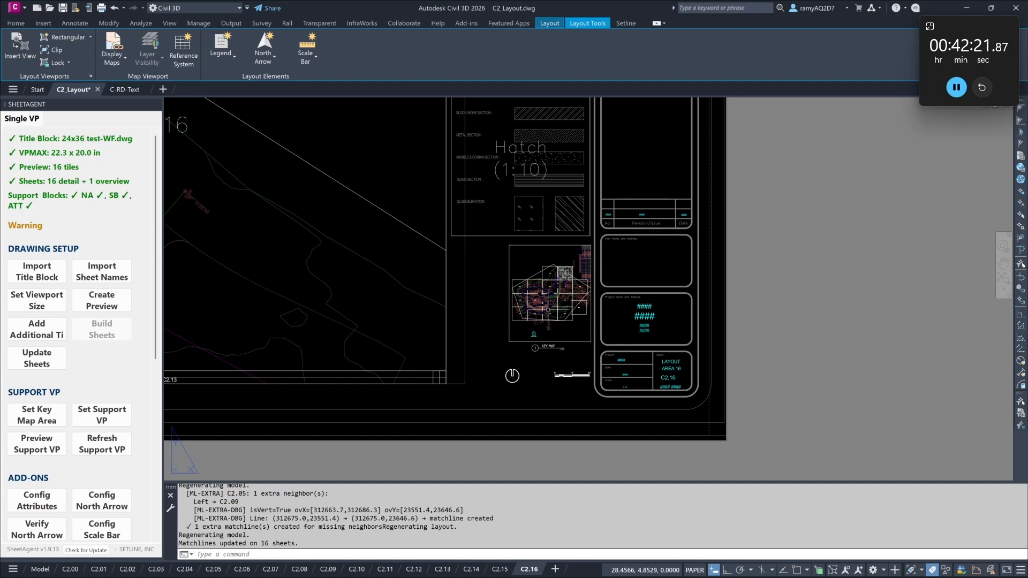
Step: Examine the hatched tile and the renumbered tile labels in the key map of the C2.16 layout
scroll(557, 292, "up", 4)
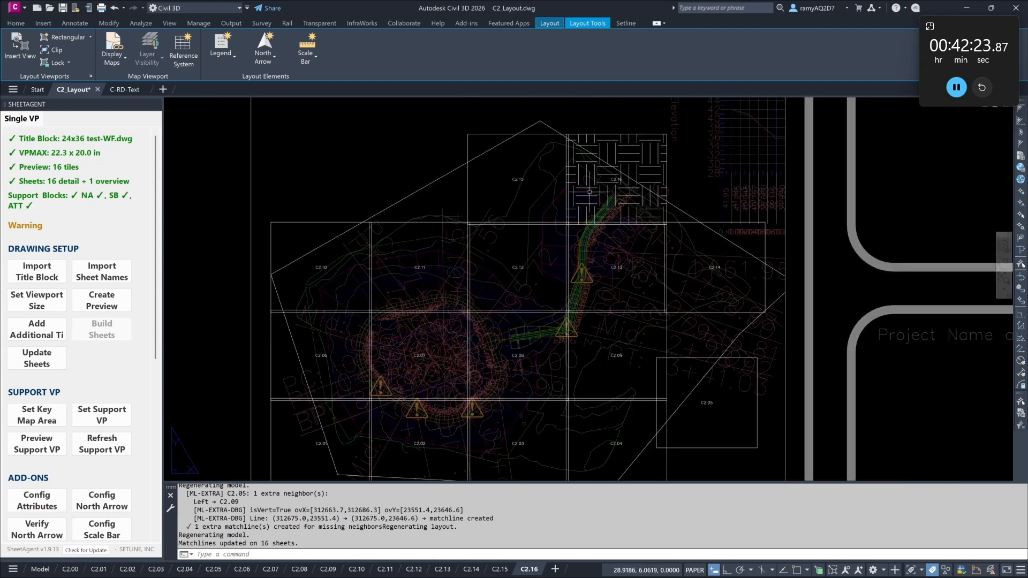
scroll(557, 291, "up", 2)
scroll(626, 223, "down", 6)
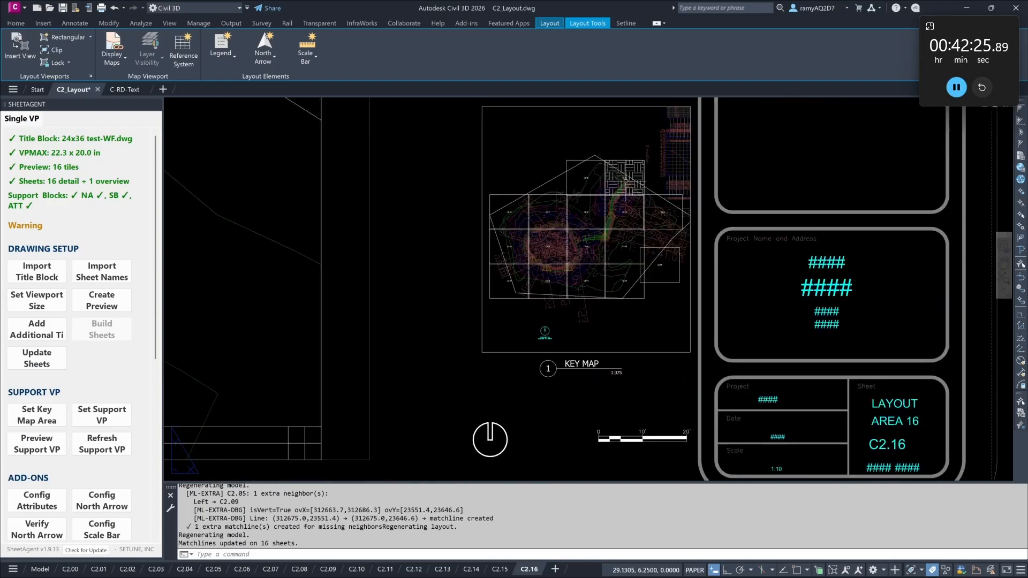
scroll(654, 258, "up", 3)
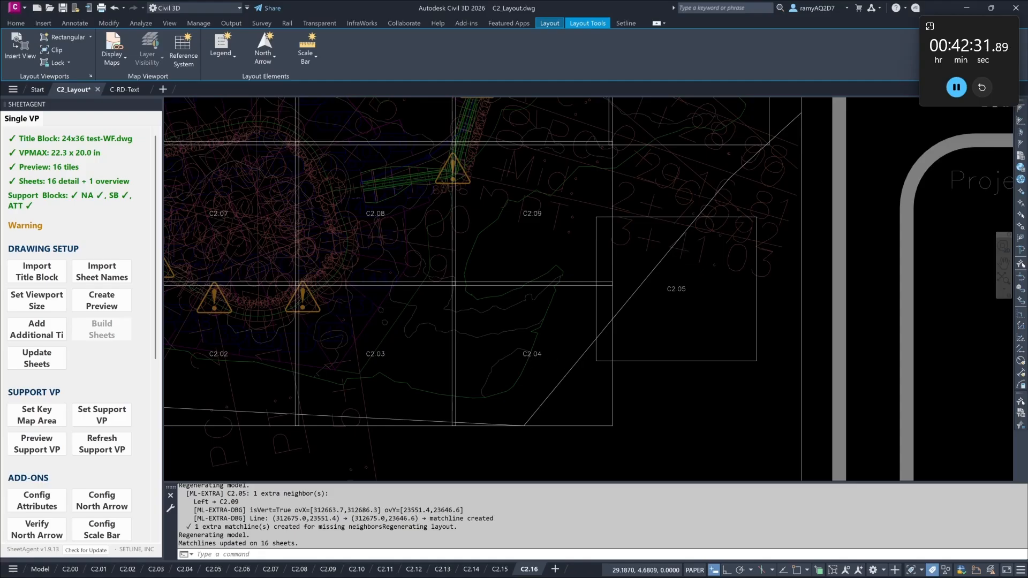
scroll(545, 356, "down", 13)
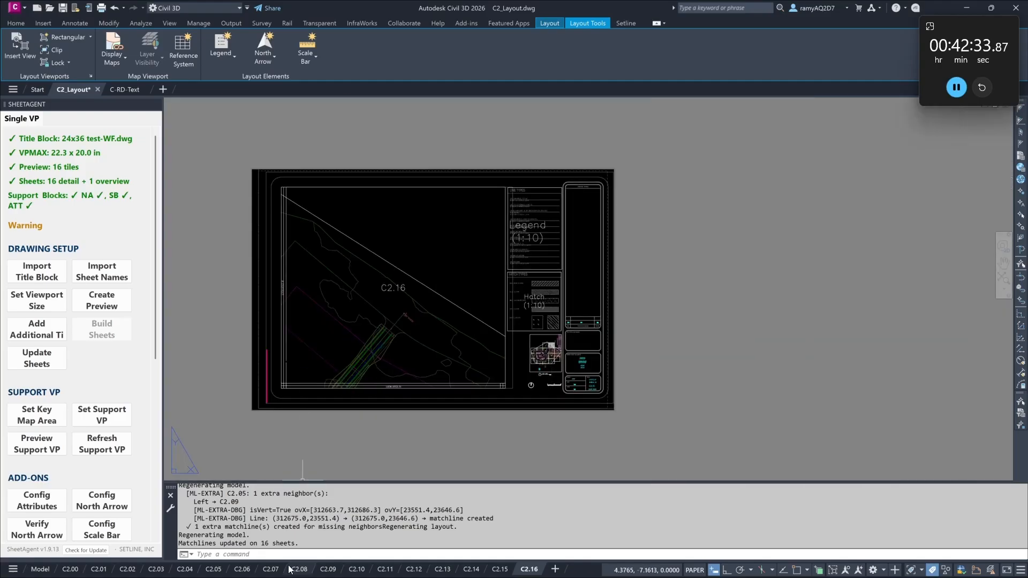
Step: Examine the match lines, their LOOK AT labels and the hatched key map on the C2.05 layout
mouse_move(204, 562)
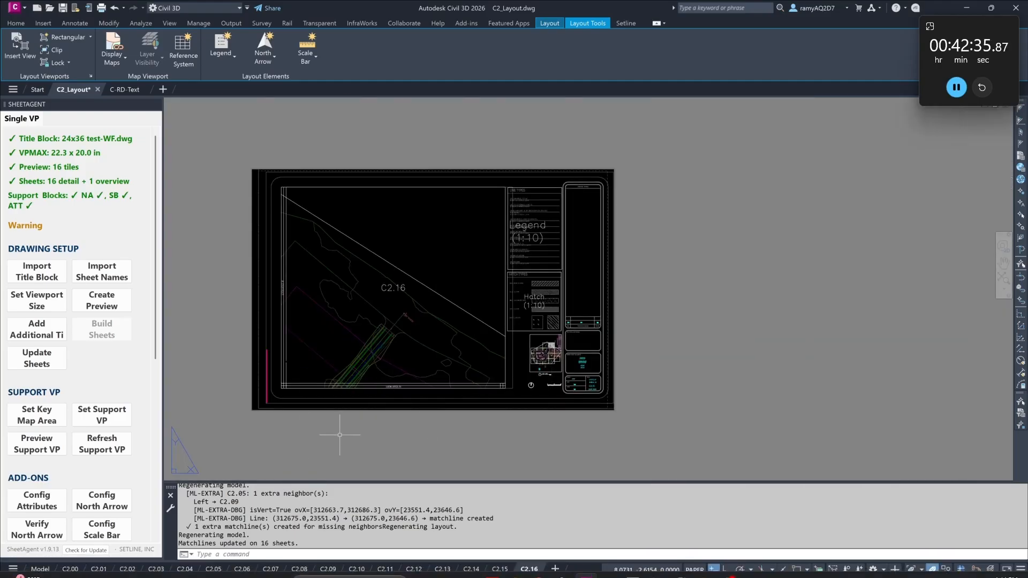
left_click(214, 569)
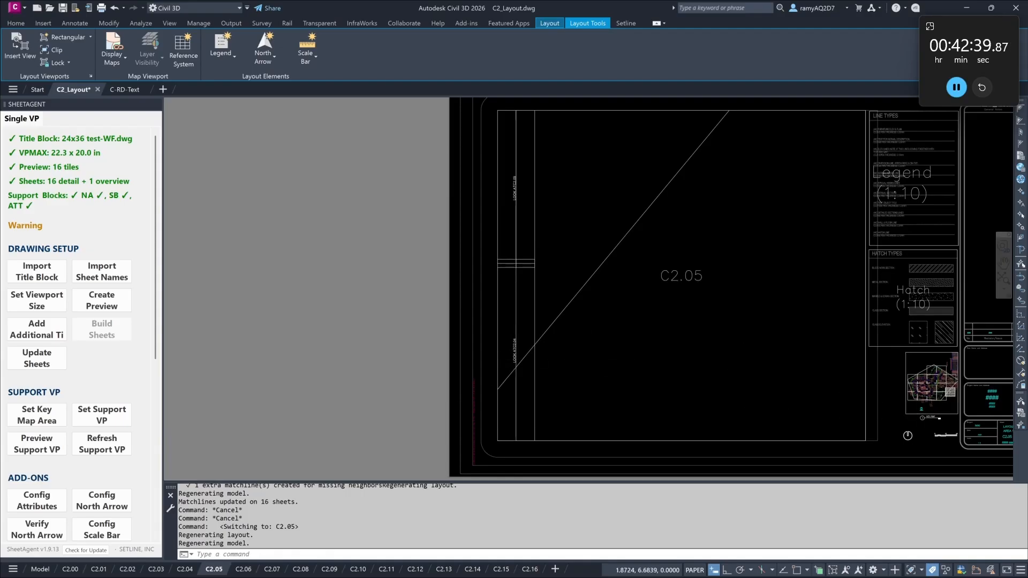
scroll(491, 363, "up", 5)
scroll(581, 326, "down", 3)
middle_click_drag(585, 243, 585, 243)
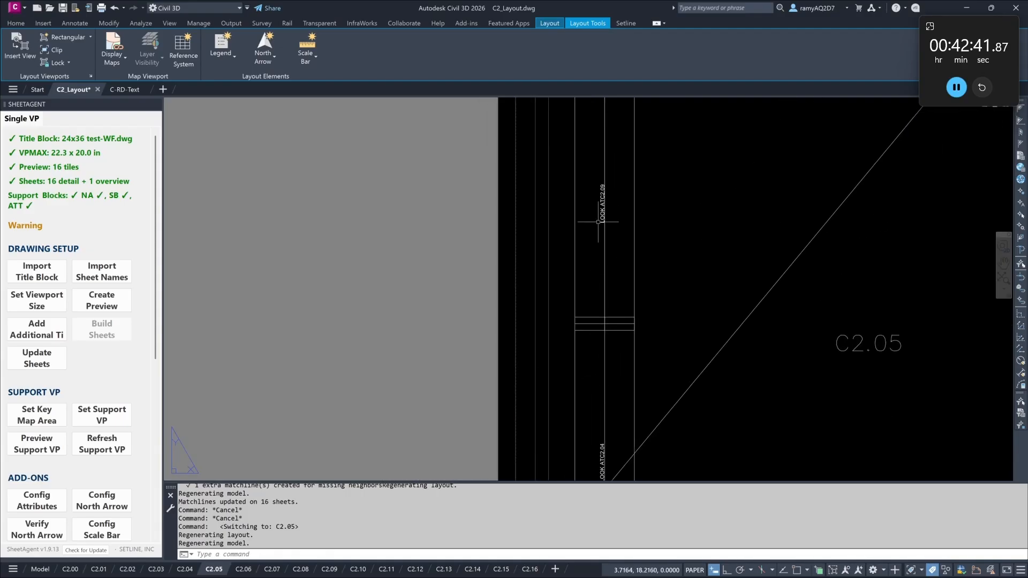
scroll(765, 336, "down", 2)
scroll(814, 358, "up", 5)
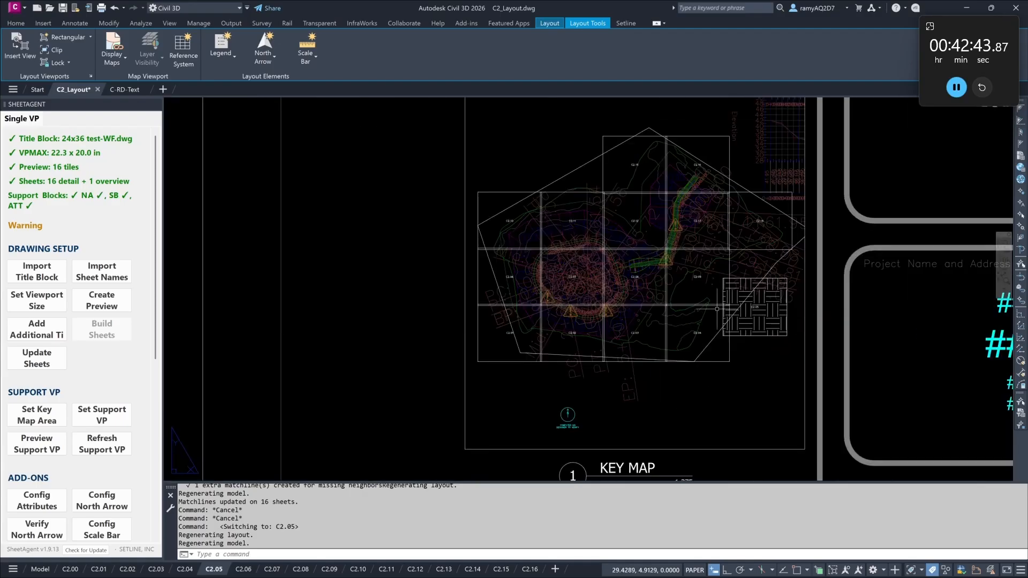
scroll(813, 398, "down", 2)
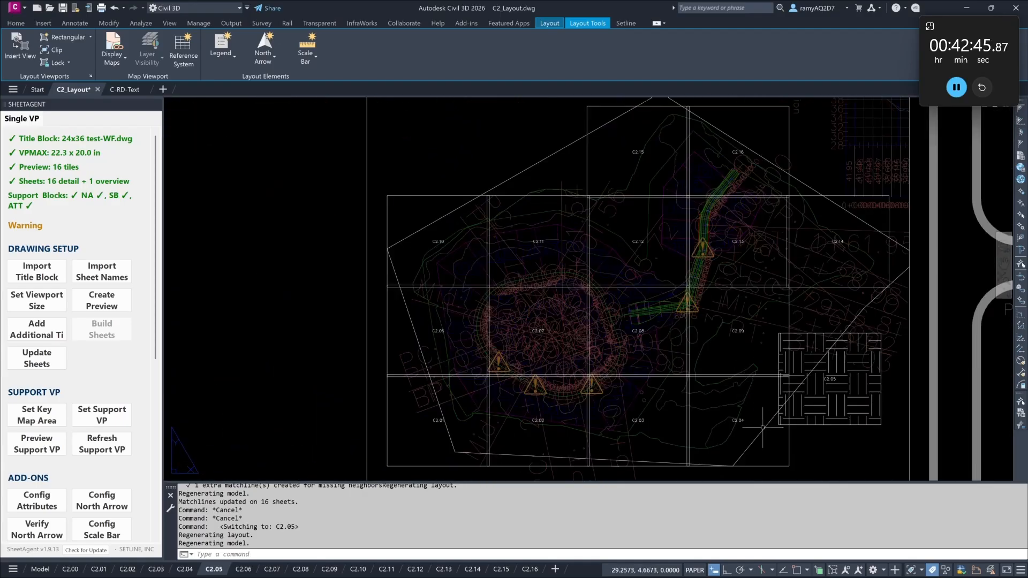
Step: Check the match line and LOOK AT label referring to C2.05 on the C2.04 layout
left_click(185, 570)
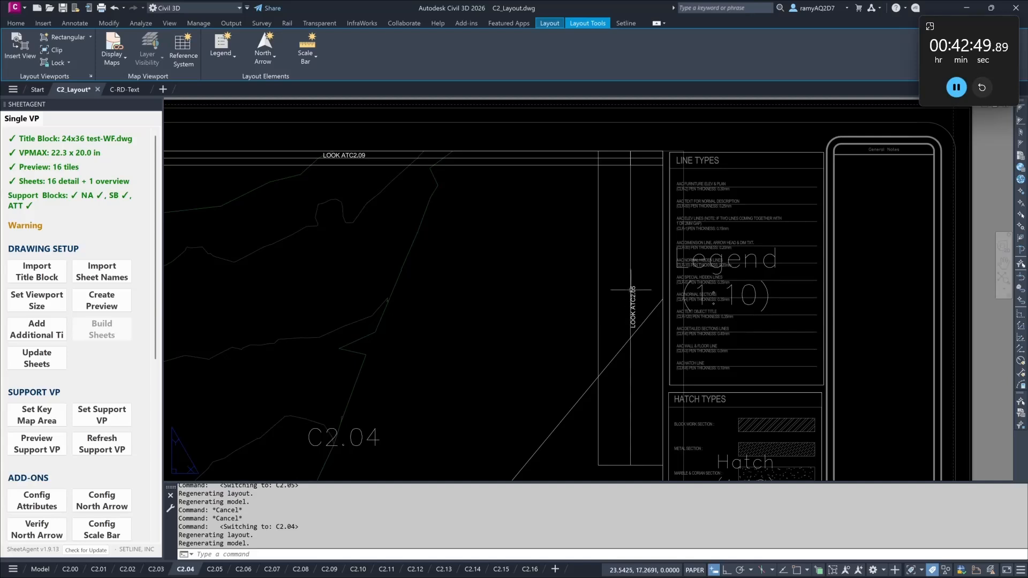
scroll(632, 306, "down", 6)
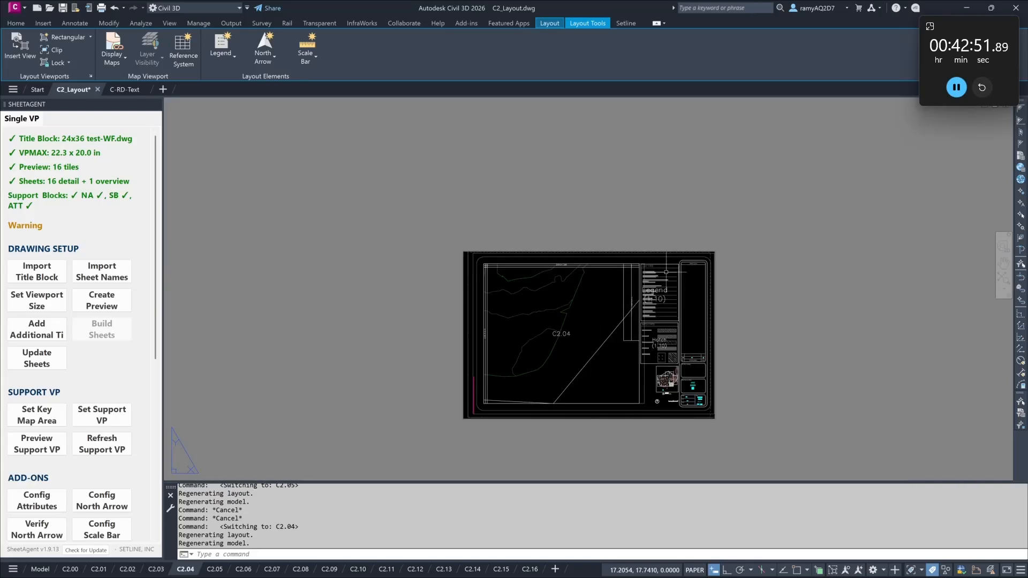
scroll(638, 368, "up", 4)
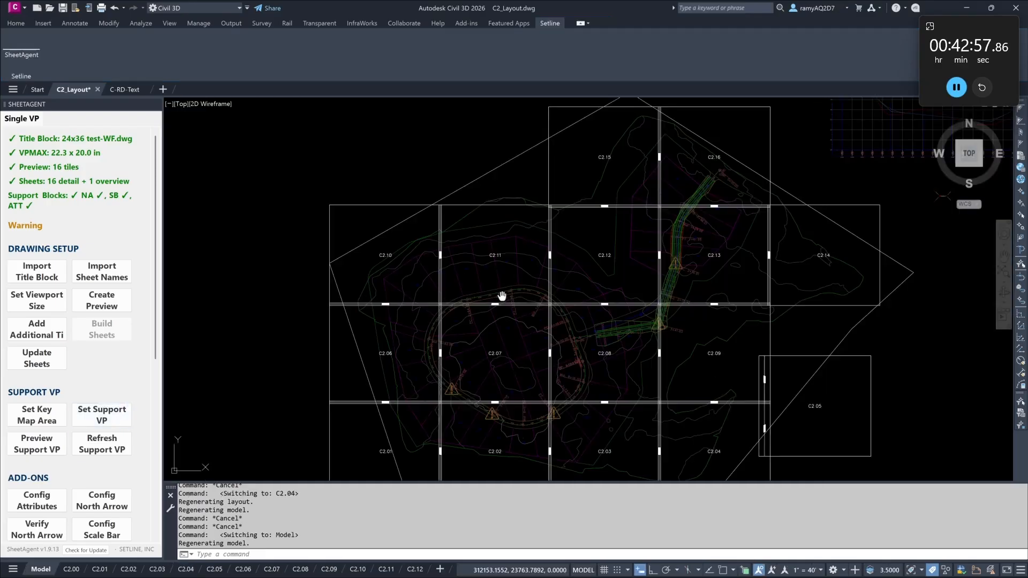
Step: Add three tiles with the current scale and naming, using Free placement and Multiple mode, south, northwest and north of the tile grid
left_click(37, 329)
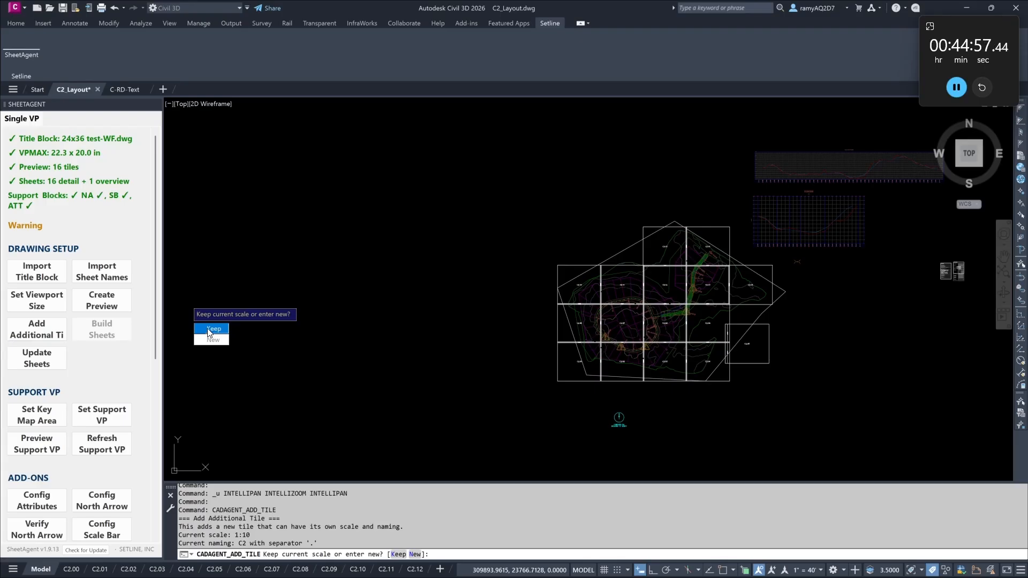
left_click(208, 332)
left_click(255, 325)
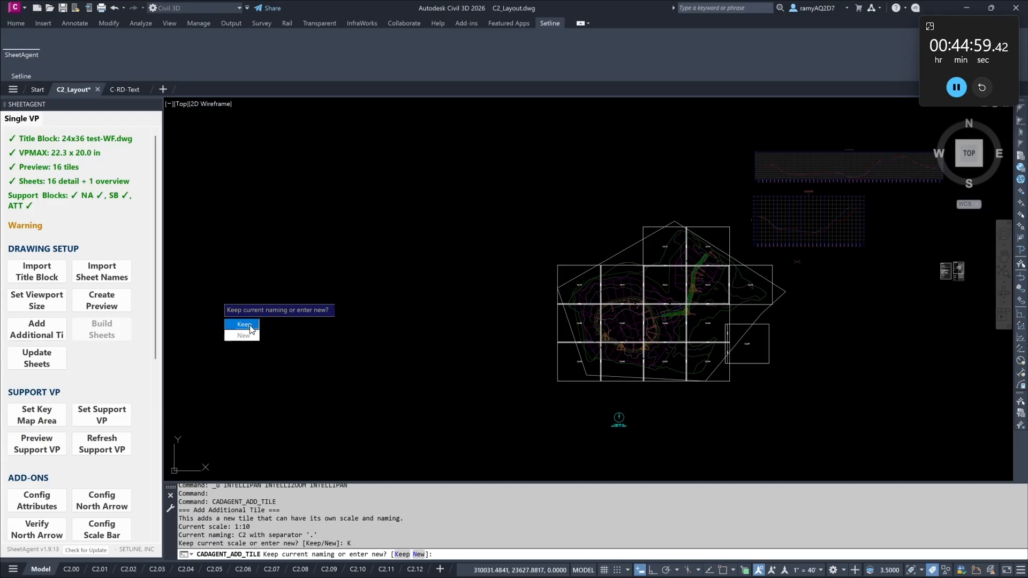
left_click(250, 359)
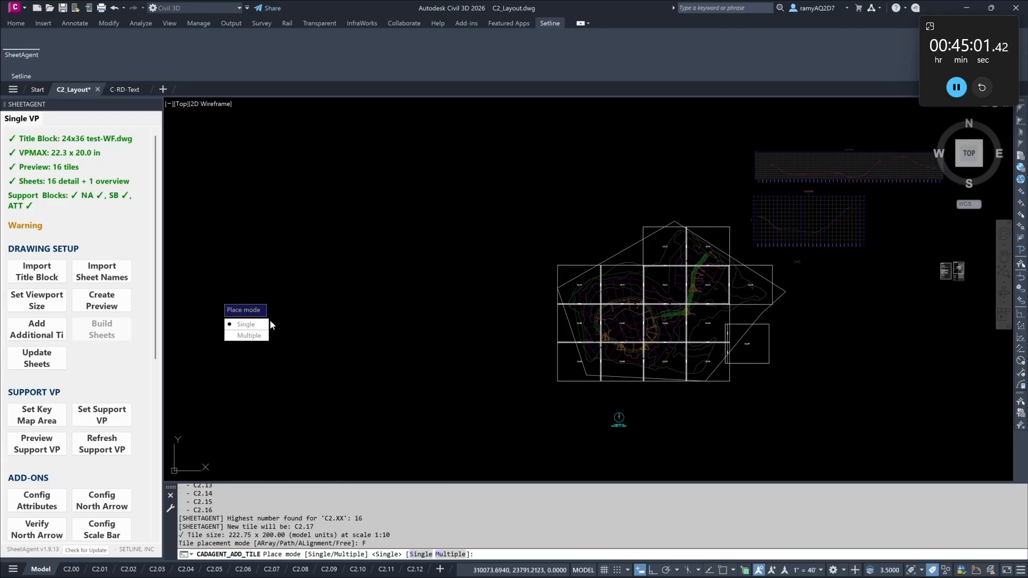
left_click(250, 336)
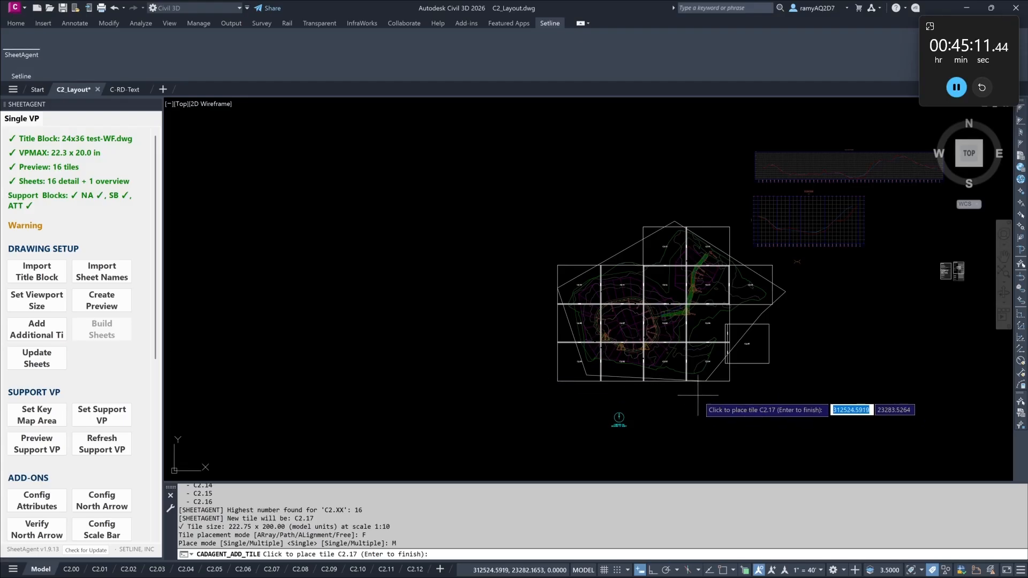
left_click(725, 431)
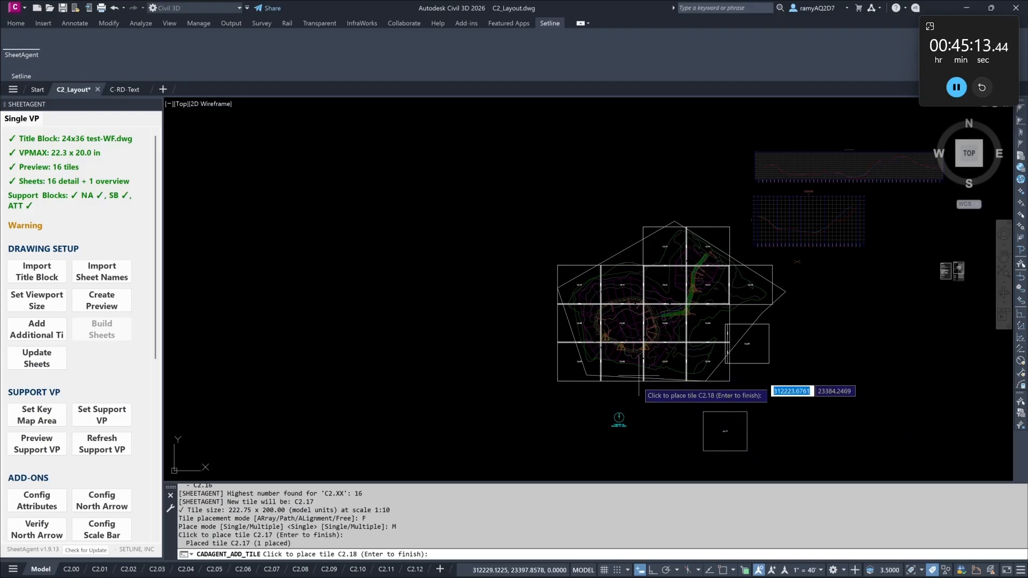
left_click(571, 230)
left_click(693, 168)
scroll(693, 168, "up", 4)
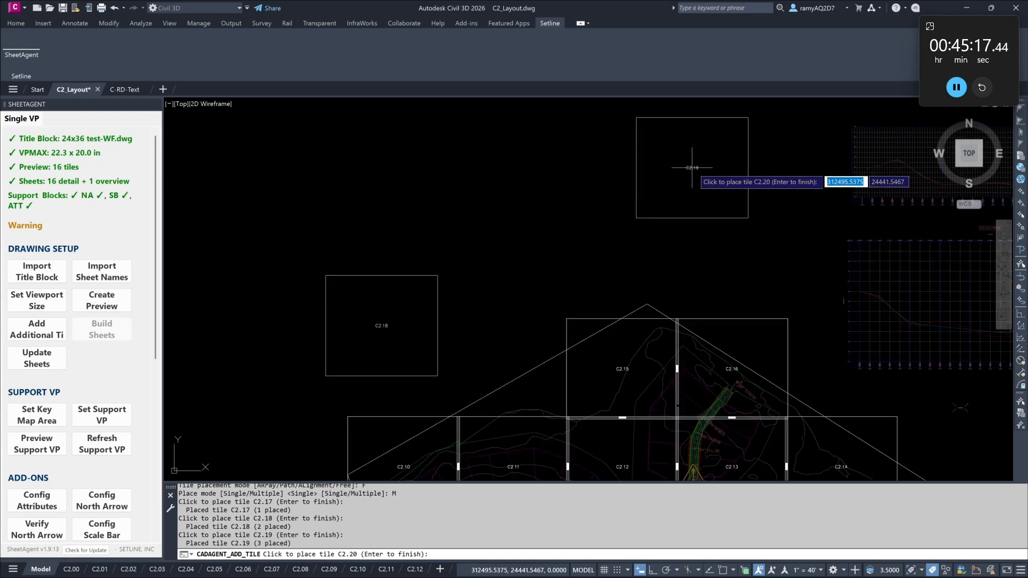
scroll(669, 203, "down", 5)
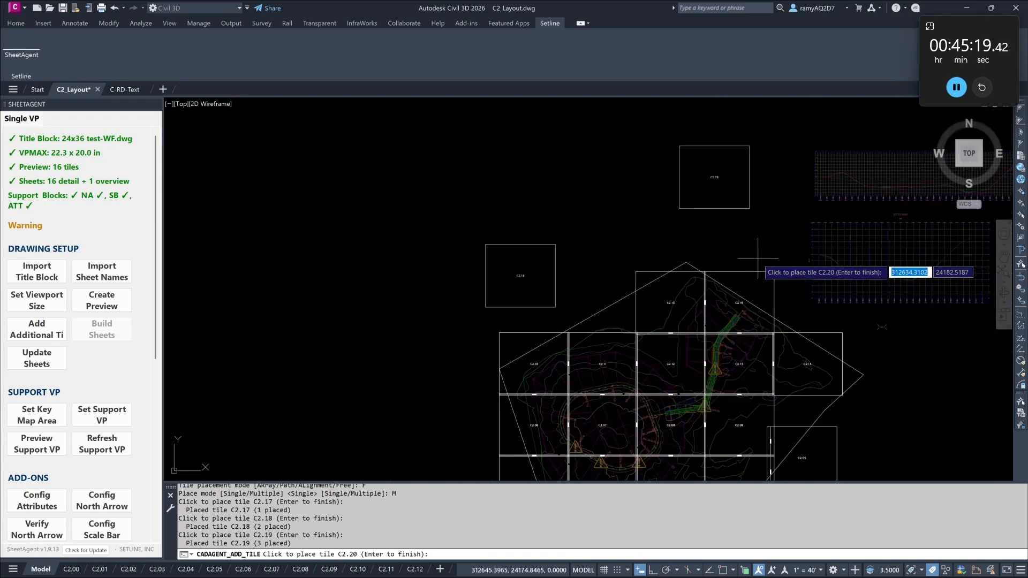
key("Return")
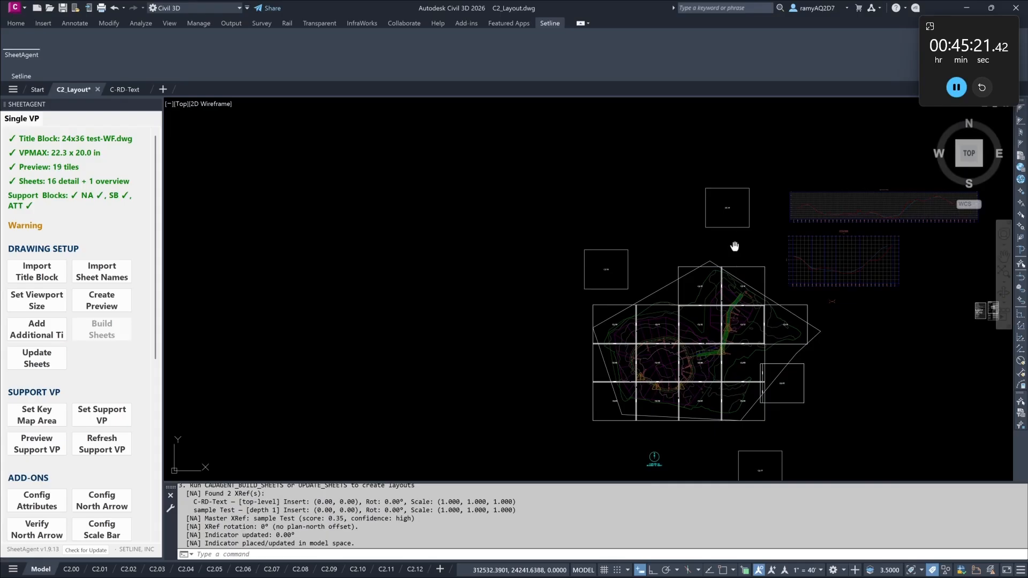
Step: Move the southern added tile and its label about 269 units at 135° so it overlaps the grid's bottom edge
middle_click_drag(735, 246, 724, 199)
type("M")
key("Return")
left_click(835, 457)
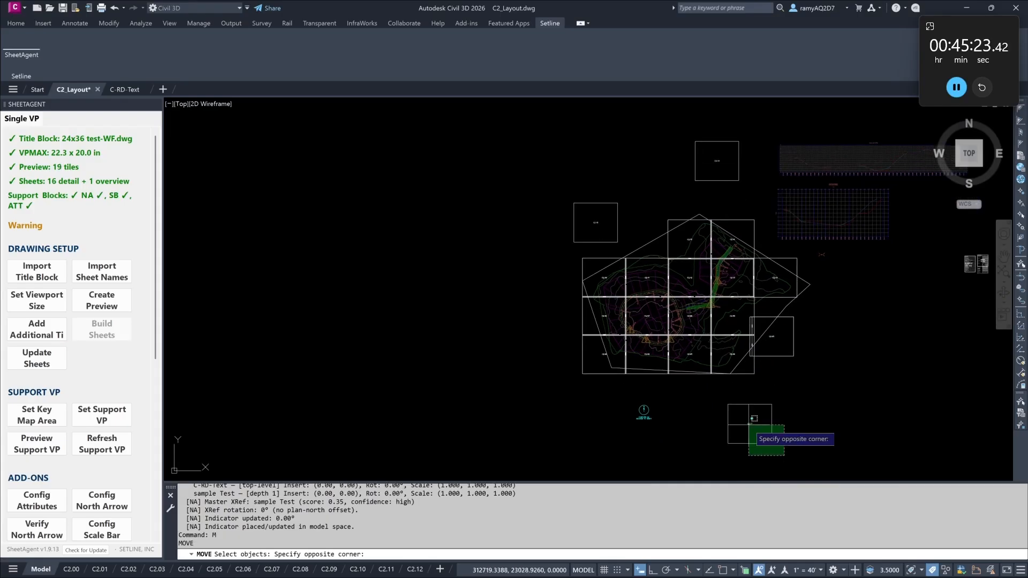
left_click(727, 404)
key("Return")
left_click(812, 448)
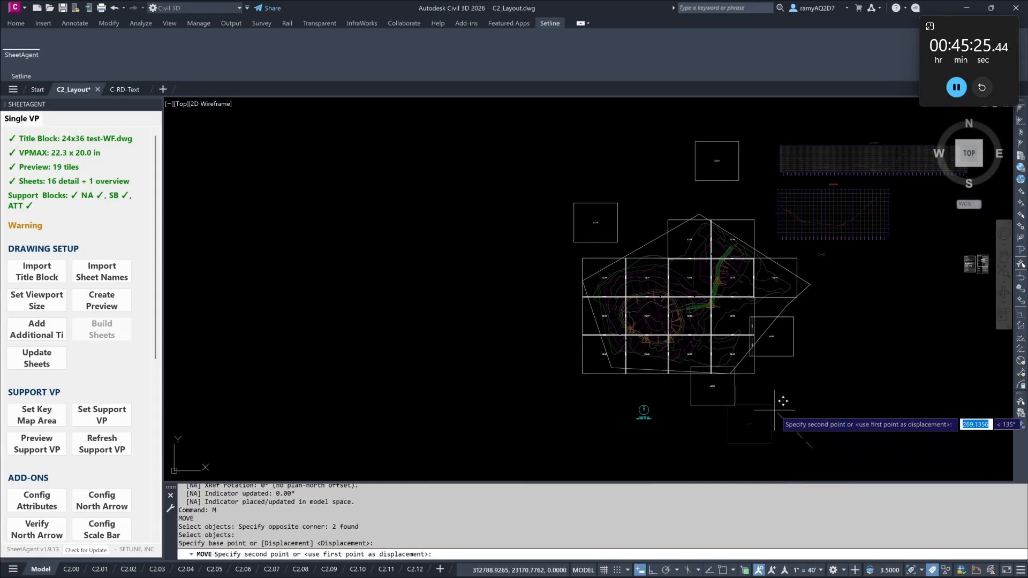
left_click(775, 410)
Step: Move the northwest added tile and its label south so it overlaps the grid's west edge beside C2.01 and C2.06
type("M")
key("Return")
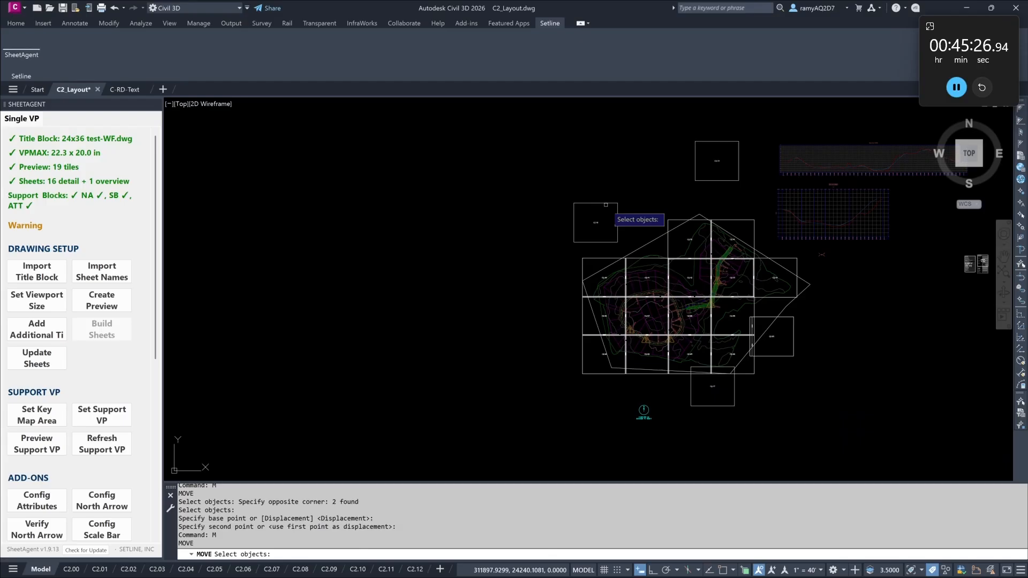
left_click(633, 231)
left_click(574, 197)
key("Return")
left_click(571, 203)
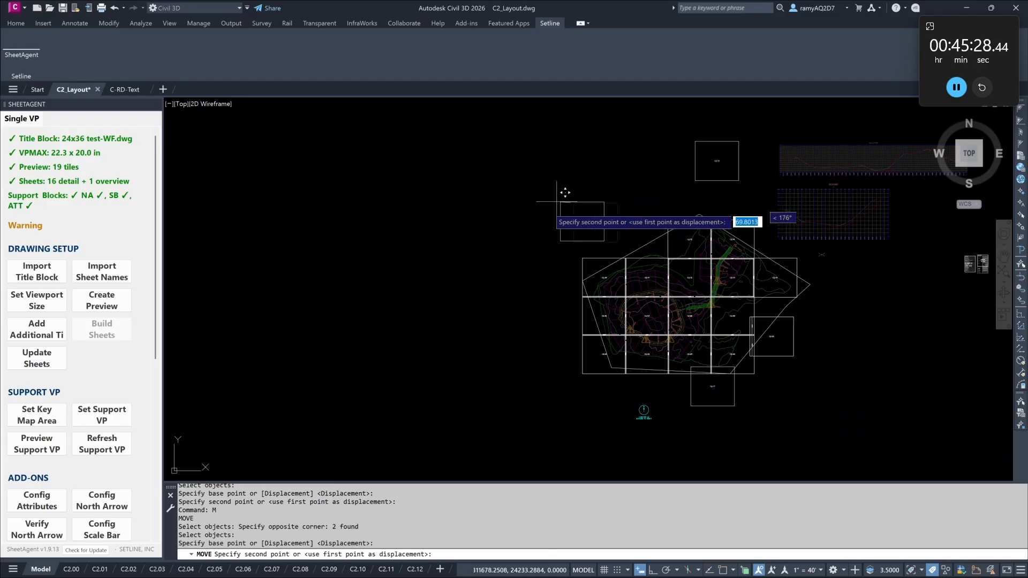
left_click(552, 310)
Step: Move the north added tile C2.19 and its label southeast so it overlaps the upper edge of tile C2.16
type("M")
key("Return")
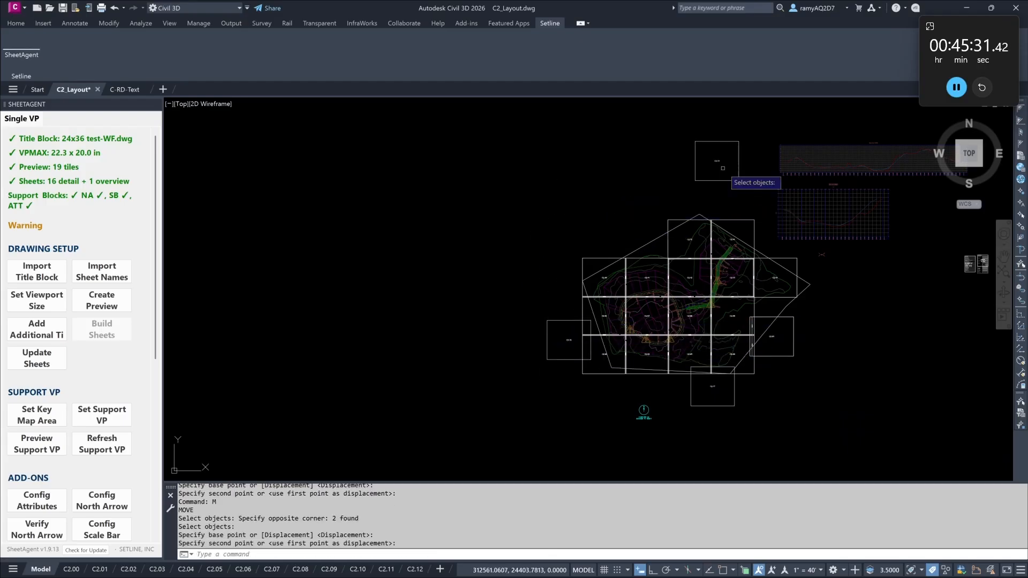
left_click(744, 193)
left_click(710, 161)
key("Return")
left_click(715, 160)
scroll(721, 170, "up", 3)
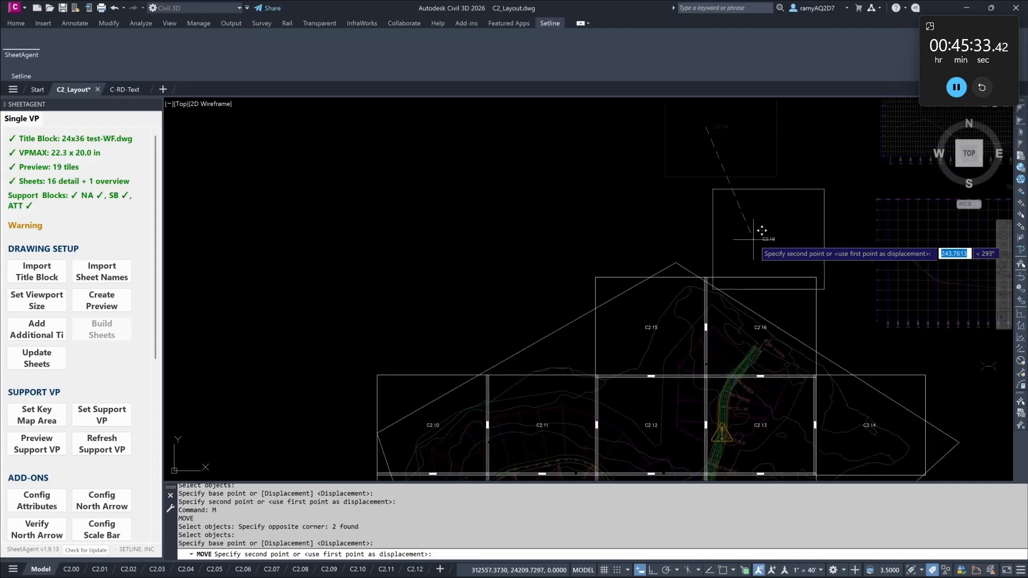
key("Escape")
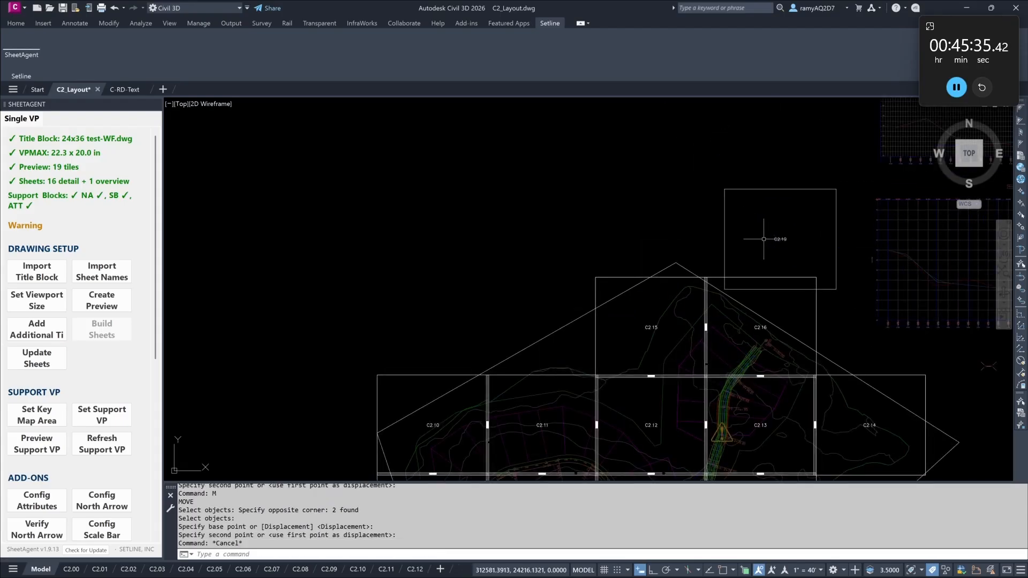
Step: Update the sheets to build layouts and match lines for the repositioned added tiles
scroll(766, 238, "down", 4)
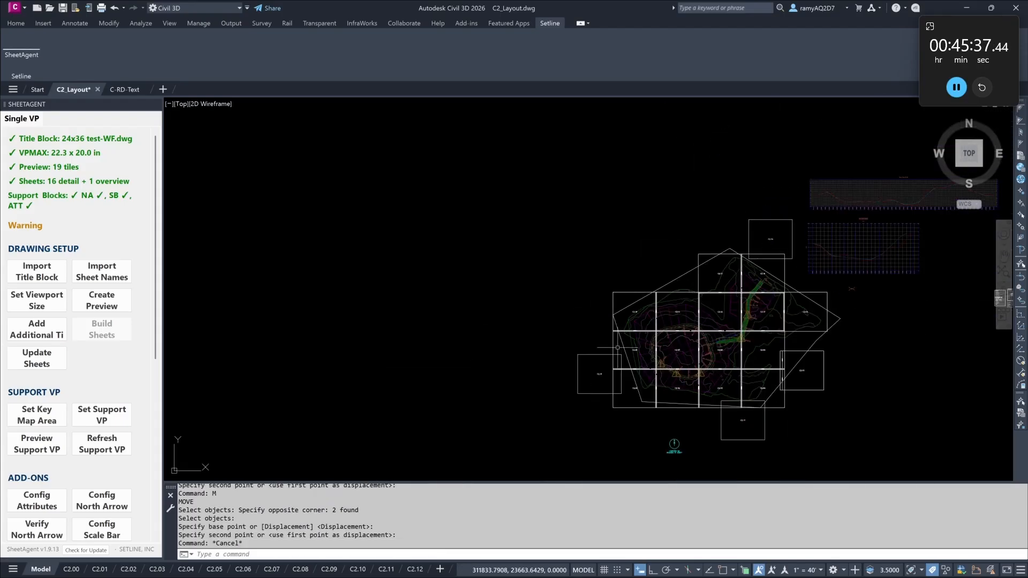
left_click(60, 357)
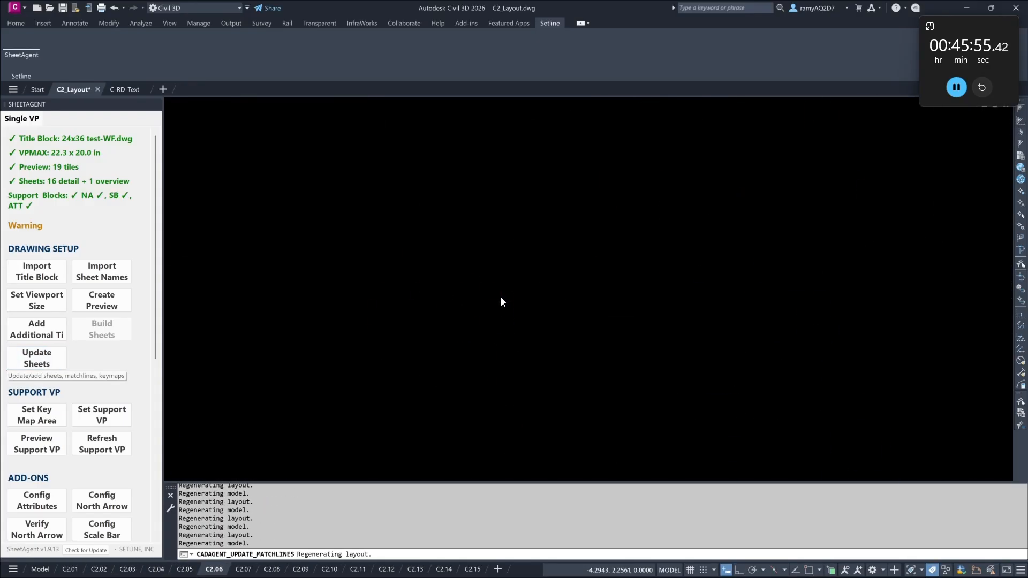
mouse_move(457, 565)
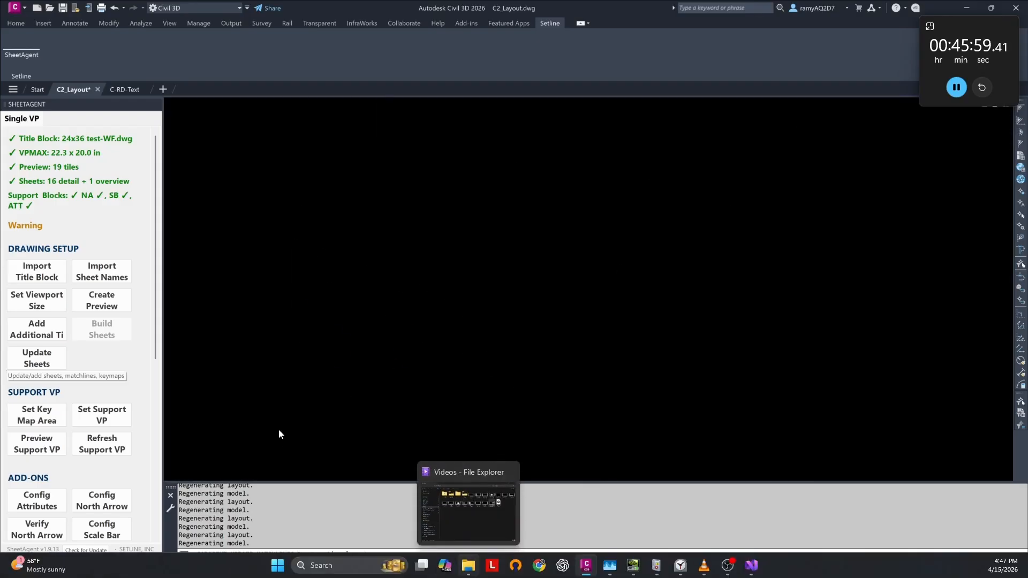
left_click(233, 321)
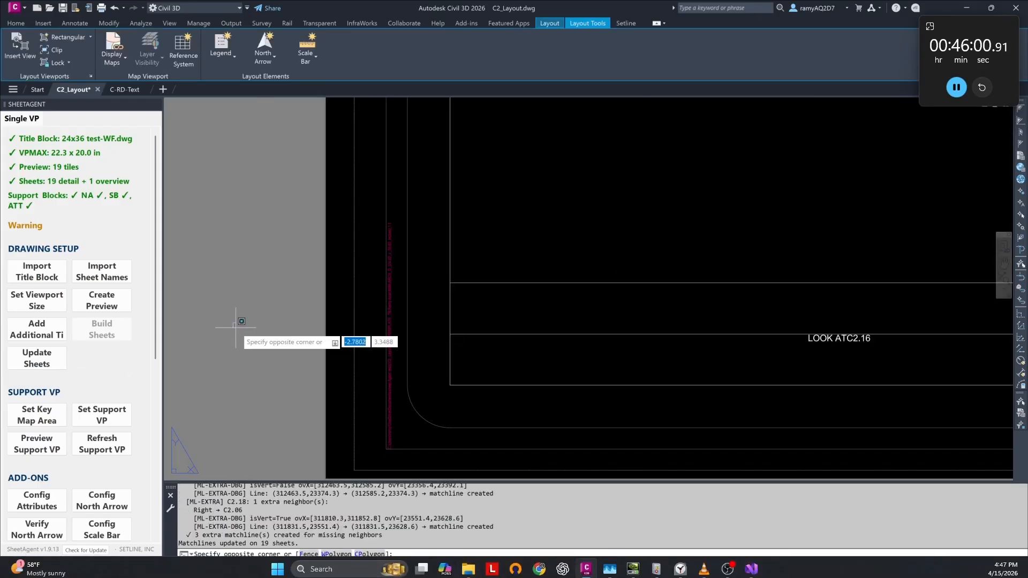
left_click(262, 320)
Step: Examine the match line, its LOOK AT label and the hatched key map on the C2.19 layout
scroll(263, 315, "down", 6)
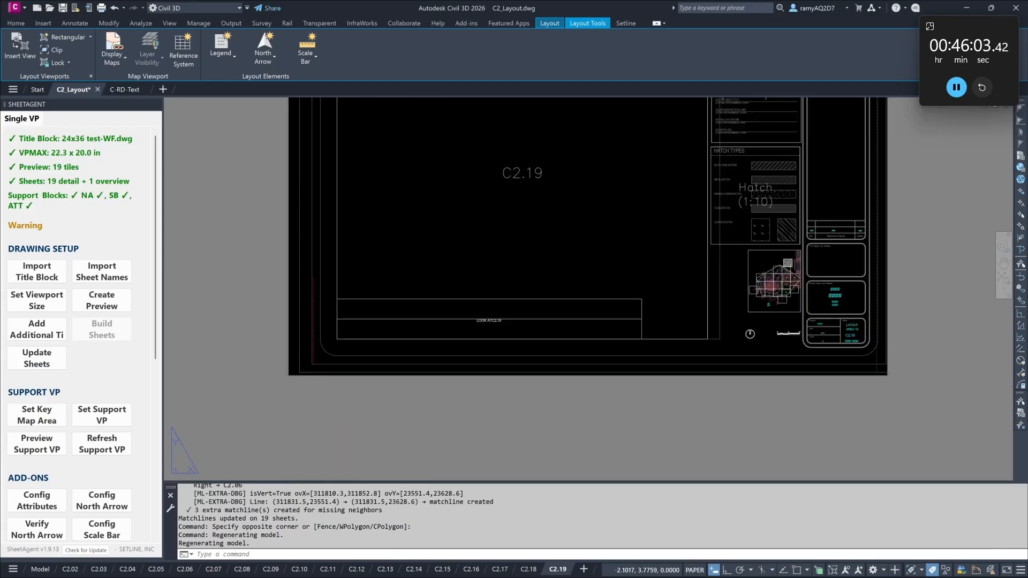
scroll(431, 315, "up", 7)
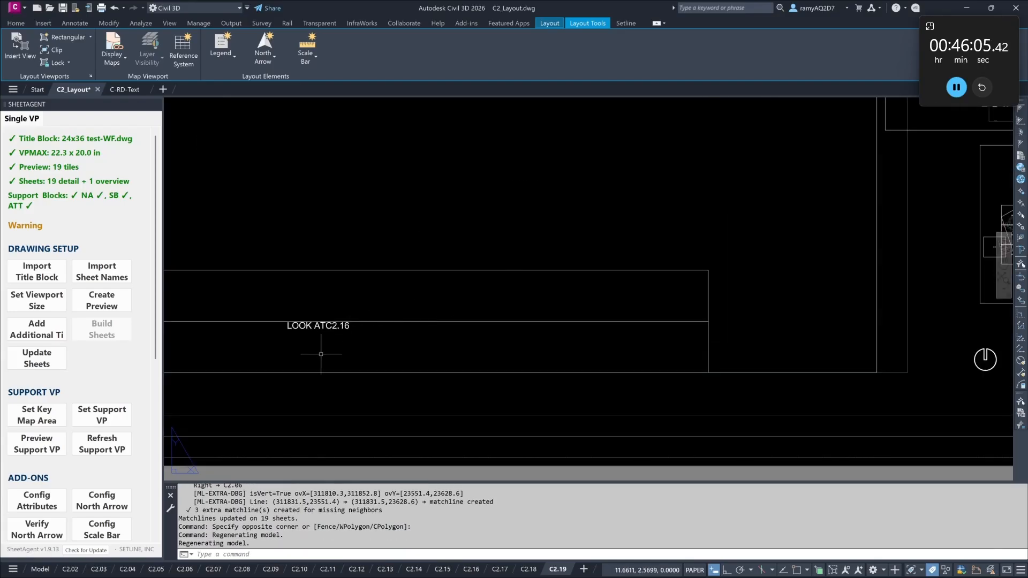
scroll(332, 328, "down", 5)
scroll(609, 287, "up", 7)
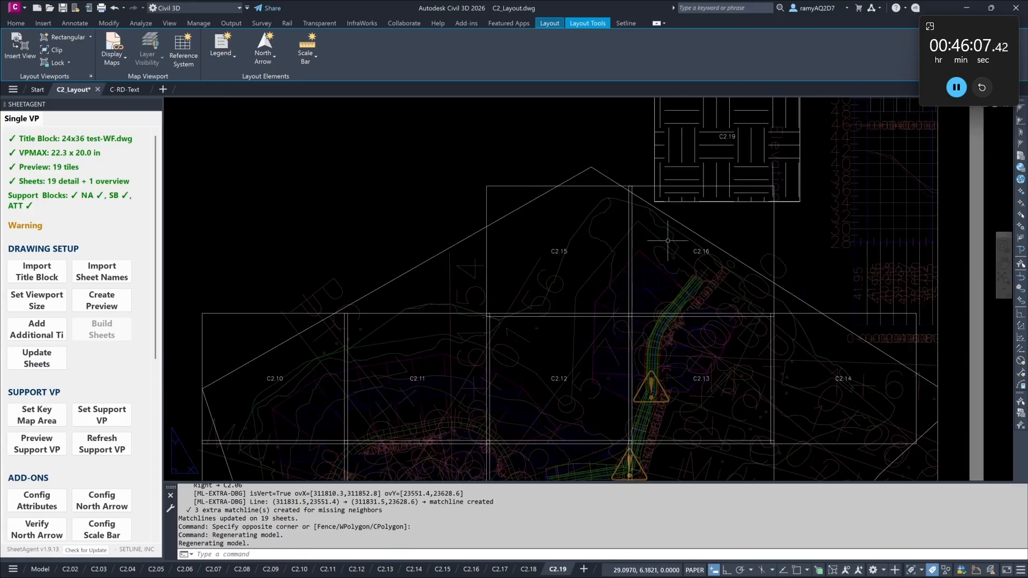
scroll(716, 226, "down", 3)
scroll(705, 356, "up", 6)
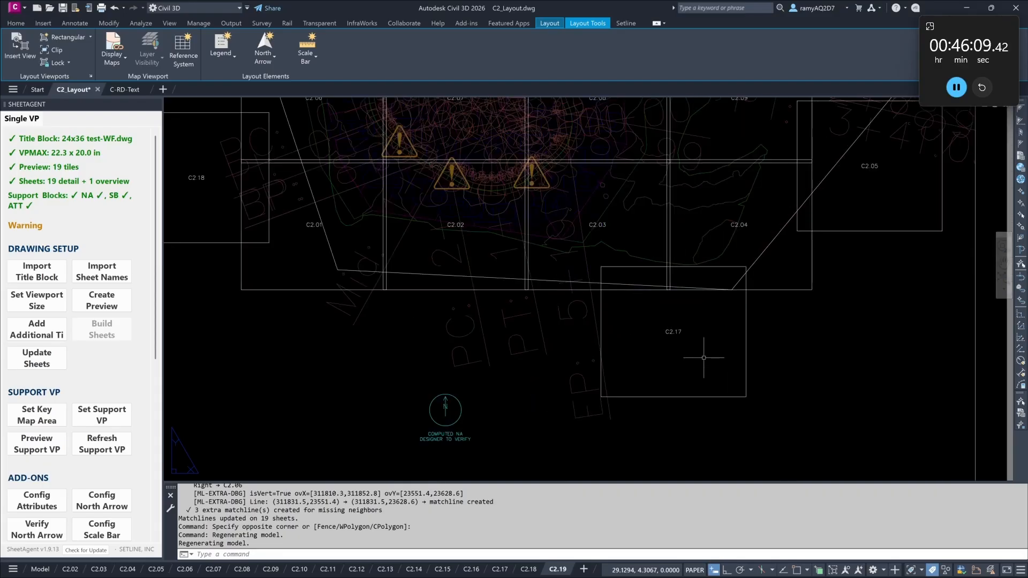
Step: Examine the match lines, their LOOK AT labels and the key map on the C2.17 layout
left_click(499, 570)
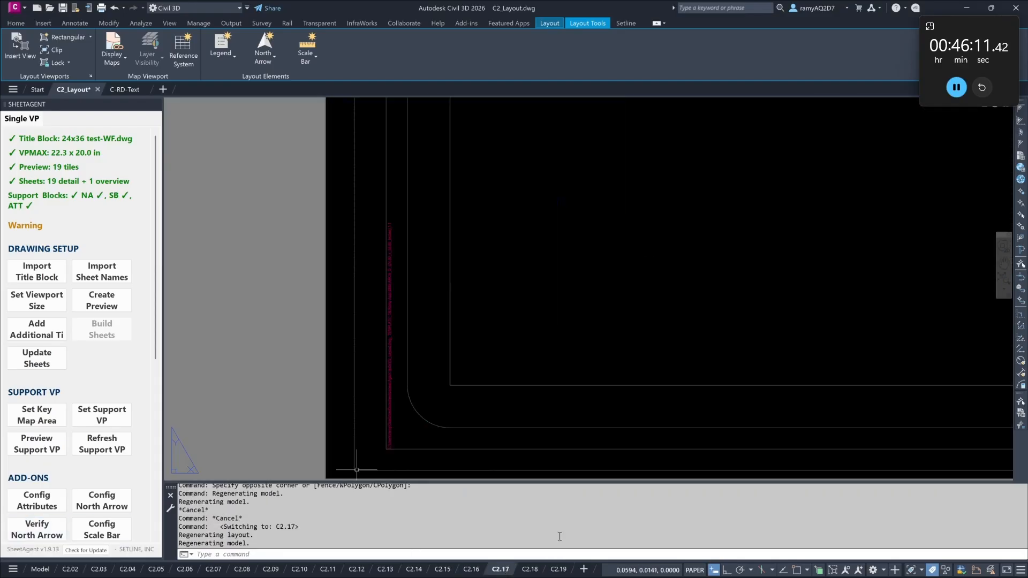
scroll(601, 184, "up", 3)
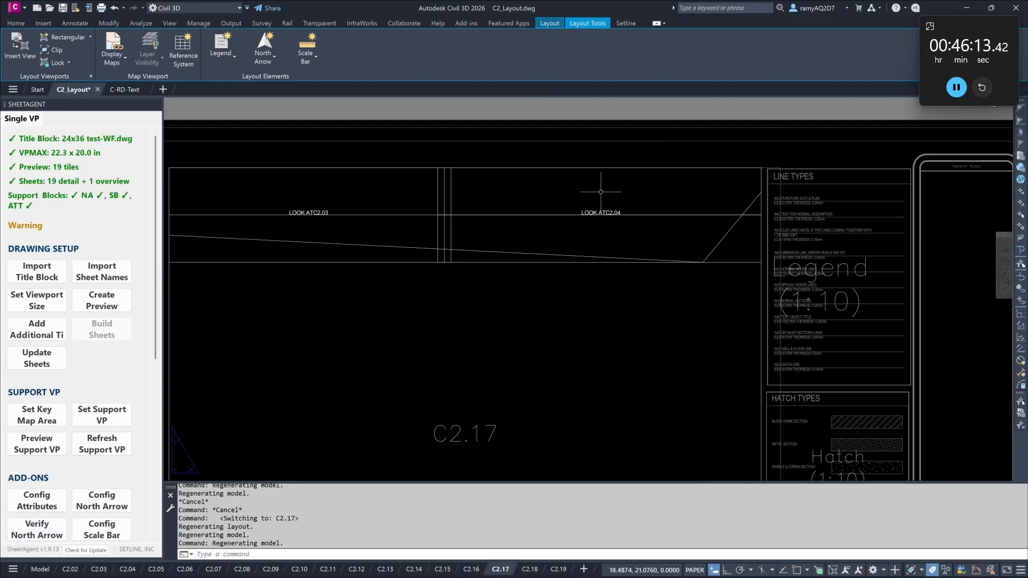
scroll(602, 183, "down", 3)
scroll(704, 411, "up", 6)
scroll(785, 347, "up", 6)
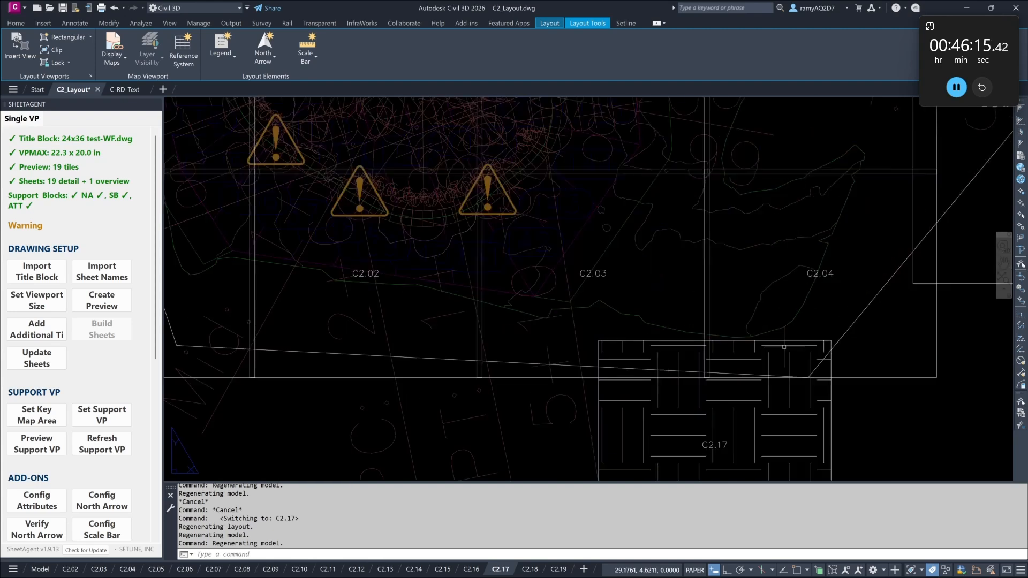
scroll(644, 303, "down", 5)
scroll(494, 345, "up", 4)
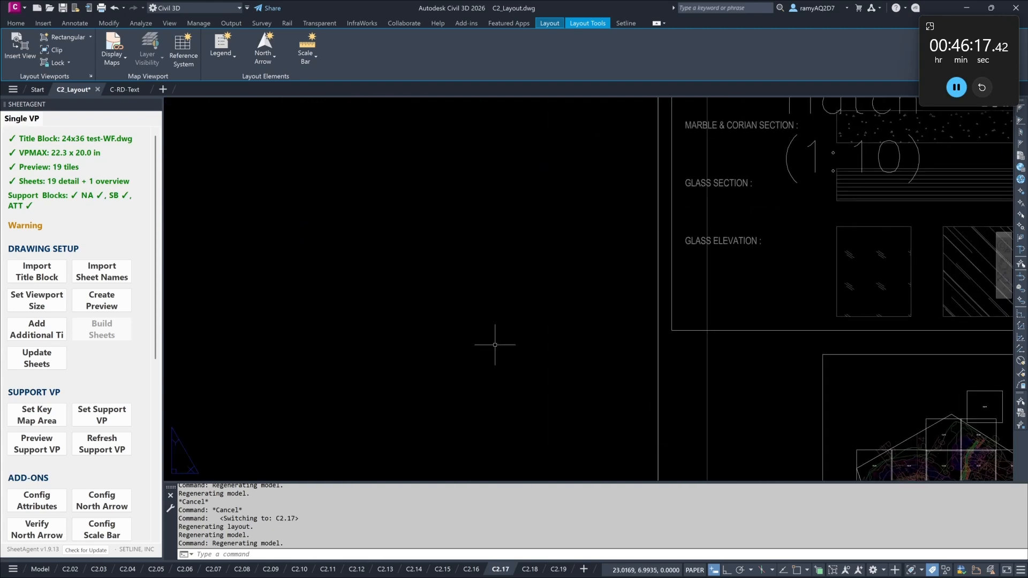
scroll(493, 344, "down", 2)
scroll(361, 207, "up", 4)
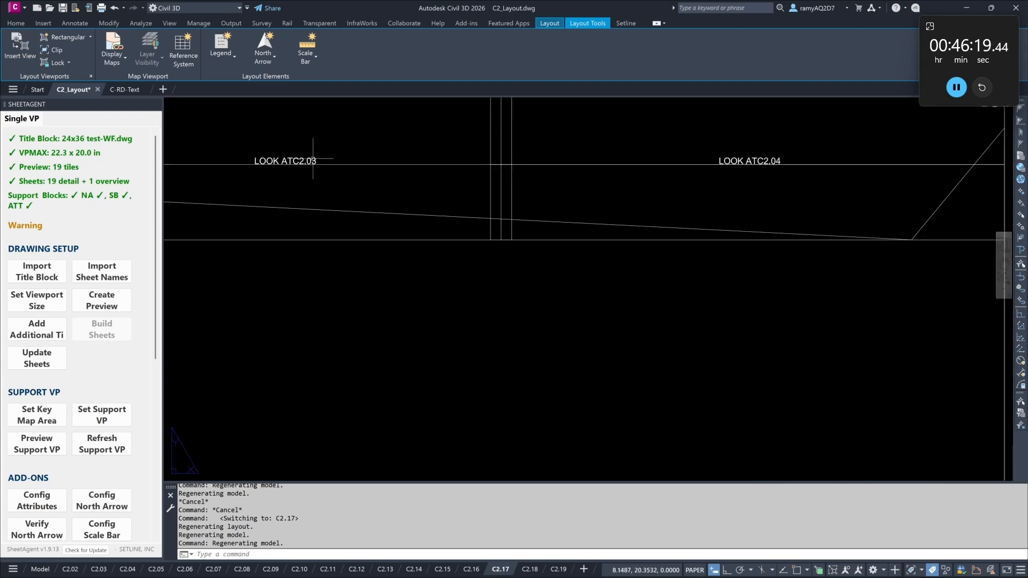
scroll(751, 167, "down", 5)
scroll(607, 323, "up", 1)
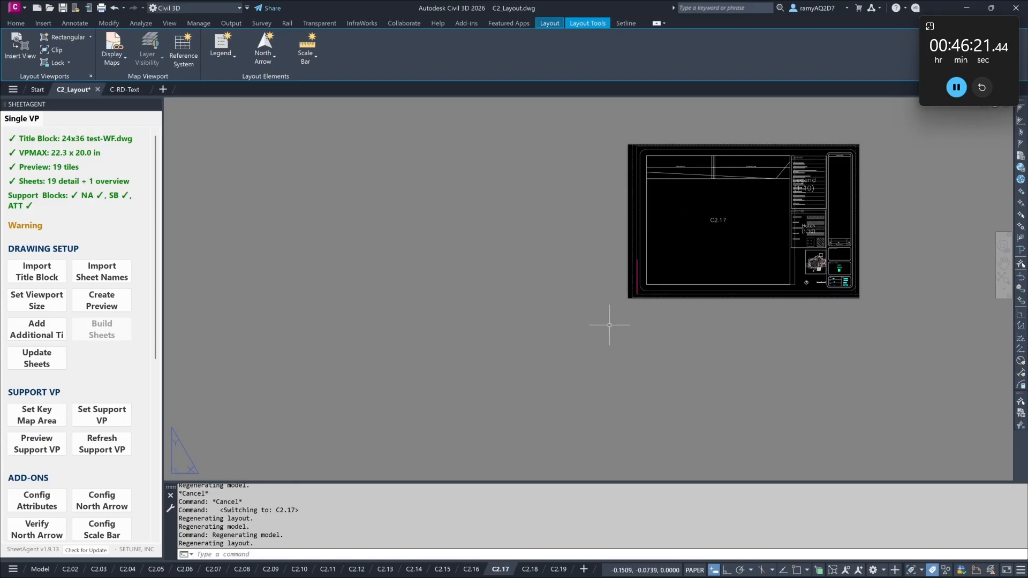
Step: Rotate the computed north arrow indicator below the tile grid in model space by 90°
left_click(40, 570)
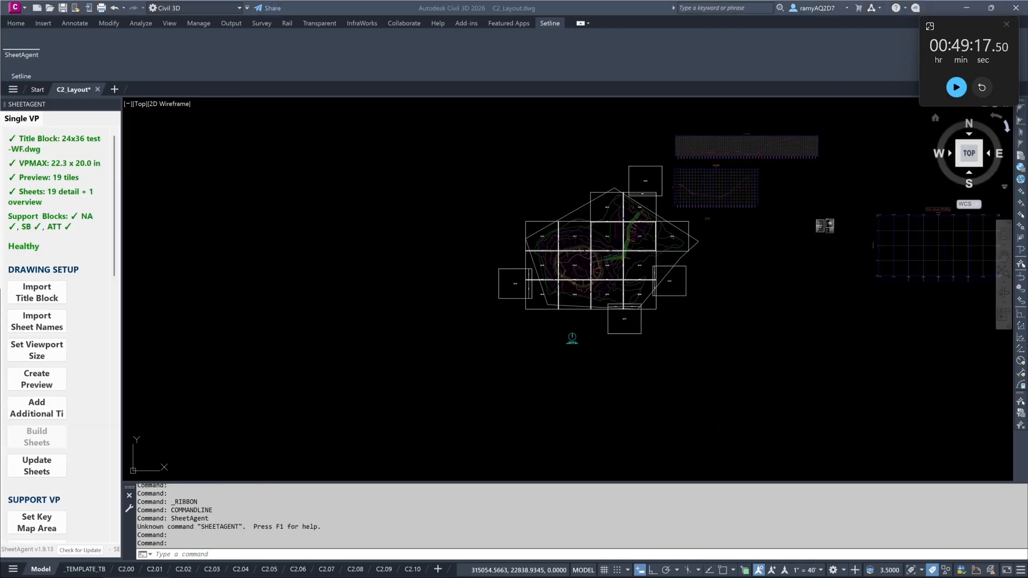
left_click(956, 87)
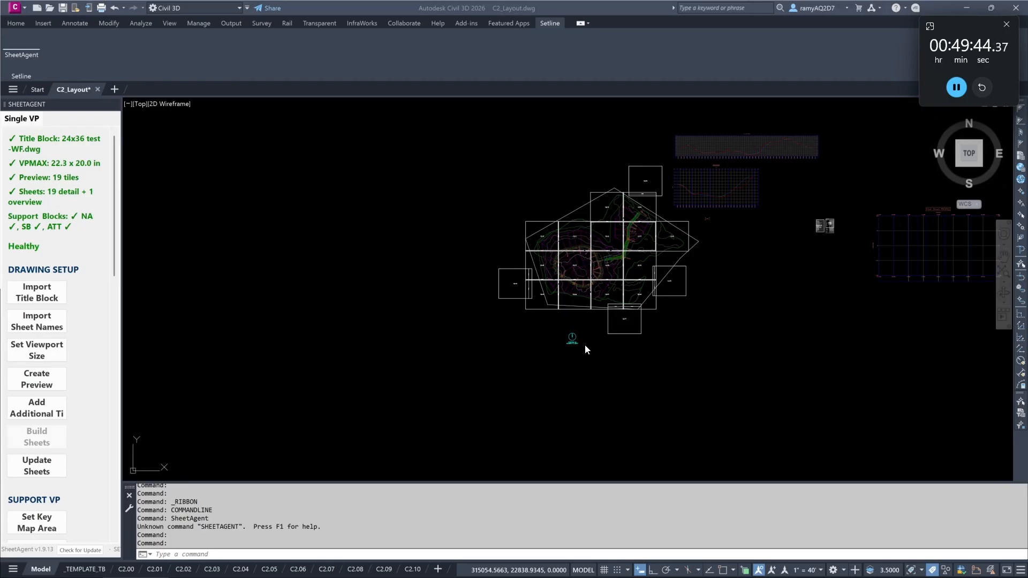
scroll(586, 350, "up", 10)
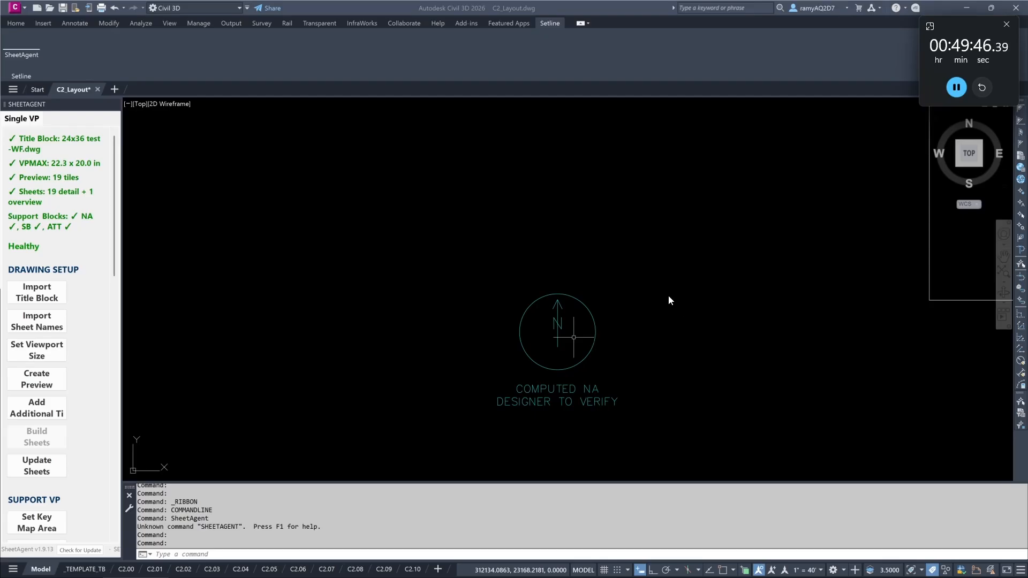
scroll(637, 346, "down", 10)
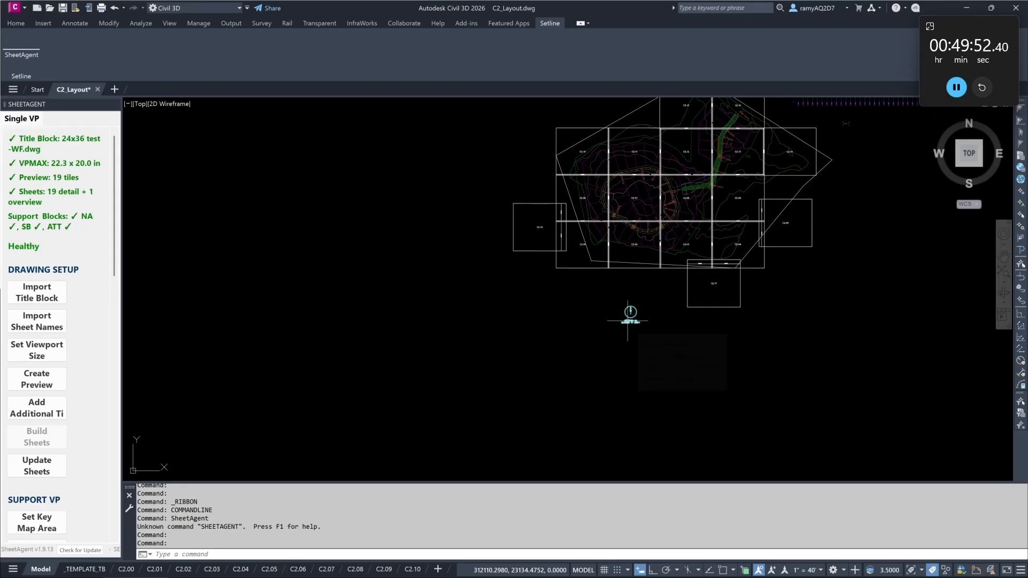
type("ro")
key("space")
scroll(634, 318, "up", 4)
left_click(656, 338)
left_click(617, 279)
key("space")
left_click(628, 308)
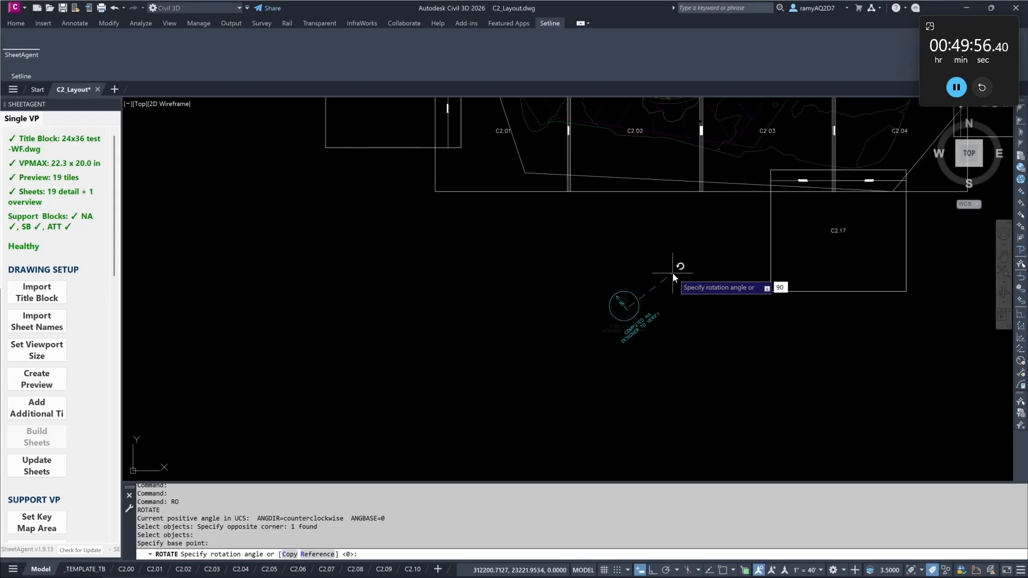
key("Return")
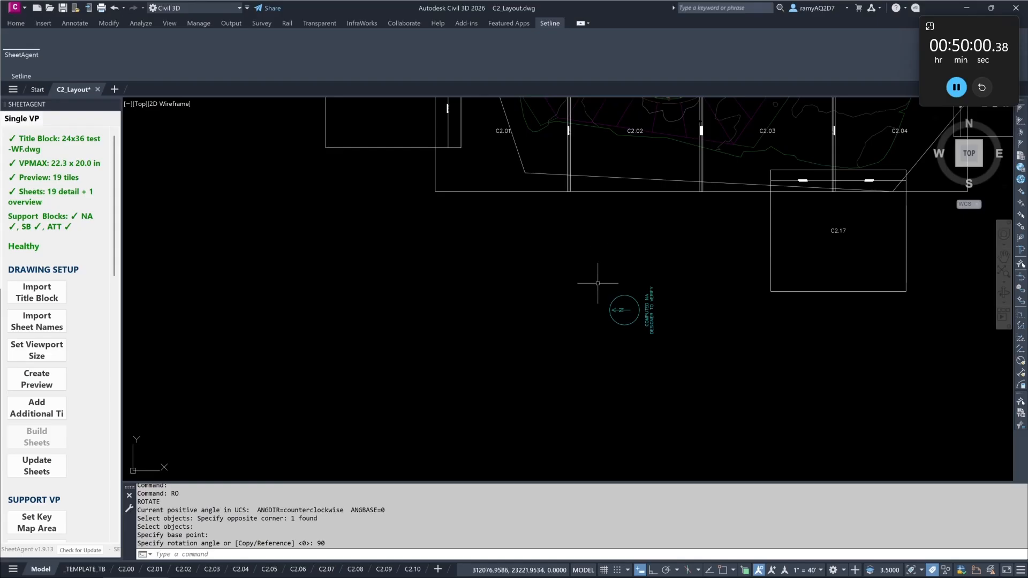
Step: Run the sheet update with the rotated indicator and check the north arrow on the C2.00 overview layout
scroll(591, 328, "down", 2)
middle_click_drag(549, 305, 531, 353)
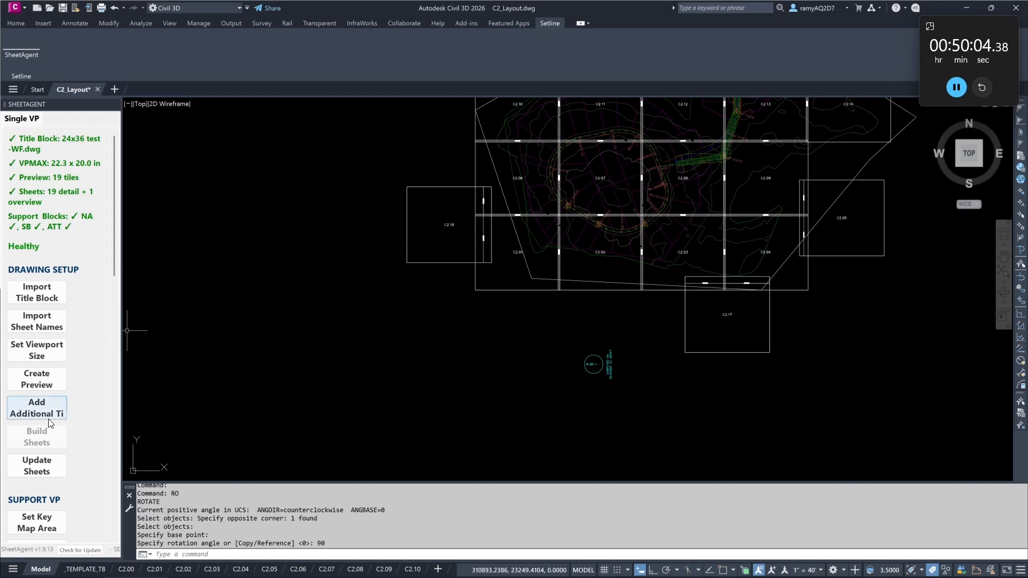
left_click(36, 466)
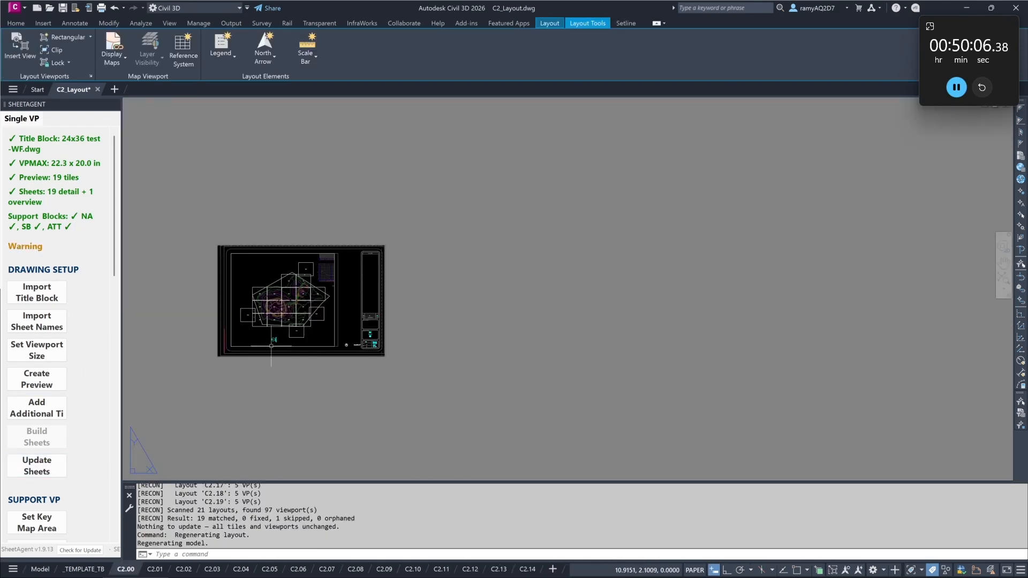
middle_click_drag(377, 322, 556, 336)
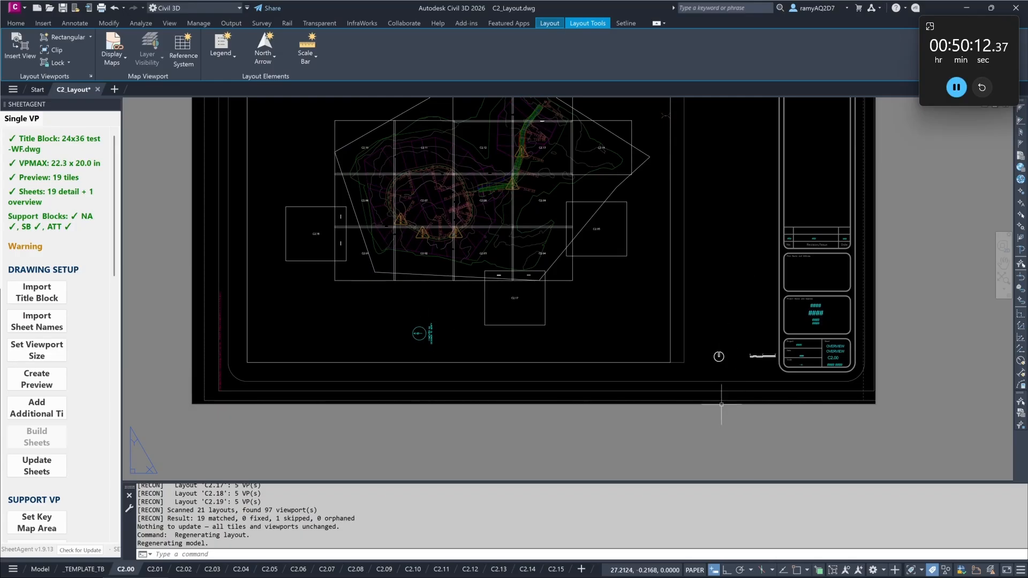
Step: Open the SheetAgent health report to review the drawing's north arrow status
scroll(80, 329, "down", 12)
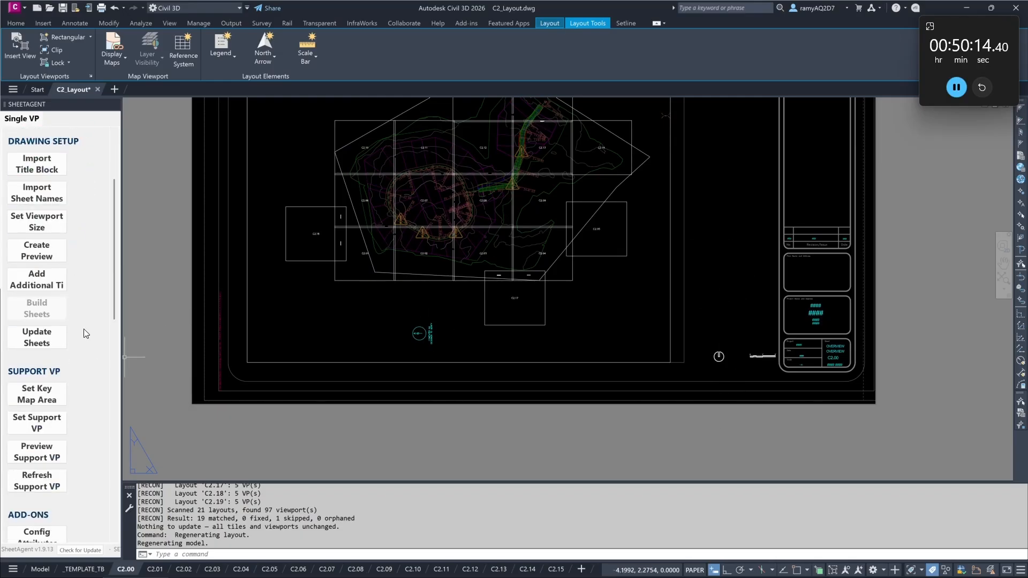
scroll(85, 348, "down", 1)
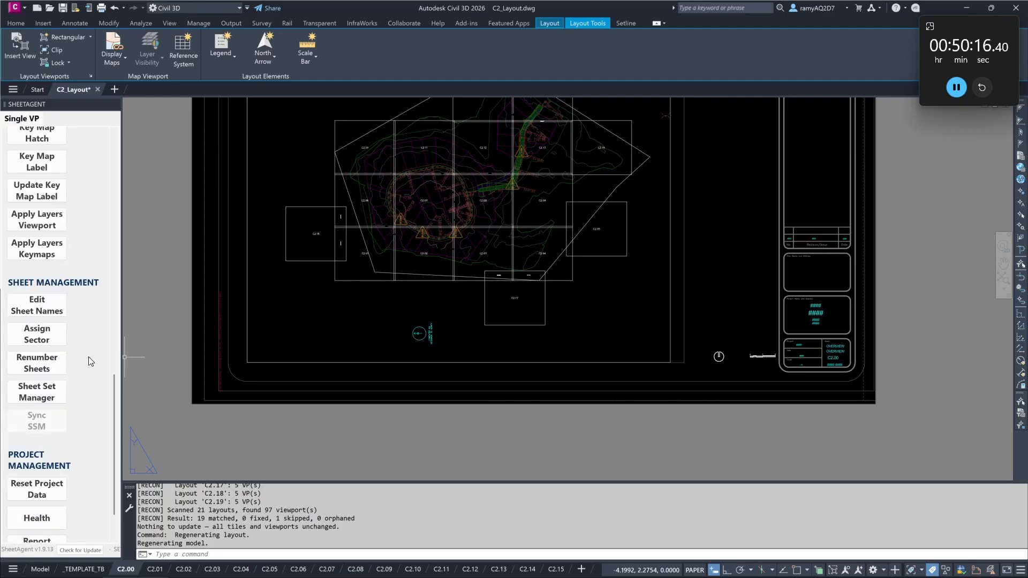
scroll(75, 434, "down", 1)
left_click(47, 468)
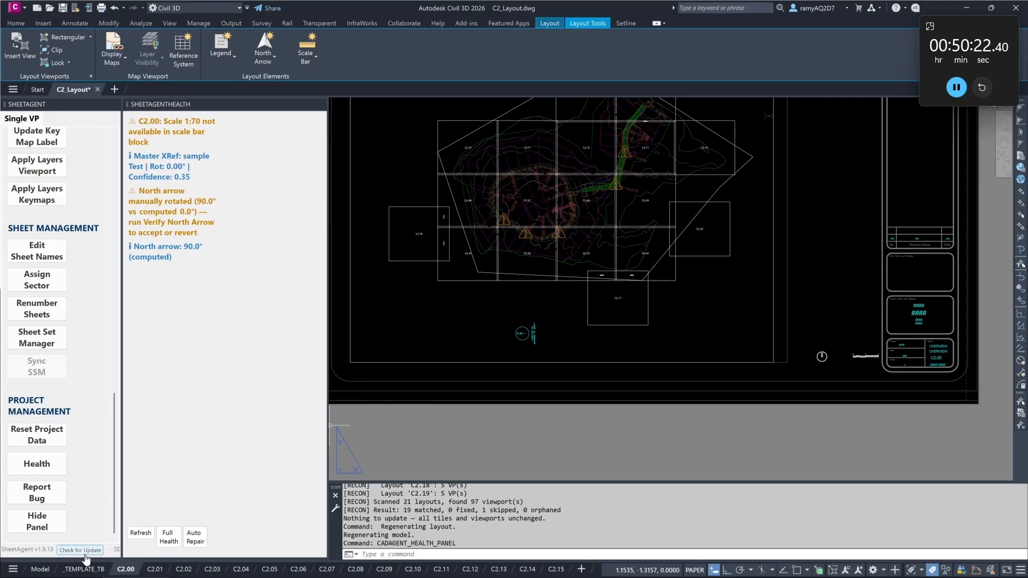
Step: Verify the north arrow from model space and accept the user rotation instead of reverting to the computed angle
left_click(41, 570)
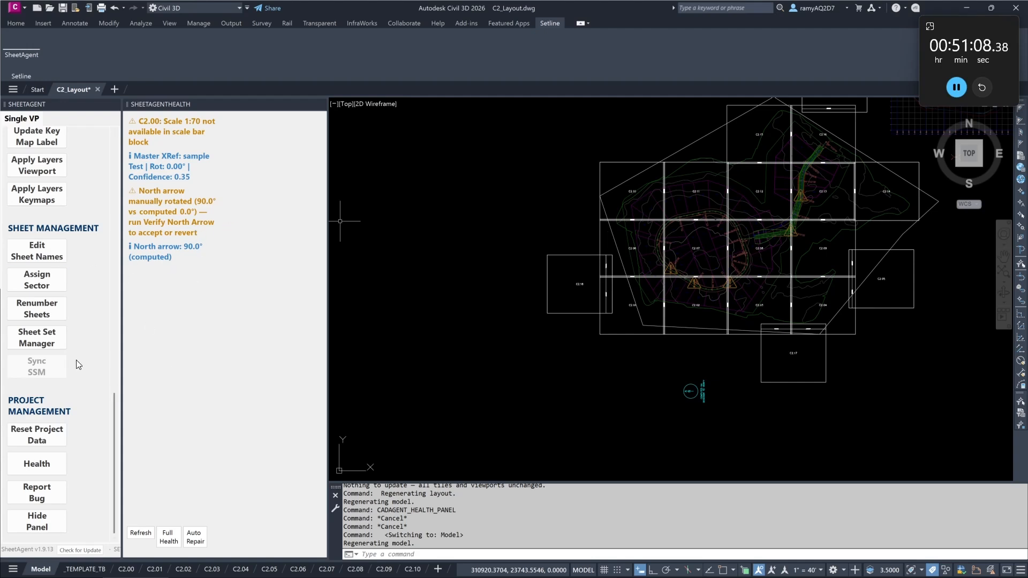
scroll(84, 333, "up", 3)
scroll(85, 369, "up", 7)
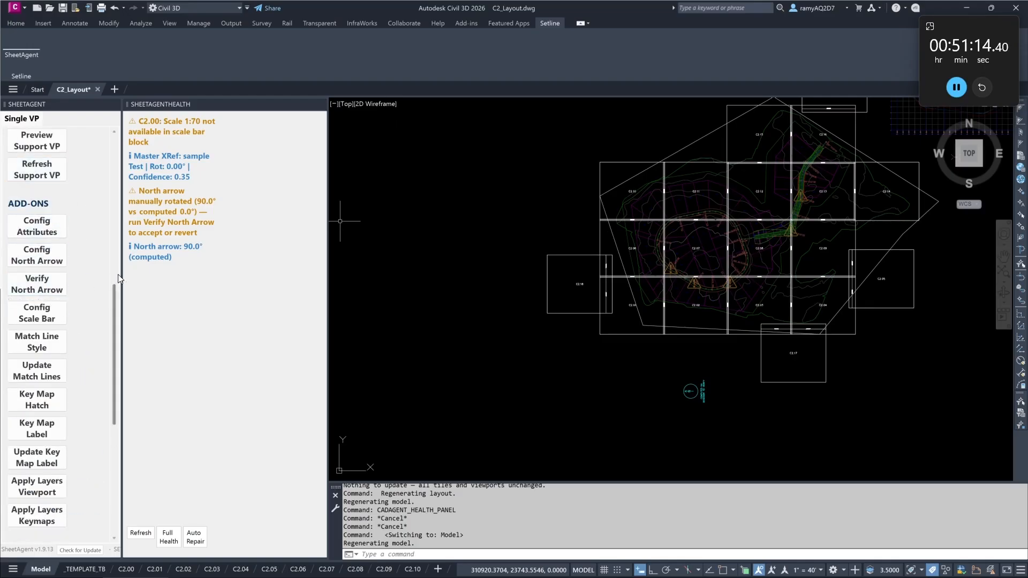
left_click(44, 290)
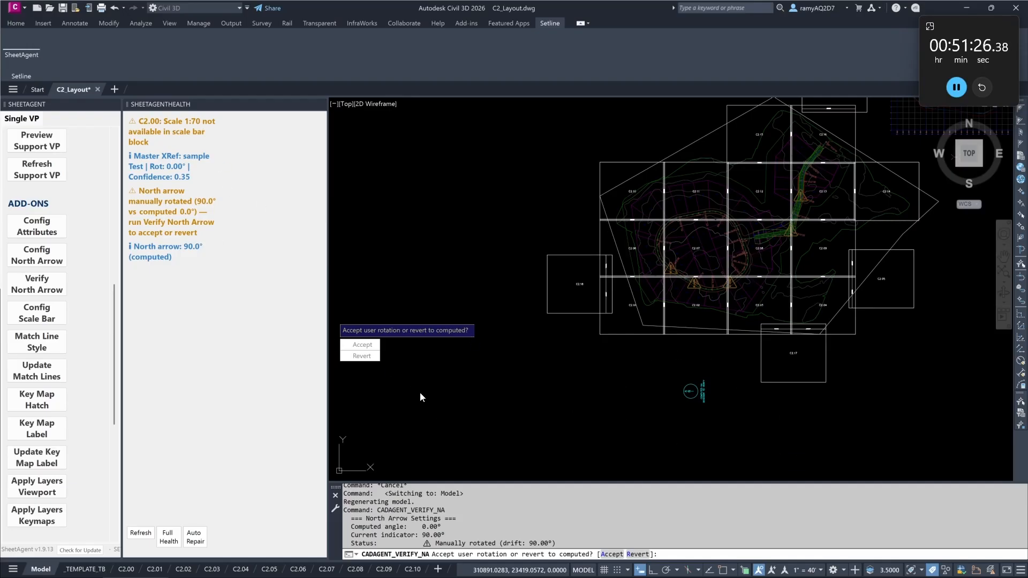
left_click(370, 345)
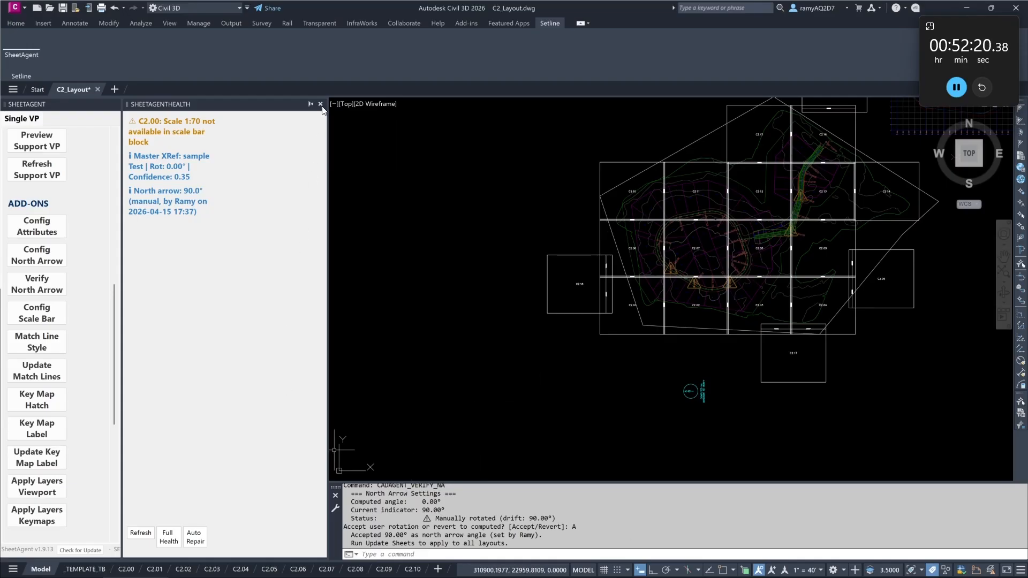
Step: Close the health report and run the sheet update to apply the accepted north arrow rotation
left_click(320, 104)
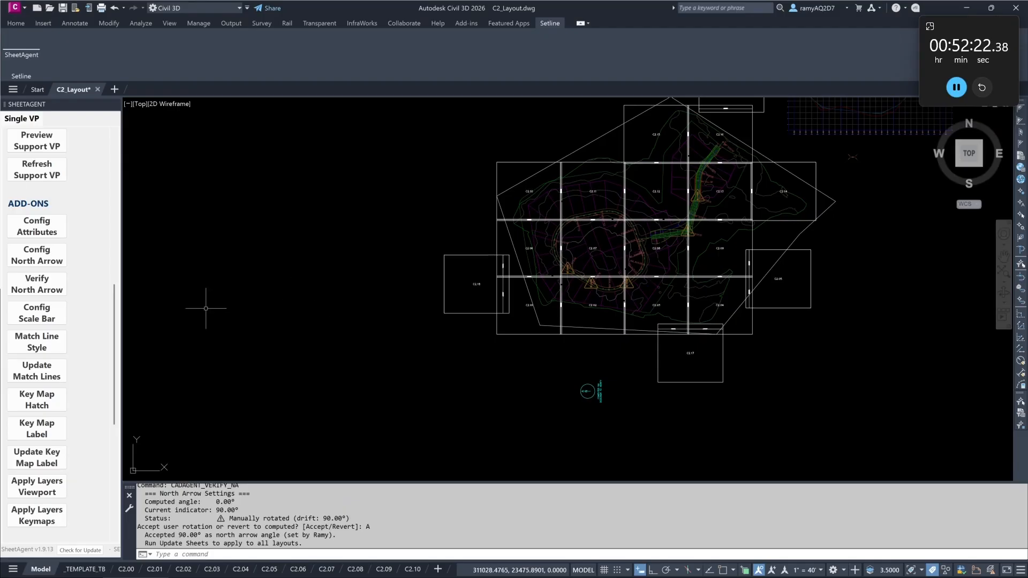
scroll(86, 375, "up", 6)
left_click(37, 284)
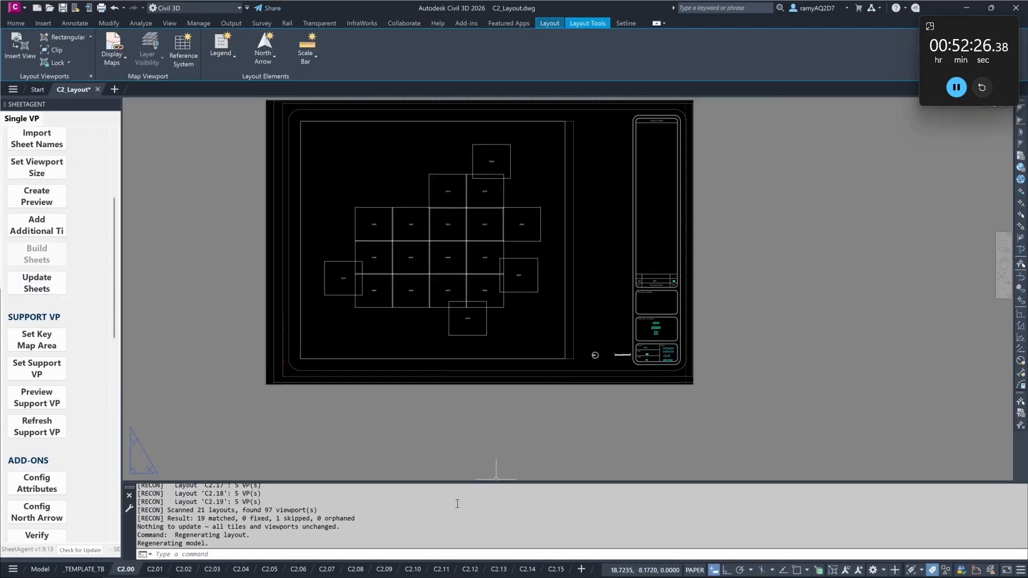
Step: Check the north arrow on the C2.06 and C2.15 layouts
left_click(298, 570)
middle_click_drag(642, 300, 771, 172)
scroll(645, 279, "down", 8)
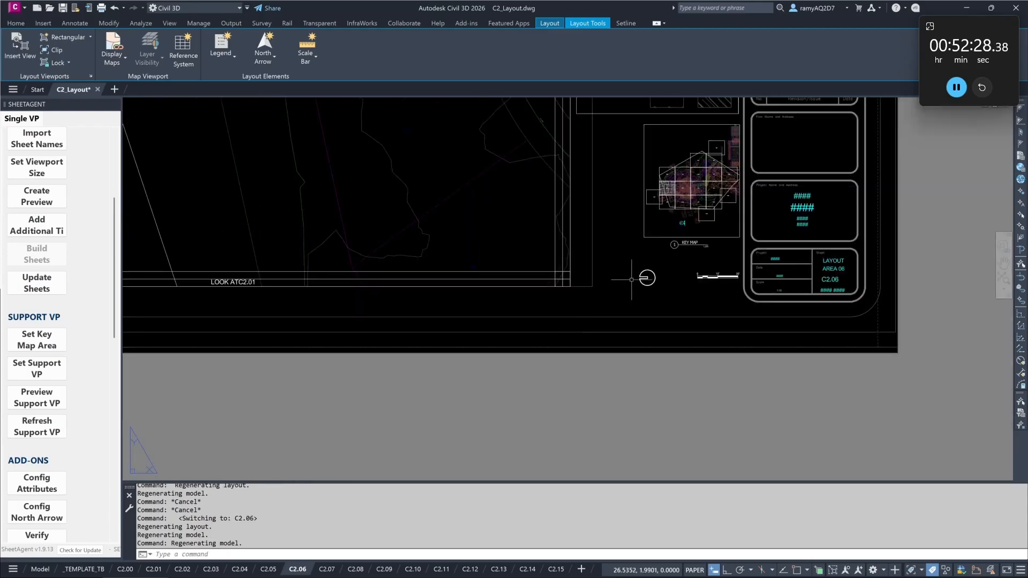
middle_click_drag(641, 281, 688, 345)
left_click(556, 570)
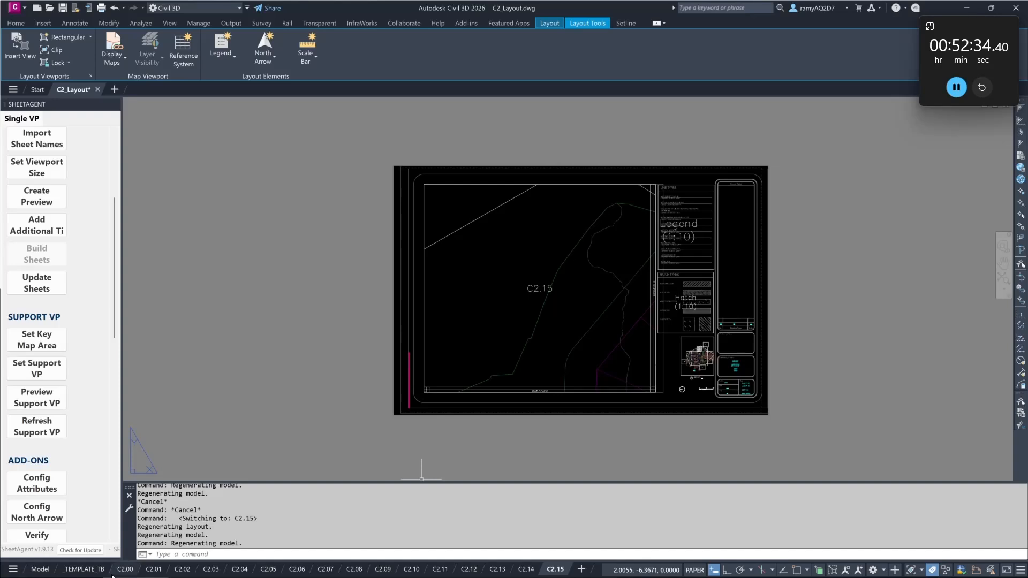
Step: On the _TEMPLATE_TB layout, move the view title from below the key map frame to the frame's left side
left_click(84, 570)
scroll(489, 361, "down", 6)
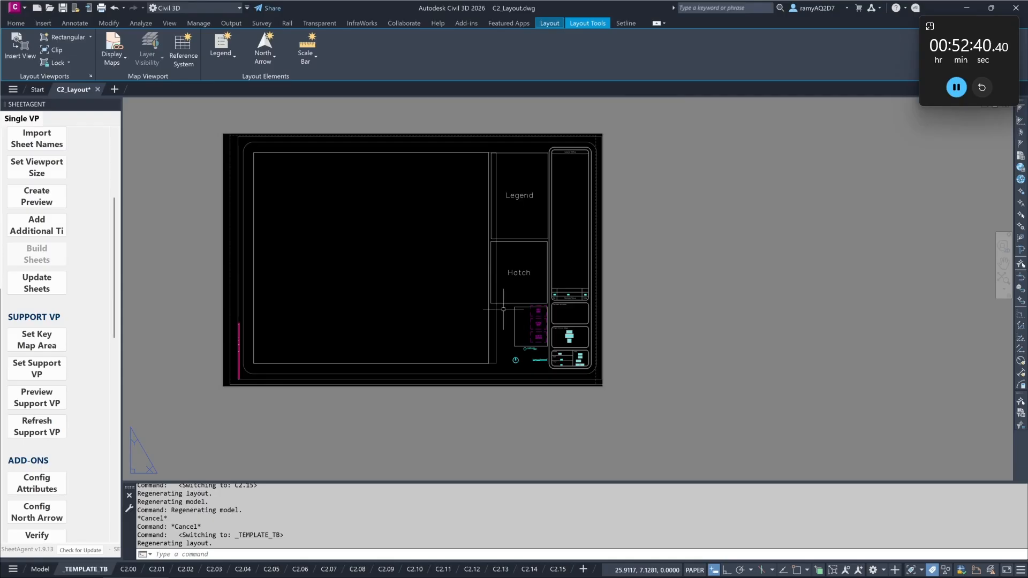
scroll(529, 359, "up", 5)
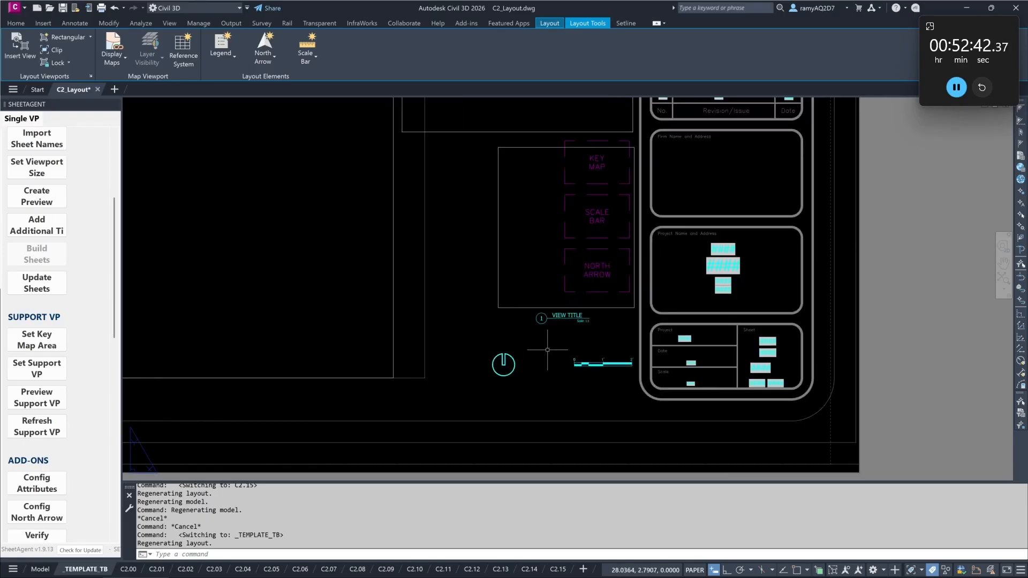
type("m")
key("space")
left_click(592, 332)
left_click(558, 316)
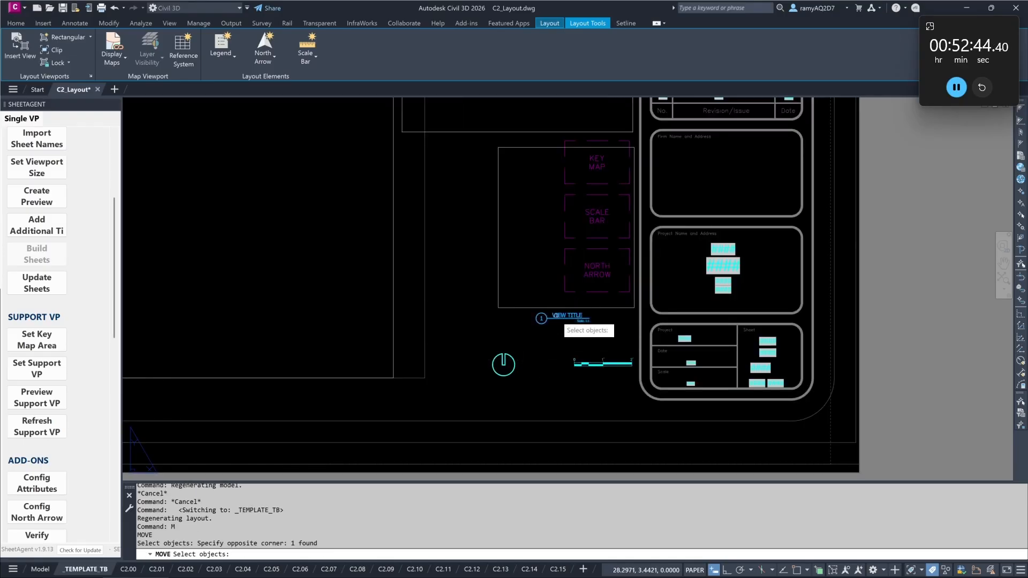
key("space")
left_click(597, 335)
left_click(486, 249)
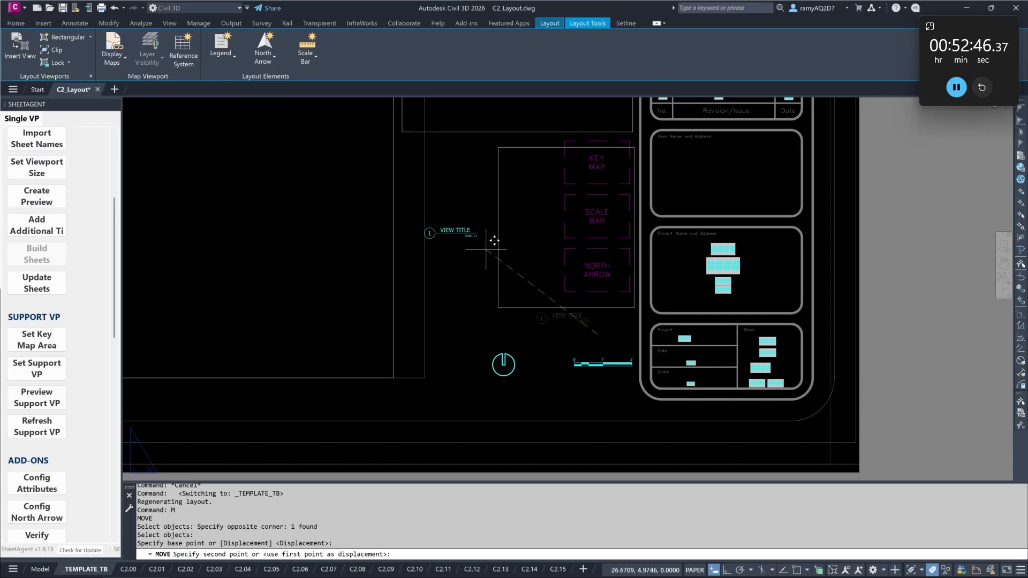
key("Escape")
key("Escape")
Step: Move the template's north arrow up and left so it sits below the relocated view title
type("m")
key("space")
left_click(532, 380)
left_click(499, 361)
key("space")
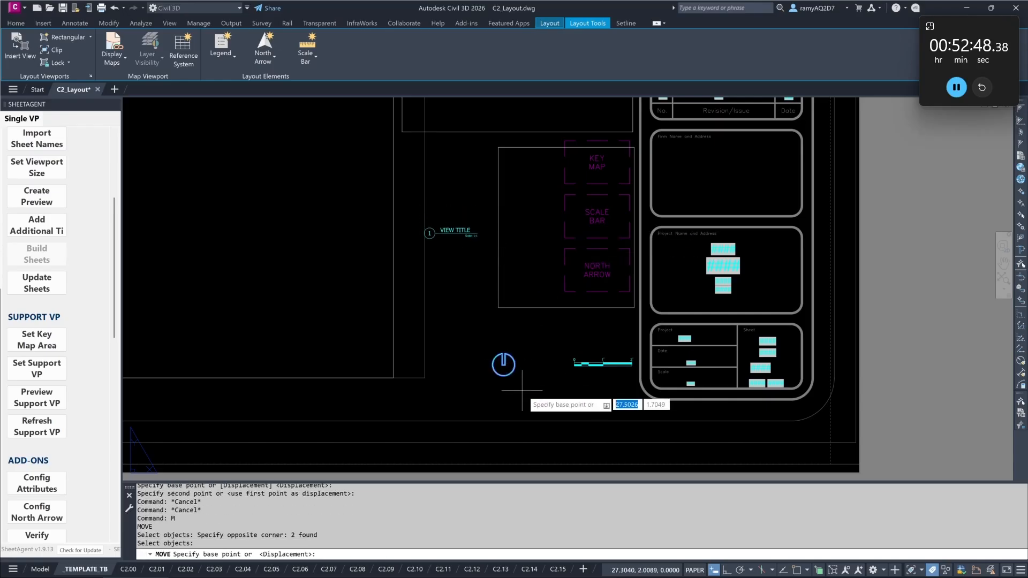
left_click(522, 390)
left_click(475, 364)
key("Escape")
key("Escape")
key("Escape")
Step: Move the template's scale bar to directly below the north arrow
type("m")
key("space")
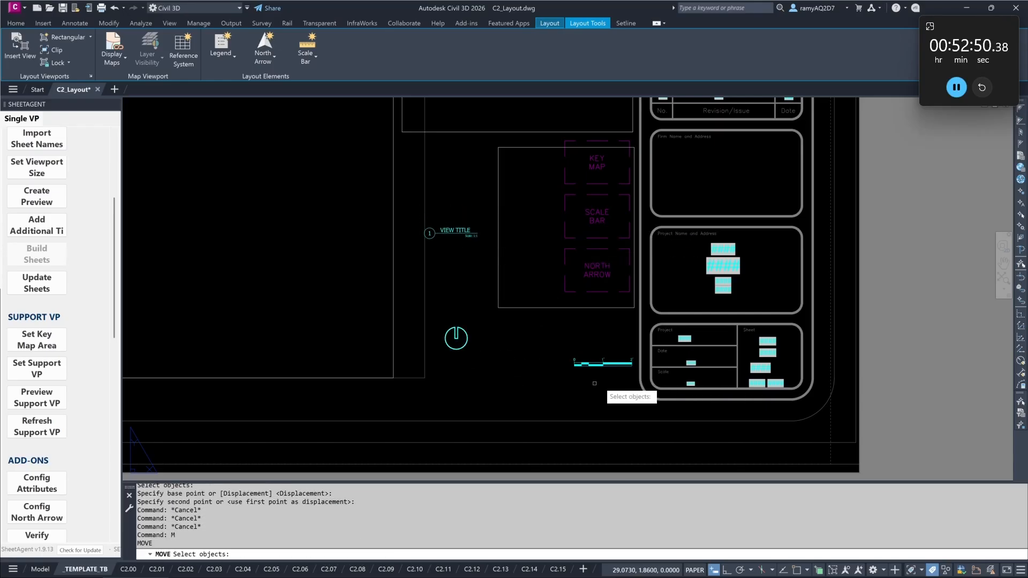
left_click(637, 374)
left_click(572, 356)
key("space")
left_click(590, 346)
left_click(467, 364)
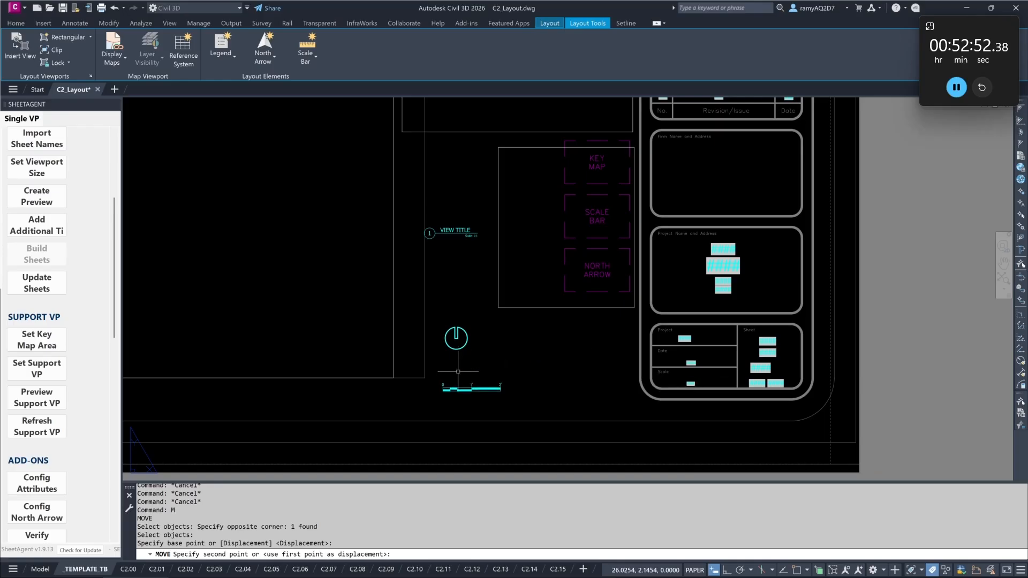
key("Escape")
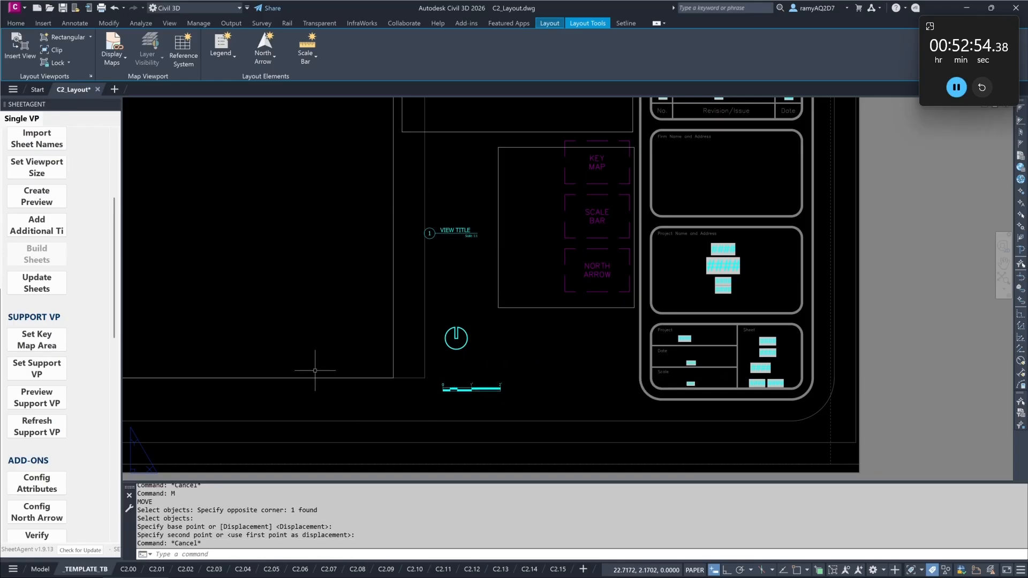
Step: Update the sheets from the rearranged template and check the view title, north arrow and scale bar on C2.07
left_click(37, 283)
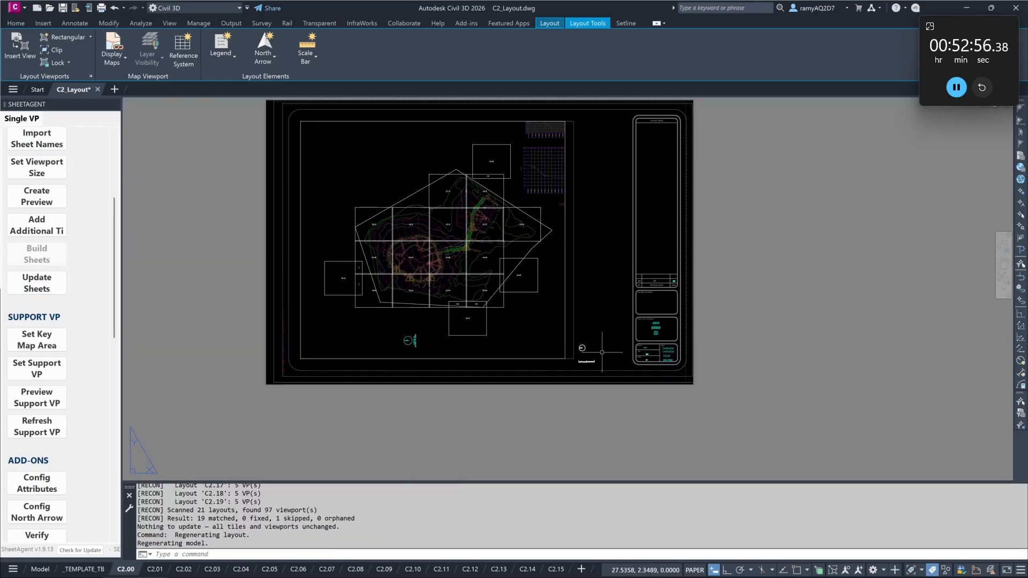
left_click(326, 570)
scroll(664, 350, "down", 2)
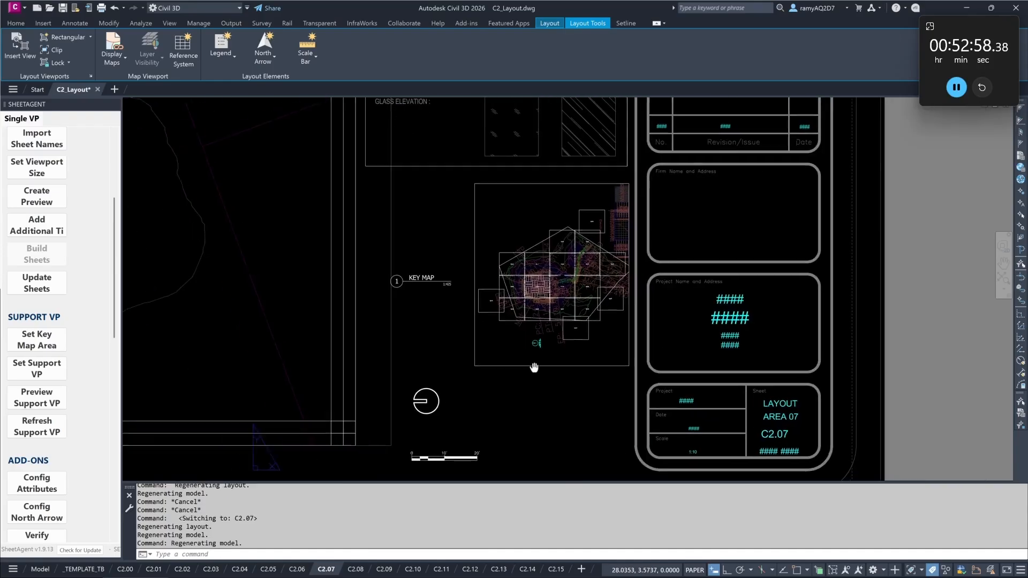
middle_click_drag(534, 367, 541, 368)
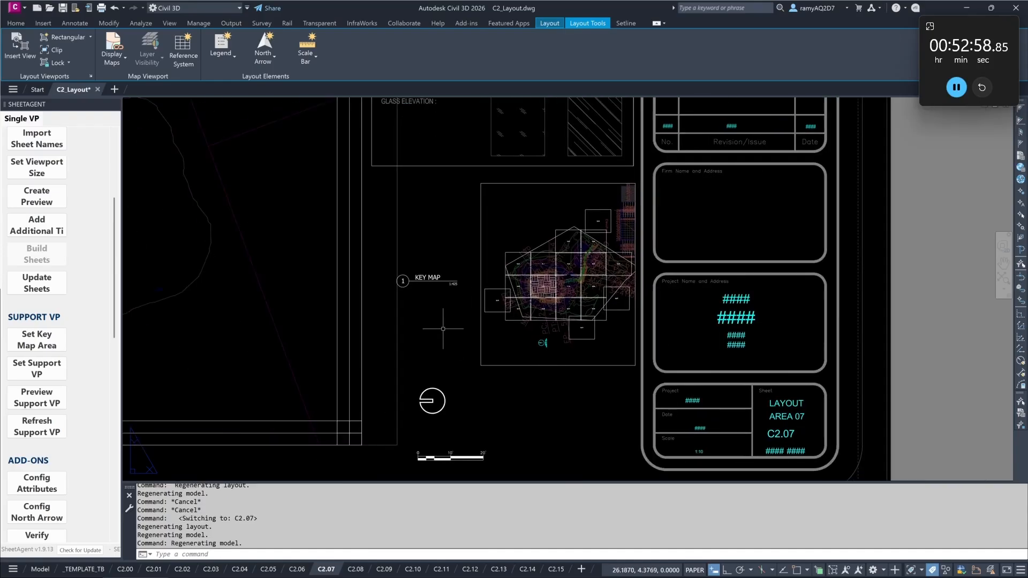
Step: On the _TEMPLATE_TB layout, move the view title back under the key map frame
left_click(77, 570)
type("M")
key("Return")
left_click(453, 271)
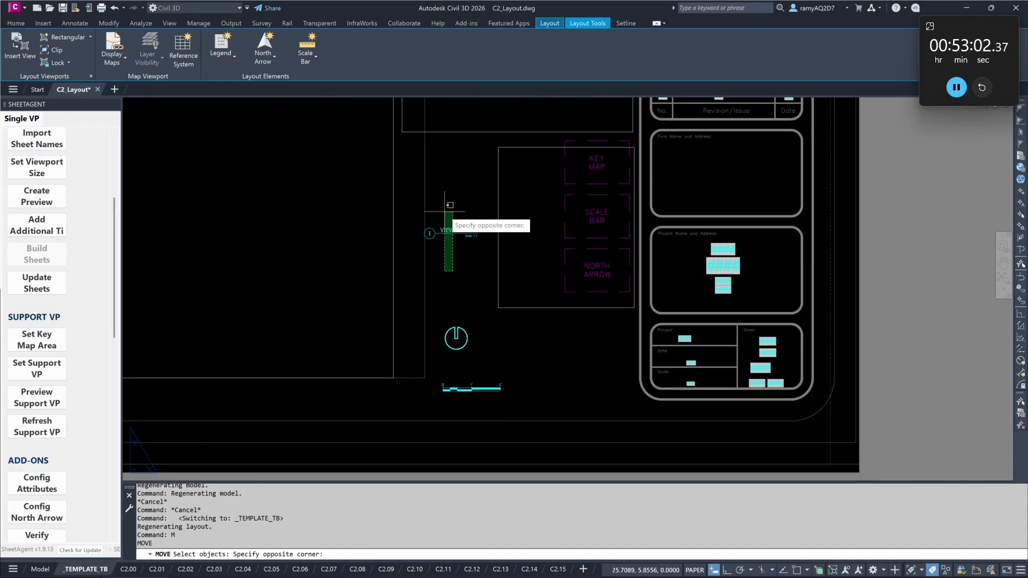
left_click(450, 205)
key("Return")
left_click(450, 232)
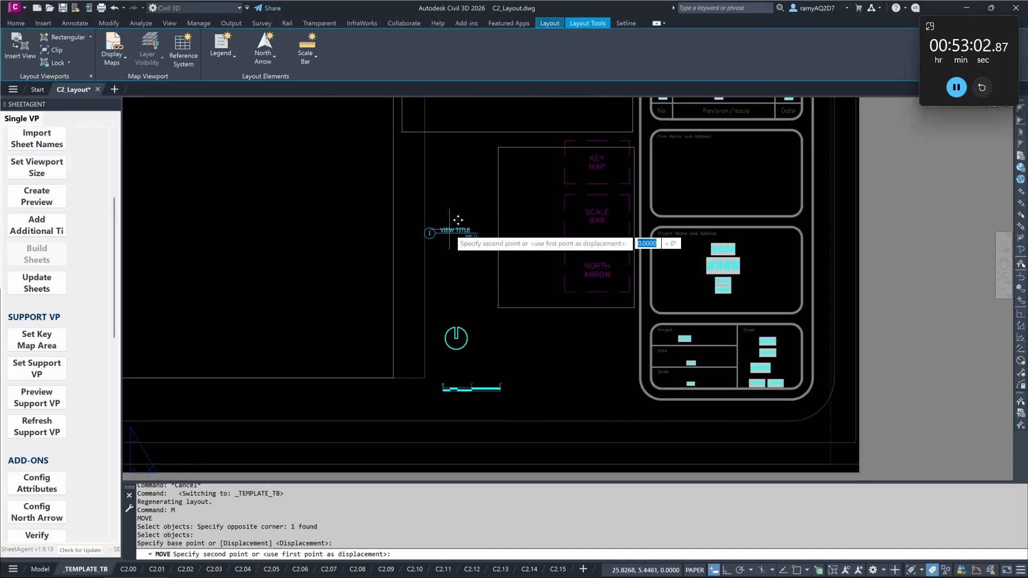
left_click(578, 311)
Step: Move the template's north arrow right and down, to the lower left of the view title
type("M")
key("Return")
left_click(483, 360)
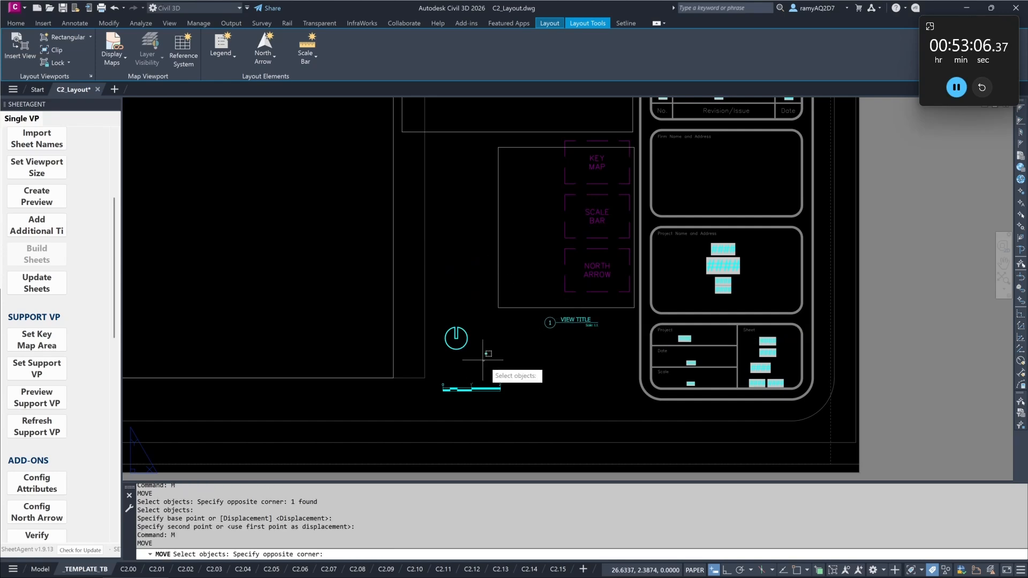
left_click(440, 324)
key("Return")
left_click(457, 338)
left_click(501, 359)
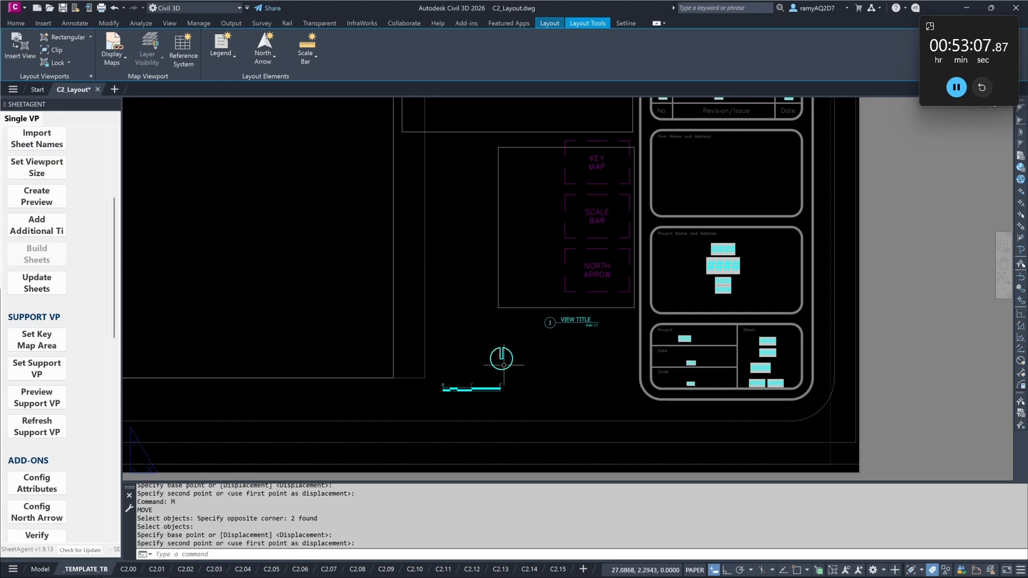
Step: Move the template's scale bar to the right of the north arrow, below the view title
type("M")
key("Return")
left_click(484, 402)
left_click(463, 383)
key("Return")
left_click(461, 392)
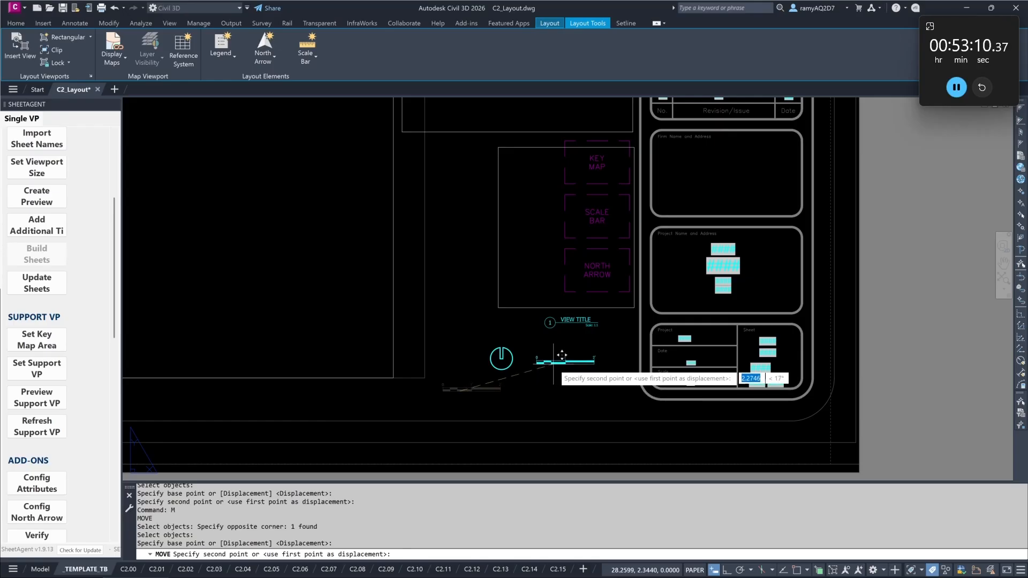
left_click(554, 363)
key("Escape")
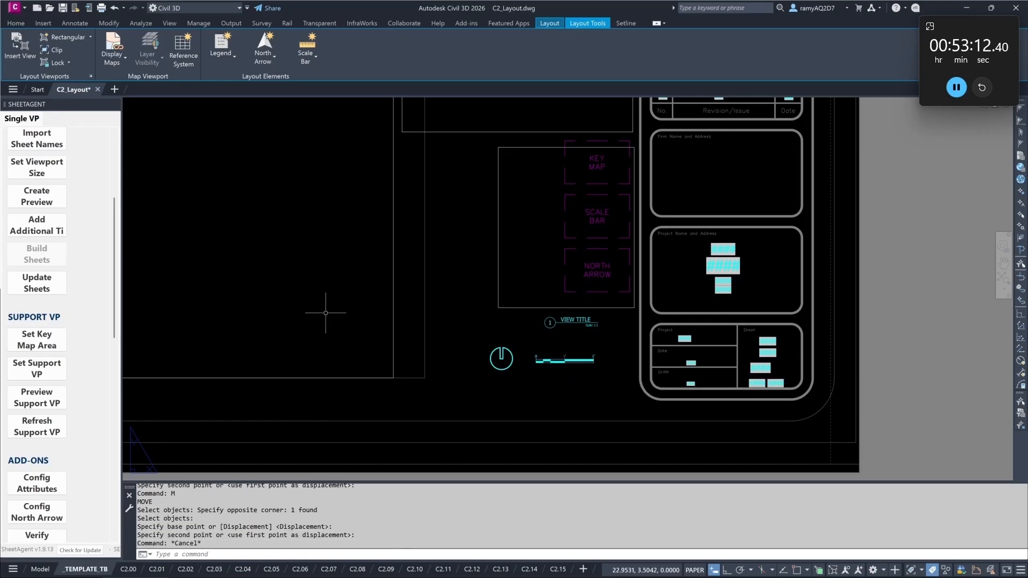
Step: Update the sheets from the template and check the key map title, north arrow and scale bar on C2.07
left_click(38, 284)
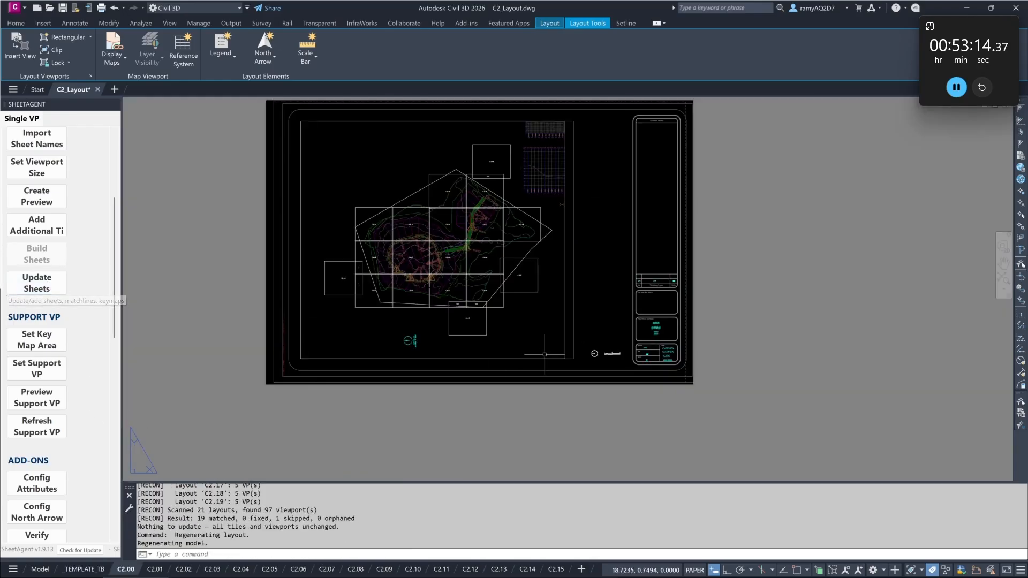
left_click(327, 569)
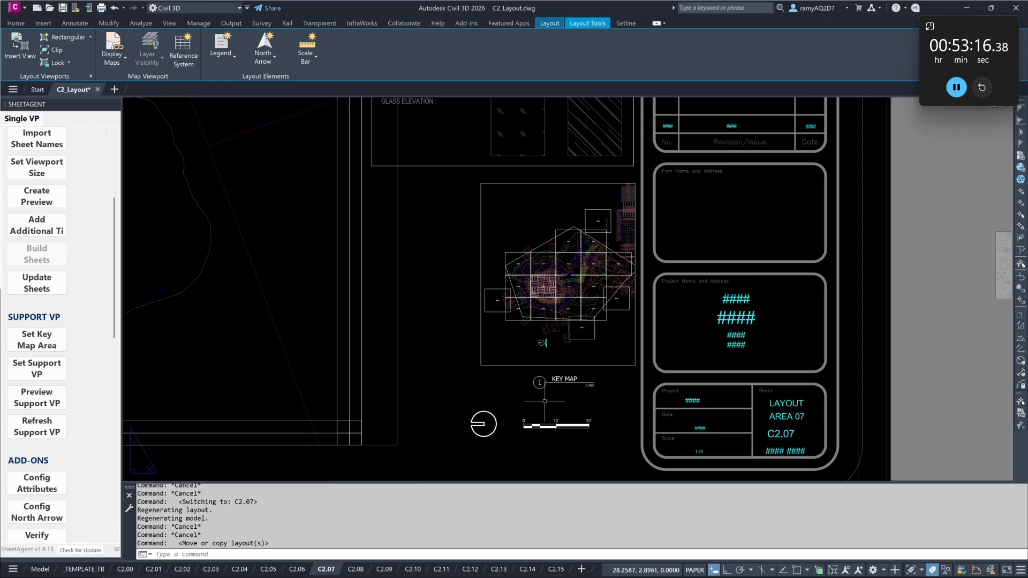
scroll(562, 315, "down", 5)
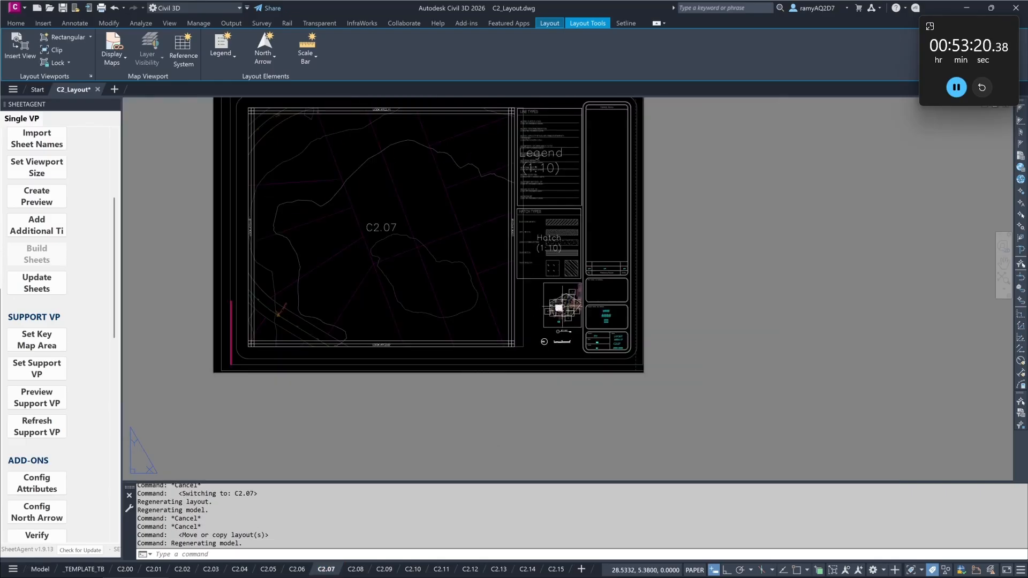
scroll(563, 306, "up", 5)
scroll(563, 307, "down", 5)
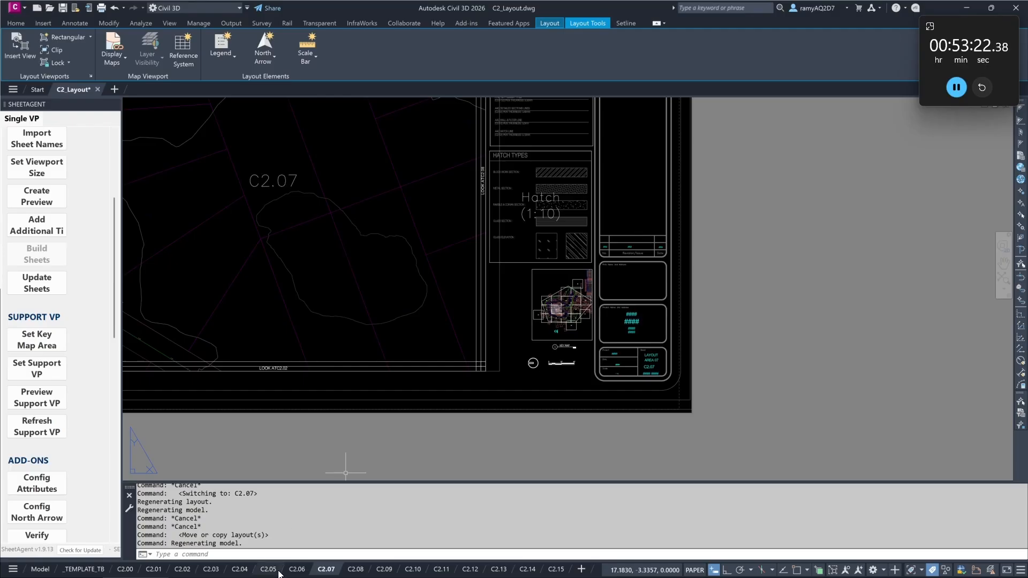
Step: Inspect the C2.05 and C2.03 layouts for the updated title, north arrow and scale bar placement
left_click(276, 571)
scroll(475, 344, "down", 5)
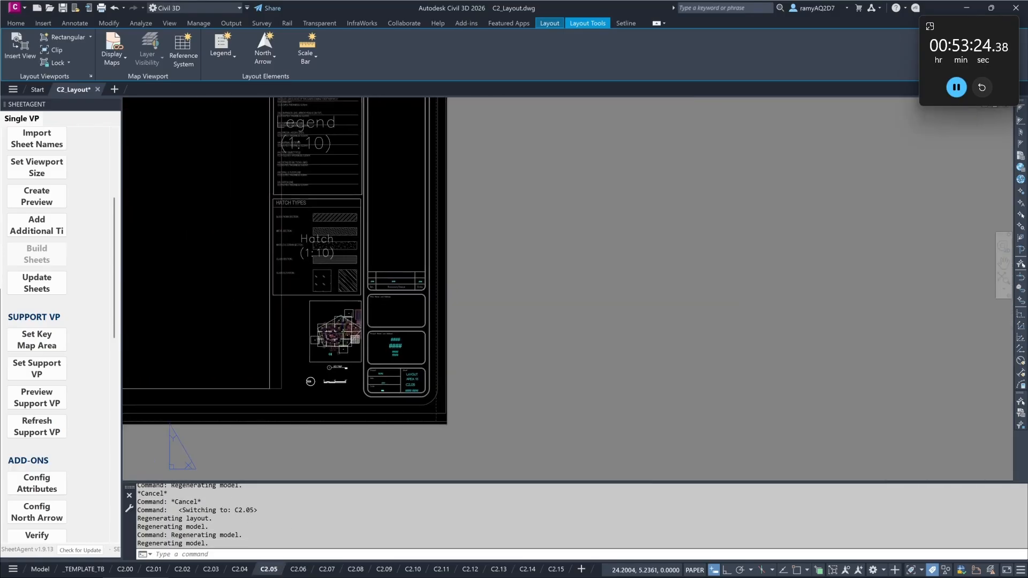
middle_click_drag(161, 341, 536, 344)
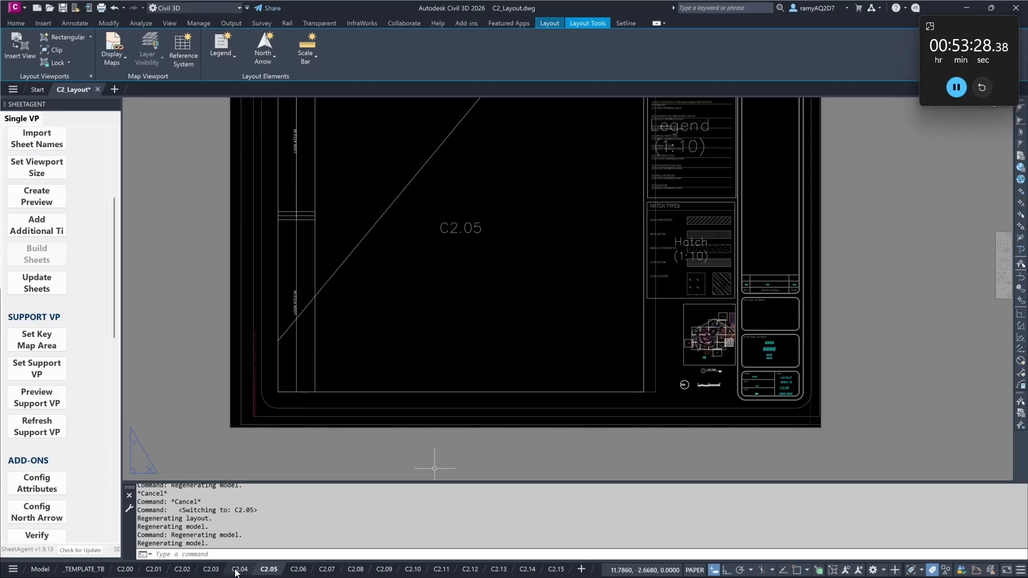
left_click(217, 569)
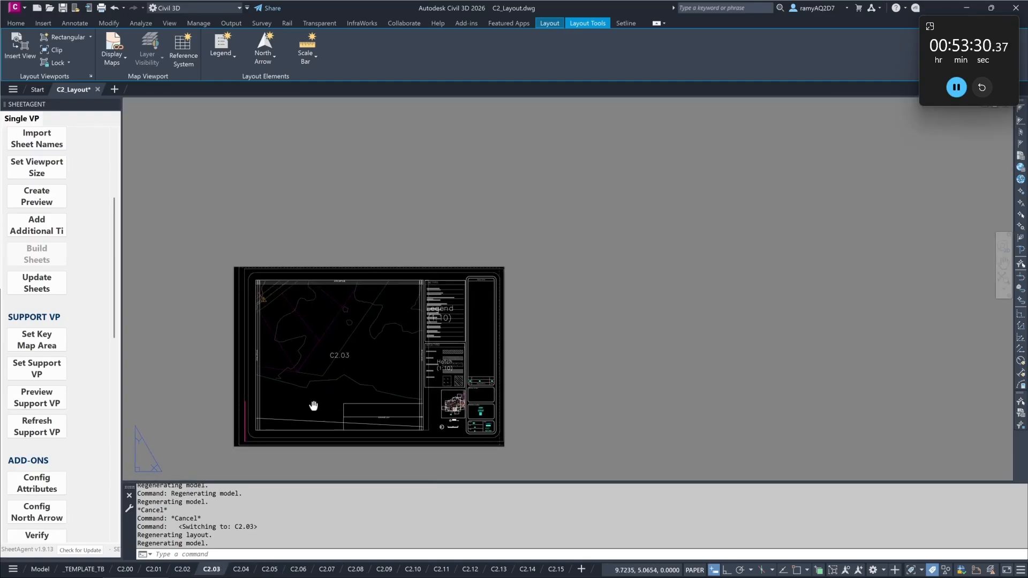
middle_click_drag(310, 407, 412, 360)
scroll(412, 360, "up", 2)
middle_click_drag(412, 217, 473, 255)
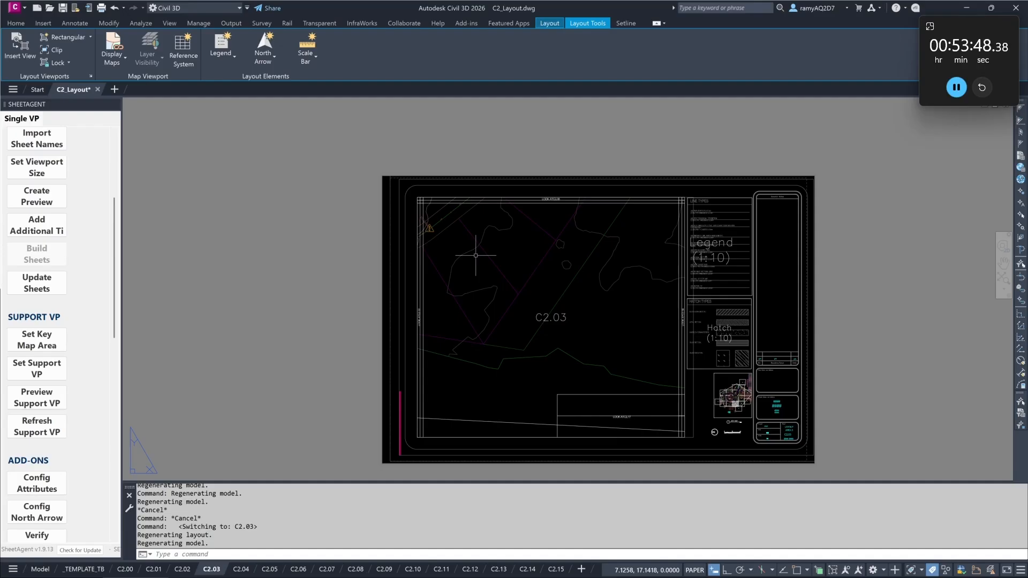
Step: Freeze the layer sample Test|C-PROP-LINE in the main viewport of C2.03 with LAYFRZ, and return to paper space
key("Escape")
key("Escape")
double_click(506, 267)
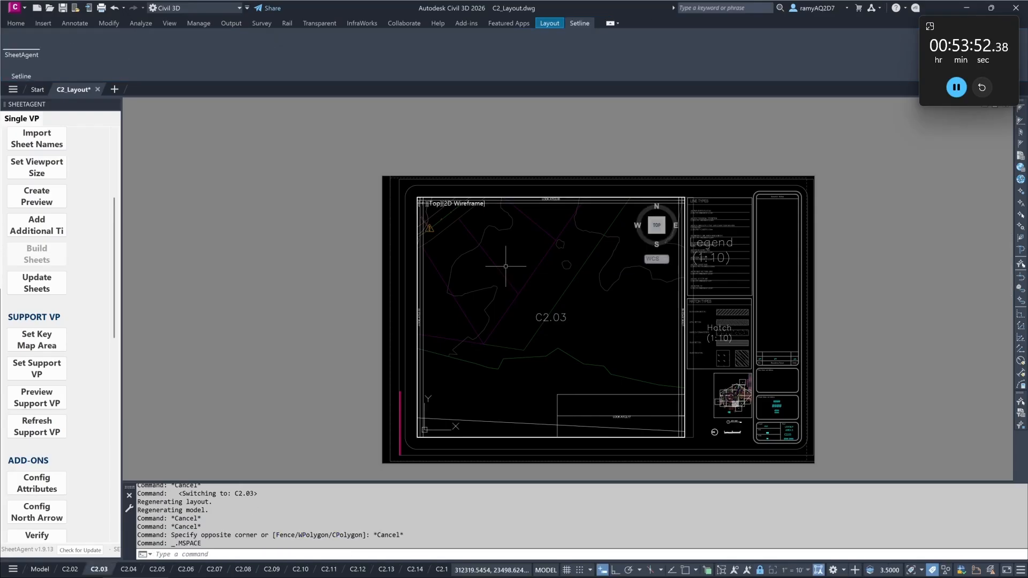
type("layfrz")
key("Return")
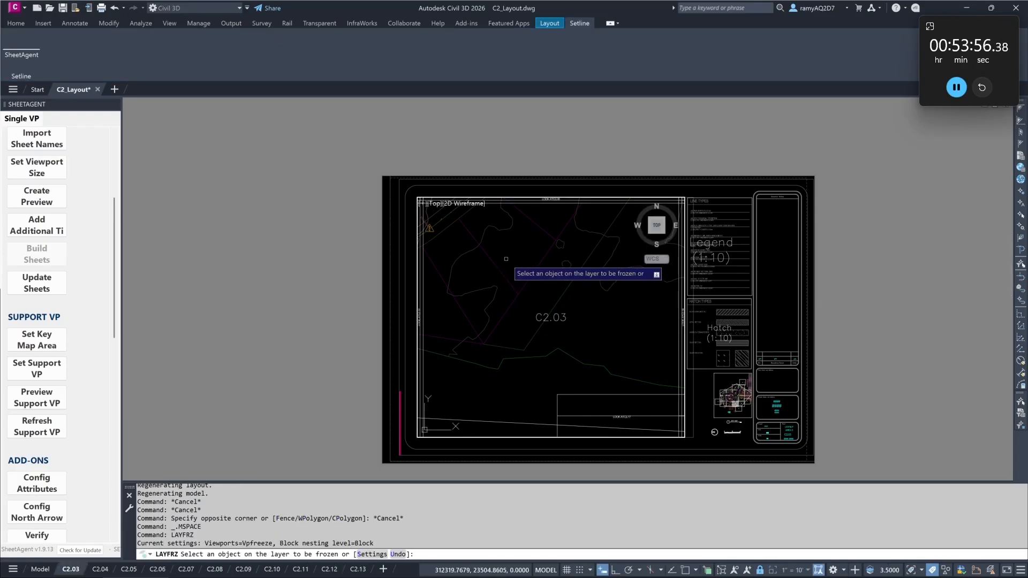
left_click(494, 262)
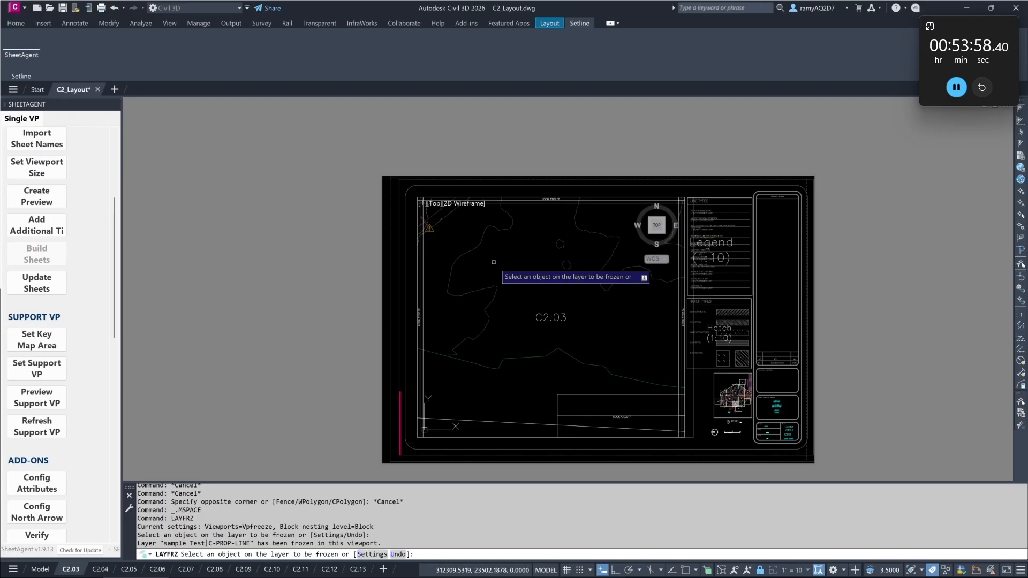
key("Escape")
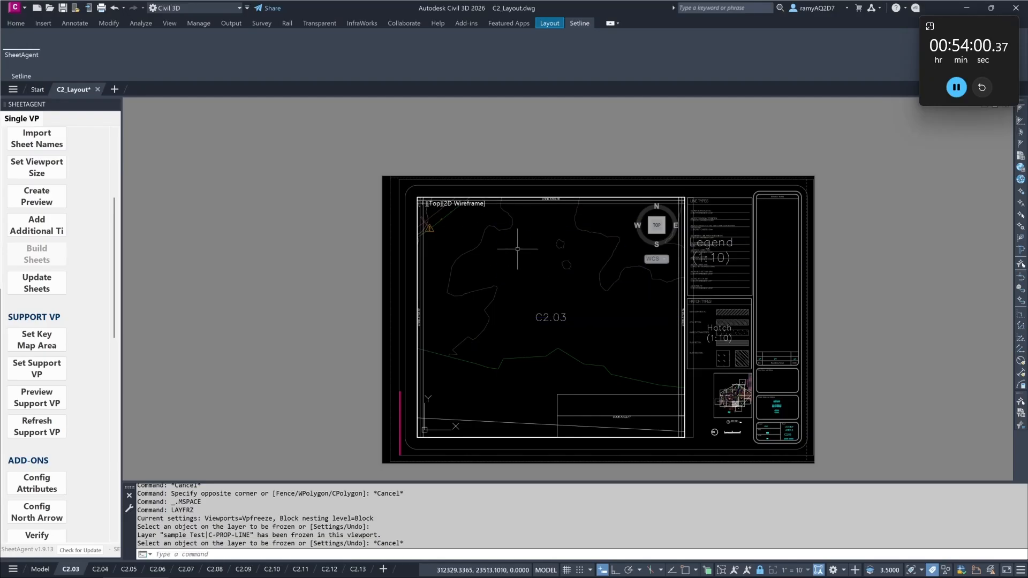
middle_click_drag(503, 271, 537, 271)
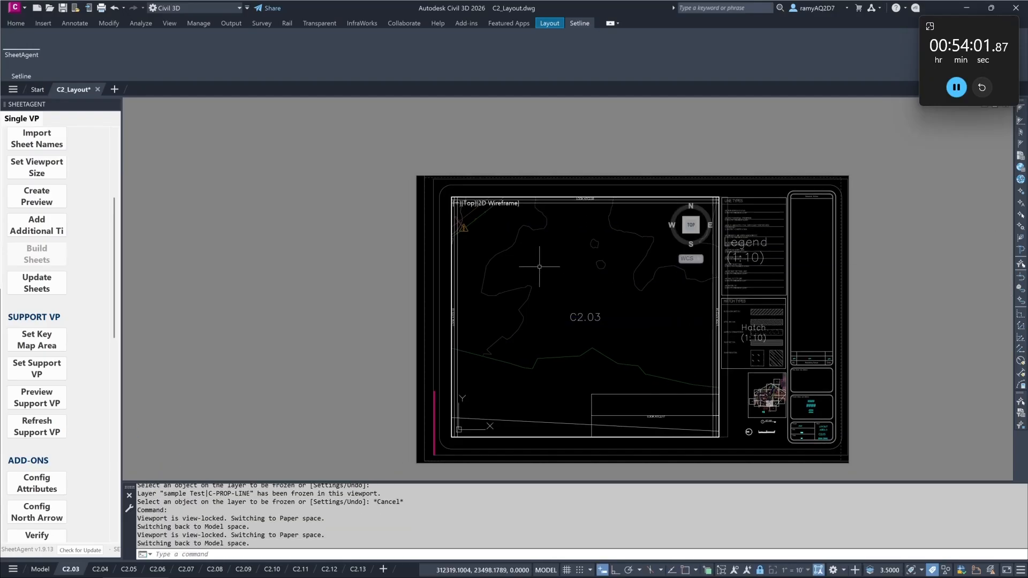
left_click(569, 277)
key("Escape")
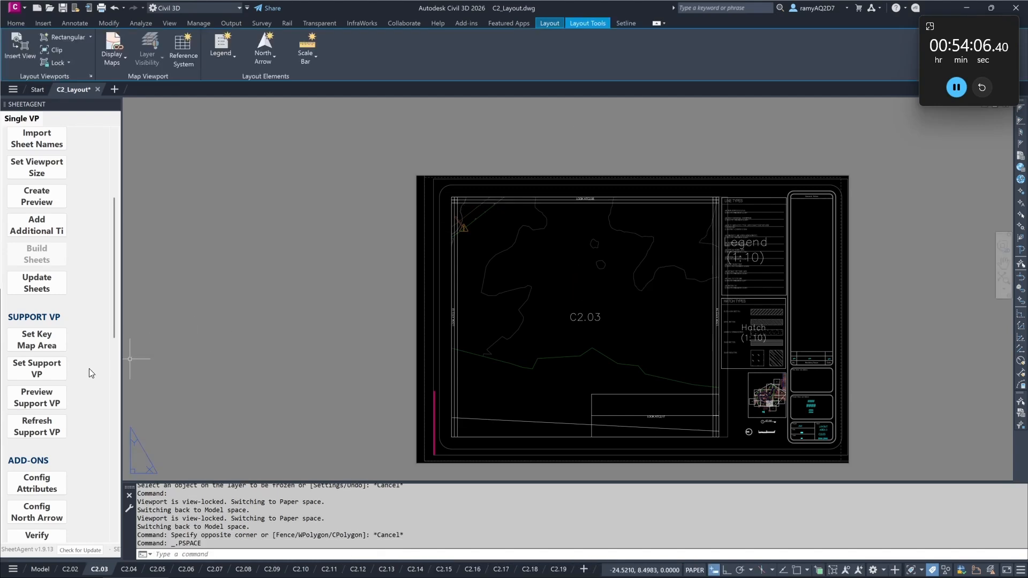
Step: Apply the layer freezes from C2.03's main viewport to all other sheet viewports except the C2.00 overview, and open C2.11 to check
scroll(89, 369, "down", 4)
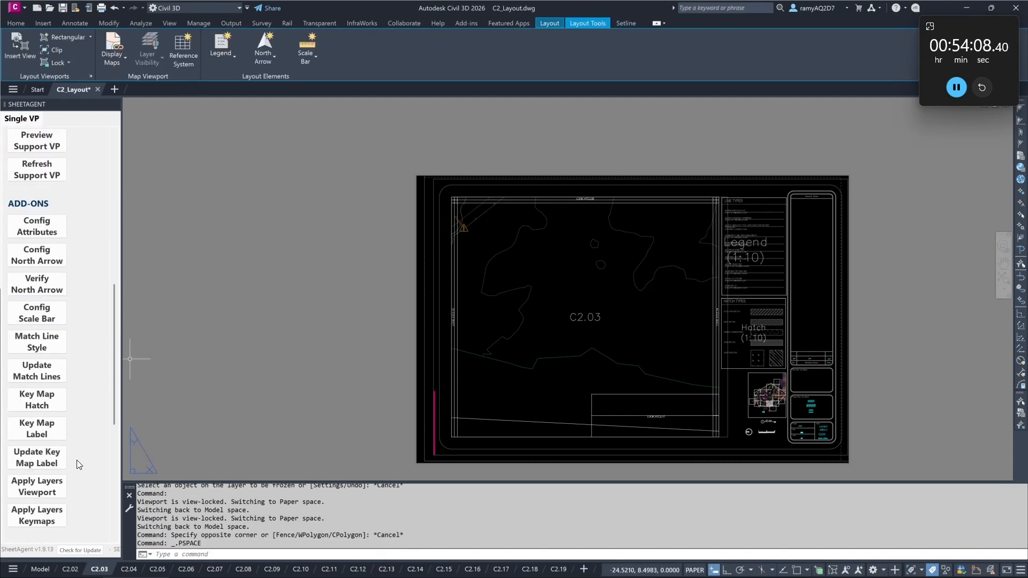
left_click(46, 494)
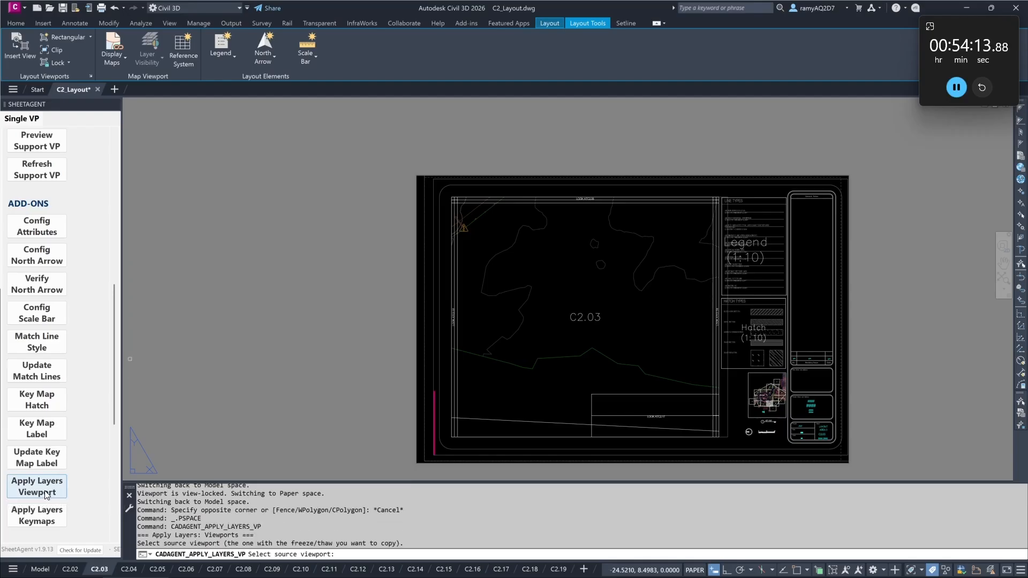
left_click(452, 383)
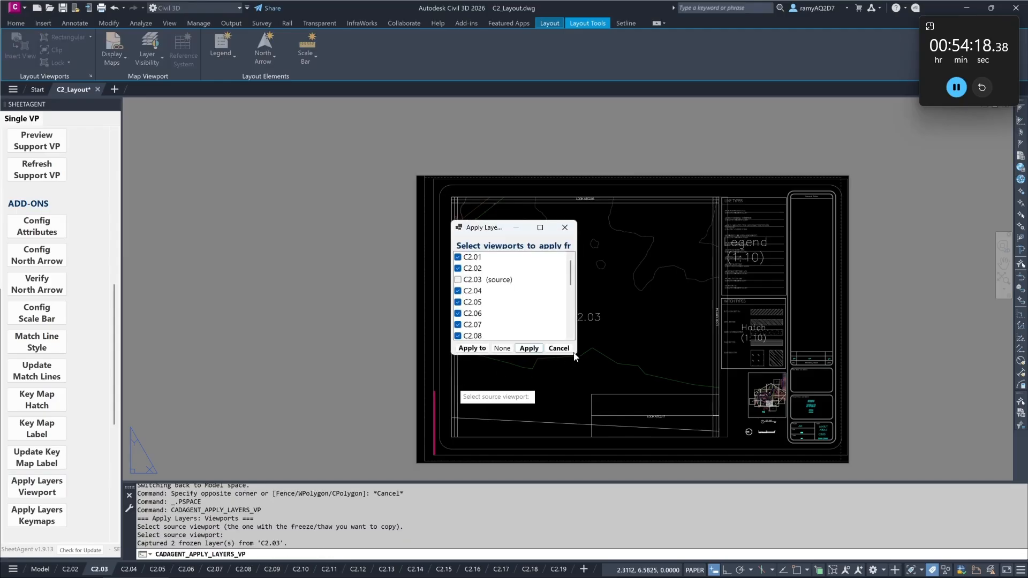
left_click_drag(577, 353, 773, 469)
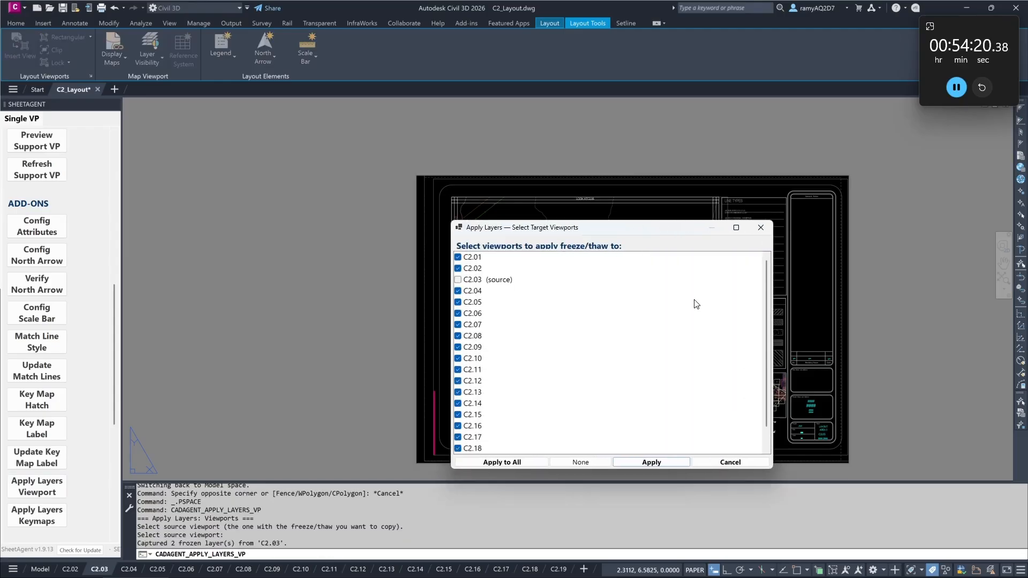
left_click_drag(635, 227, 647, 159)
scroll(693, 272, "down", 2)
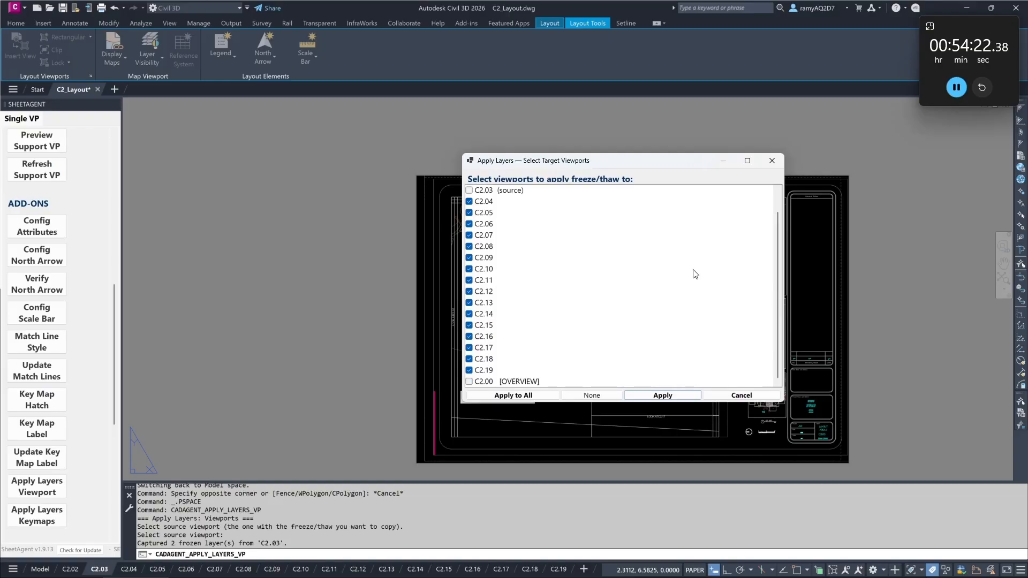
scroll(687, 303, "up", 2)
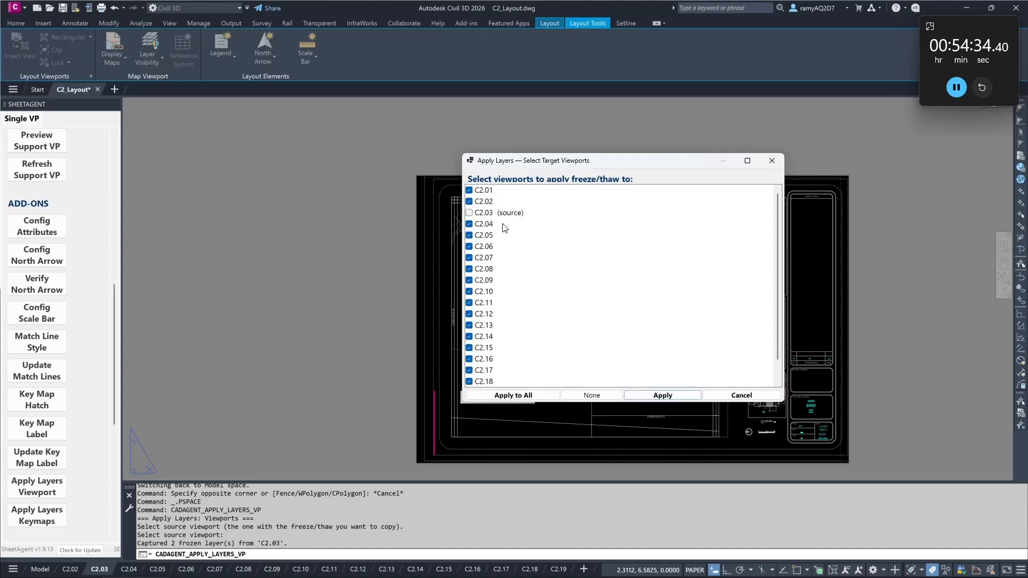
scroll(503, 251, "down", 1)
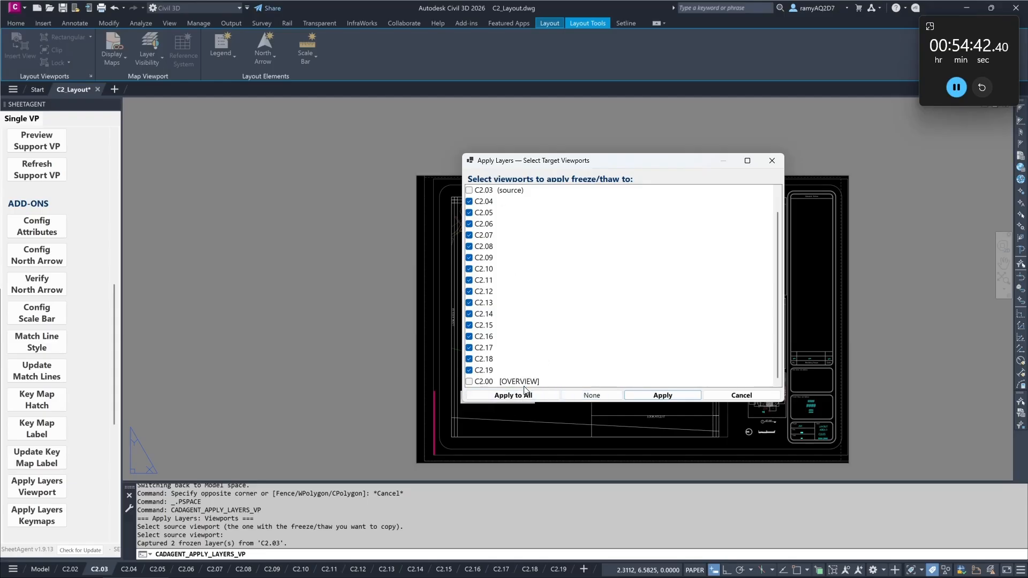
left_click(680, 397)
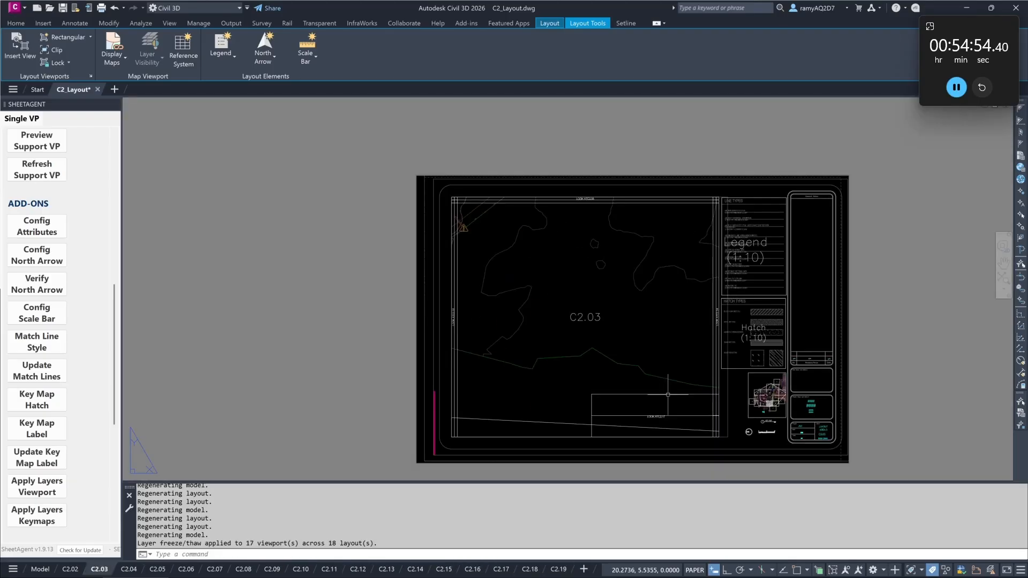
scroll(752, 406, "up", 10)
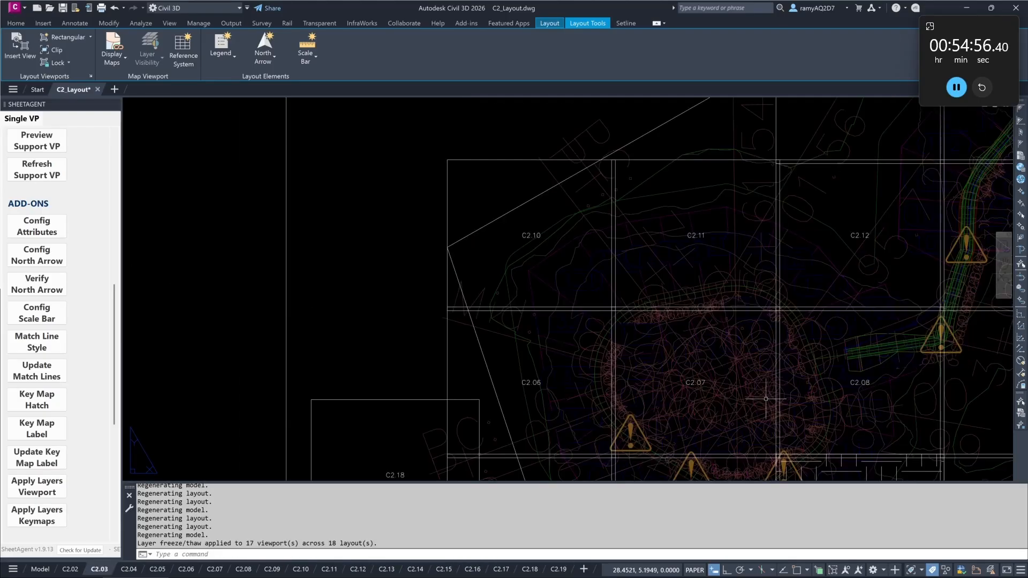
left_click(329, 570)
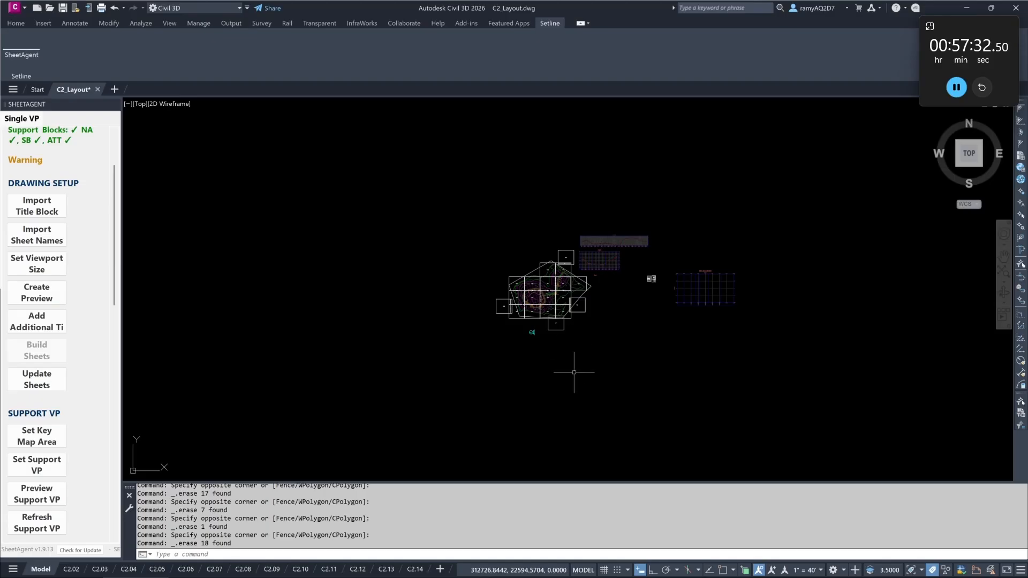
Step: Open SheetAgent's bug report form for describing an issue
scroll(84, 346, "down", 10)
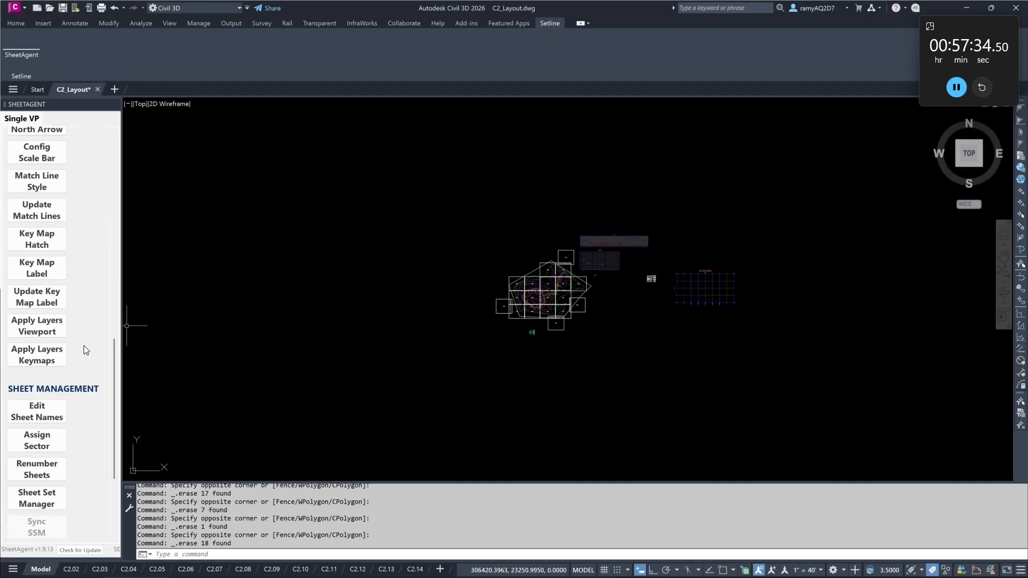
scroll(83, 346, "down", 5)
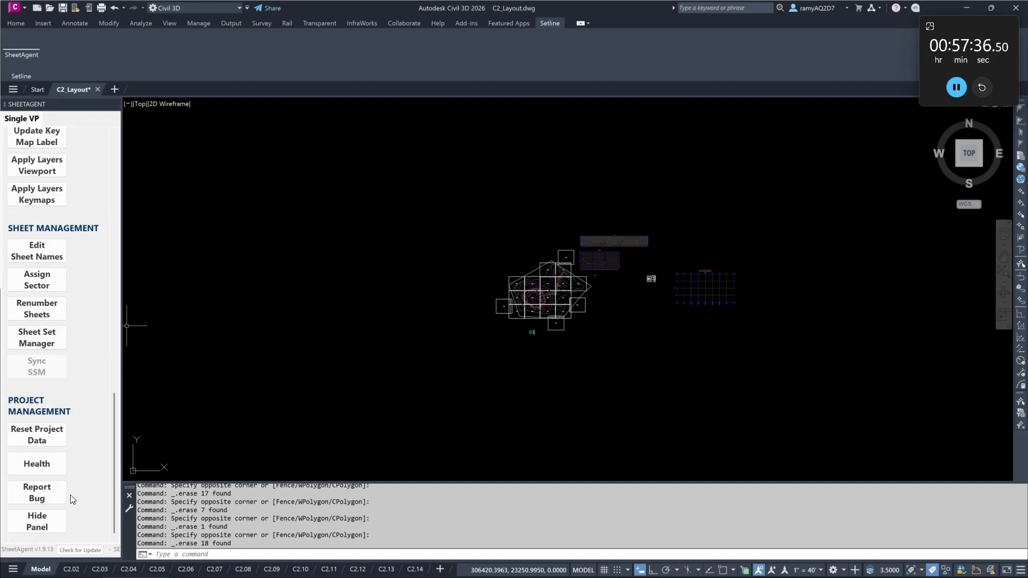
left_click(53, 498)
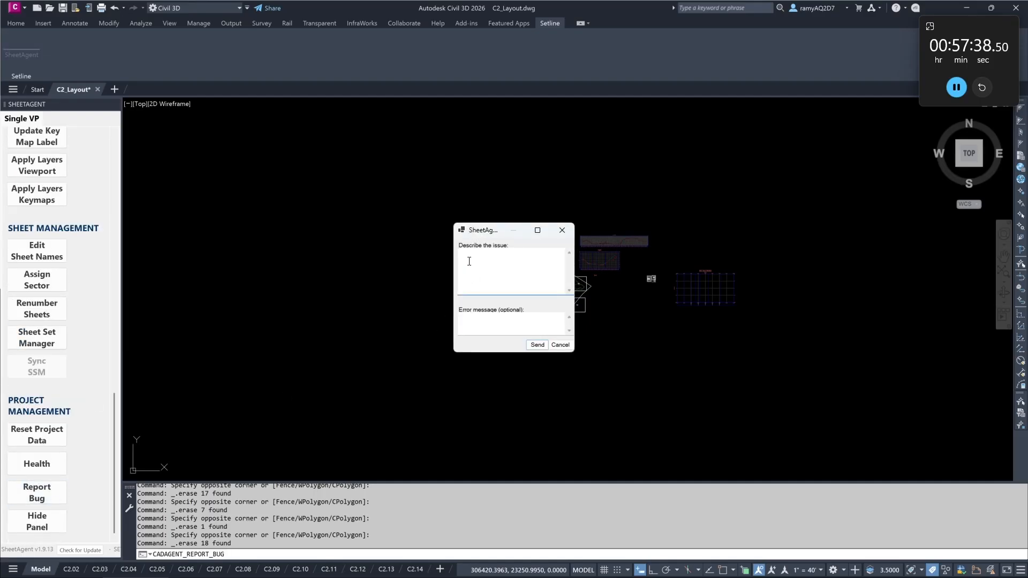